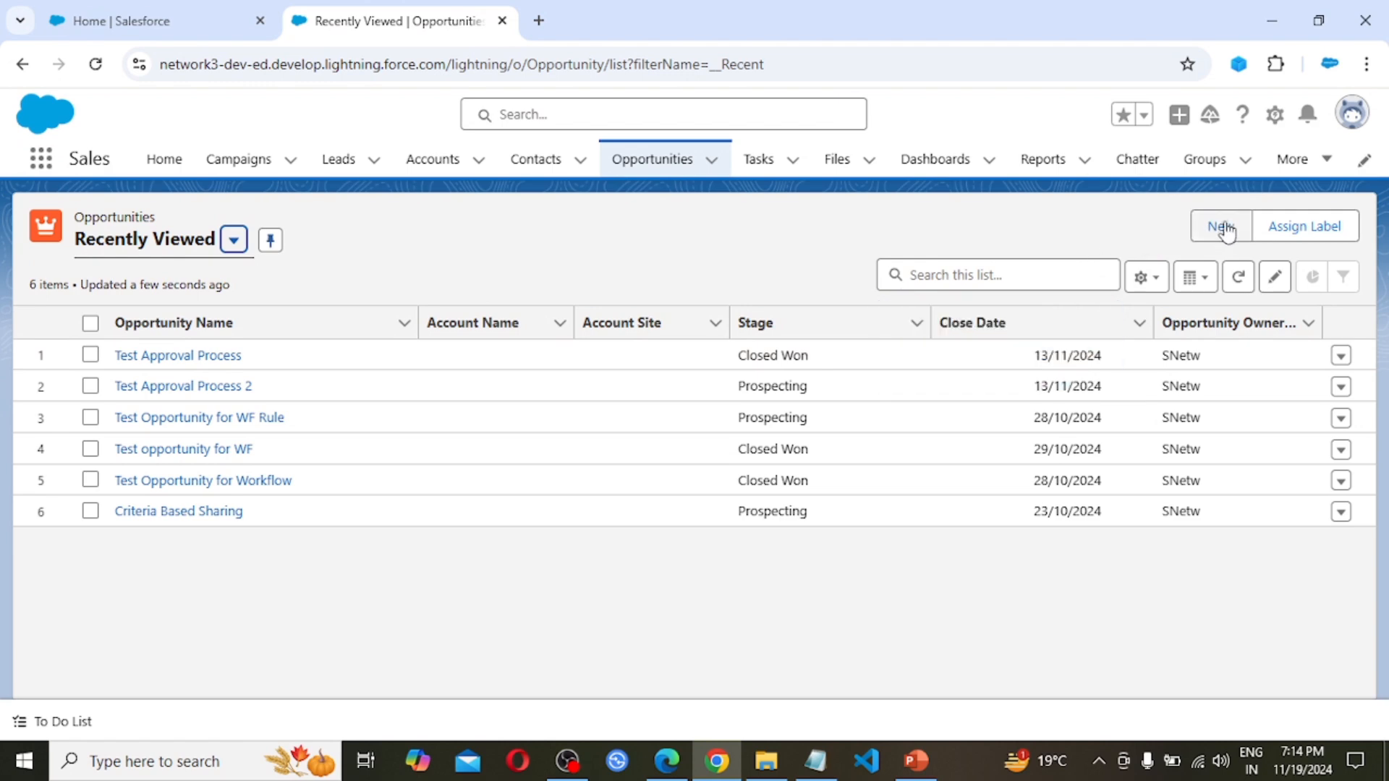
- Open a new opportunity form and examine its Opportunity Name field and the recent accounts offered for Account Name
{"action": "left_click", "coordinate": [1223, 227]}
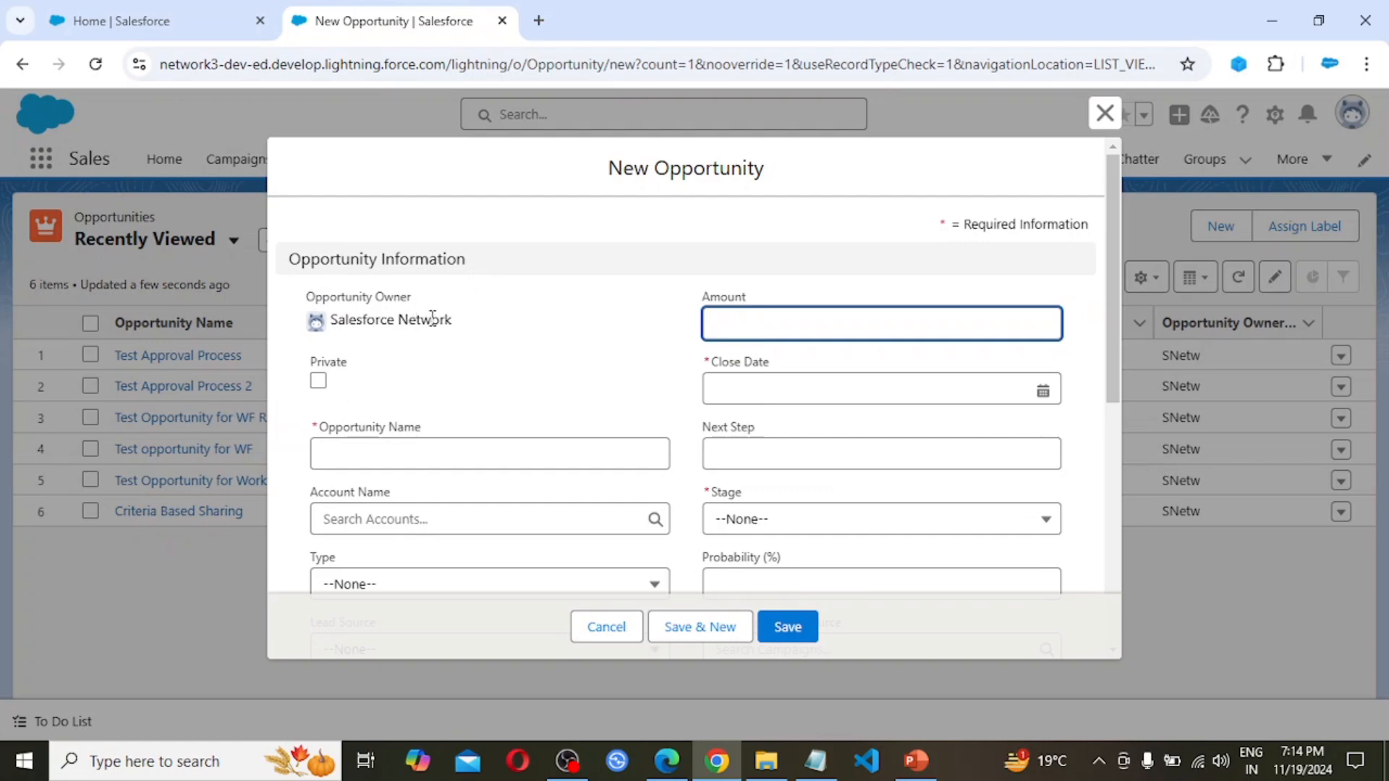
{"action": "scroll", "coordinate": [405, 361], "scroll_direction": "down", "scroll_amount": 1}
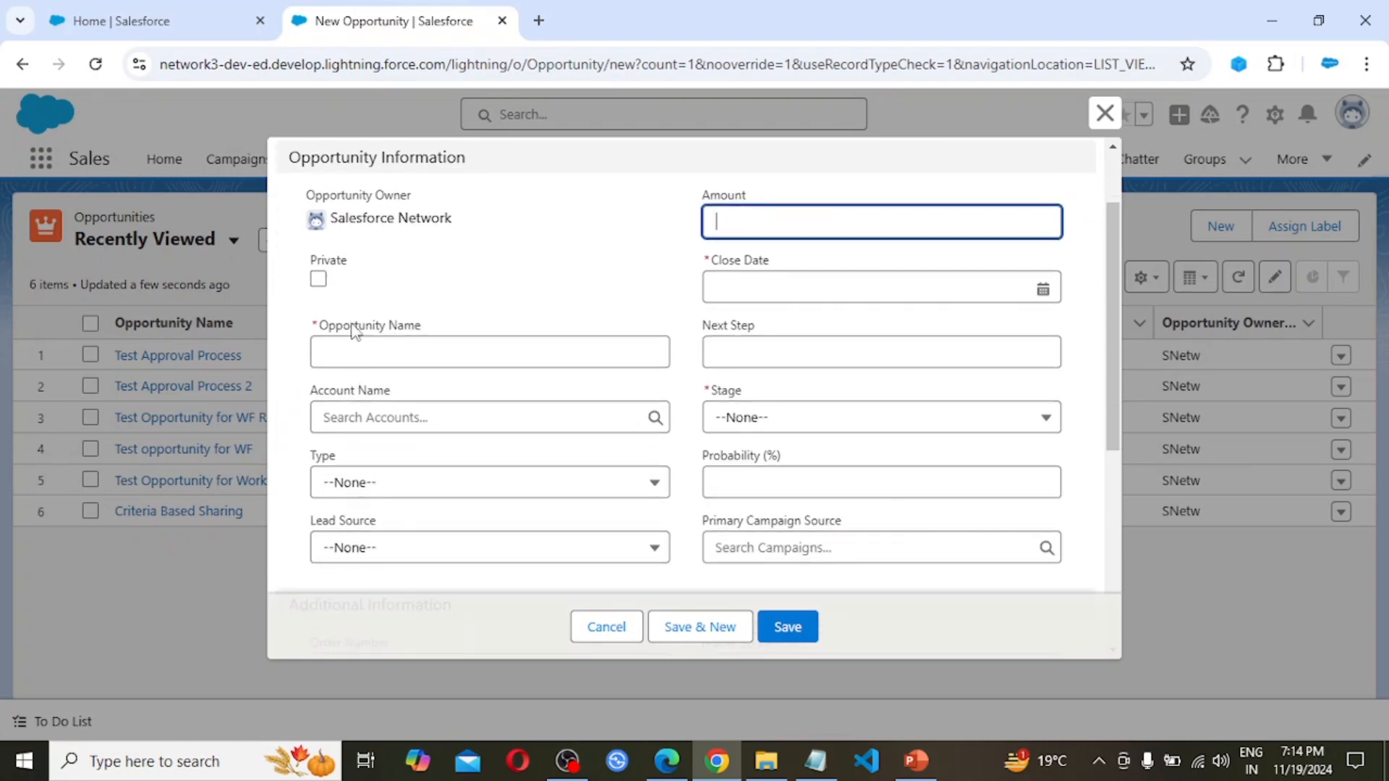
{"action": "left_click_drag", "start_coordinate": [350, 325], "coordinate": [449, 322]}
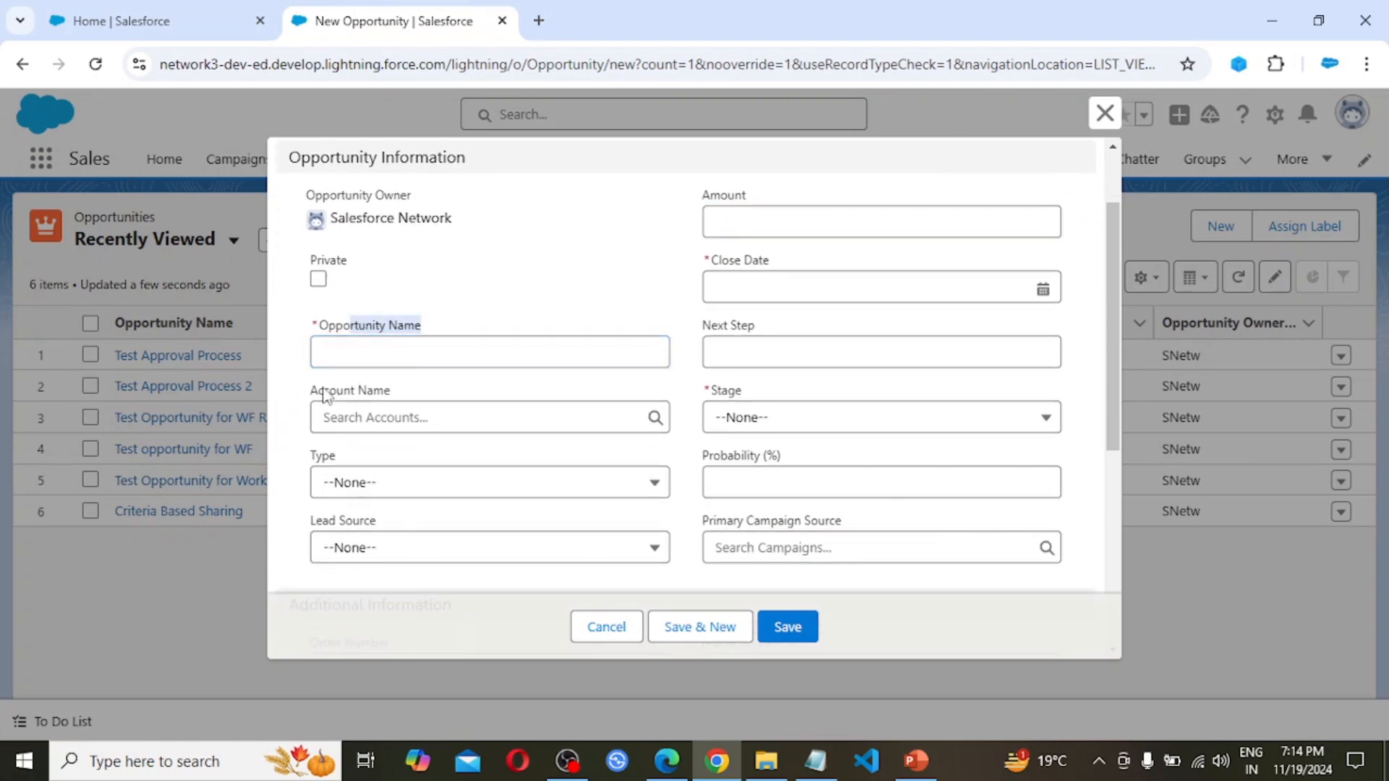
{"action": "left_click_drag", "start_coordinate": [324, 398], "coordinate": [410, 404]}
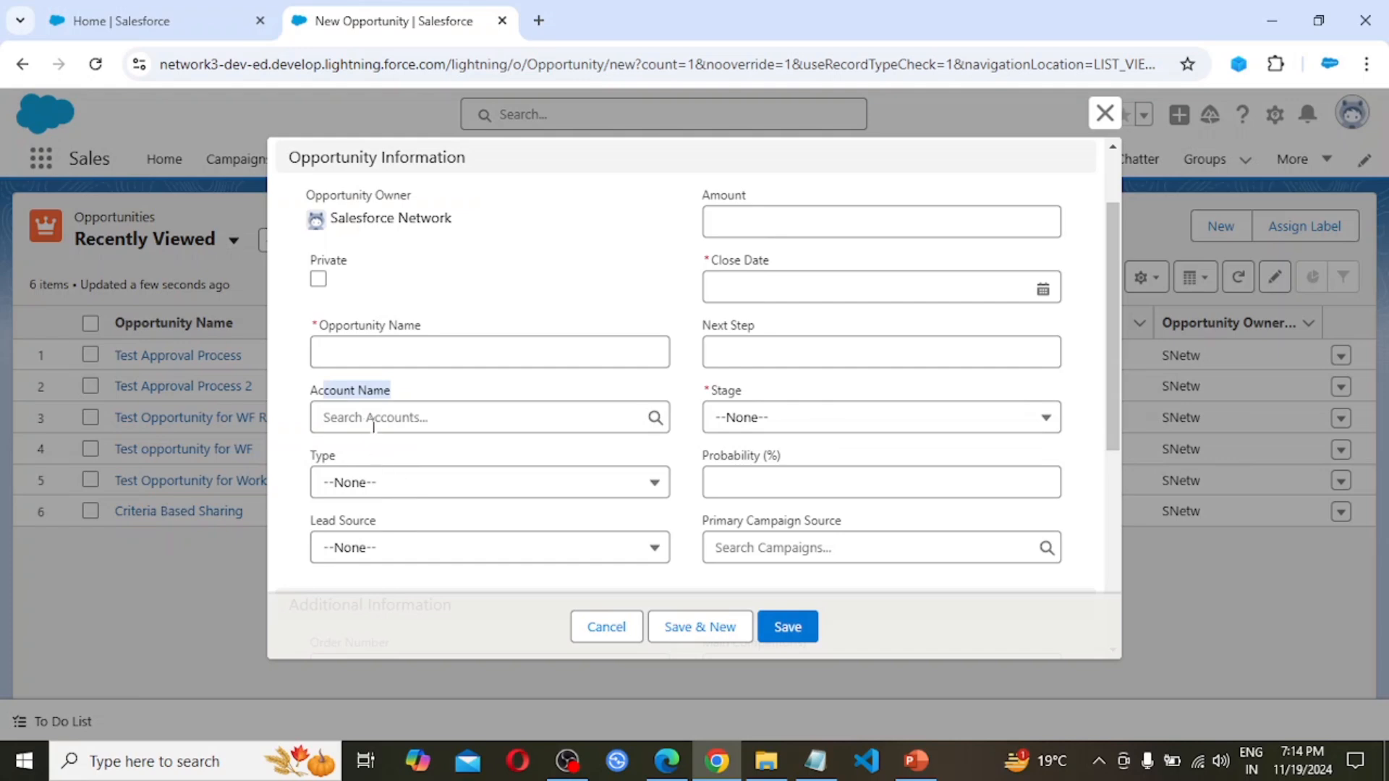
{"action": "left_click", "coordinate": [419, 427]}
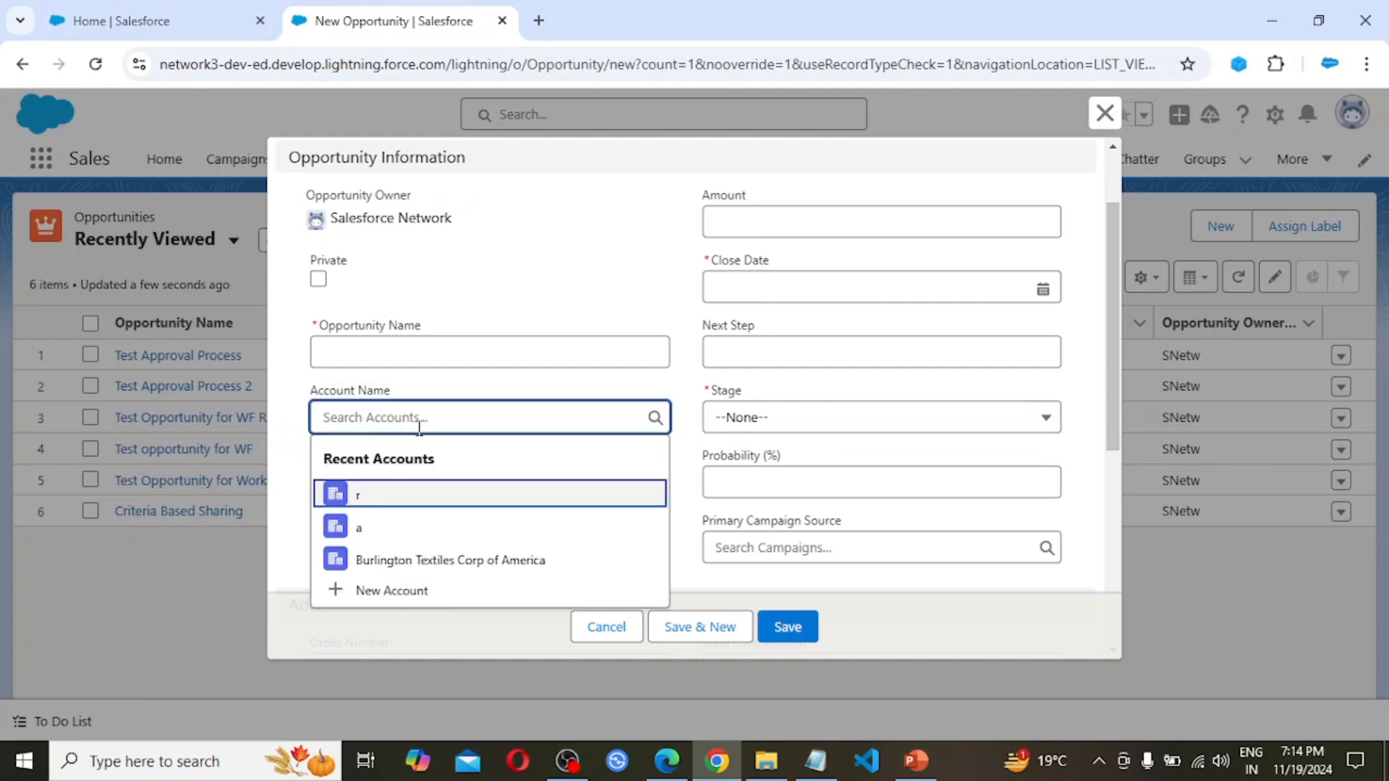
{"action": "left_click", "coordinate": [375, 349]}
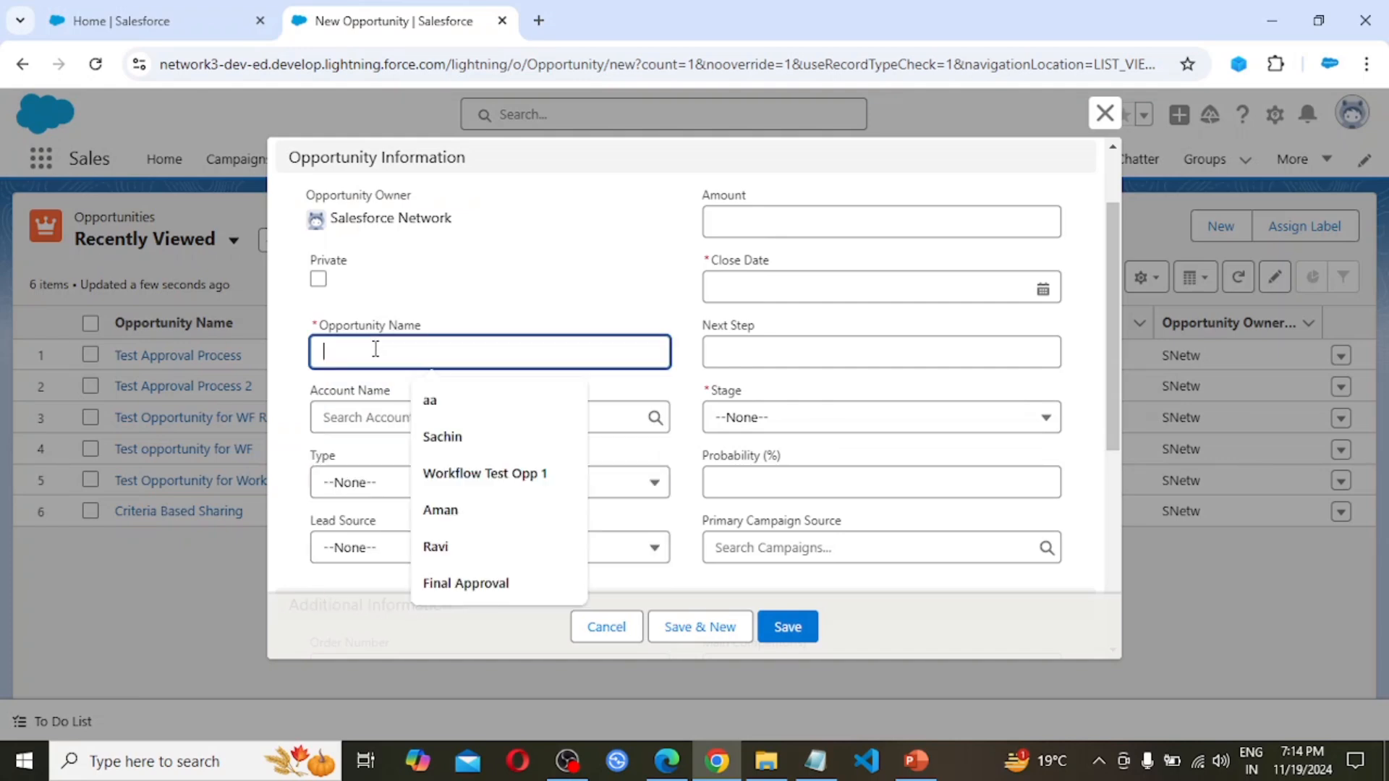
{"action": "left_click", "coordinate": [359, 428]}
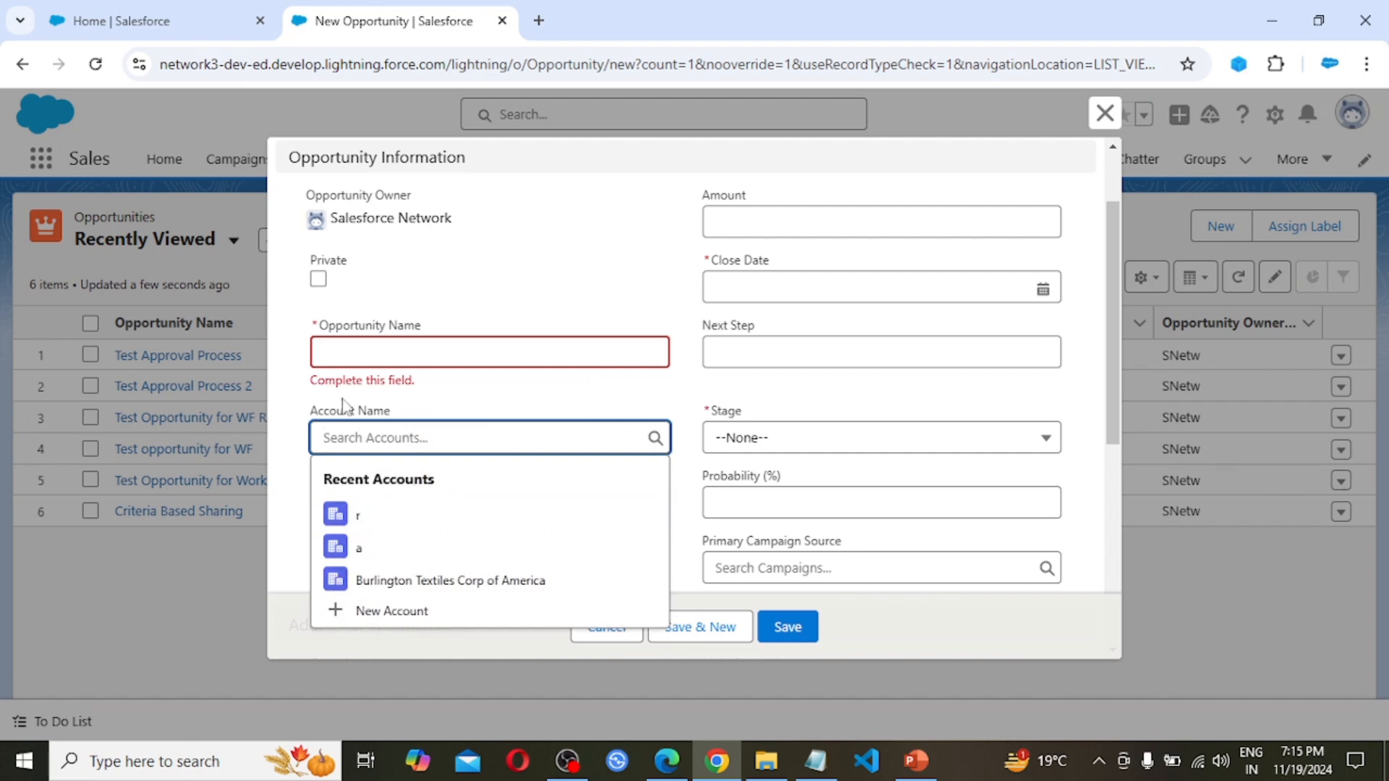
{"action": "left_click", "coordinate": [298, 386]}
- Examine the options available for the opportunity's Type and close the list without choosing one
{"action": "scroll", "coordinate": [352, 395], "scroll_direction": "down", "scroll_amount": 2}
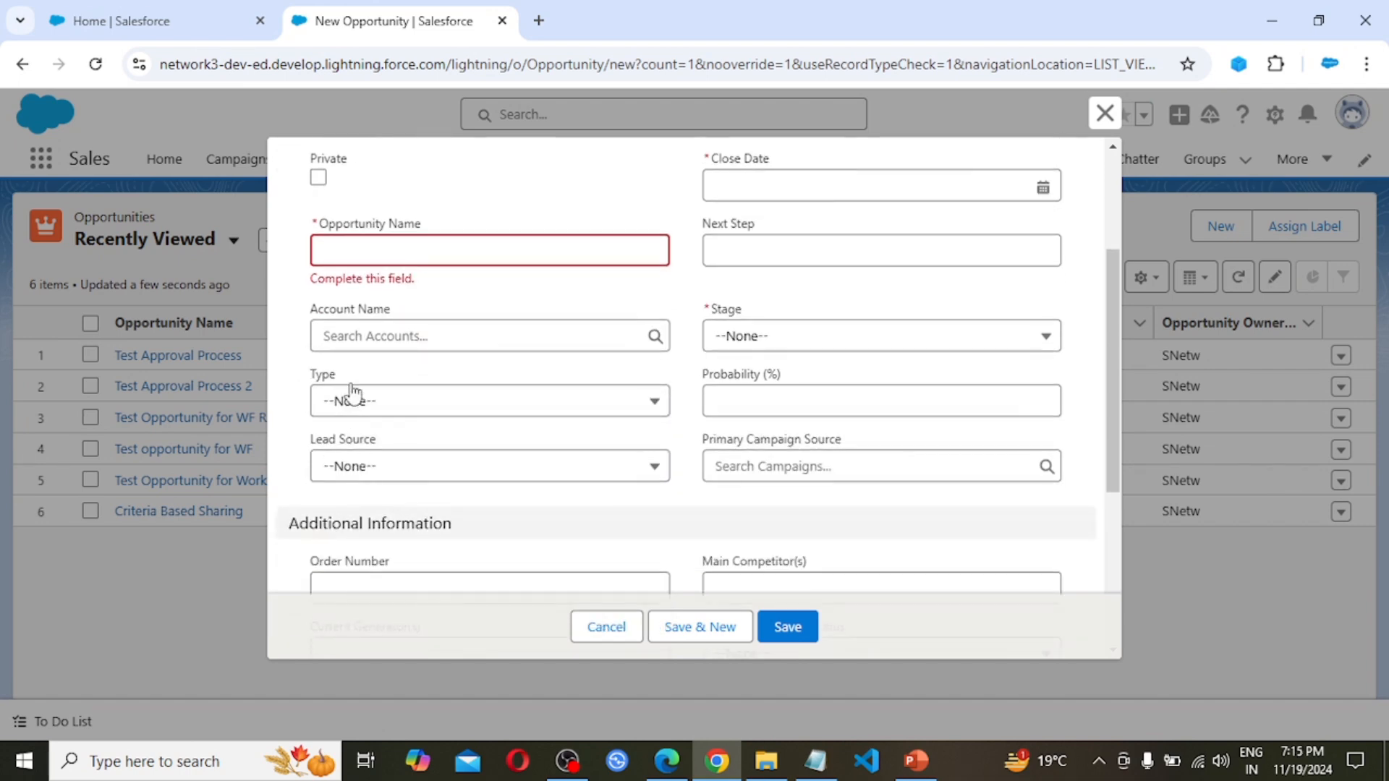
{"action": "left_click", "coordinate": [382, 411]}
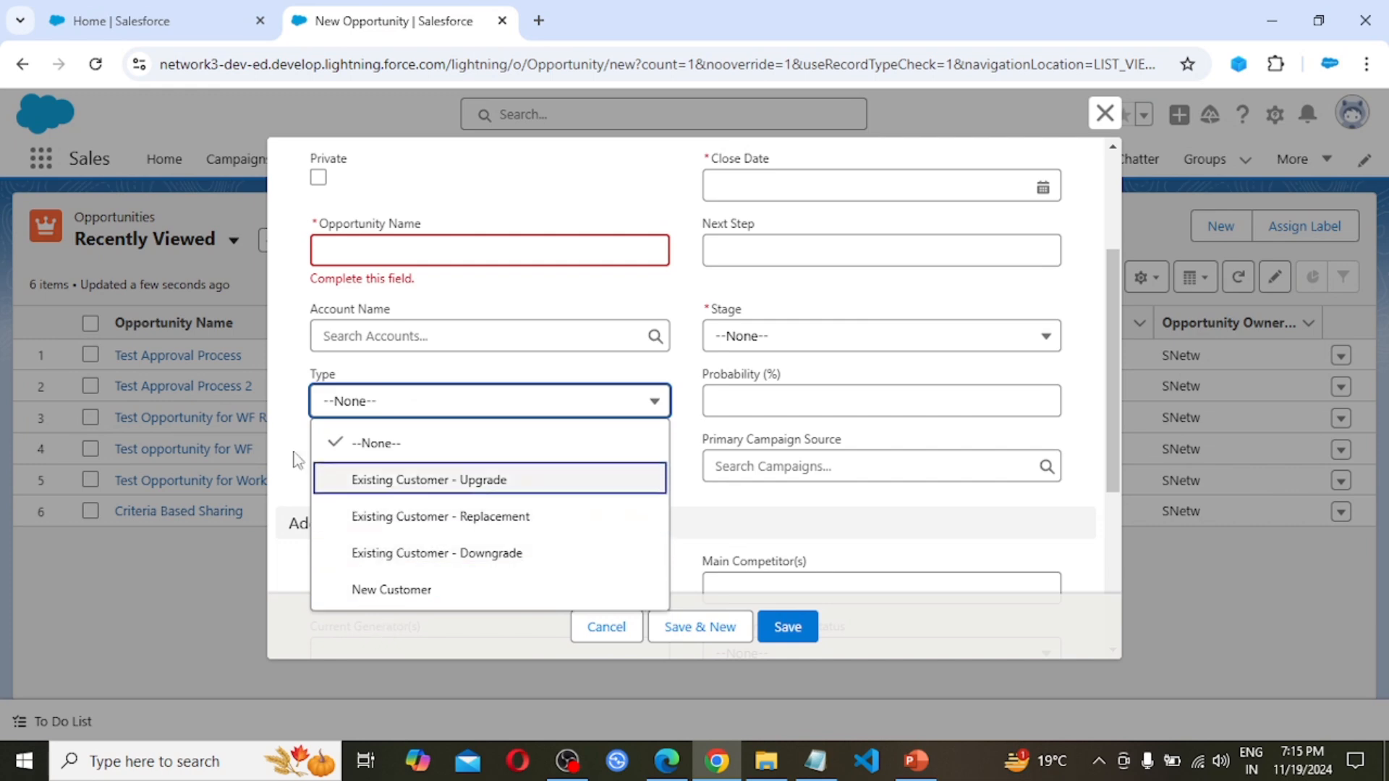
{"action": "left_click", "coordinate": [286, 354]}
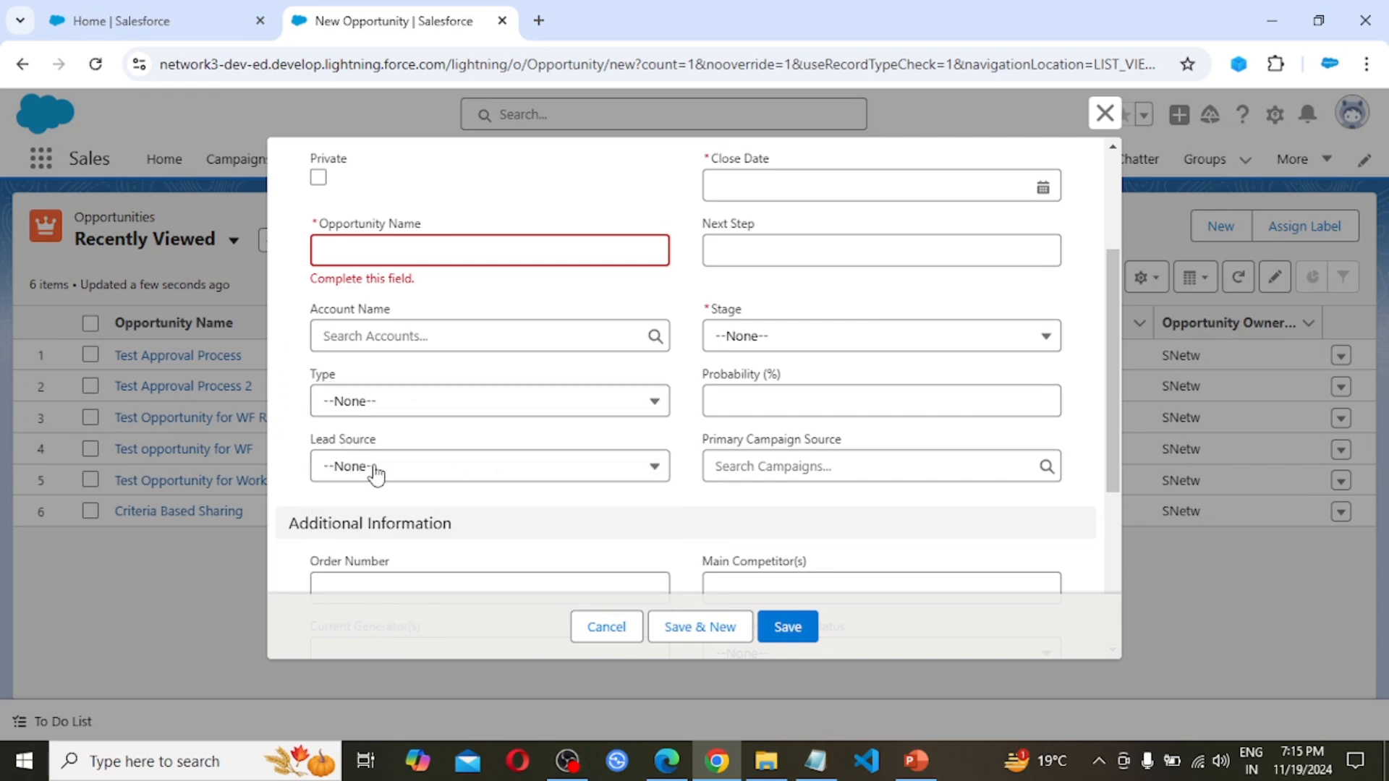
- Review all the Stage options for the new opportunity, from Prospecting through Closed Lost
{"action": "scroll", "coordinate": [814, 311], "scroll_direction": "up", "scroll_amount": 2}
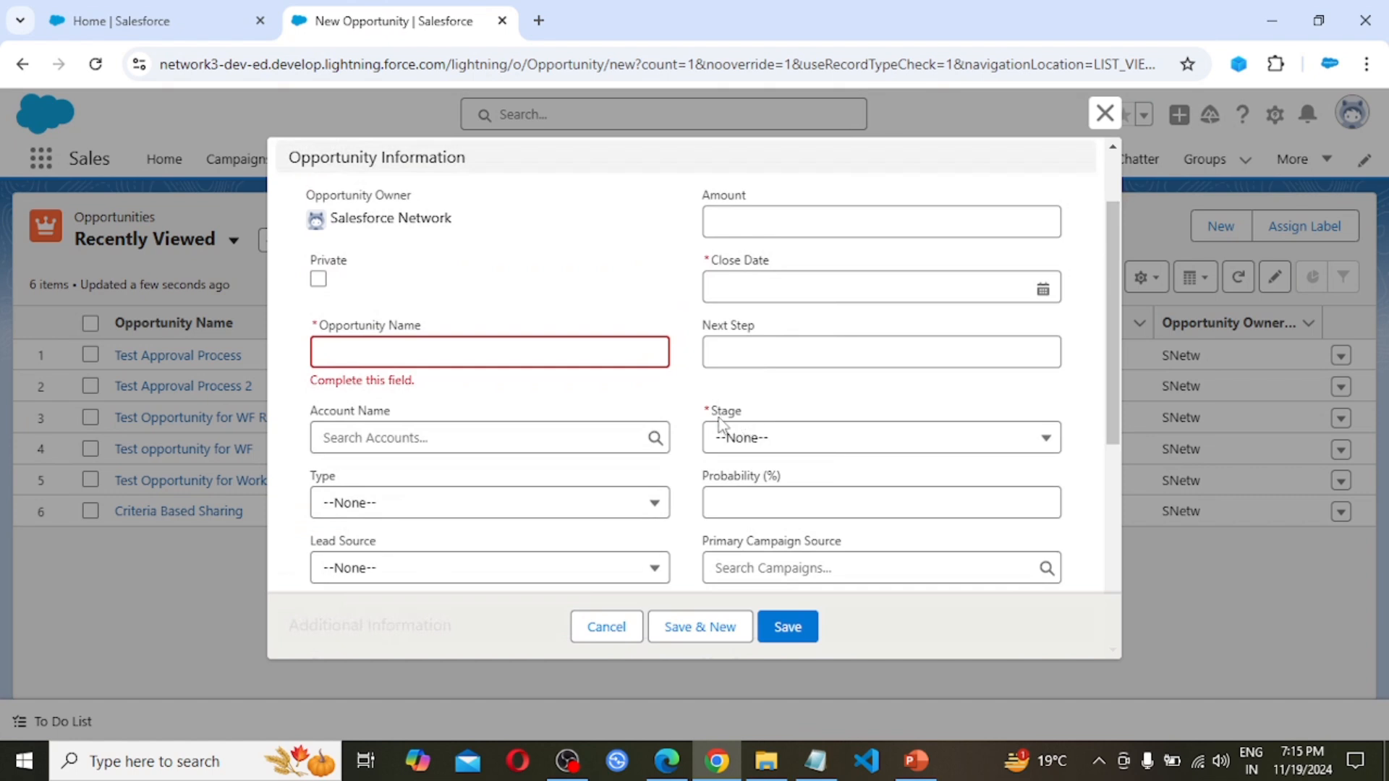
{"action": "left_click", "coordinate": [776, 441]}
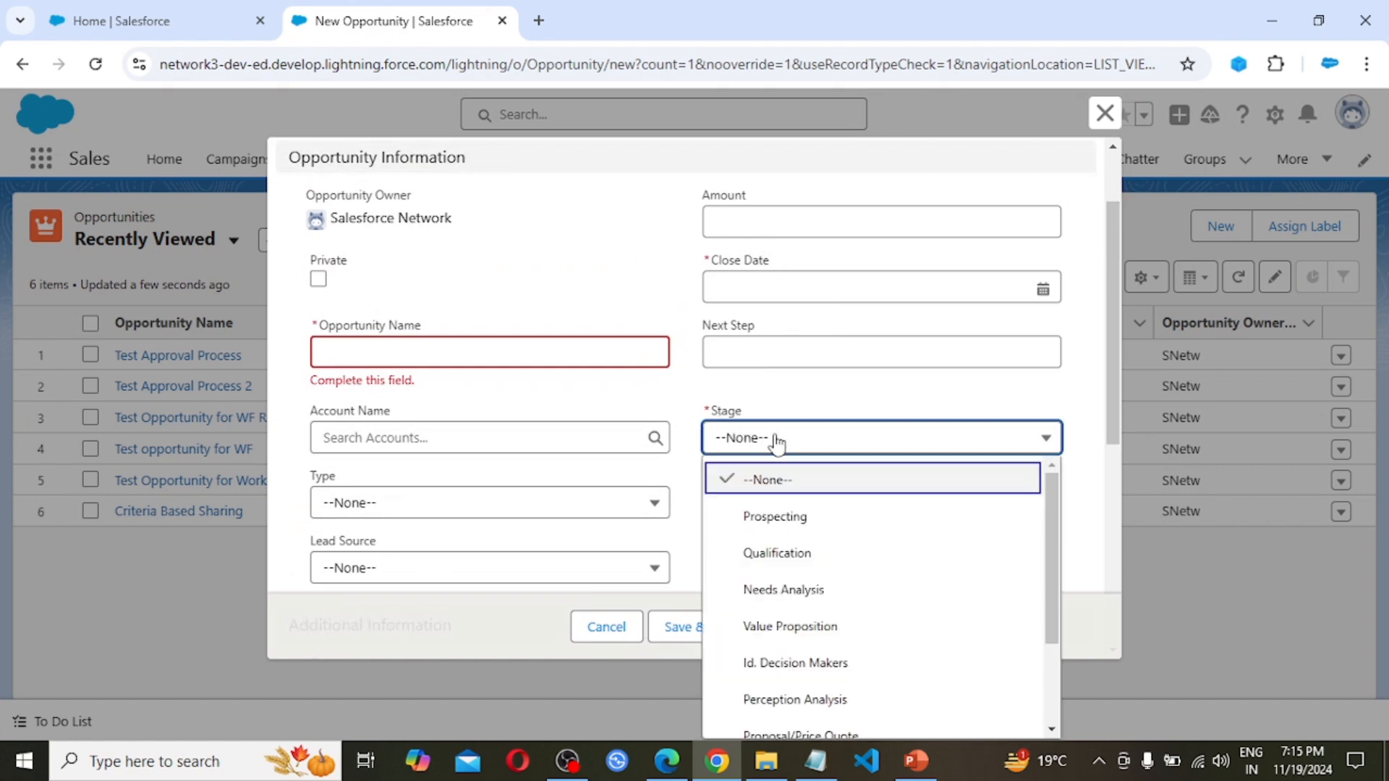
{"action": "scroll", "coordinate": [824, 473], "scroll_direction": "down", "scroll_amount": 2}
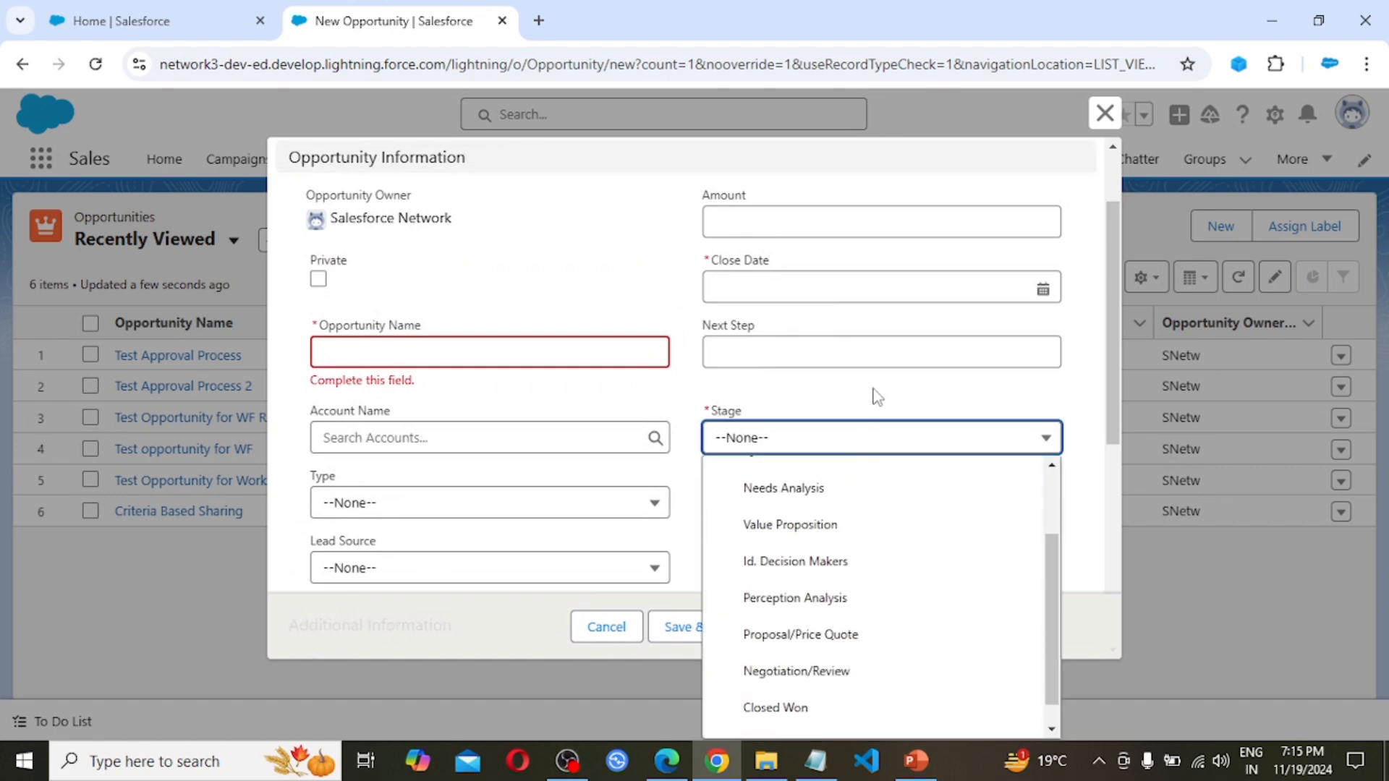
{"action": "scroll", "coordinate": [878, 397], "scroll_direction": "down", "scroll_amount": 2}
{"action": "scroll", "coordinate": [781, 366], "scroll_direction": "up", "scroll_amount": 3}
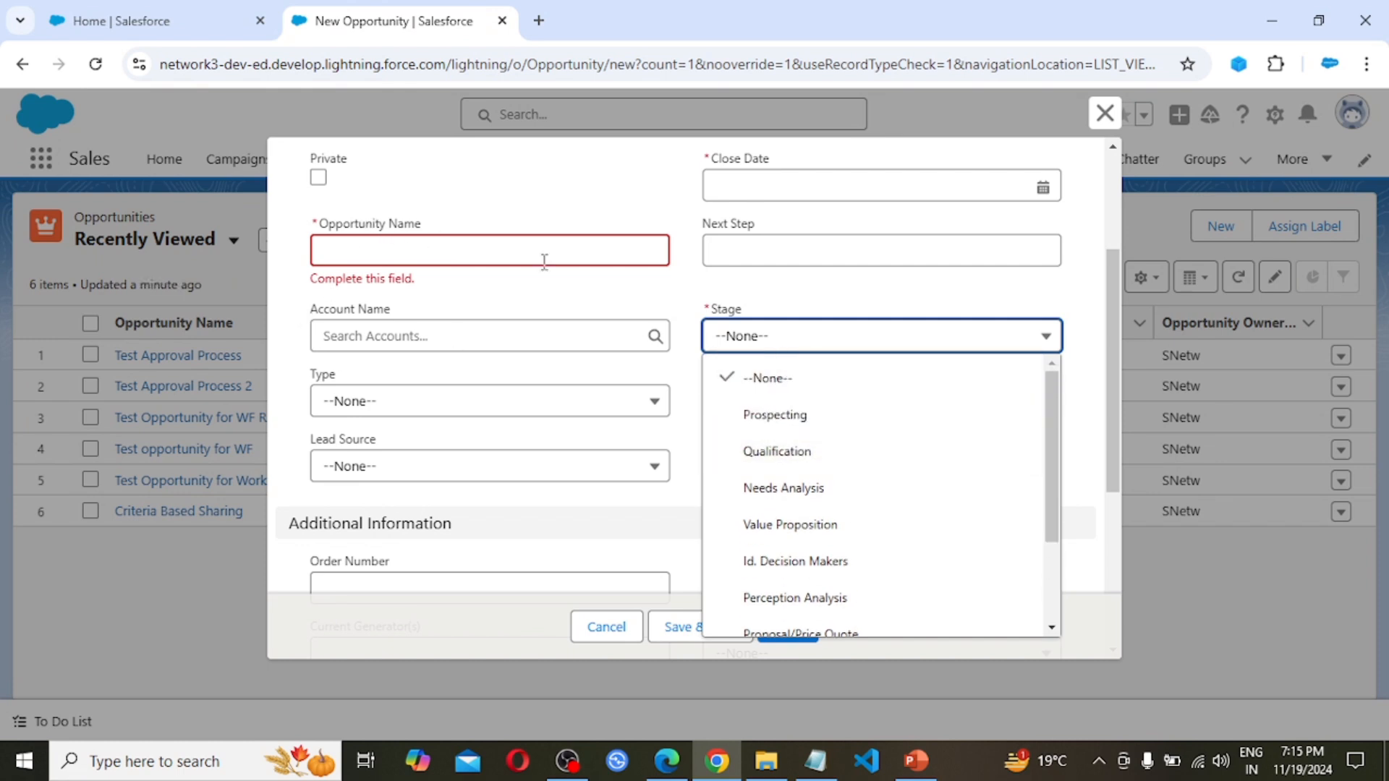
{"action": "scroll", "coordinate": [880, 524], "scroll_direction": "down", "scroll_amount": 2}
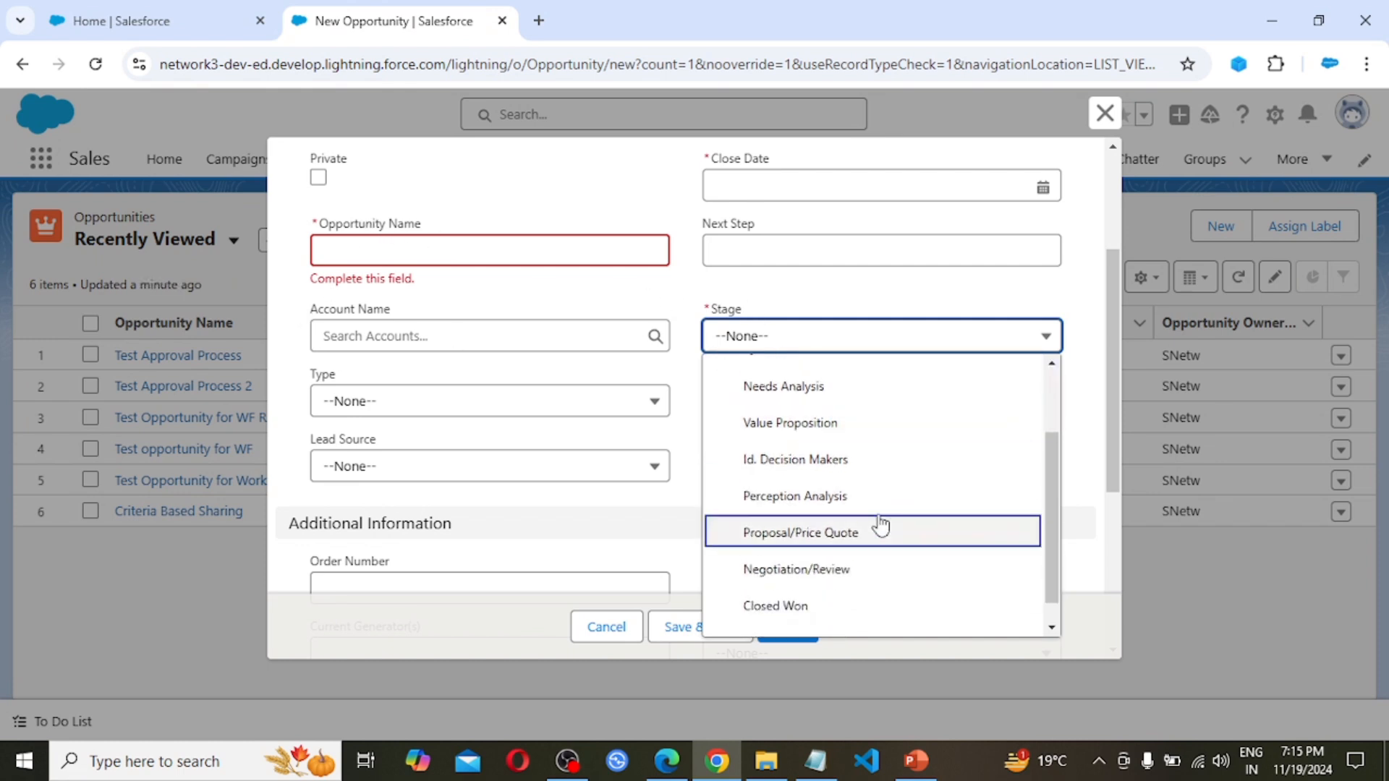
{"action": "scroll", "coordinate": [868, 608], "scroll_direction": "down", "scroll_amount": 1}
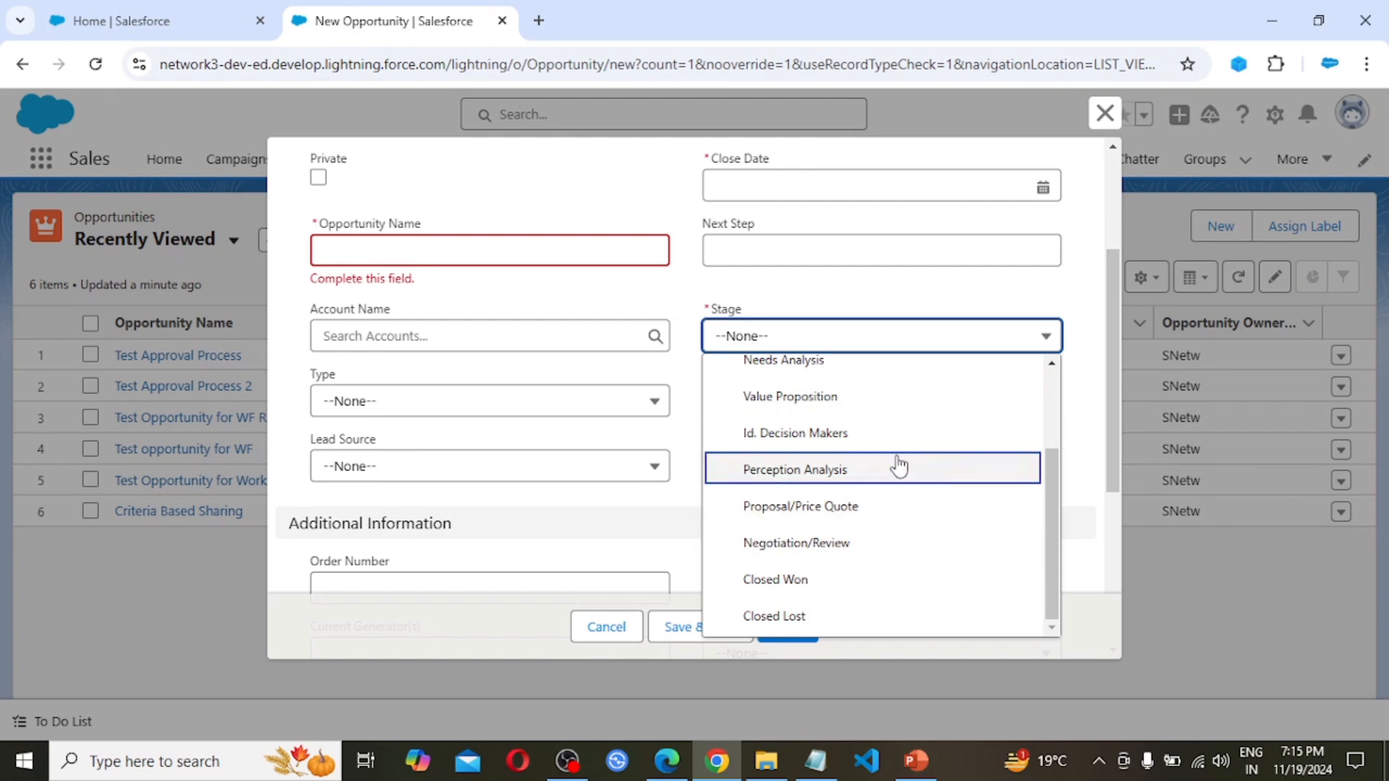
{"action": "scroll", "coordinate": [895, 465], "scroll_direction": "up", "scroll_amount": 3}
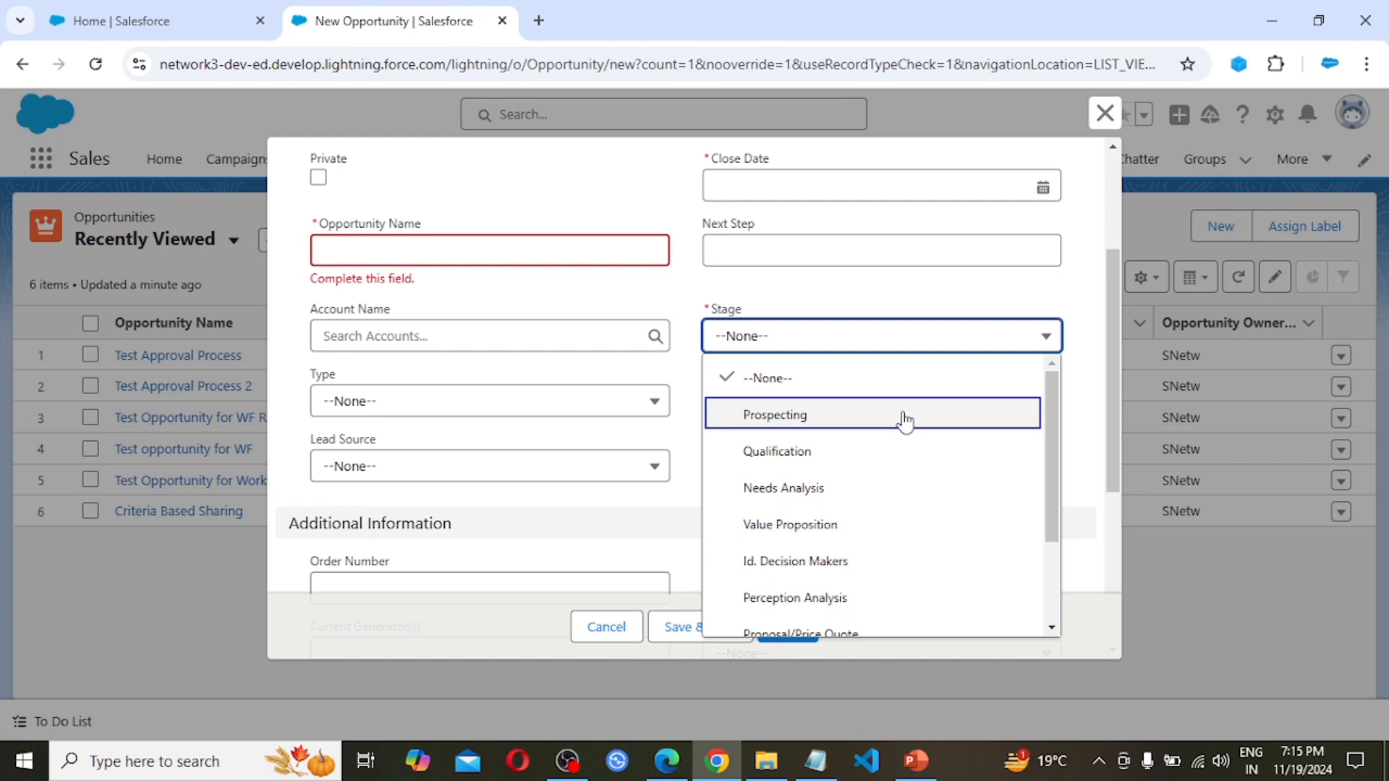
{"action": "scroll", "coordinate": [909, 552], "scroll_direction": "down", "scroll_amount": 3}
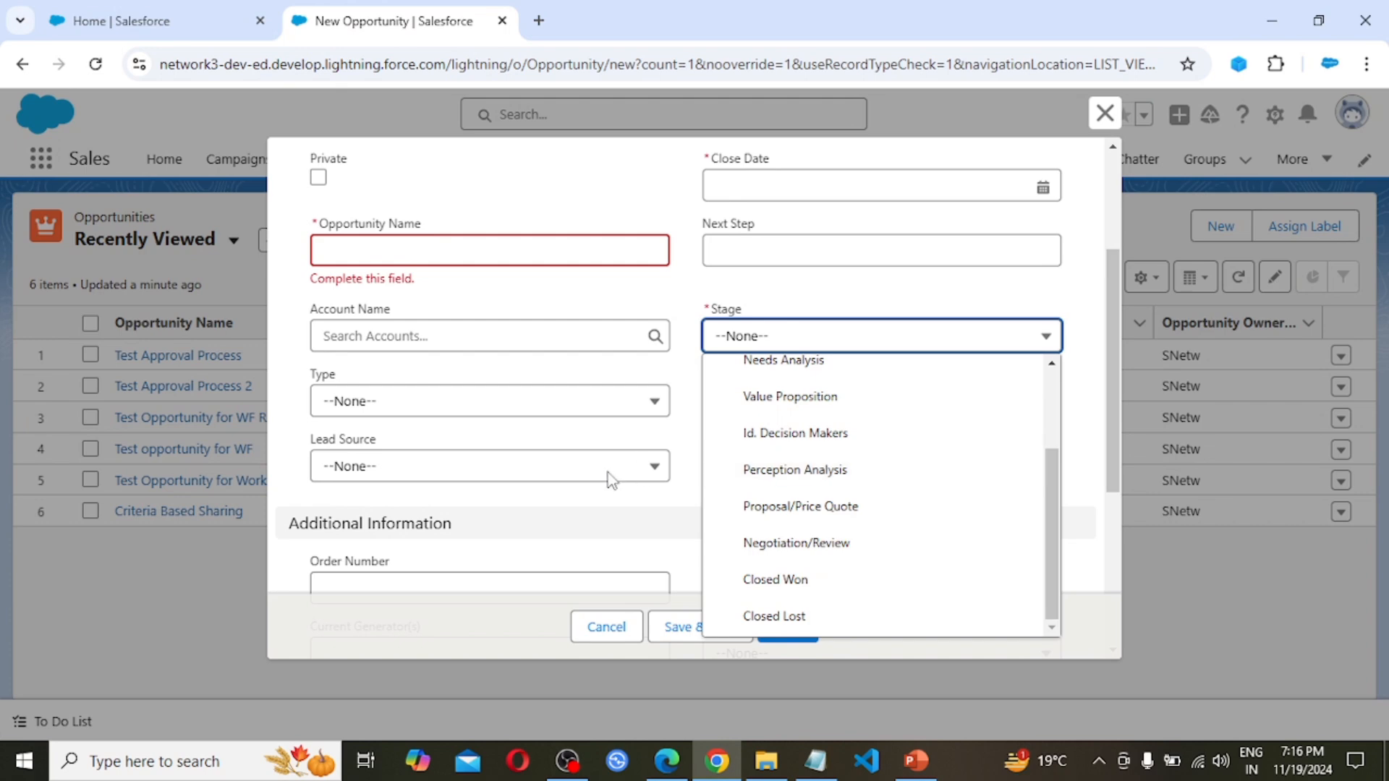
- Review the Additional Information and Description Information sections of the new opportunity form
{"action": "scroll", "coordinate": [605, 471], "scroll_direction": "down", "scroll_amount": 4}
{"action": "left_click", "coordinate": [623, 238]}
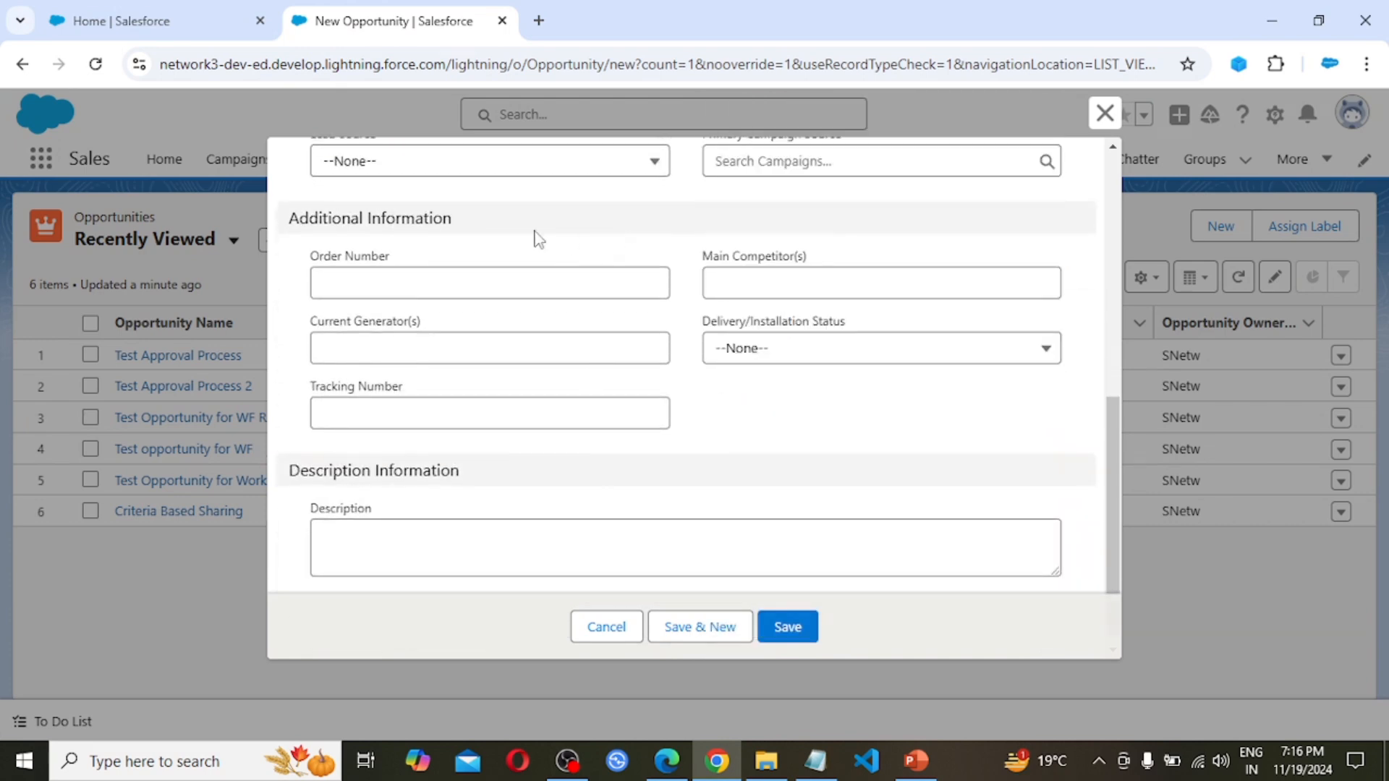
{"action": "scroll", "coordinate": [558, 521], "scroll_direction": "down", "scroll_amount": 1}
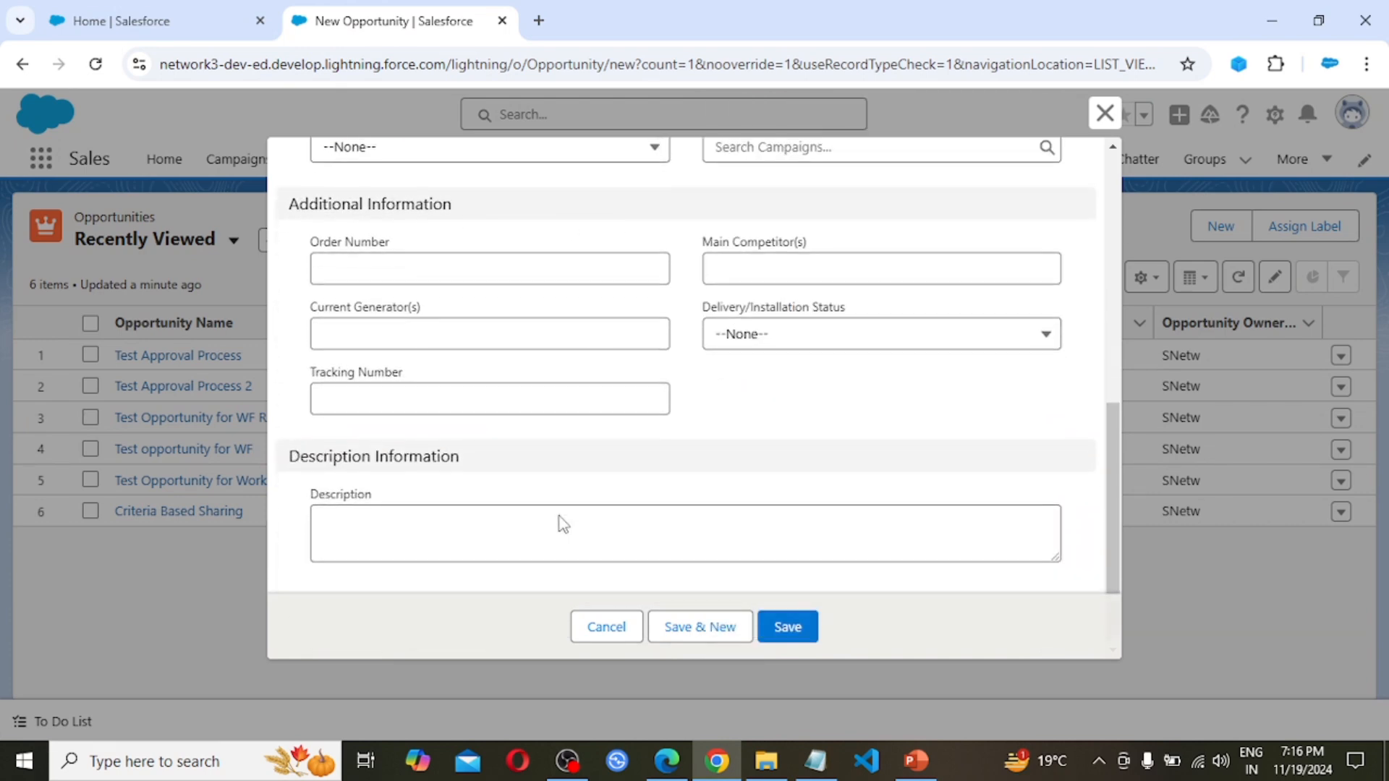
{"action": "scroll", "coordinate": [883, 545], "scroll_direction": "up", "scroll_amount": 3}
{"action": "scroll", "coordinate": [718, 504], "scroll_direction": "up", "scroll_amount": 5}
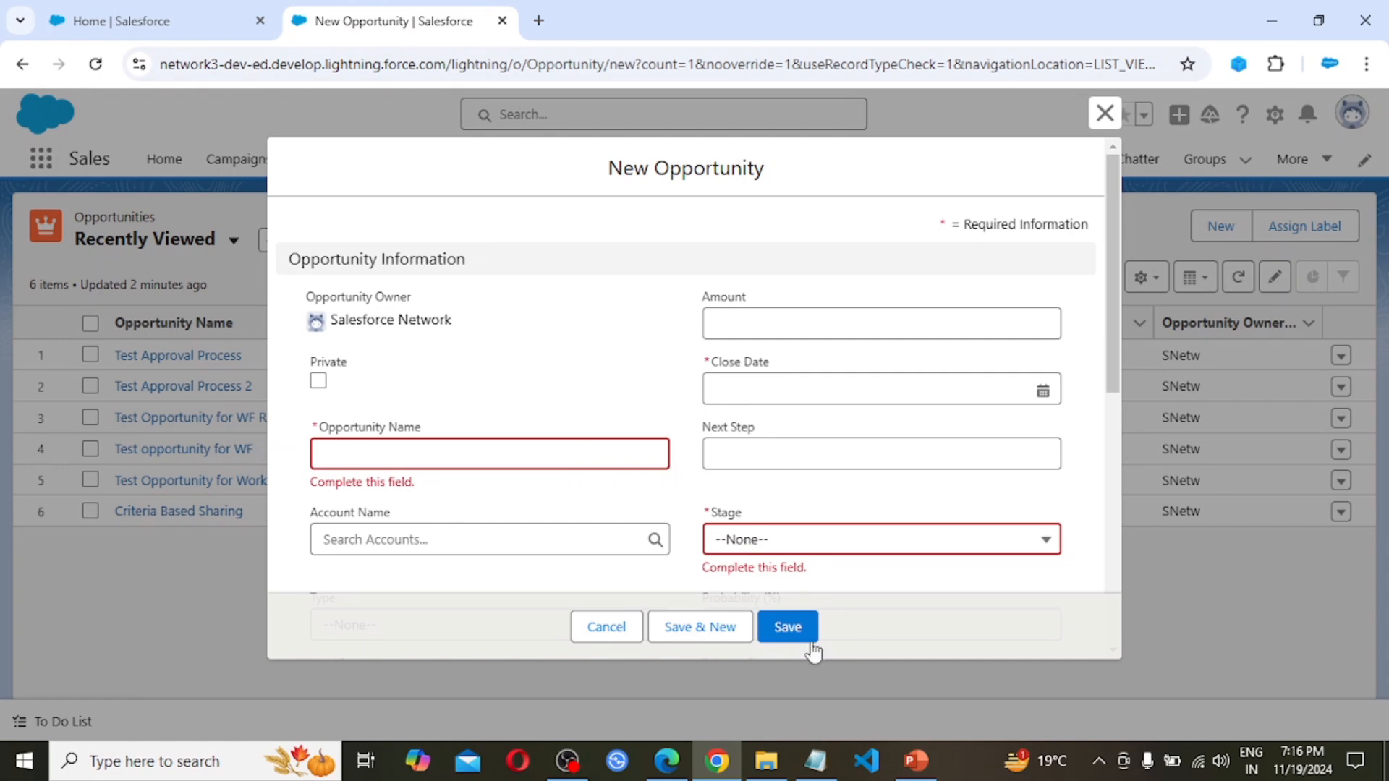
- Try to save the opportunity with its required fields empty and close the form
{"action": "left_click", "coordinate": [782, 635]}
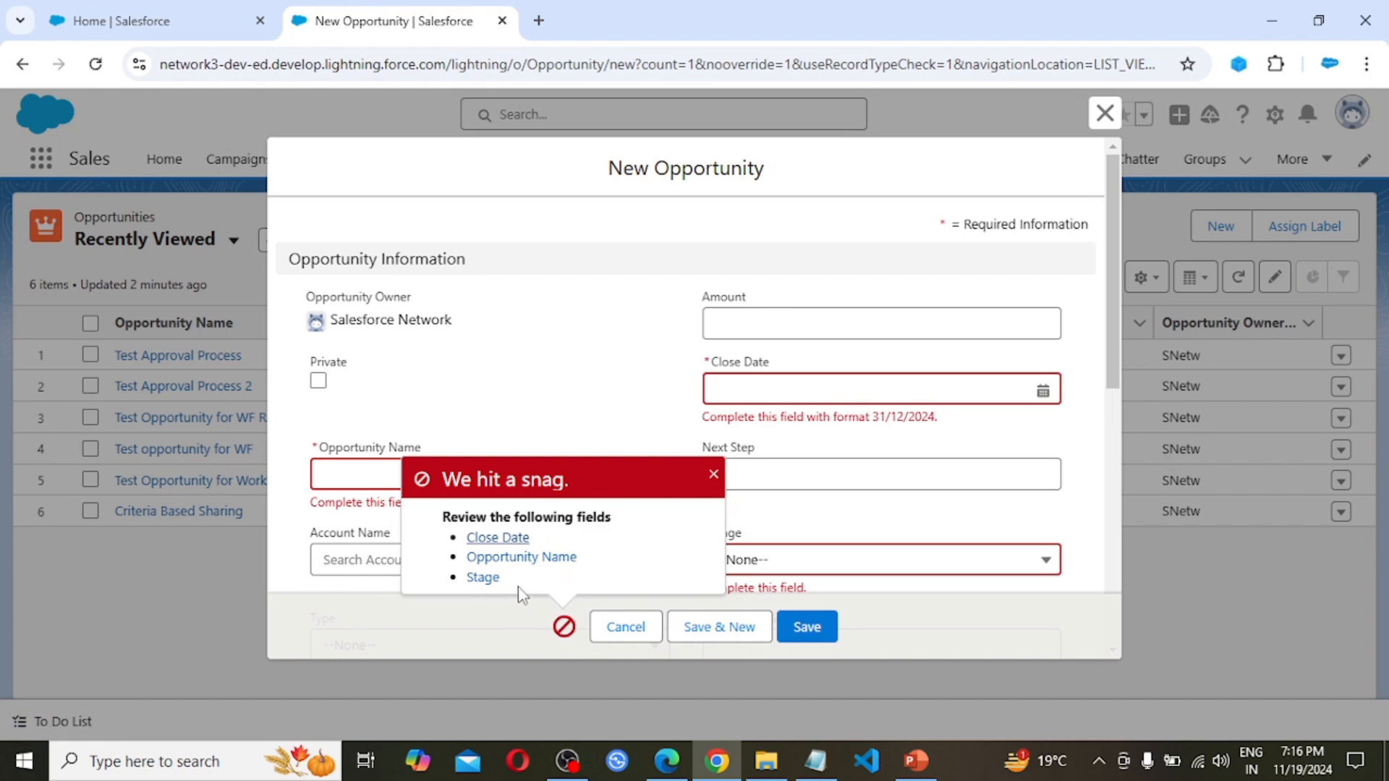
{"action": "left_click", "coordinate": [713, 474]}
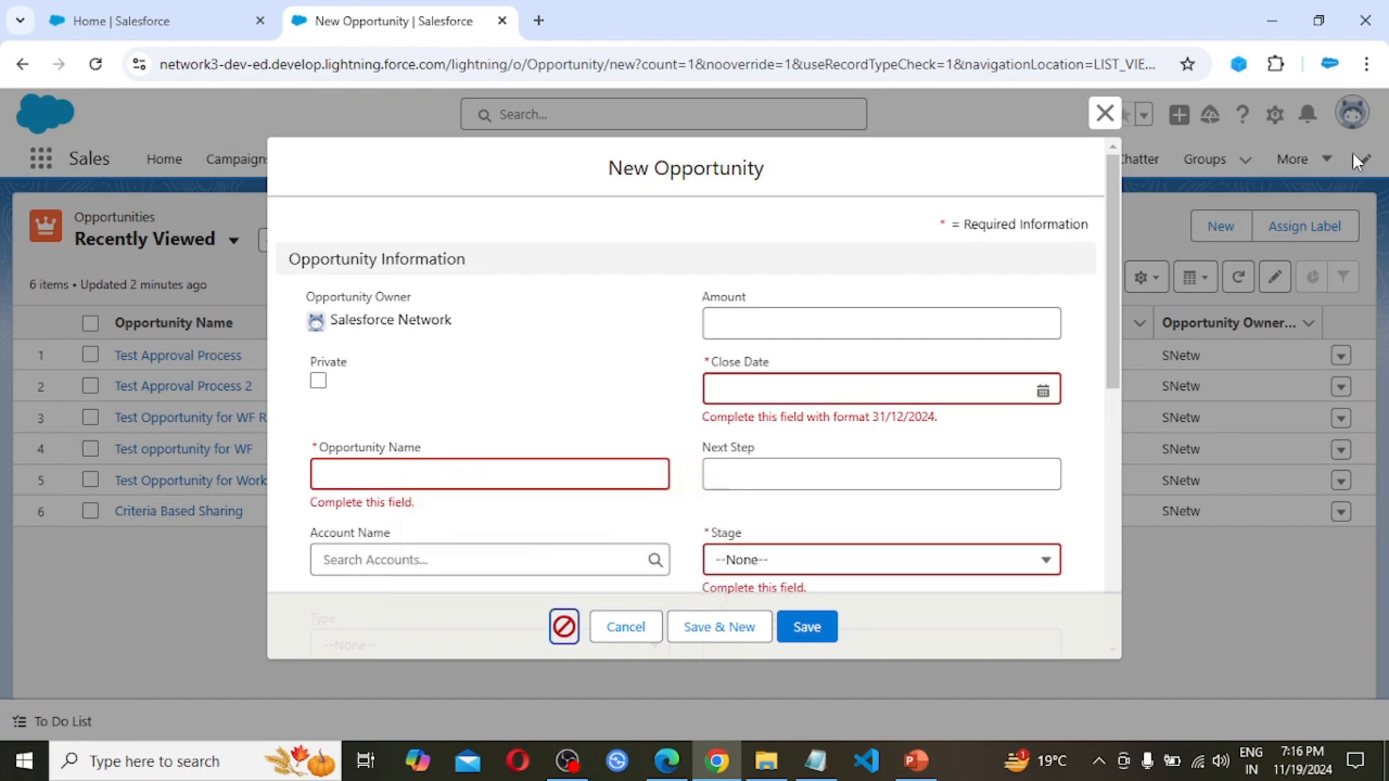
{"action": "left_click", "coordinate": [1104, 113]}
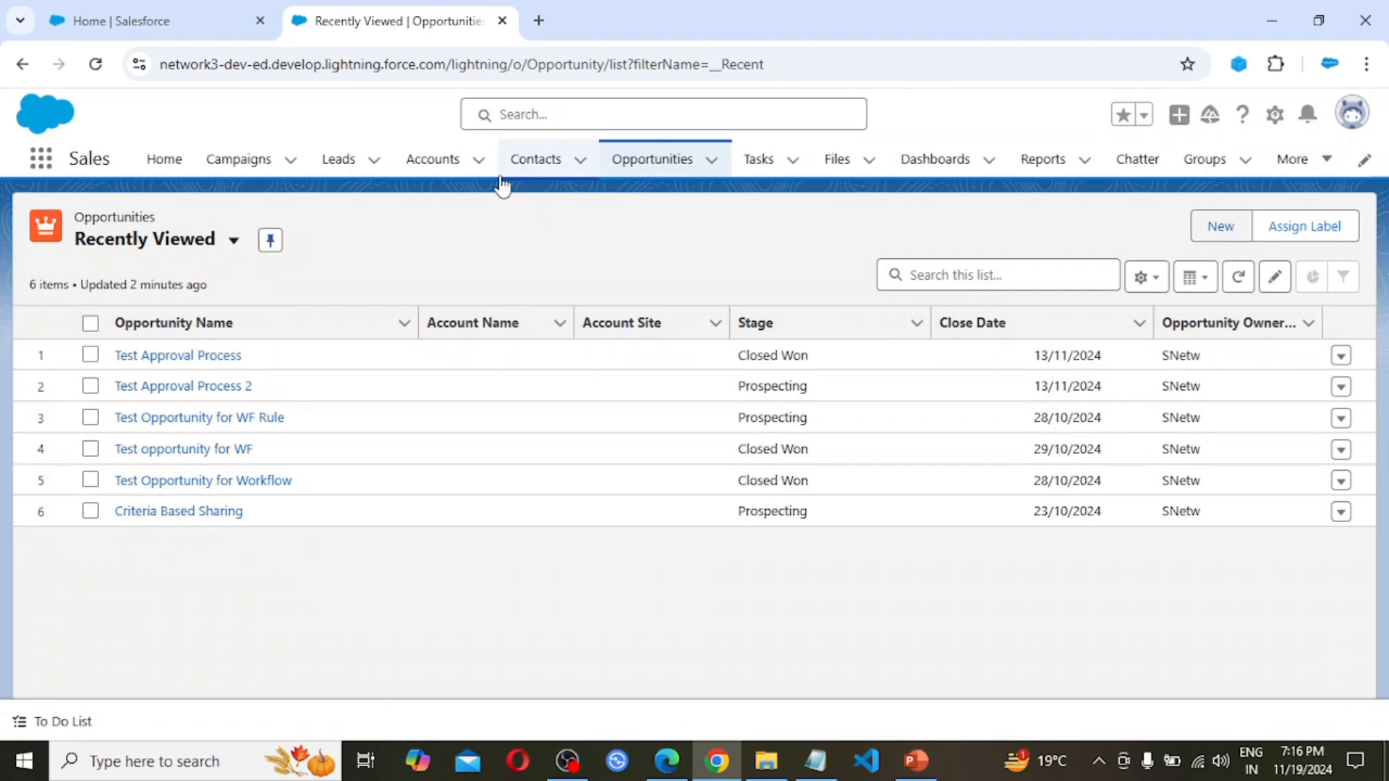
- Open a new account form from Accounts and review its account, address, additional and description fields
{"action": "left_click", "coordinate": [419, 160]}
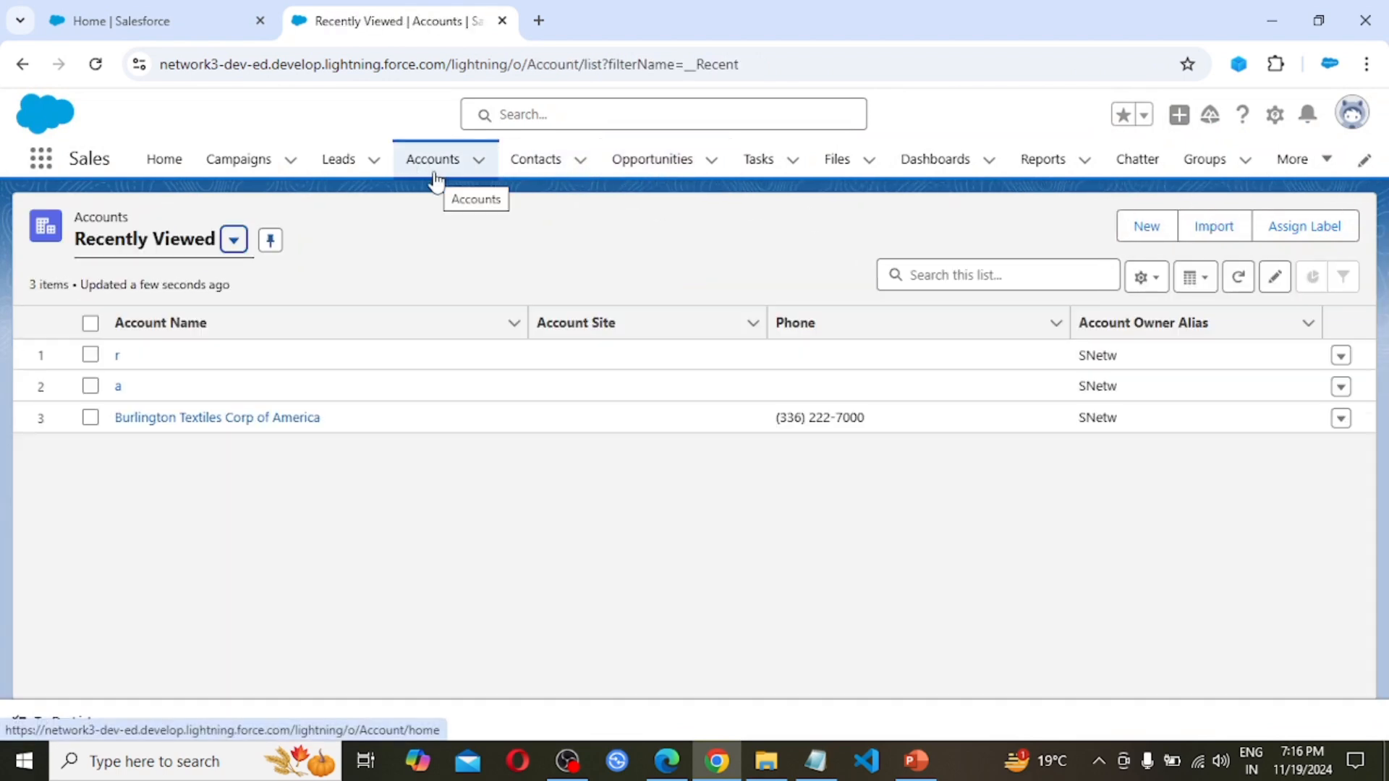
{"action": "left_click", "coordinate": [1145, 227]}
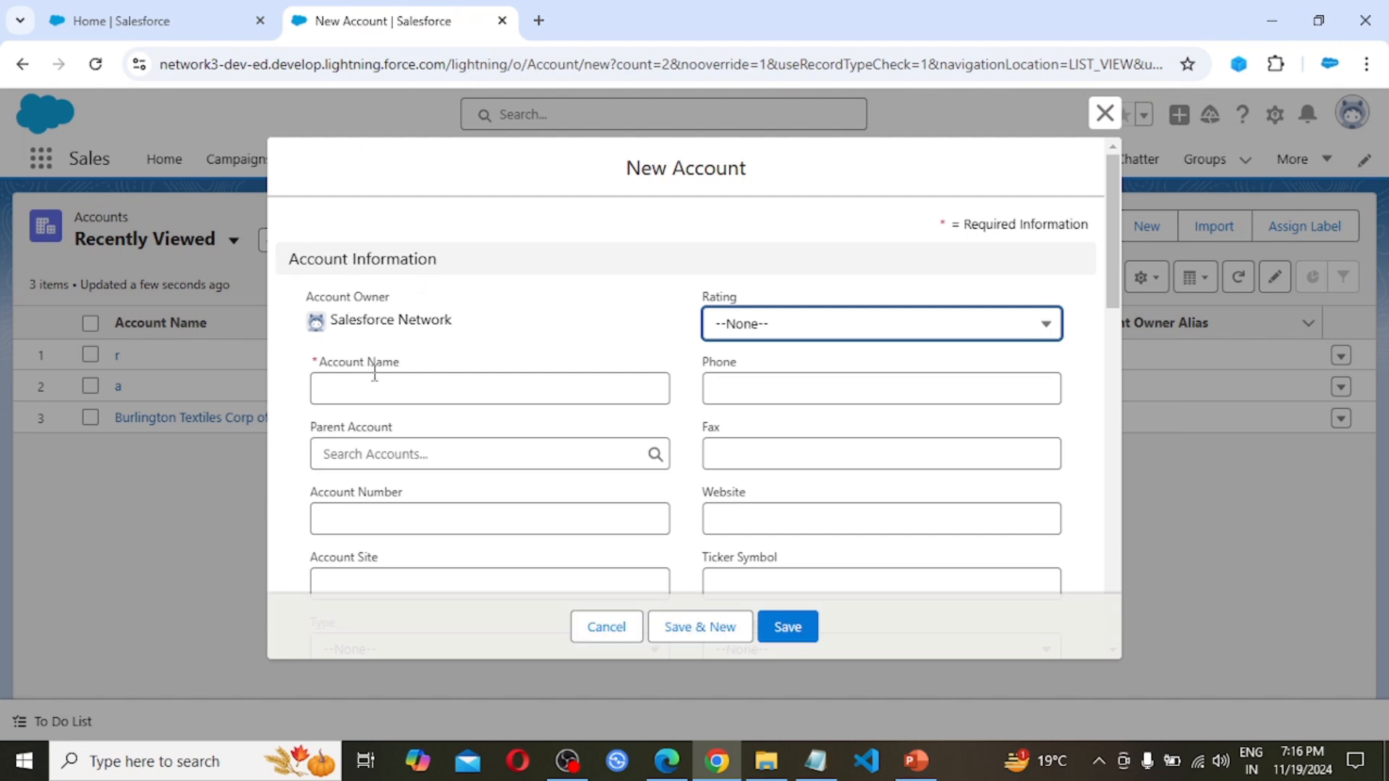
{"action": "scroll", "coordinate": [375, 374], "scroll_direction": "down", "scroll_amount": 2}
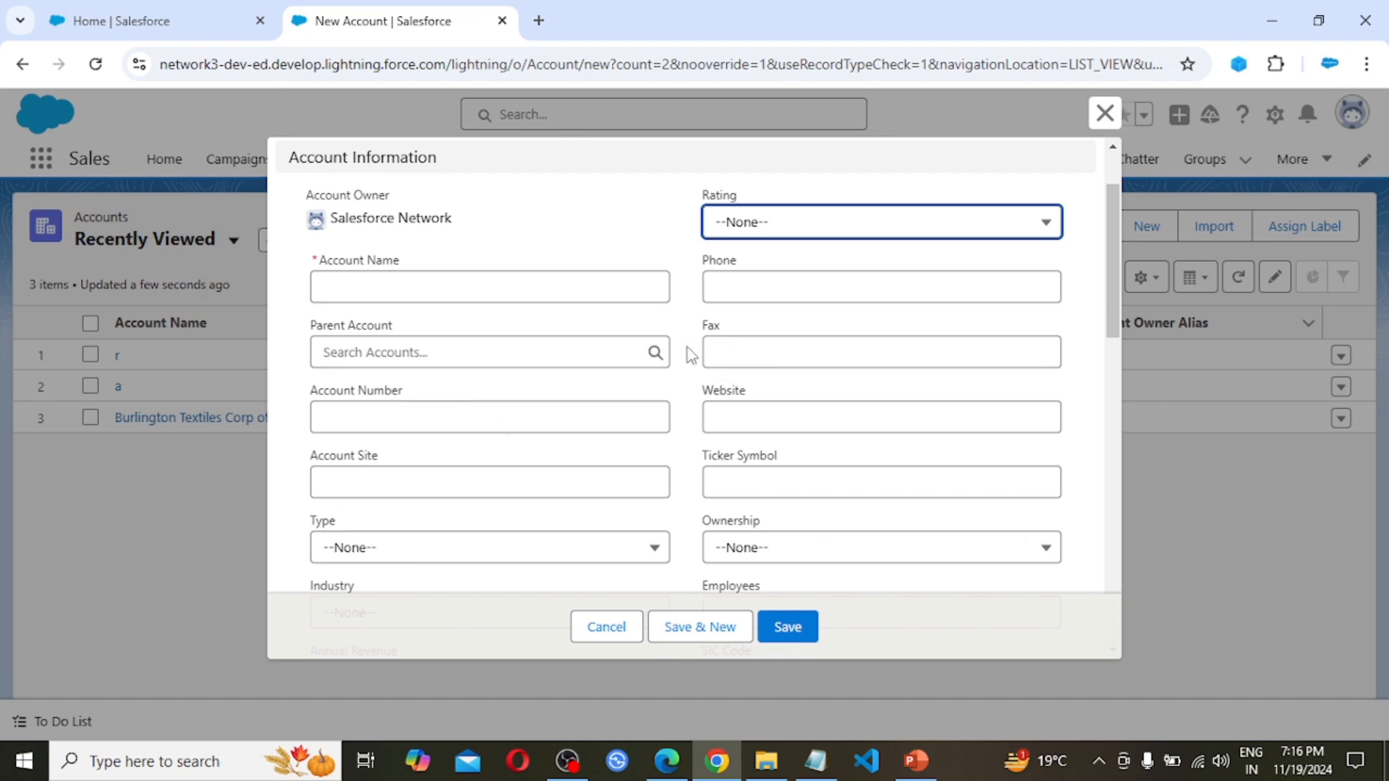
{"action": "scroll", "coordinate": [580, 376], "scroll_direction": "down", "scroll_amount": 1}
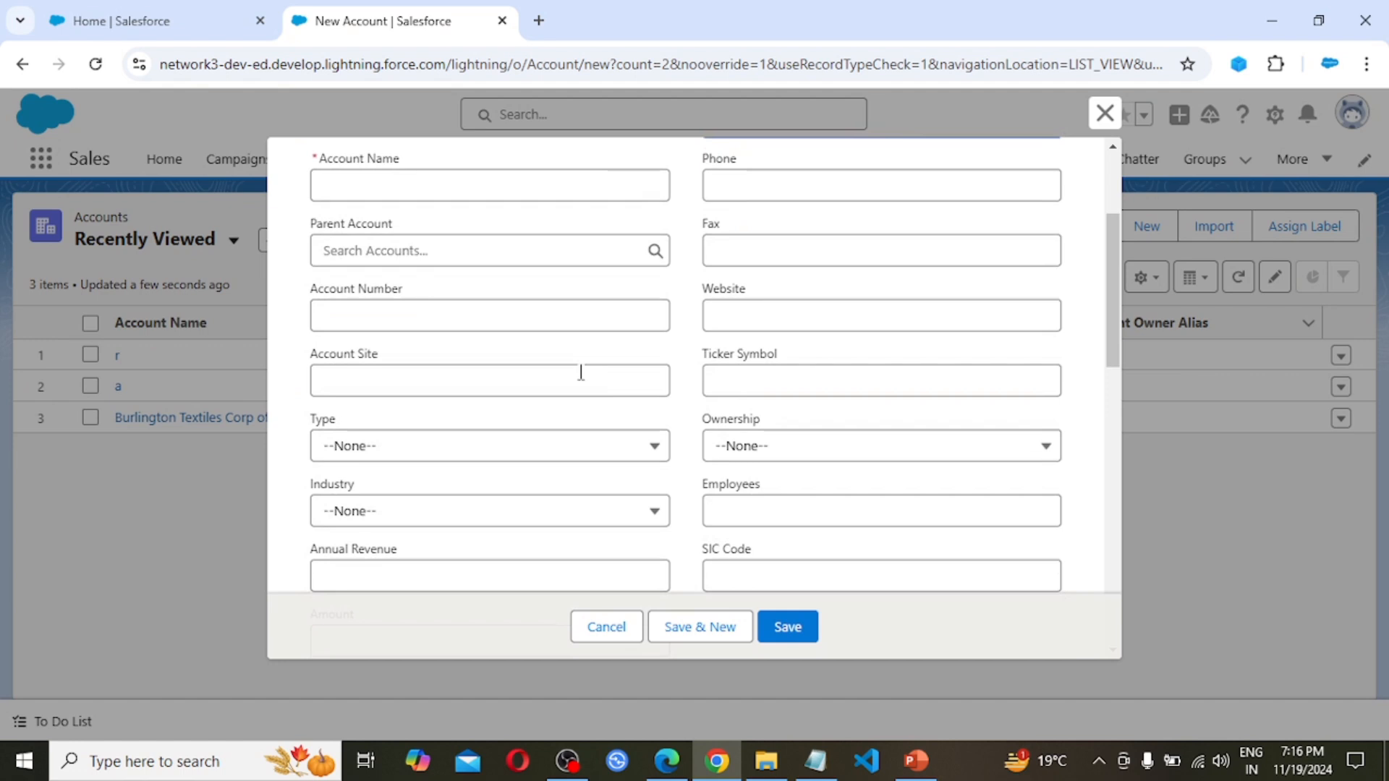
{"action": "scroll", "coordinate": [581, 372], "scroll_direction": "down", "scroll_amount": 1}
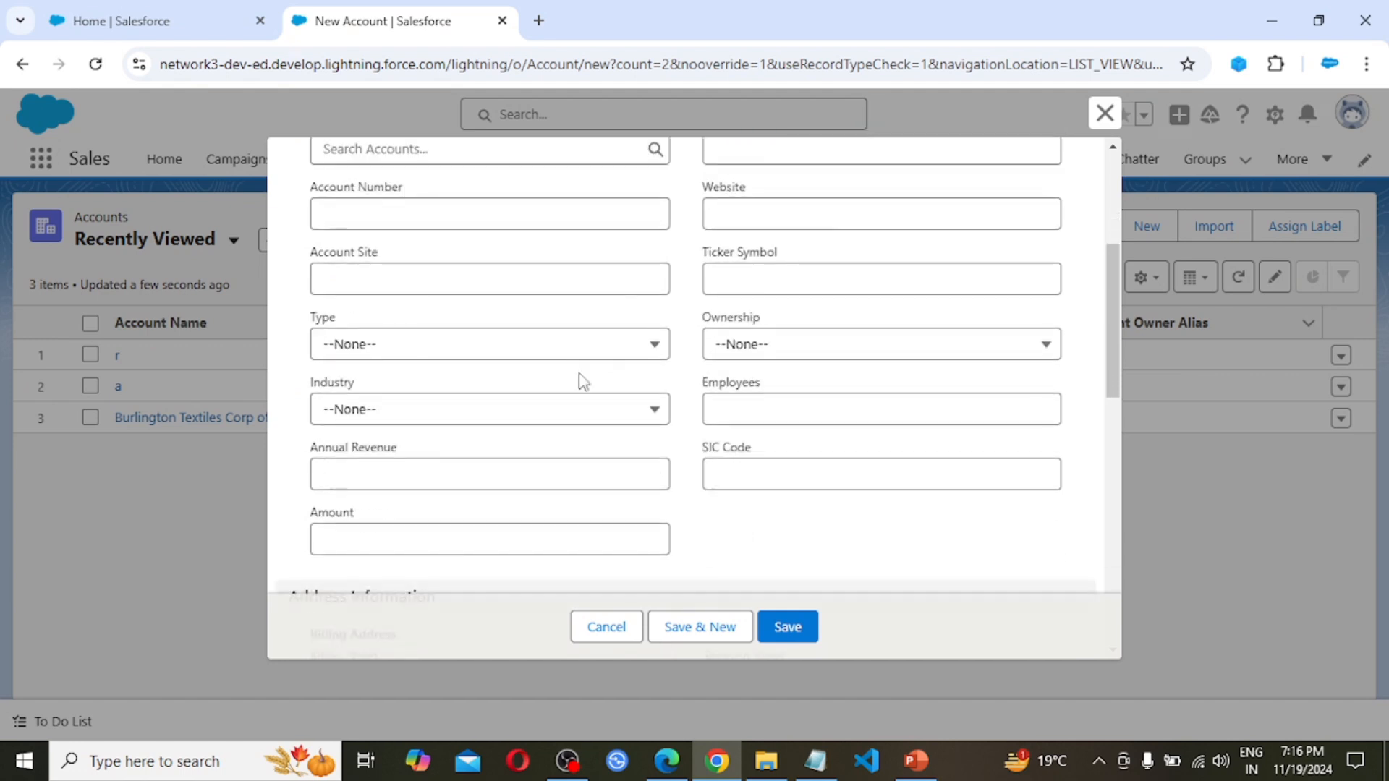
{"action": "scroll", "coordinate": [580, 377], "scroll_direction": "down", "scroll_amount": 4}
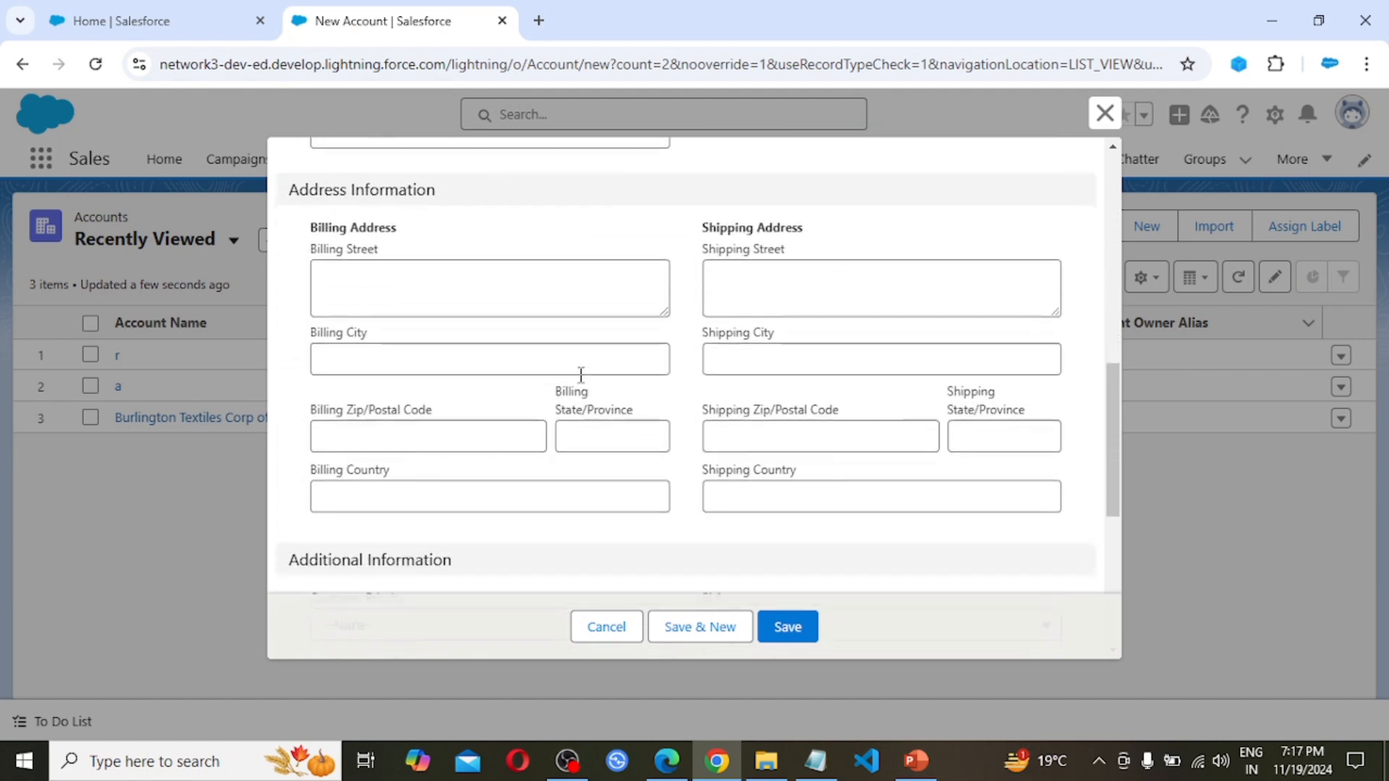
{"action": "scroll", "coordinate": [580, 376], "scroll_direction": "down", "scroll_amount": 3}
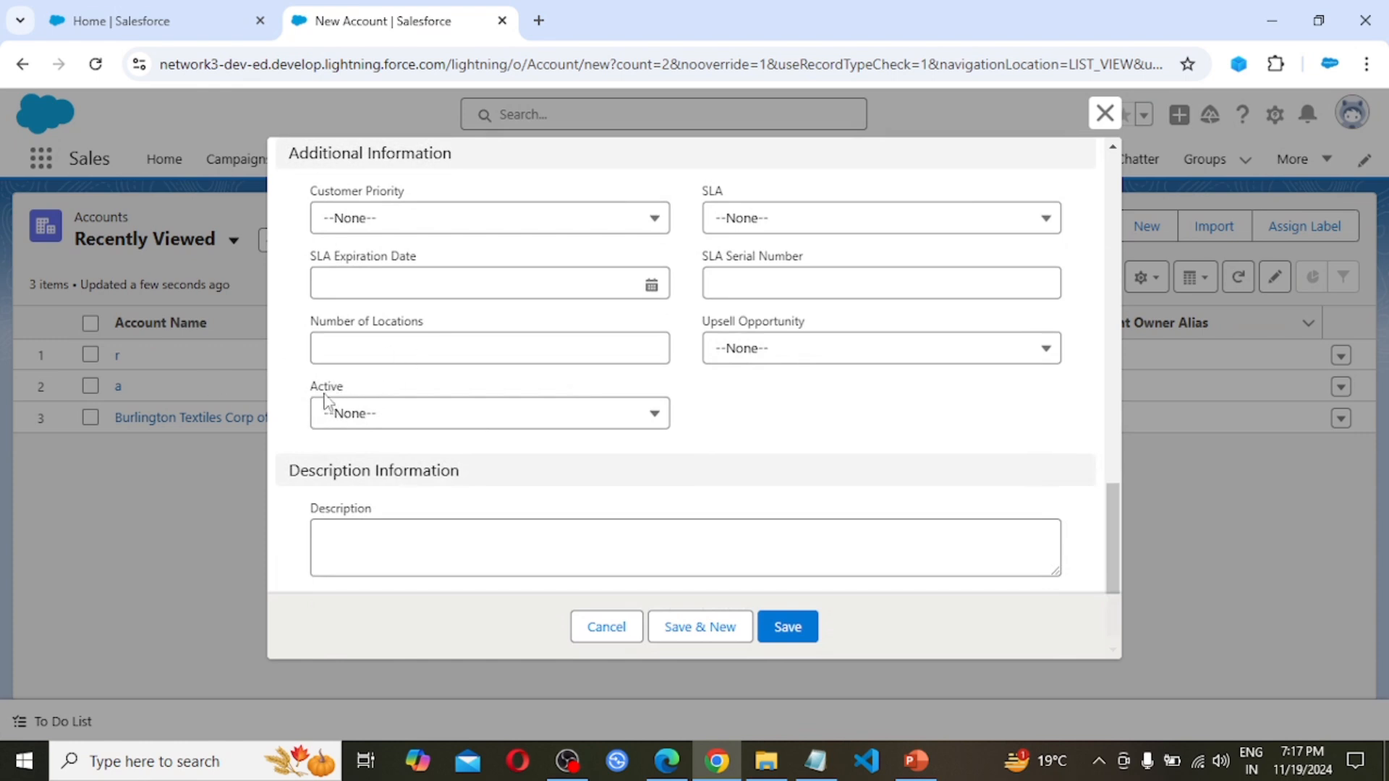
- Set the new account's Active field to Yes and discard the form without saving
{"action": "left_click", "coordinate": [522, 411]}
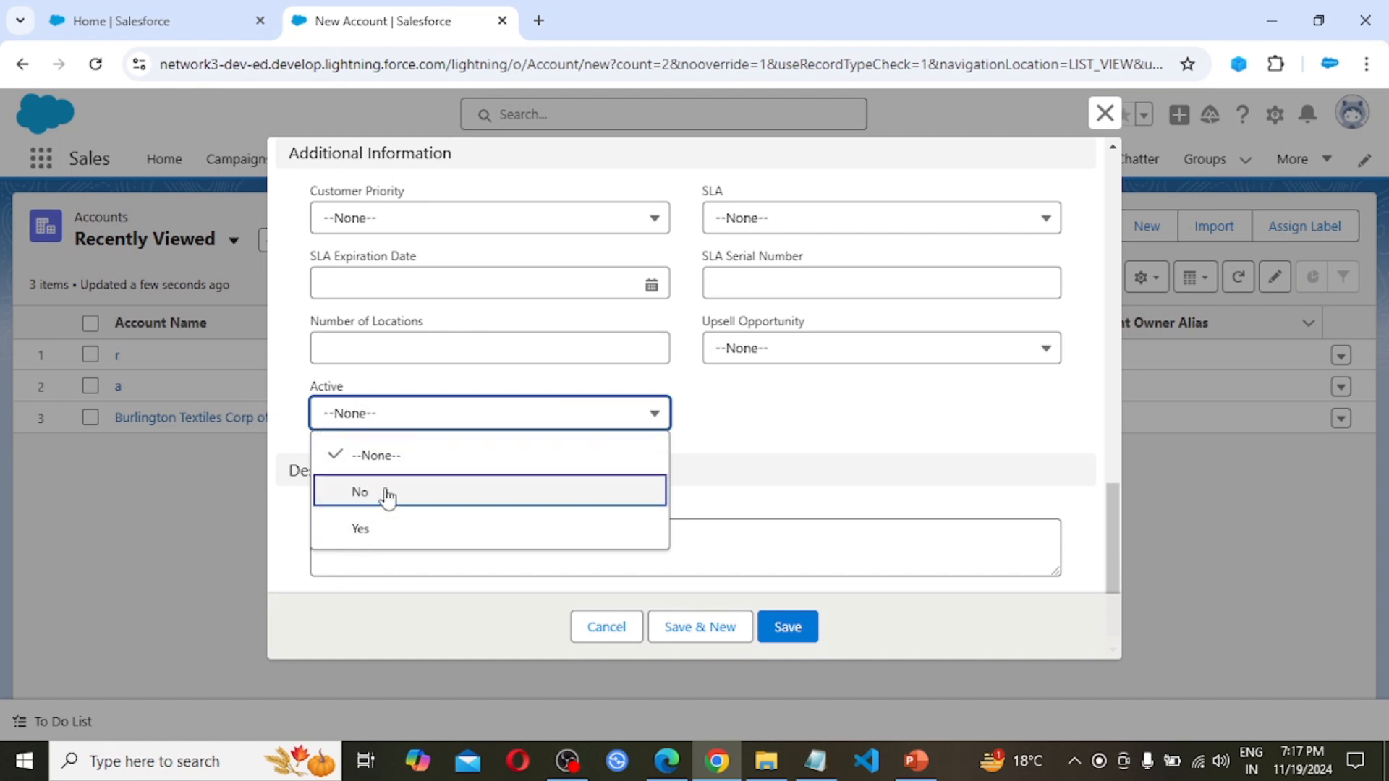
{"action": "left_click", "coordinate": [393, 529]}
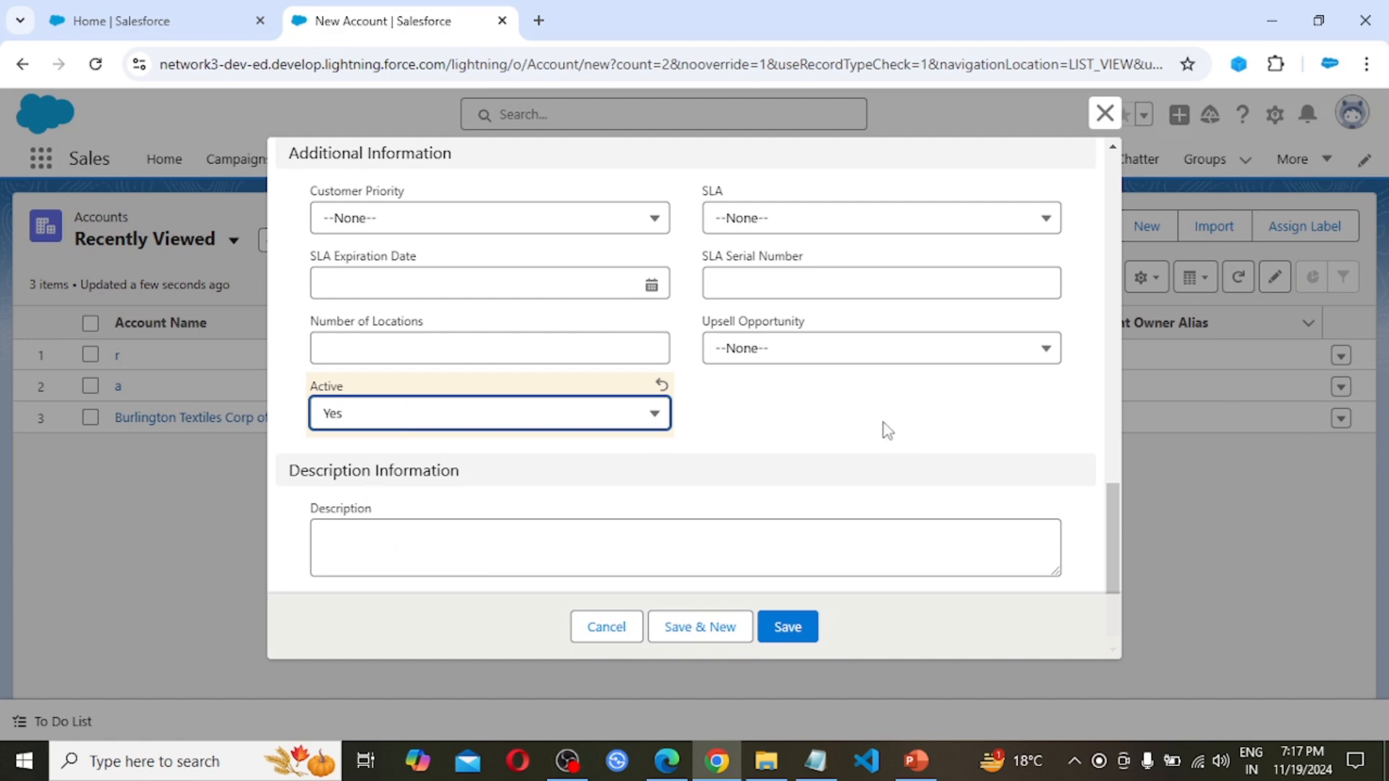
{"action": "left_click", "coordinate": [842, 420]}
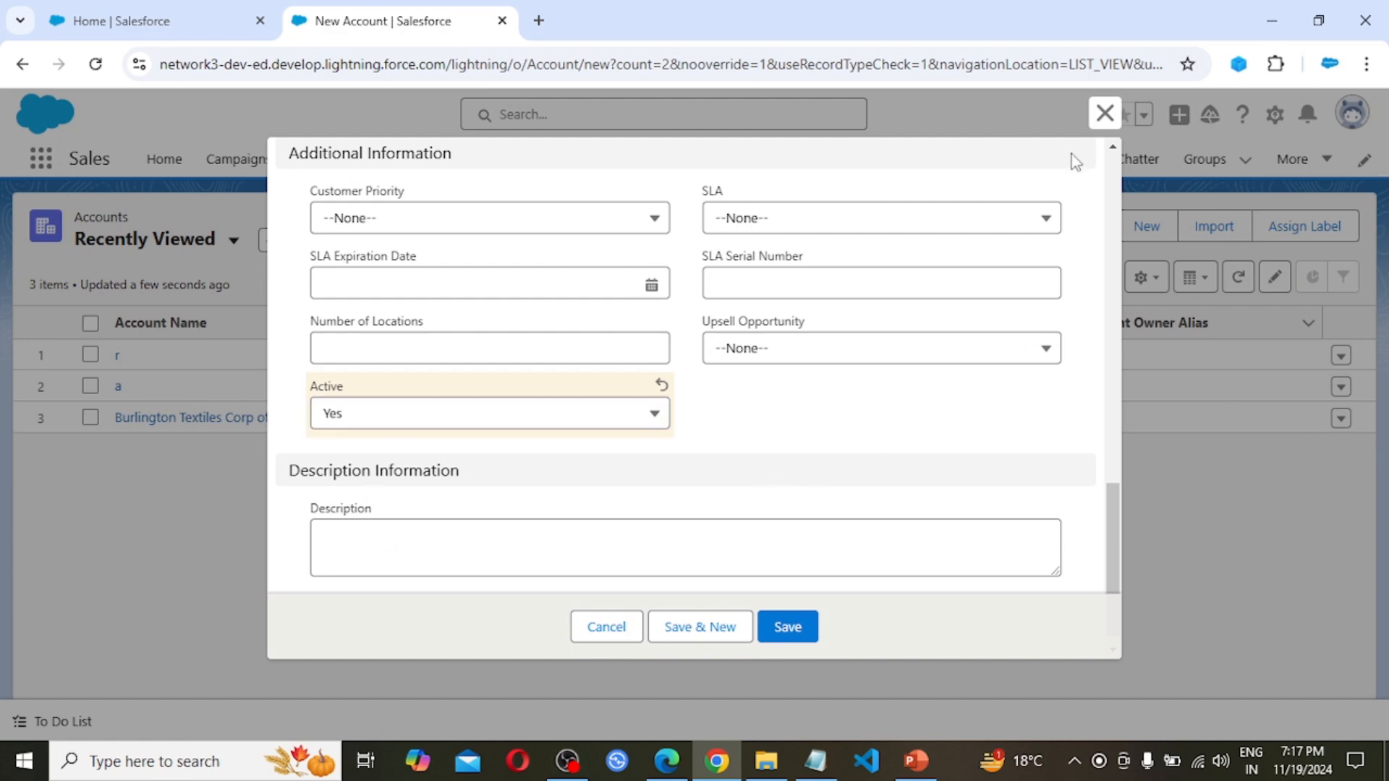
{"action": "left_click", "coordinate": [1105, 114]}
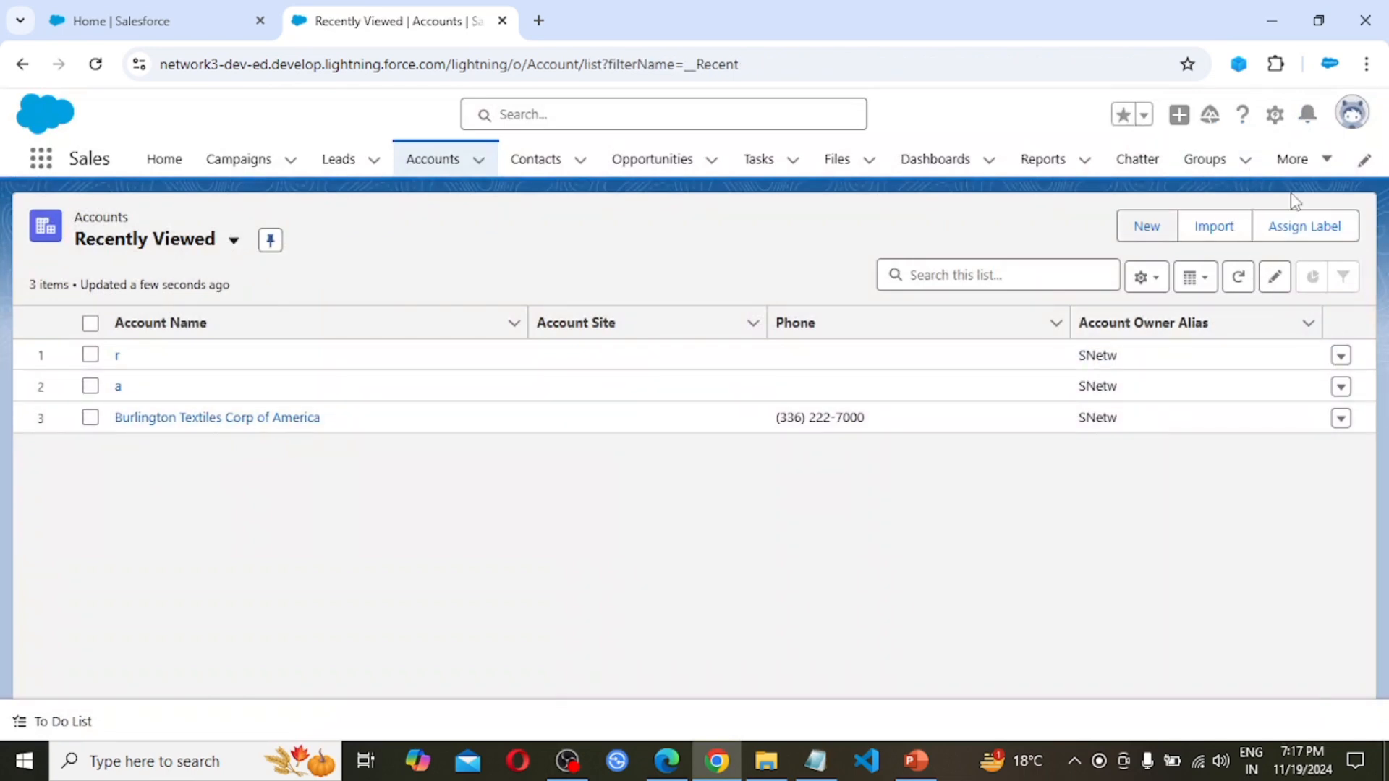
- Open Setup, find Flows under Process Automation, and open the Flows page in a new browser tab
{"action": "left_click", "coordinate": [1273, 119]}
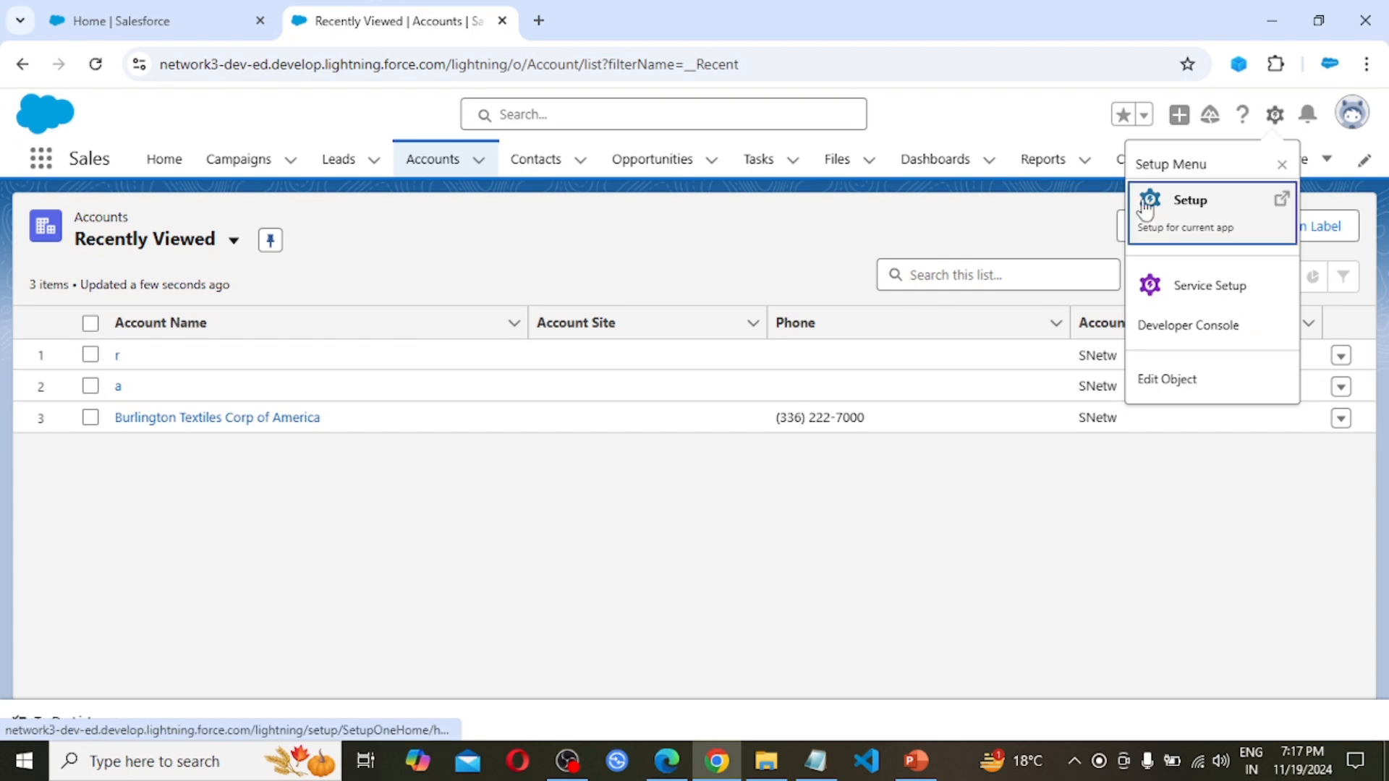
{"action": "left_click", "coordinate": [1191, 216]}
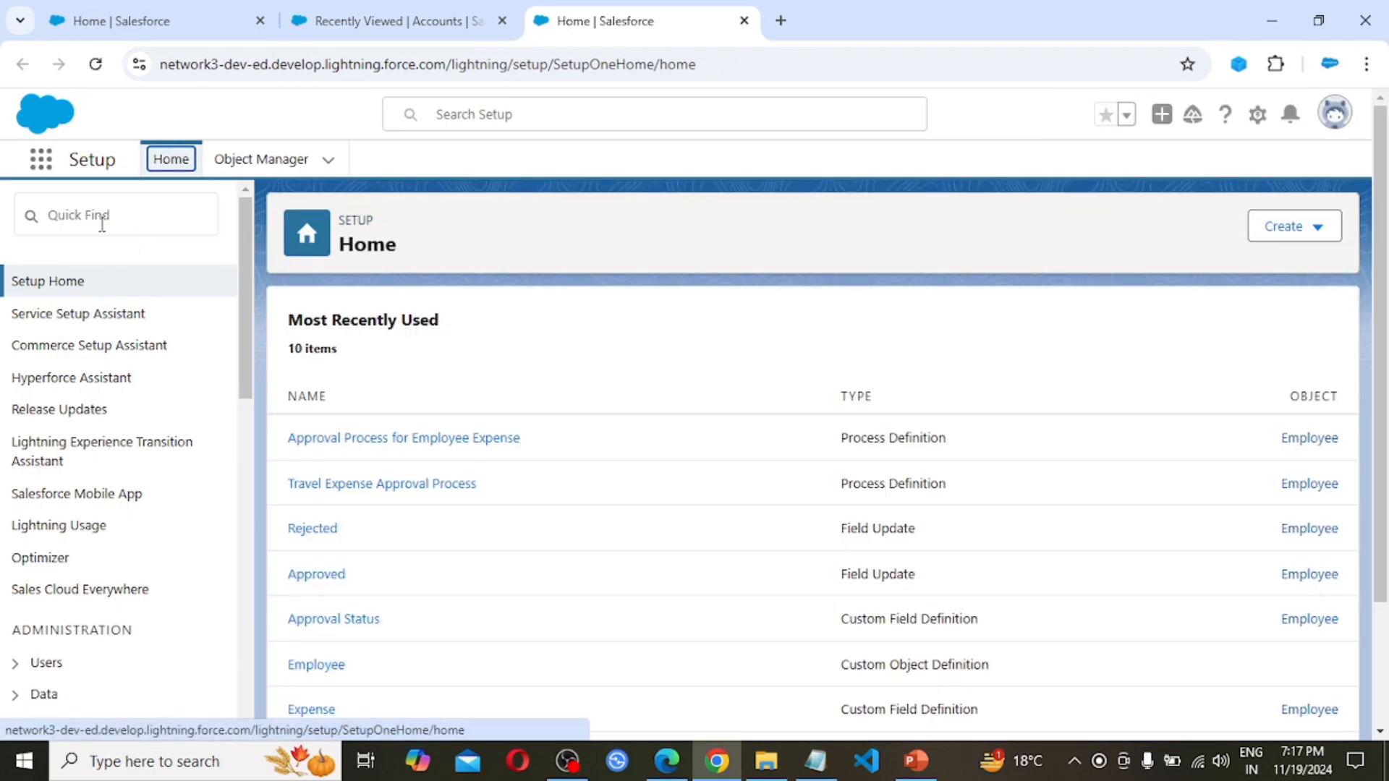
{"action": "left_click", "coordinate": [101, 225]}
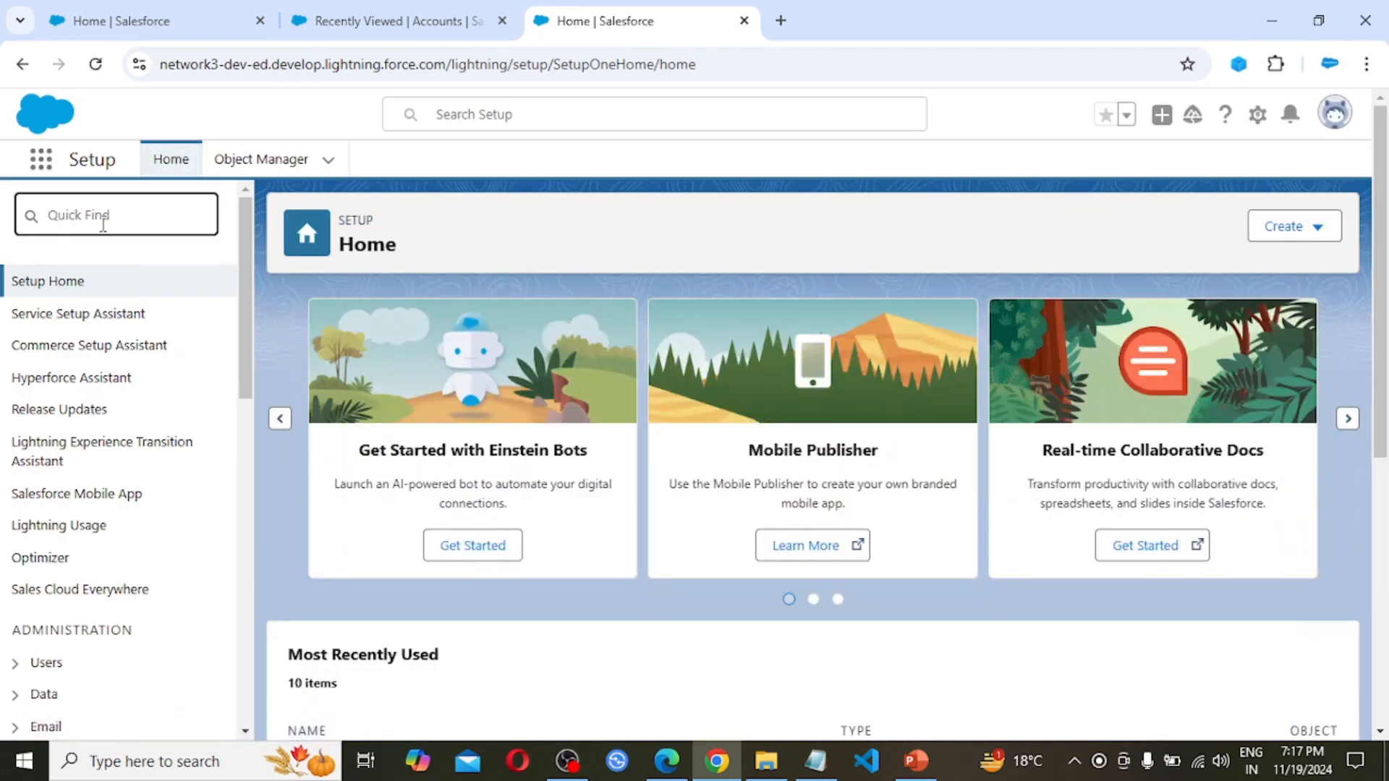
{"action": "type", "text": "F"}
{"action": "type", "text": "i"}
{"action": "type", "text": "ows"}
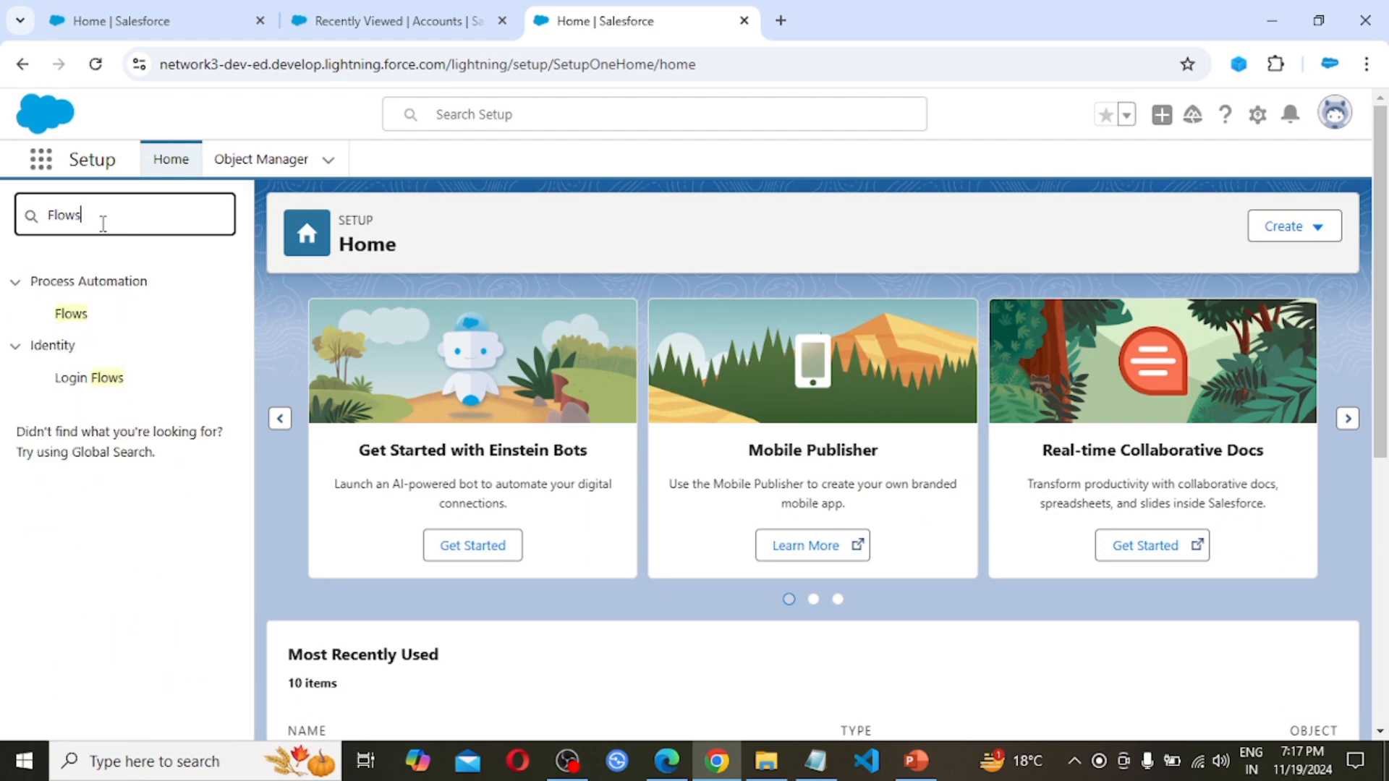
{"action": "right_click", "coordinate": [73, 323]}
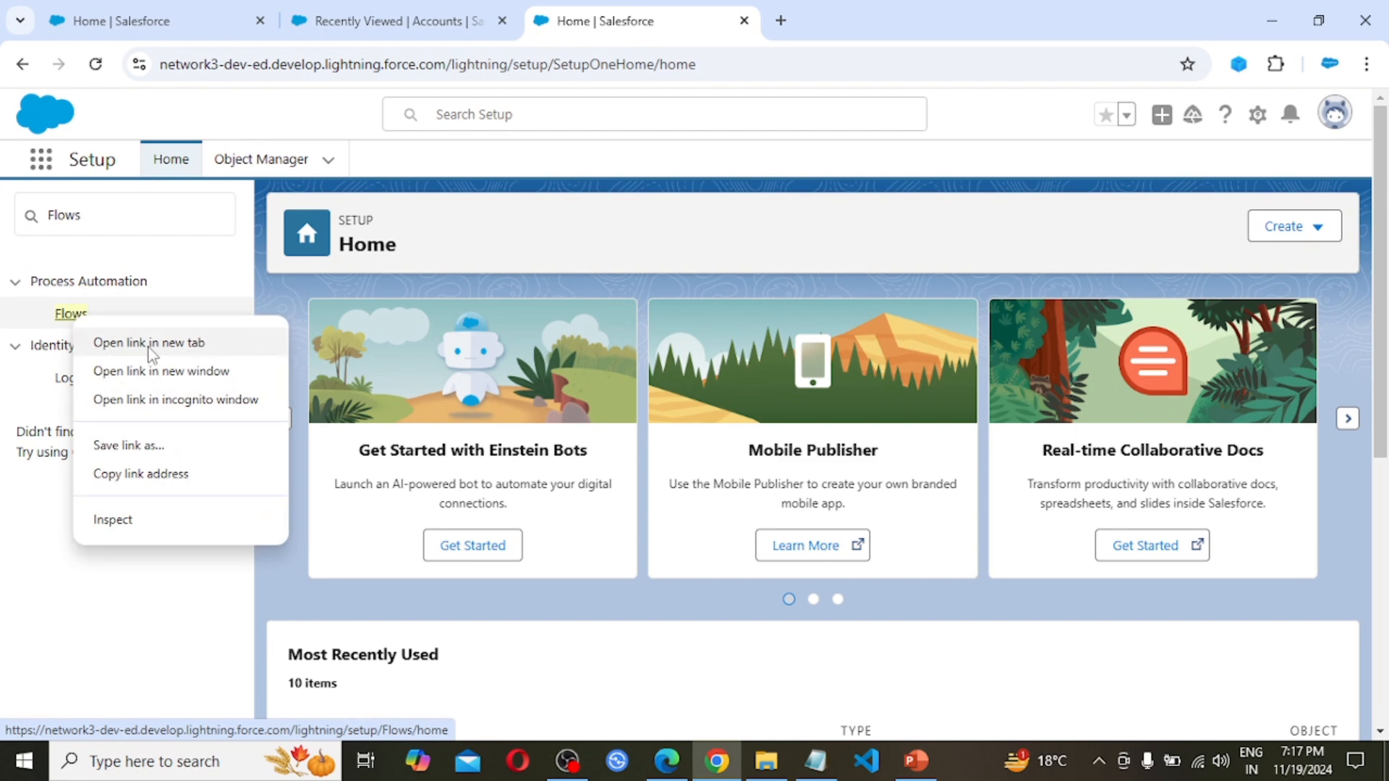
{"action": "left_click", "coordinate": [150, 344]}
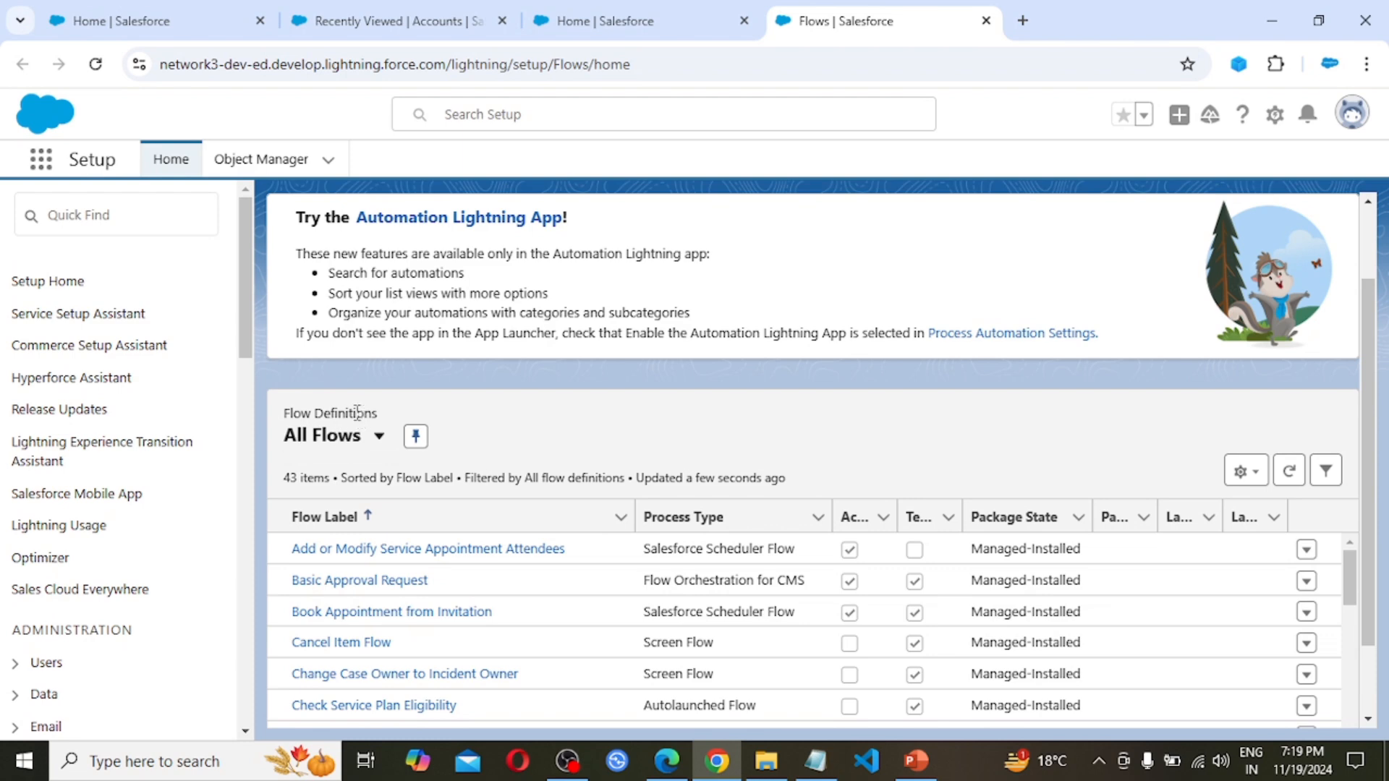
- Check the available list views and look through the flow definitions in the All Flows list
{"action": "left_click", "coordinate": [379, 439]}
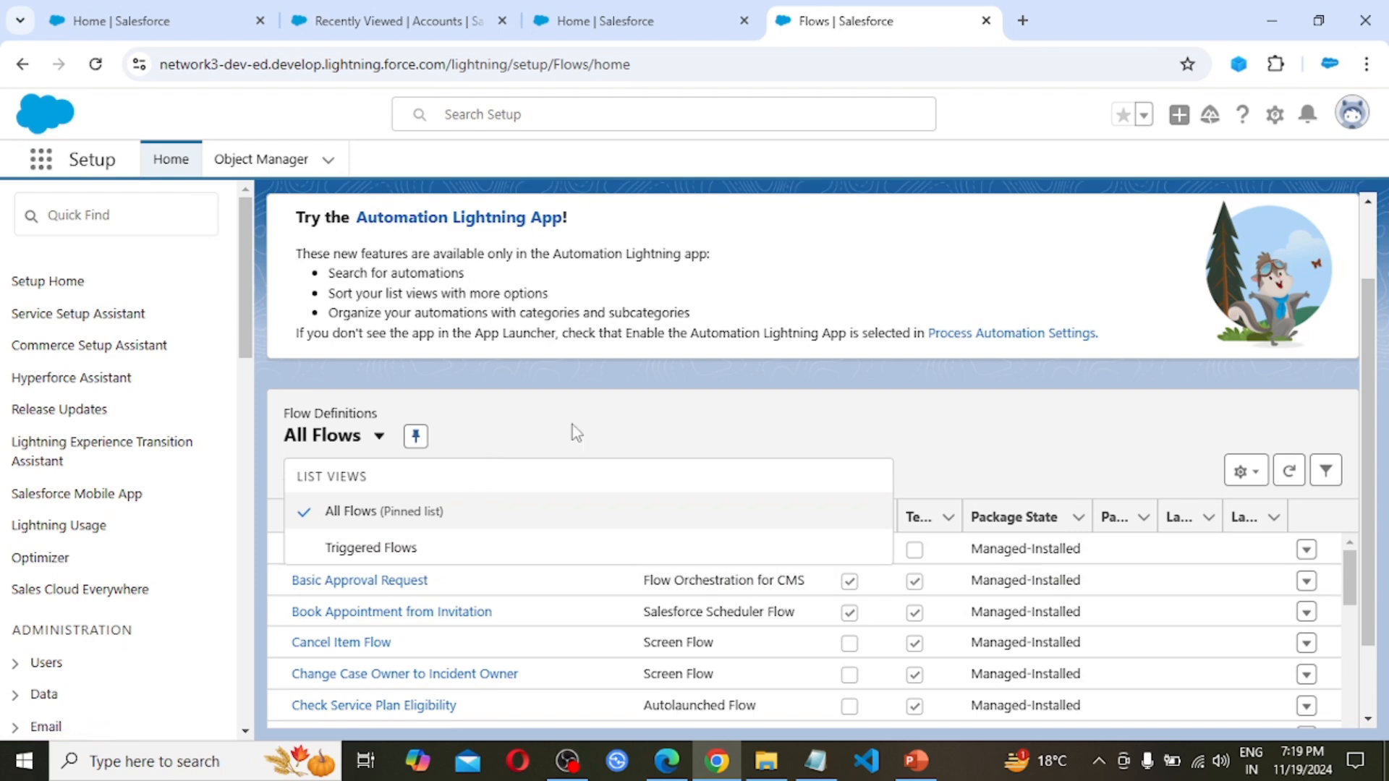
{"action": "key", "text": "Escape"}
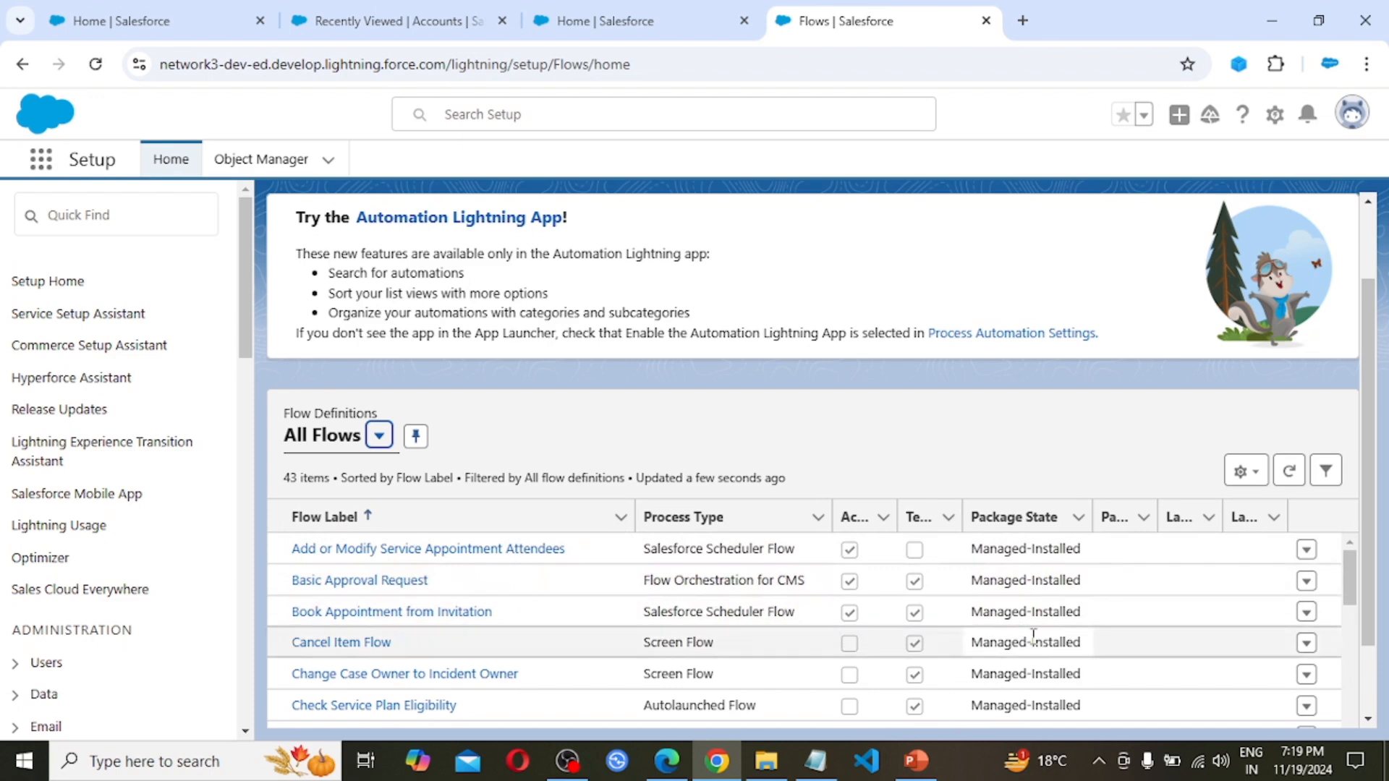
{"action": "scroll", "coordinate": [1033, 636], "scroll_direction": "down", "scroll_amount": 5}
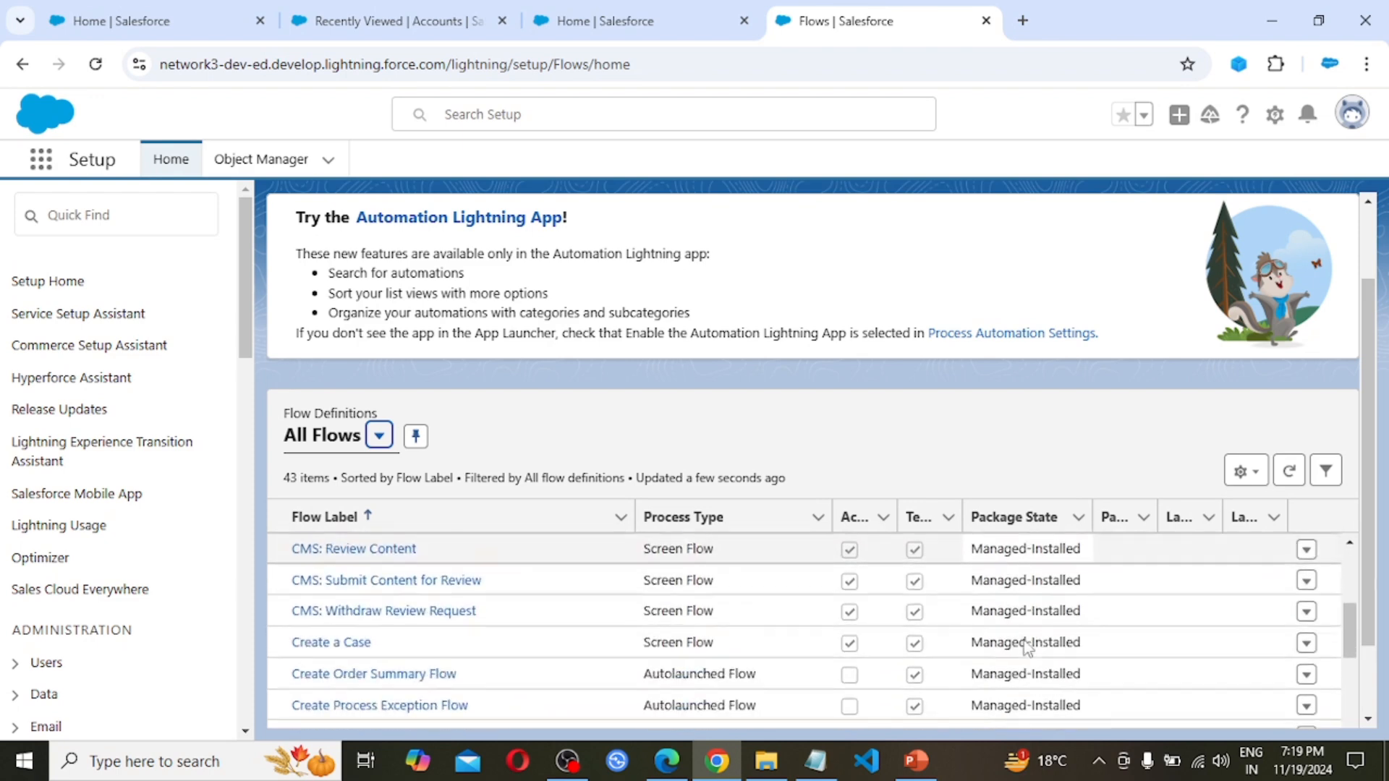
{"action": "scroll", "coordinate": [1027, 646], "scroll_direction": "down", "scroll_amount": 4}
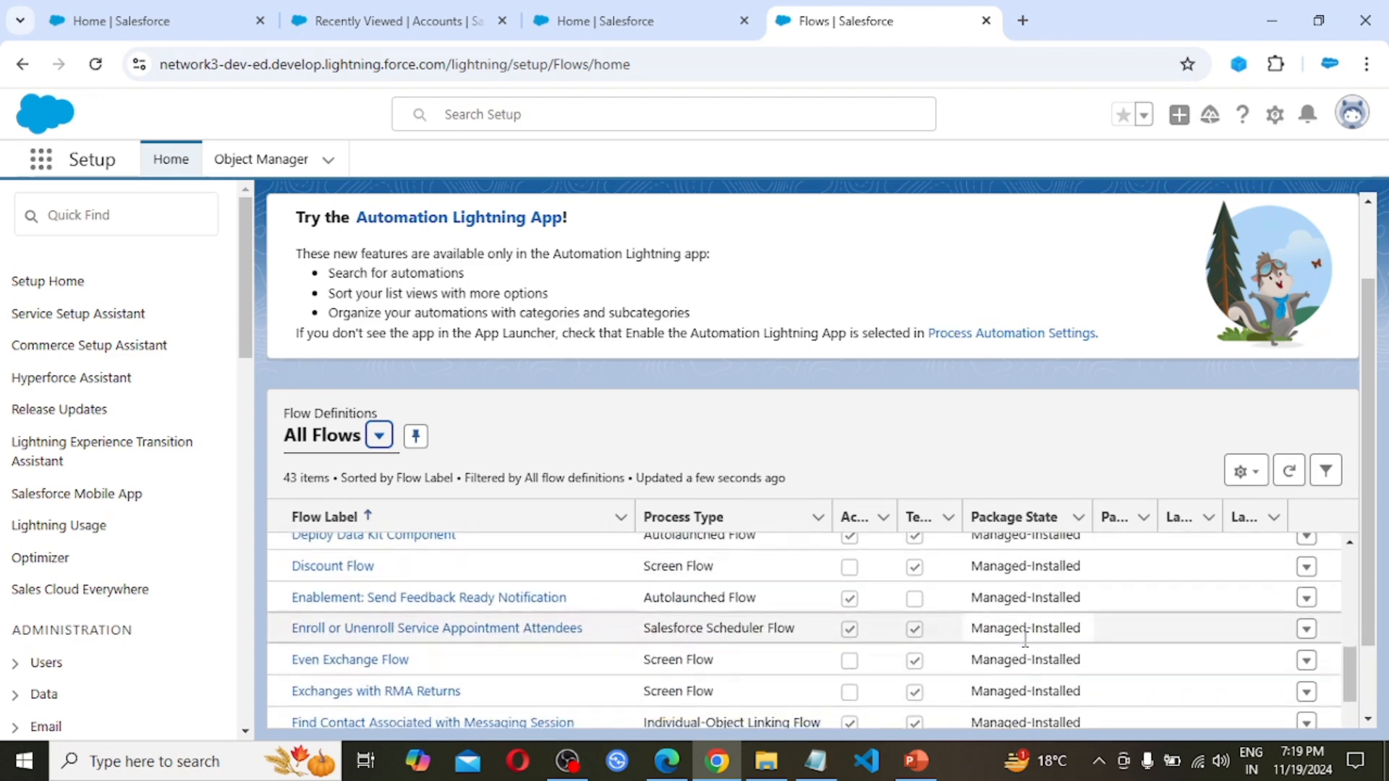
{"action": "scroll", "coordinate": [1027, 646], "scroll_direction": "down", "scroll_amount": 6}
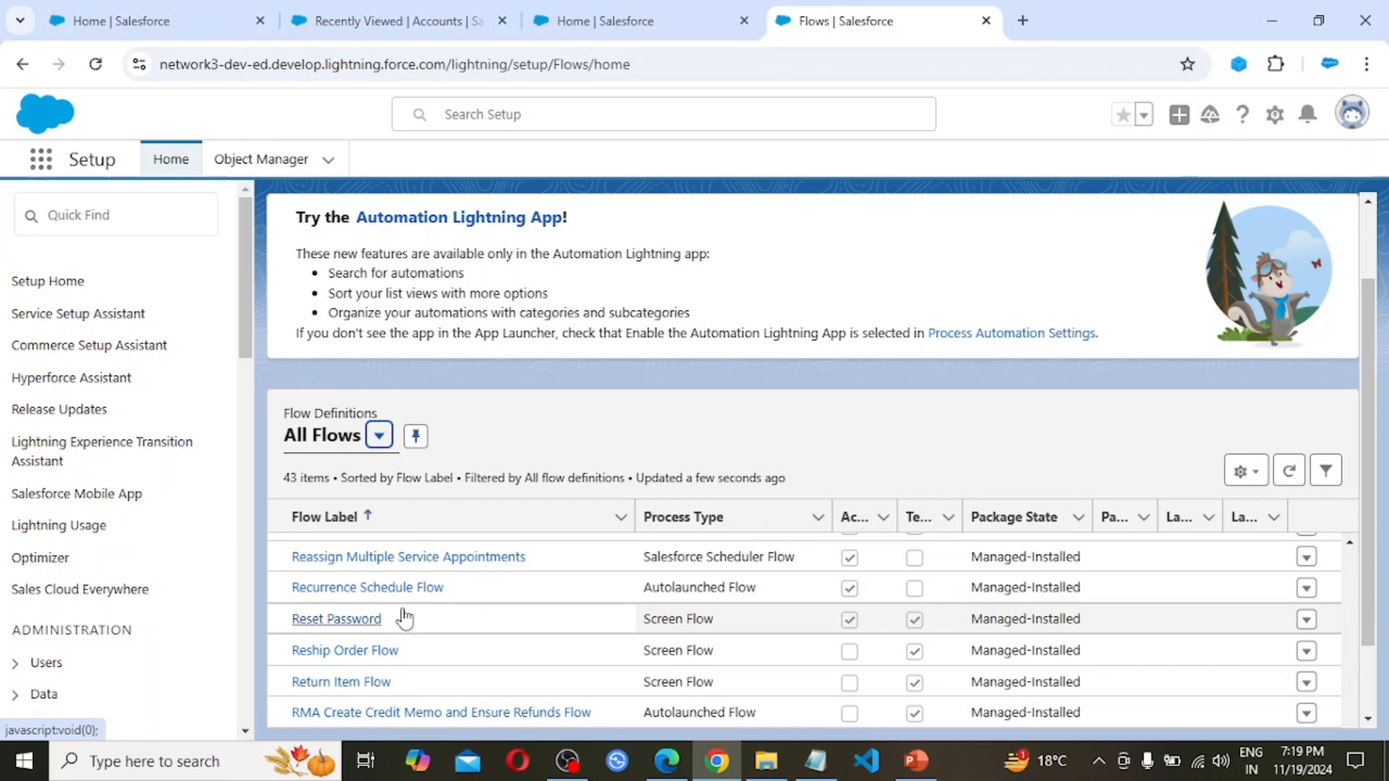
{"action": "scroll", "coordinate": [1010, 683], "scroll_direction": "up", "scroll_amount": 15}
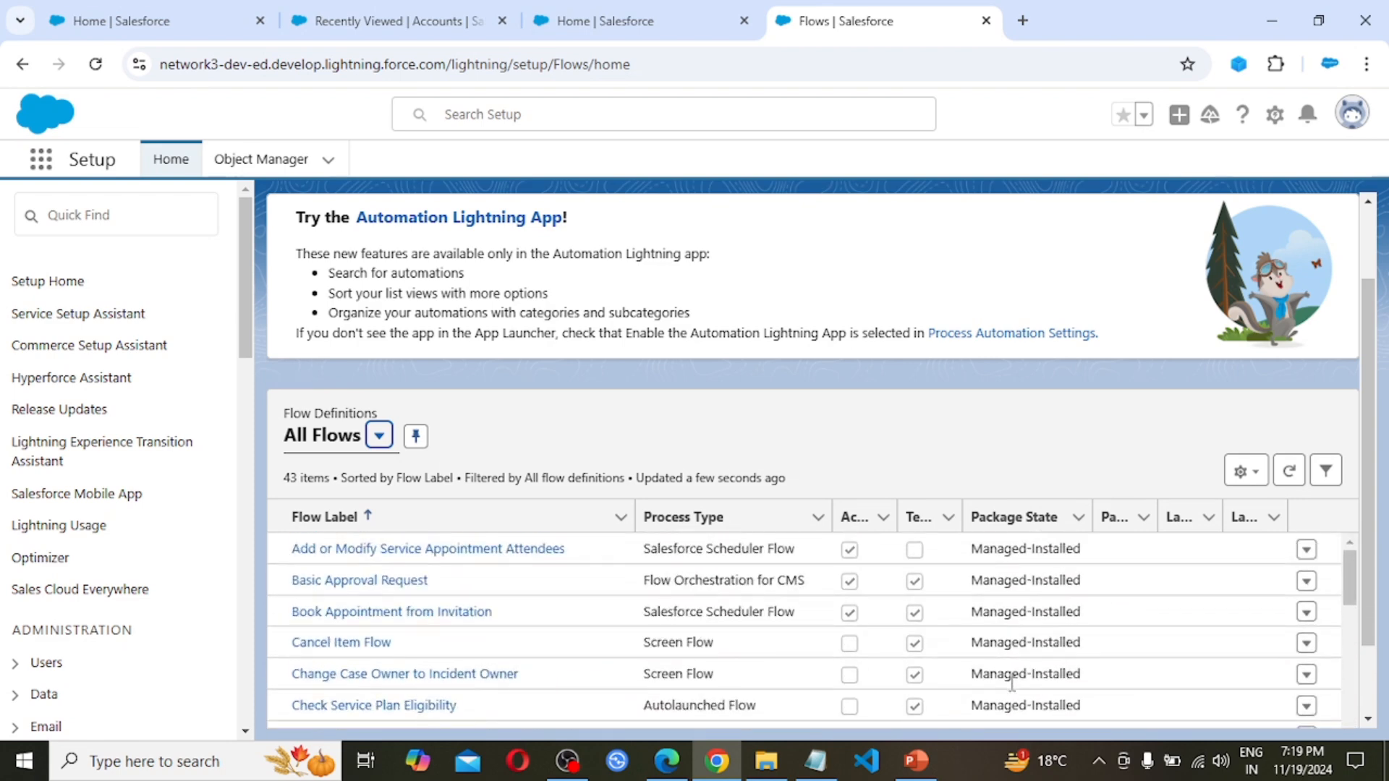
{"action": "scroll", "coordinate": [946, 426], "scroll_direction": "up", "scroll_amount": 2}
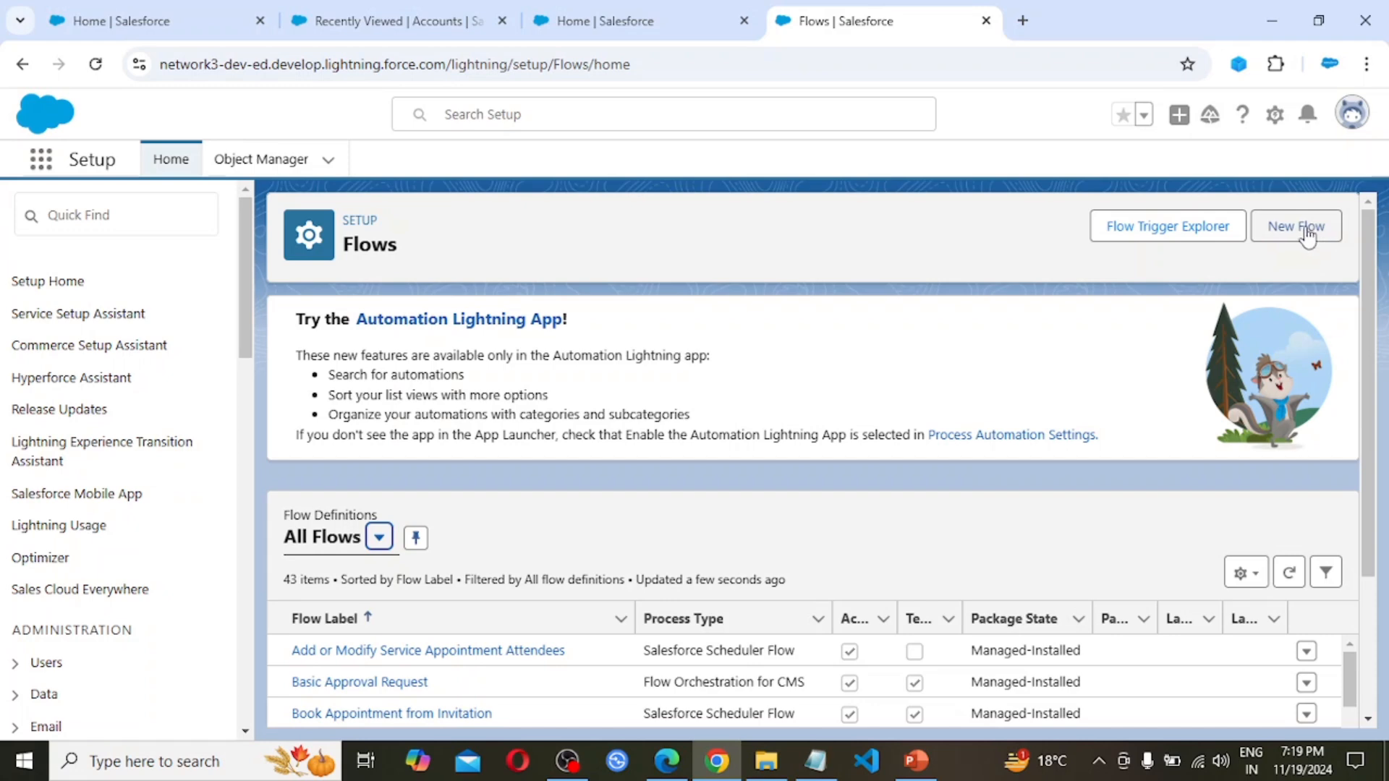
- Start a new flow from scratch and browse the recommended and full set of flow types
{"action": "left_click", "coordinate": [1306, 231]}
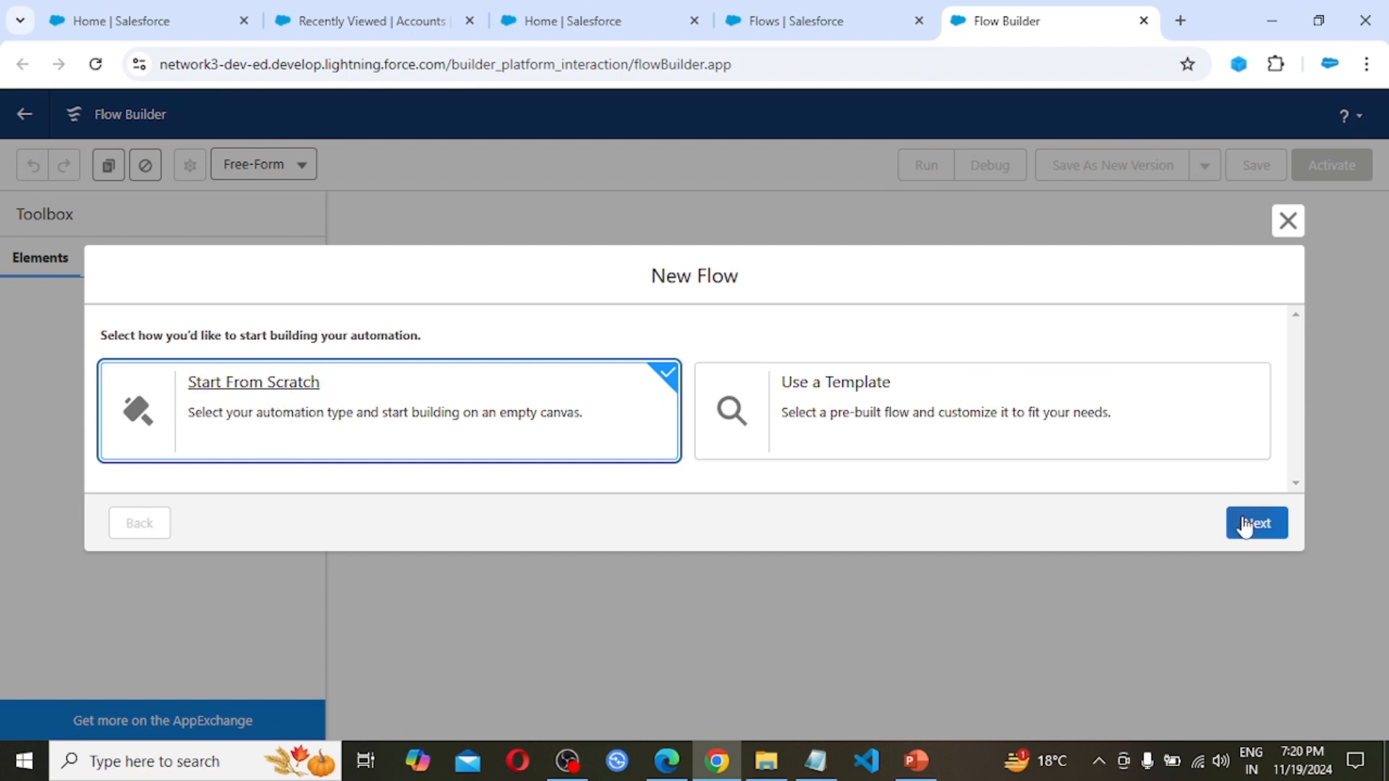
{"action": "left_click", "coordinate": [1265, 526]}
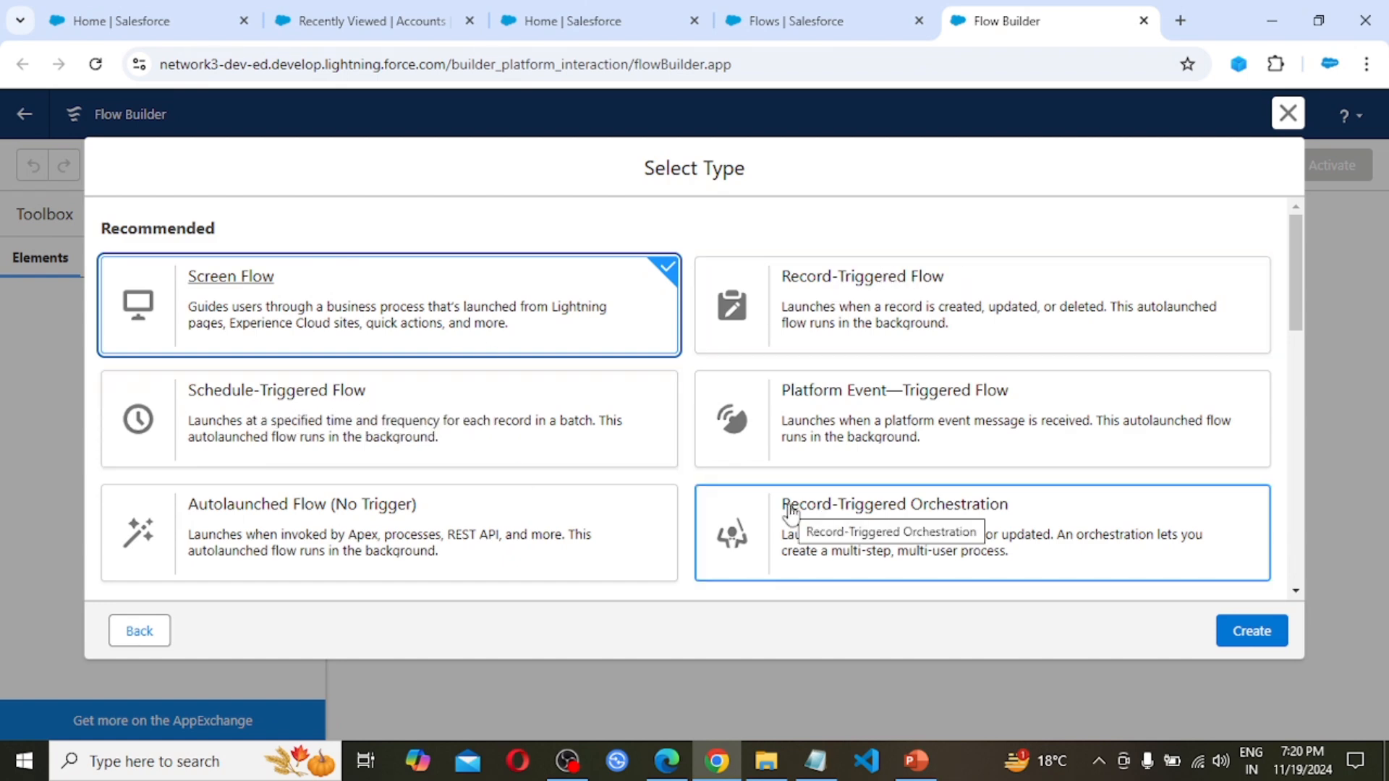
{"action": "scroll", "coordinate": [788, 514], "scroll_direction": "down", "scroll_amount": 3}
{"action": "scroll", "coordinate": [786, 514], "scroll_direction": "down", "scroll_amount": 1}
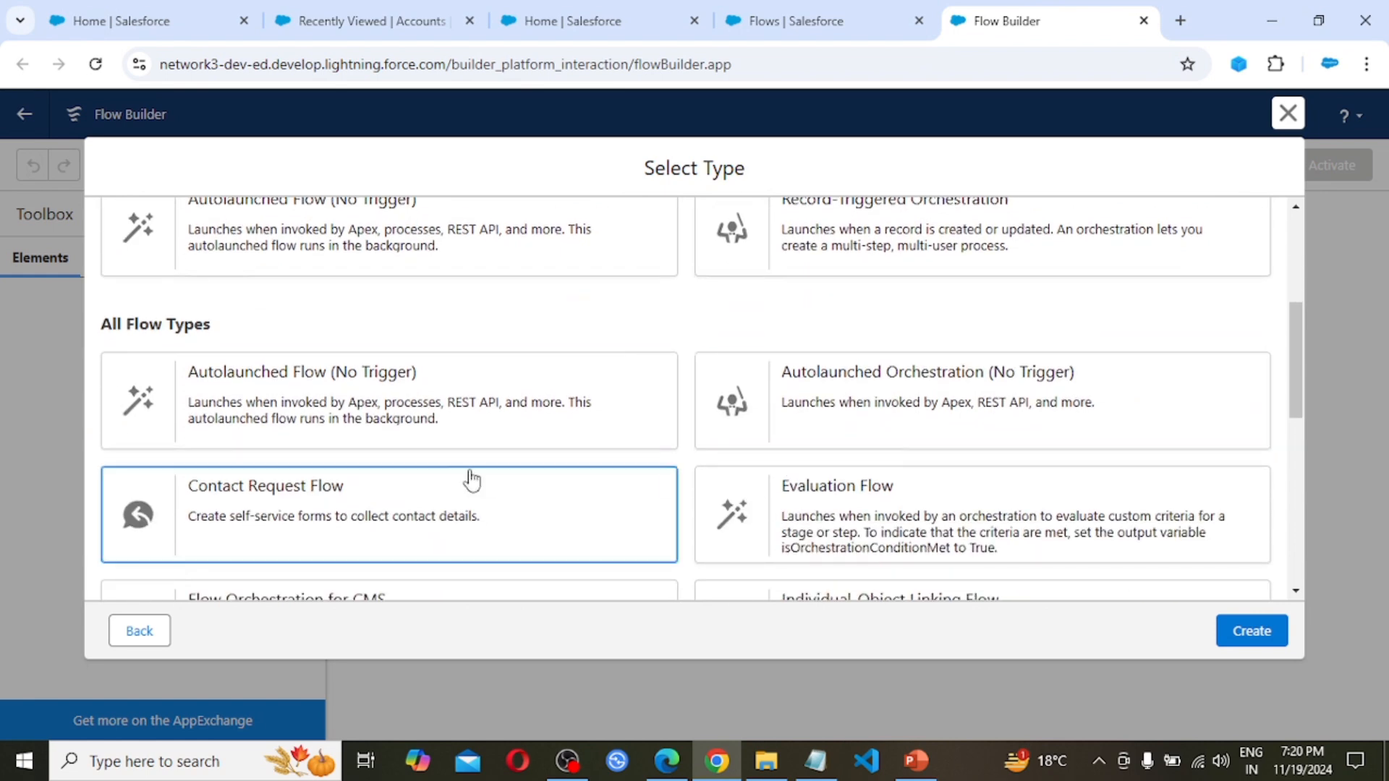
{"action": "scroll", "coordinate": [390, 370], "scroll_direction": "down", "scroll_amount": 5}
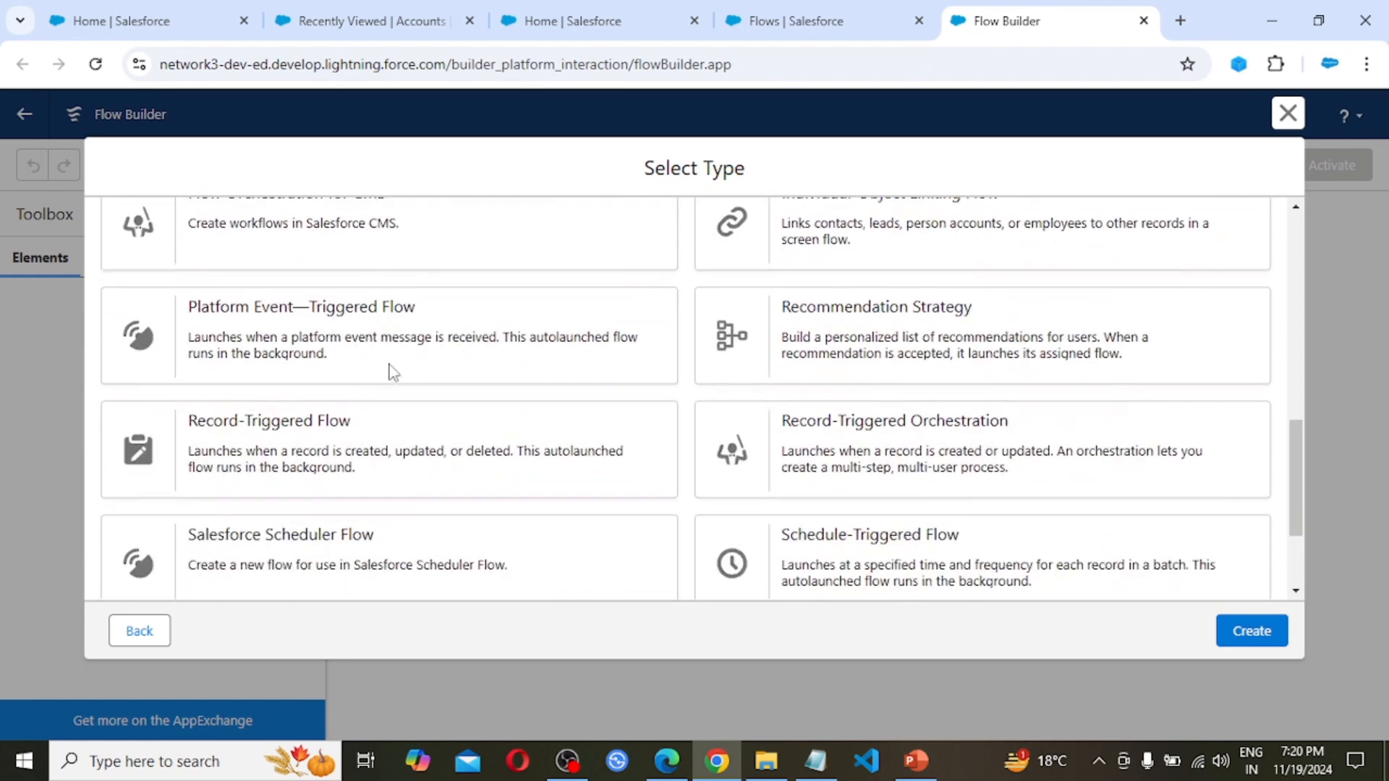
{"action": "scroll", "coordinate": [428, 378], "scroll_direction": "down", "scroll_amount": 2}
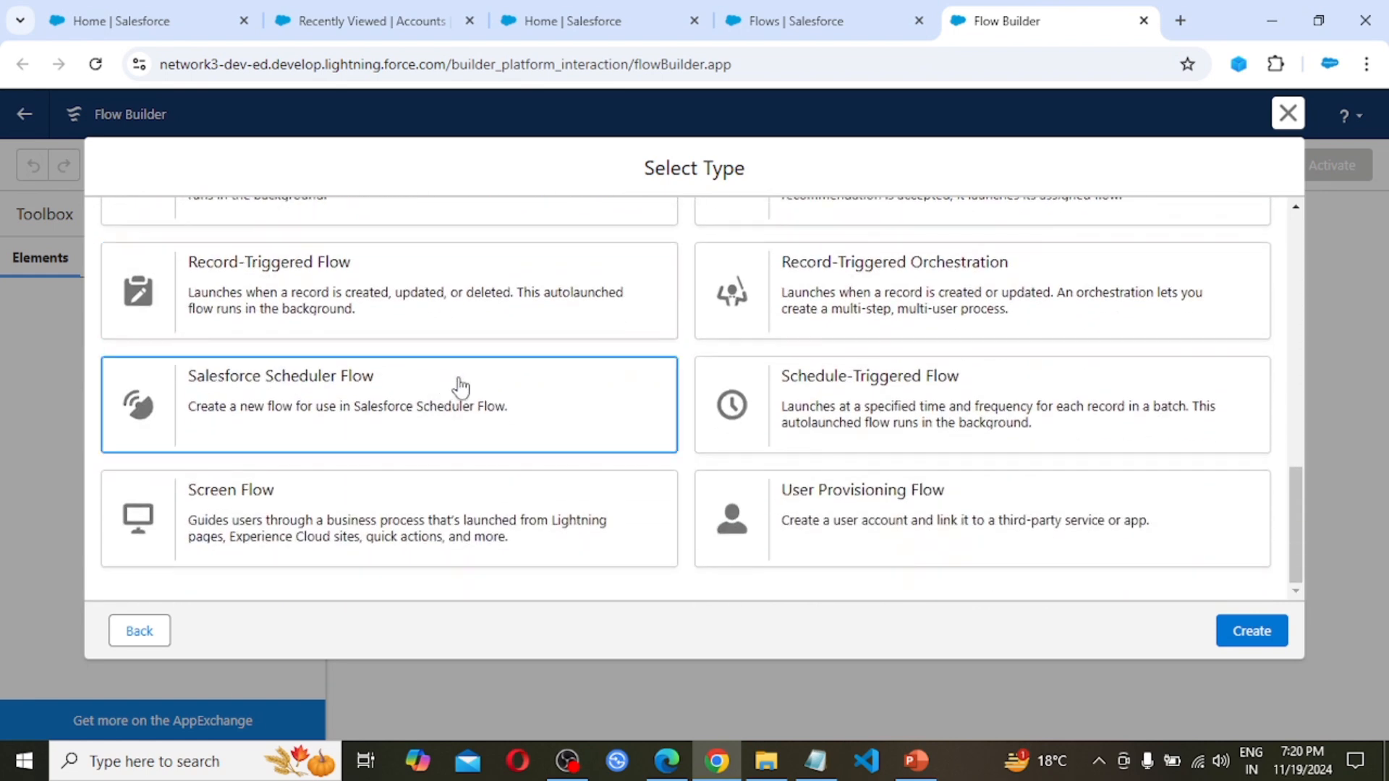
{"action": "scroll", "coordinate": [475, 388], "scroll_direction": "up", "scroll_amount": 10}
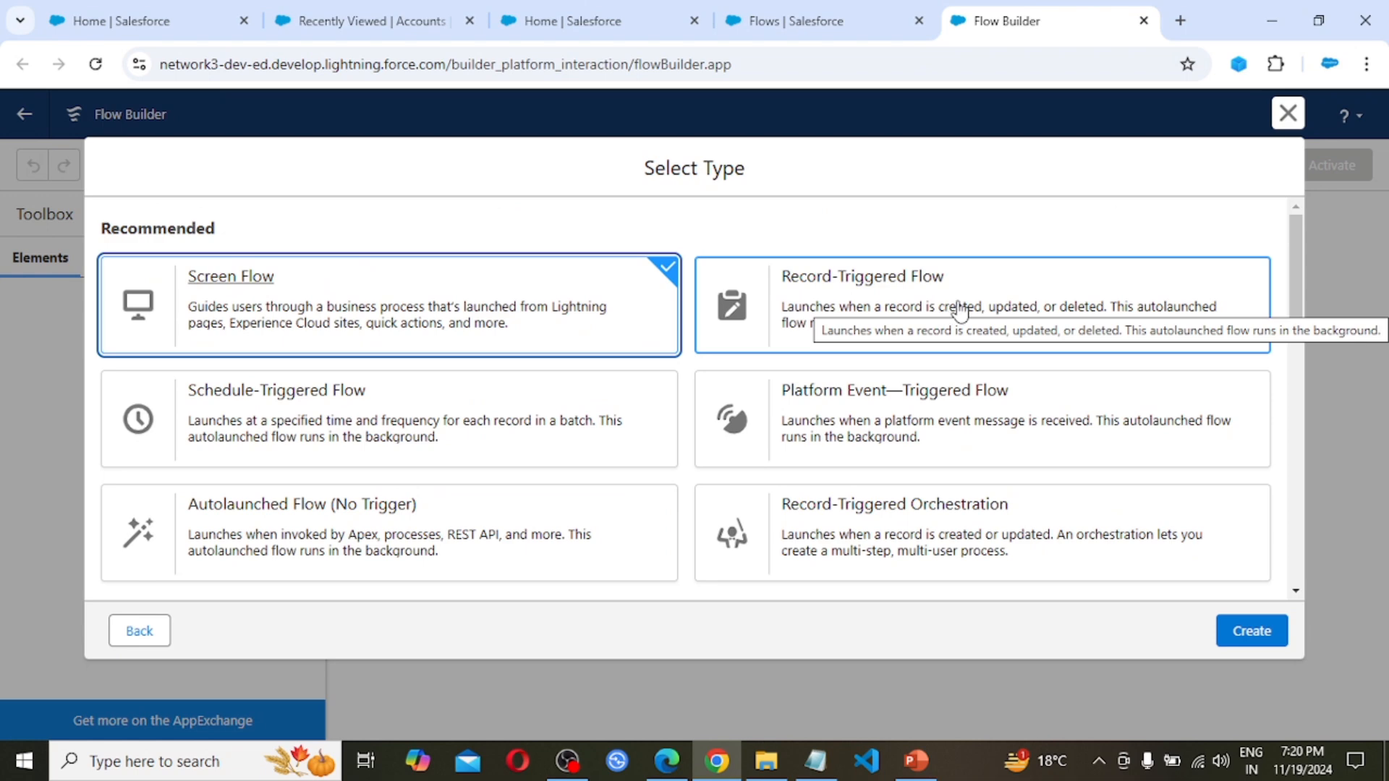
- Create a Record-Triggered Flow and dismiss the introductory walkthrough
{"action": "left_click", "coordinate": [959, 312]}
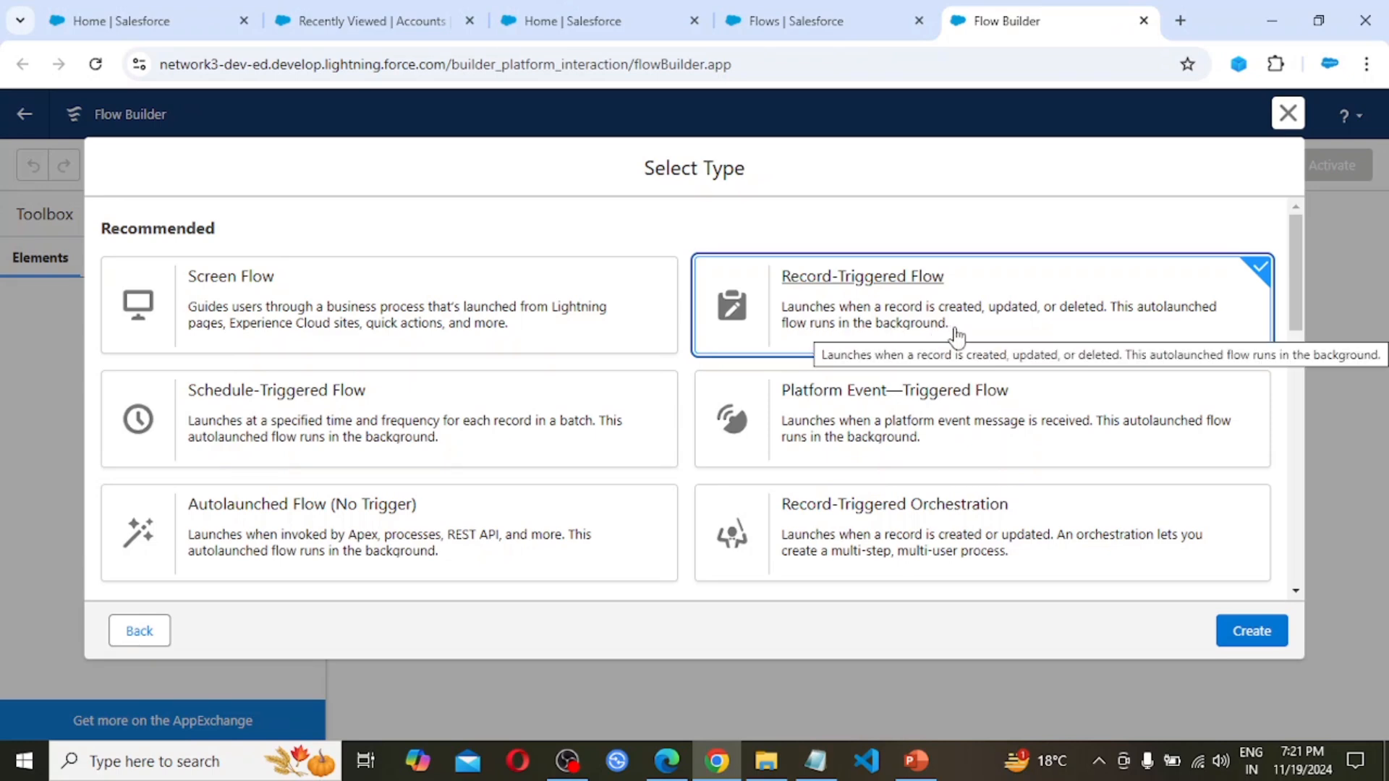
{"action": "left_click", "coordinate": [1254, 633]}
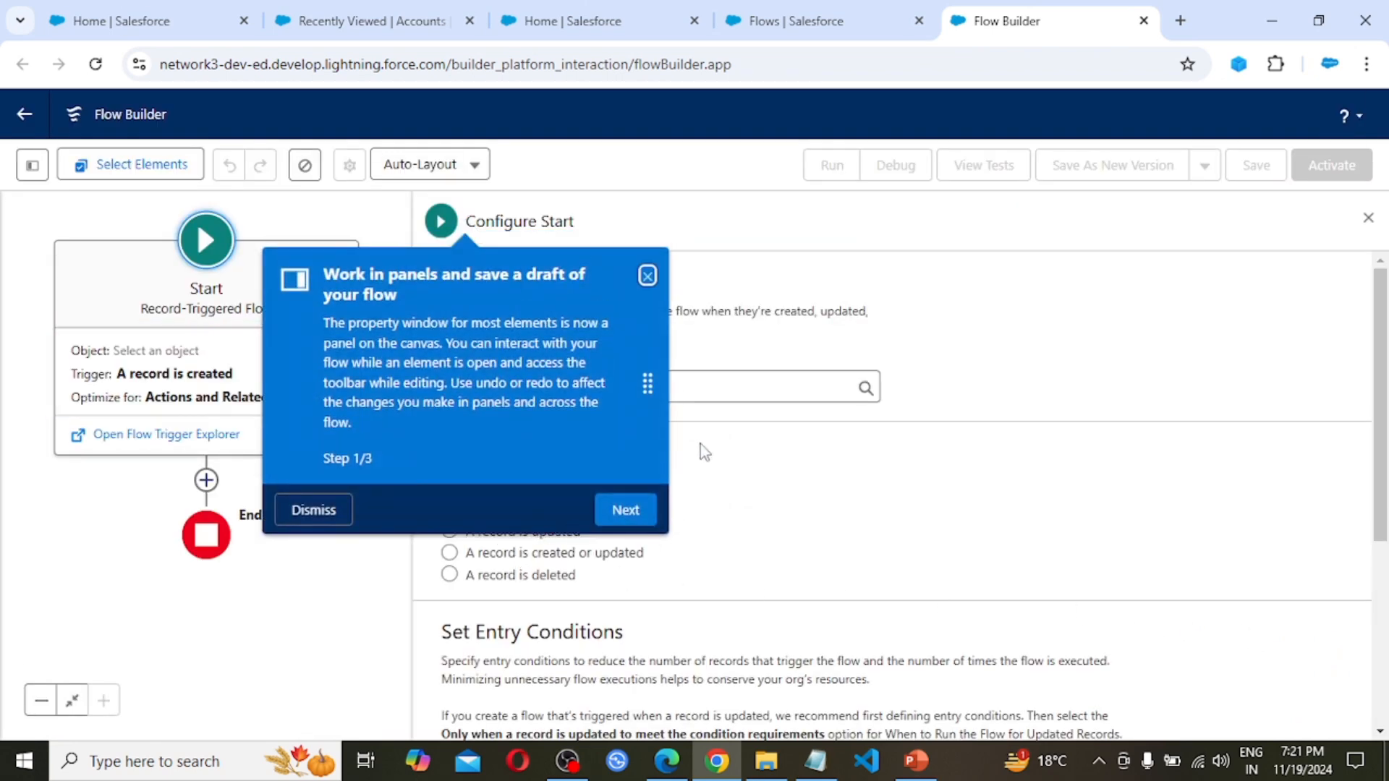
{"action": "left_click", "coordinate": [647, 275]}
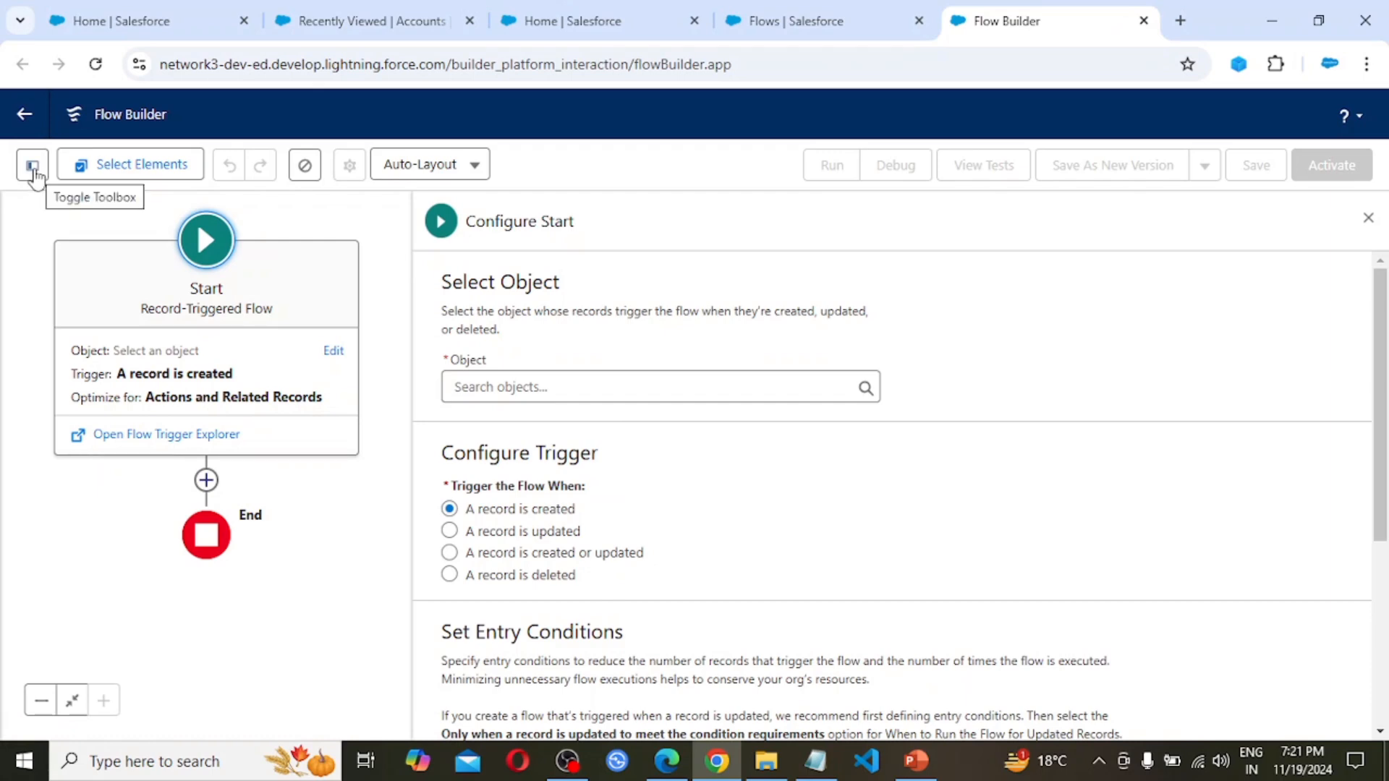
- Show the Toolbox, examine the resource types offered for a new resource, and close everything without creating one
{"action": "left_click", "coordinate": [33, 167]}
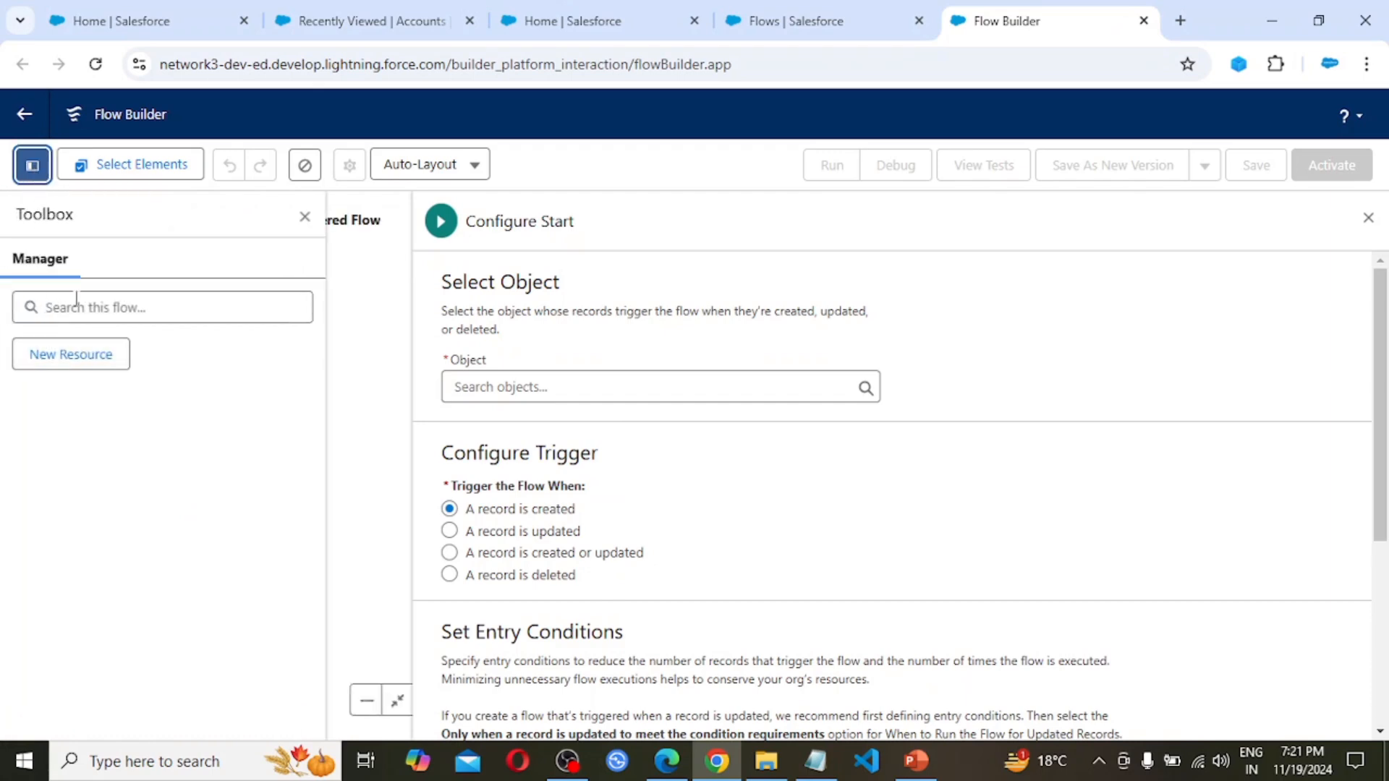
{"action": "left_click", "coordinate": [61, 358]}
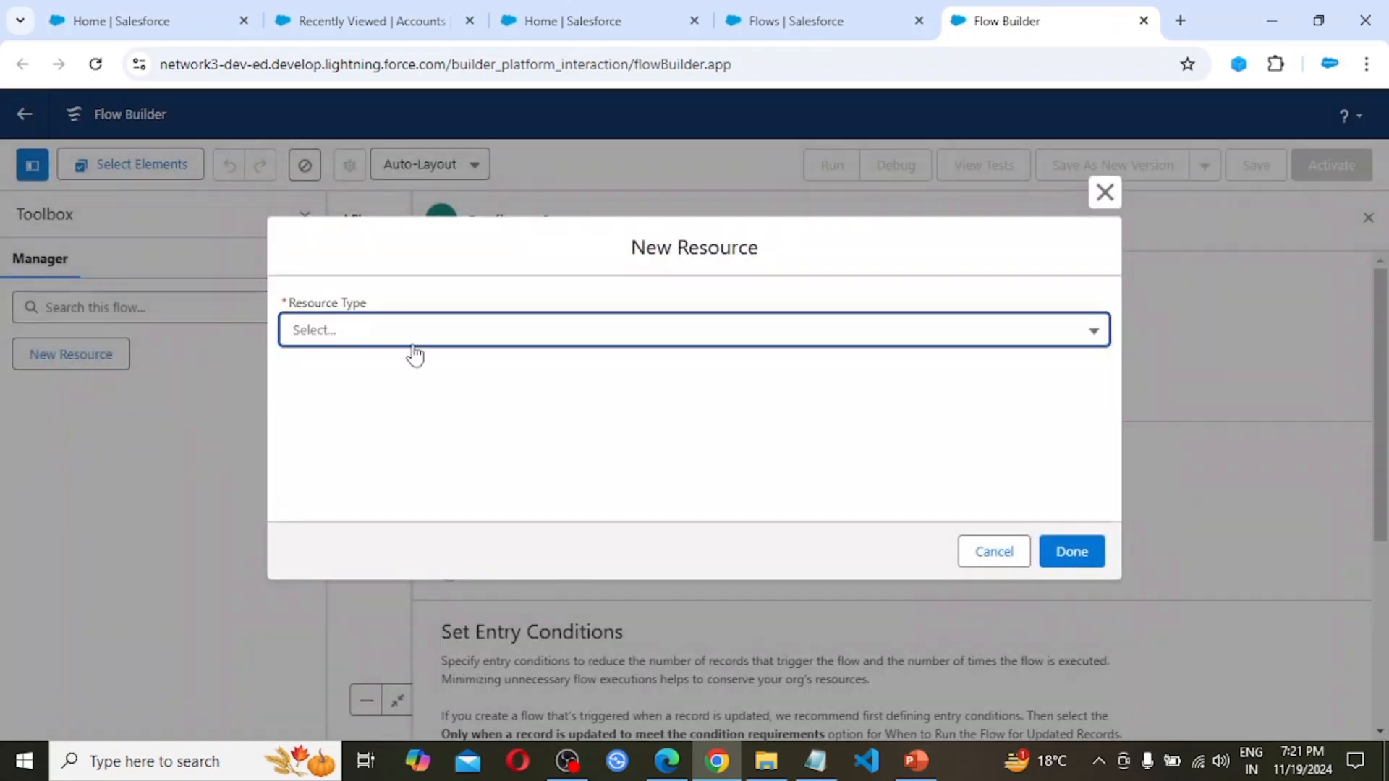
{"action": "left_click", "coordinate": [366, 334]}
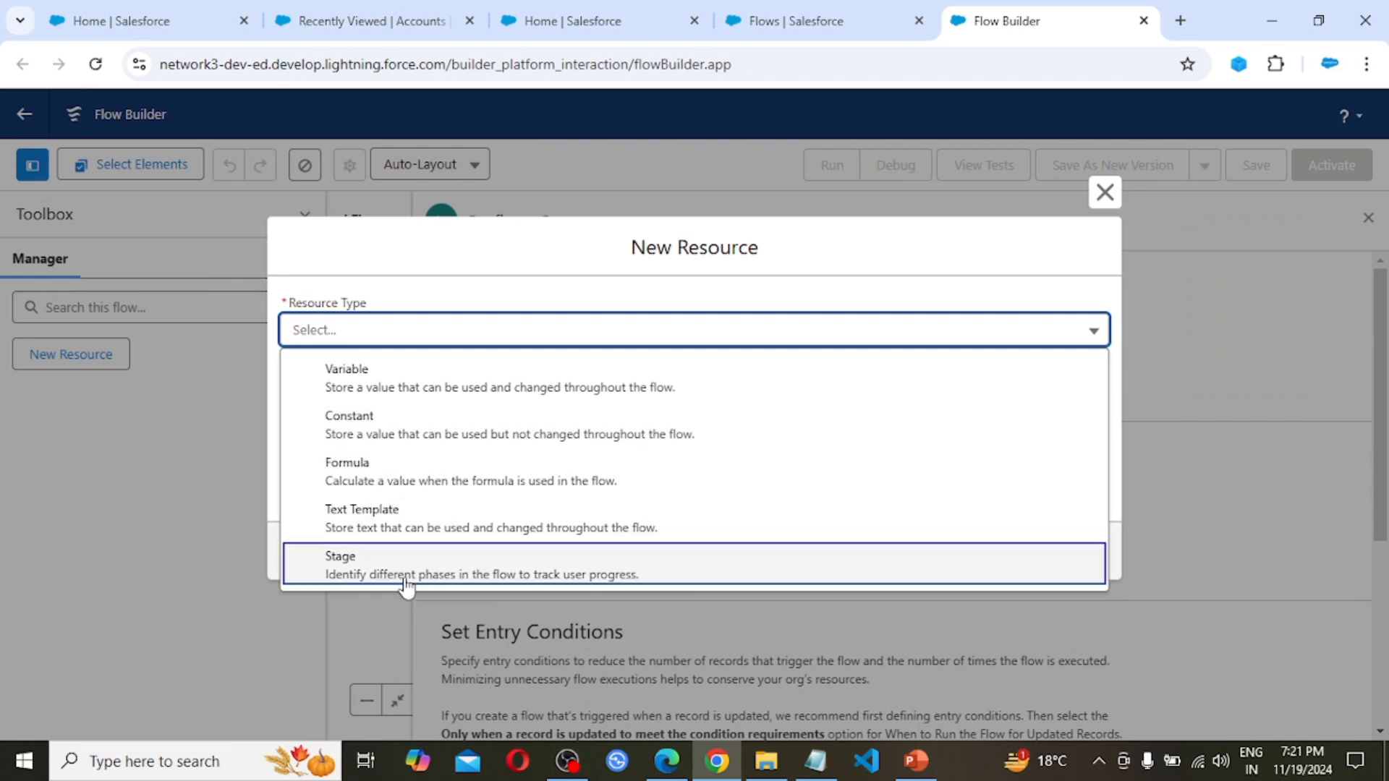
{"action": "left_click", "coordinate": [1105, 193]}
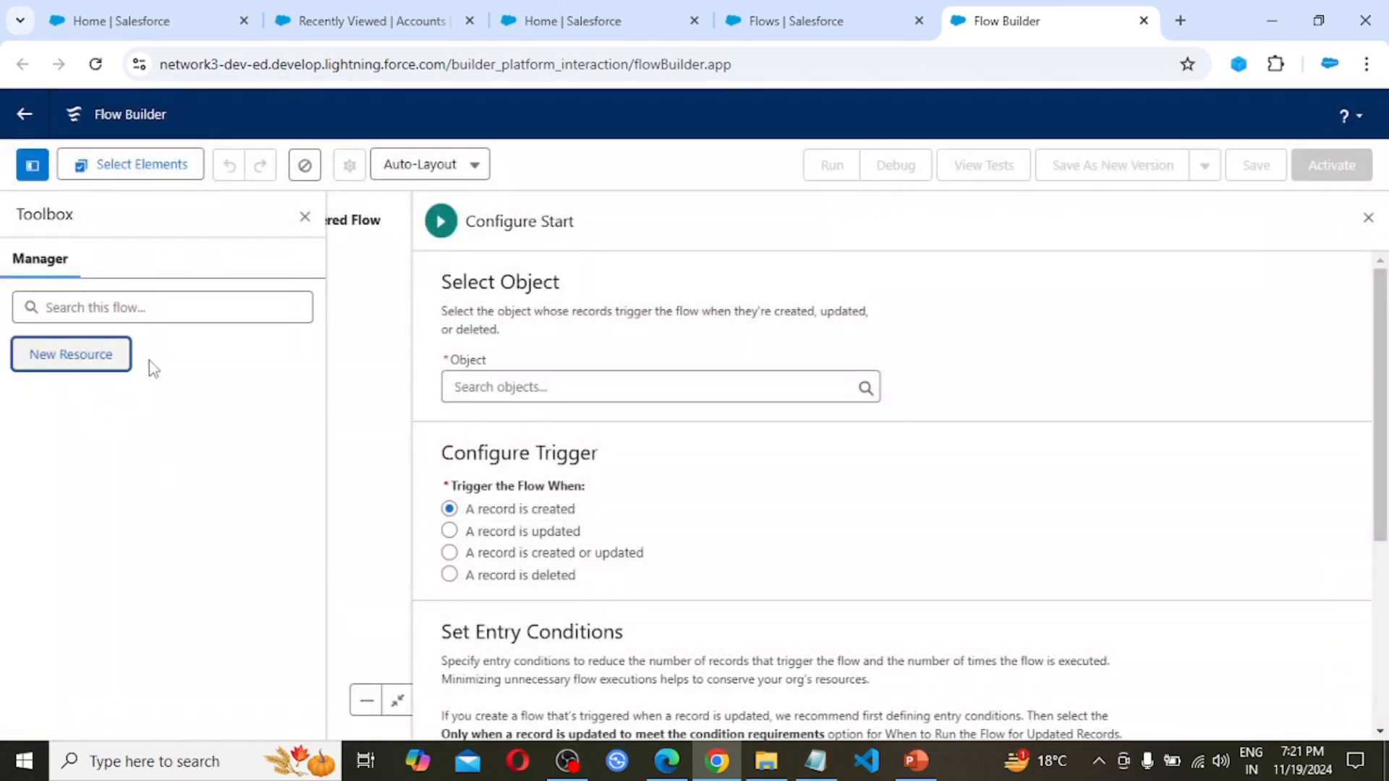
{"action": "left_click", "coordinate": [32, 164]}
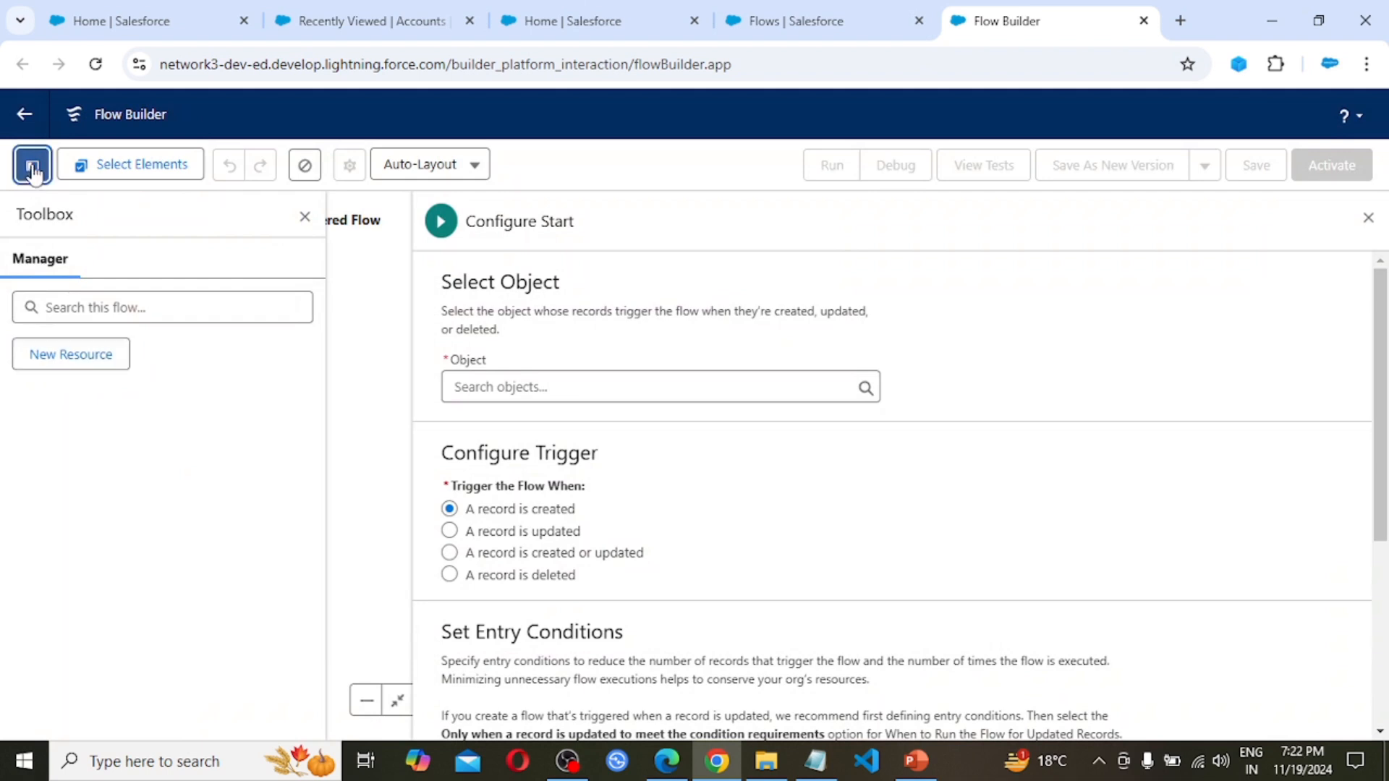
- Close the Start configuration, switch the flow canvas to Free-Form layout, and review the Interaction, Logic and Data elements
{"action": "left_click", "coordinate": [118, 200]}
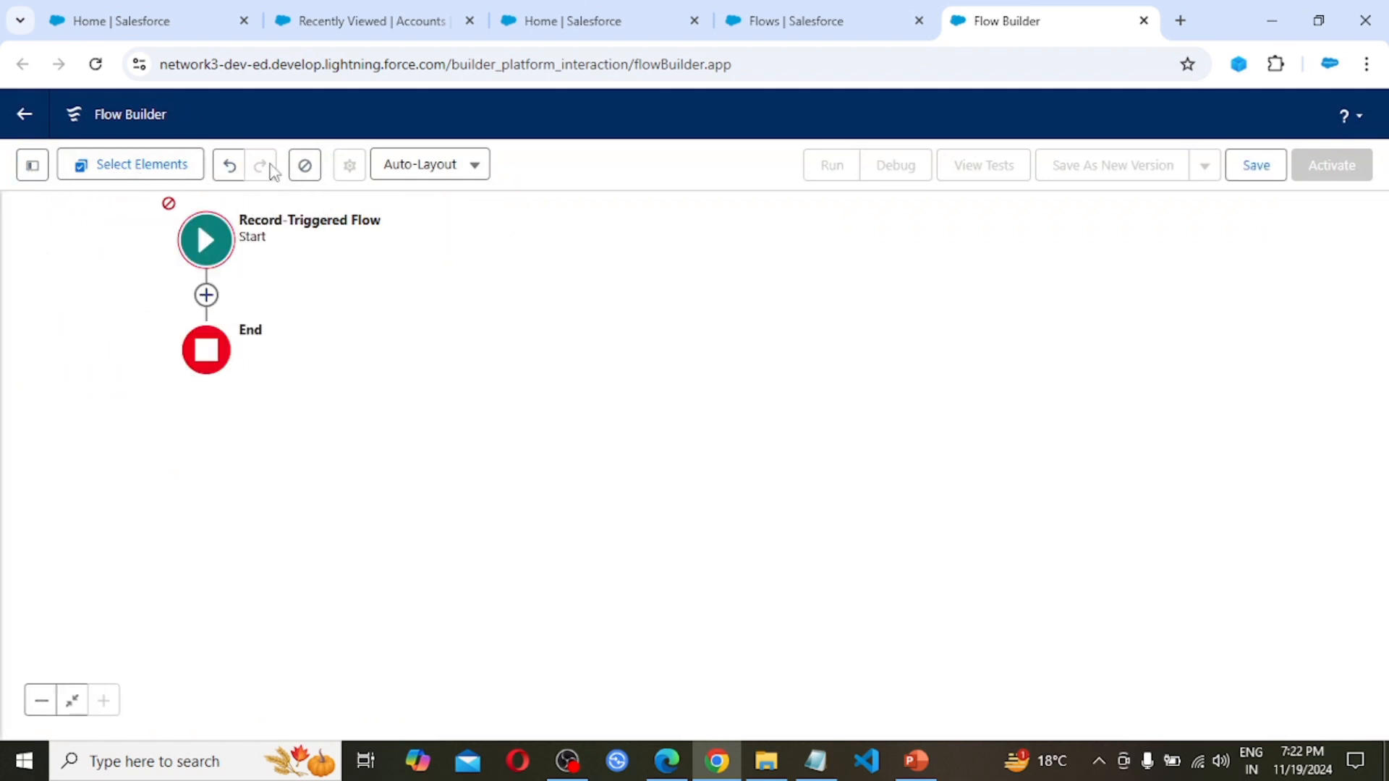
{"action": "left_click", "coordinate": [477, 172]}
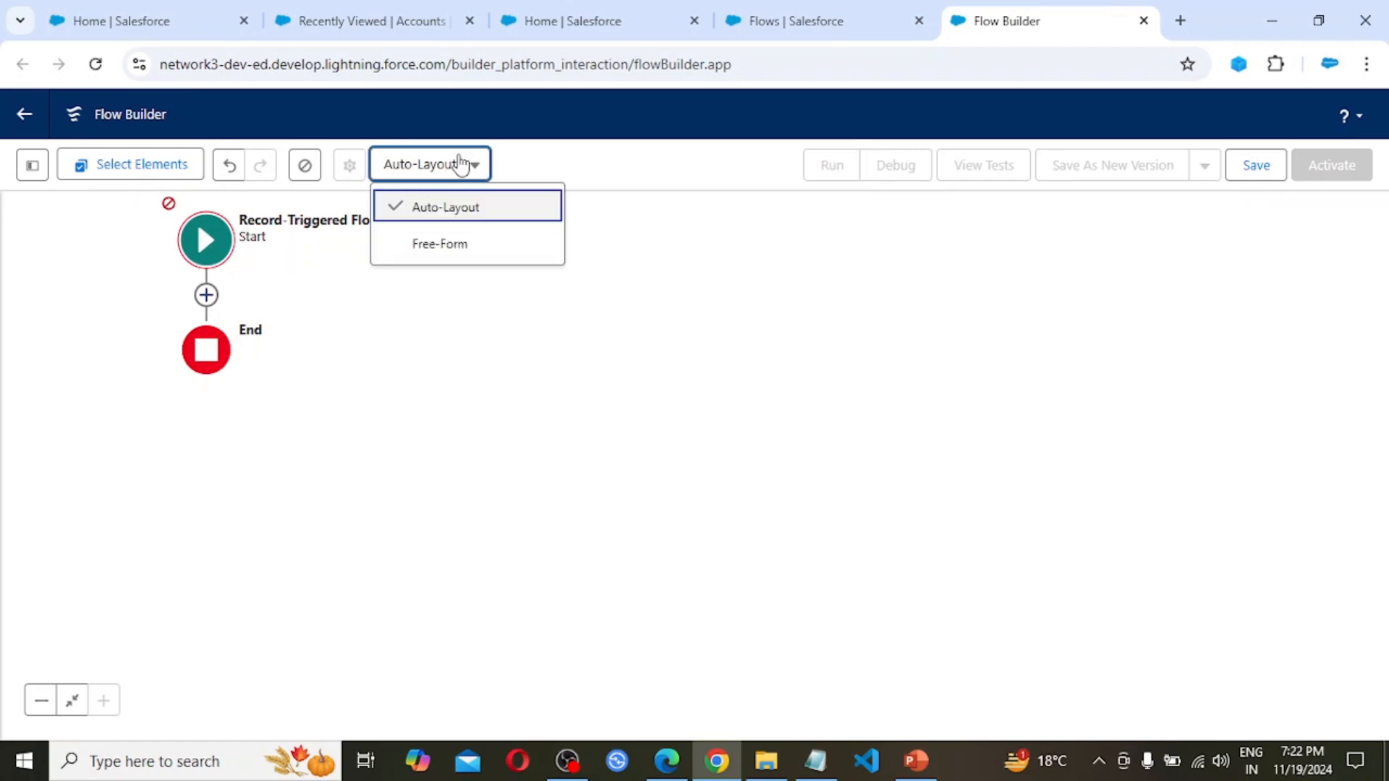
{"action": "left_click", "coordinate": [486, 249]}
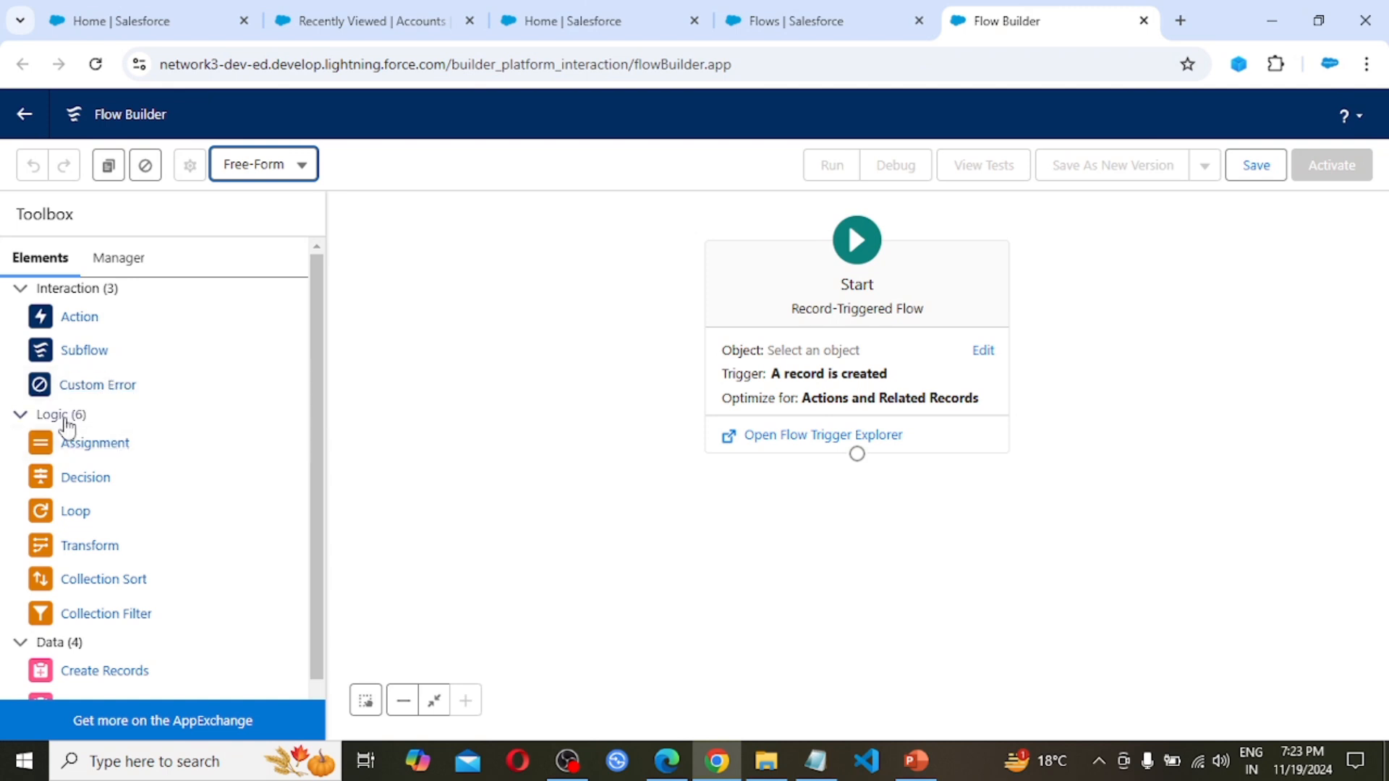
{"action": "scroll", "coordinate": [180, 430], "scroll_direction": "down", "scroll_amount": 1}
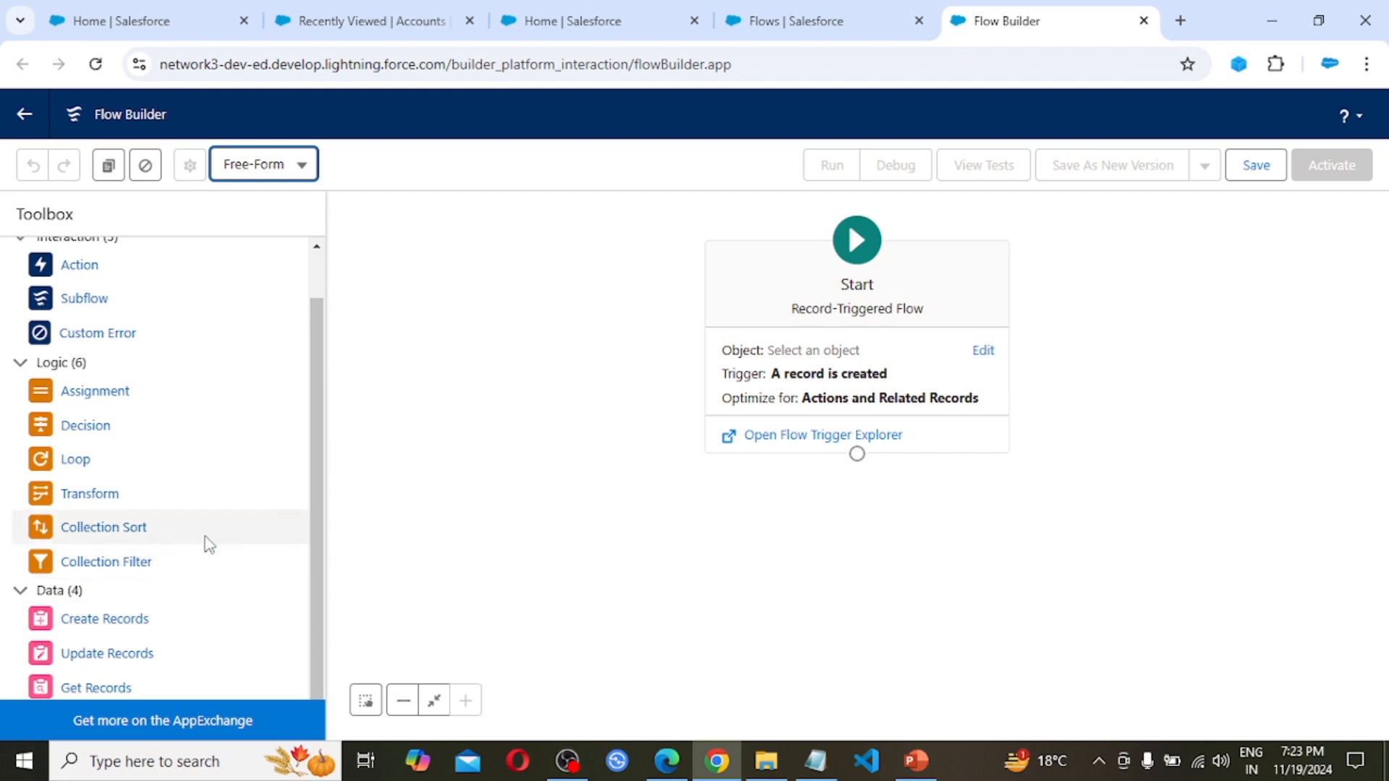
{"action": "scroll", "coordinate": [248, 589], "scroll_direction": "up", "scroll_amount": 2}
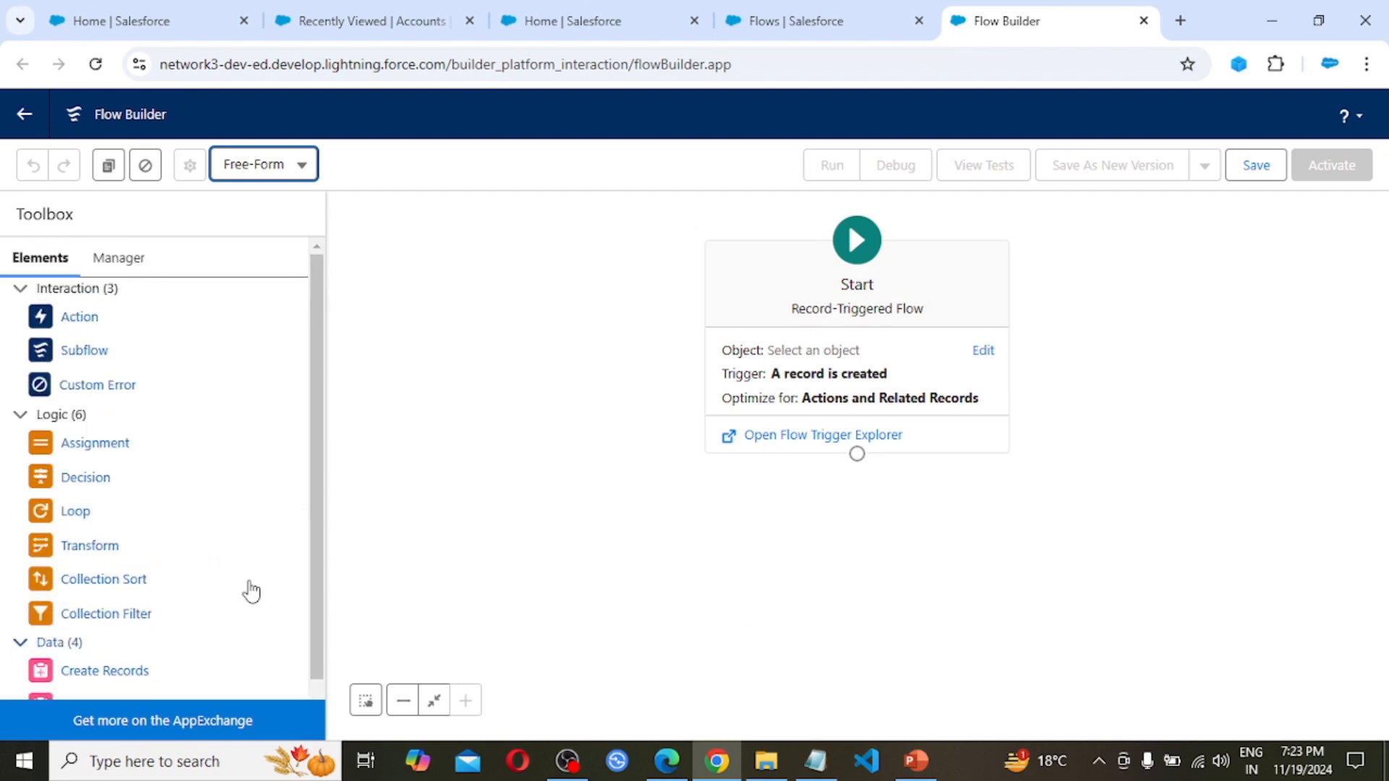
- View the Toolbox's Manager section in Free-Form layout and open its new resource form, closing it without creating anything
{"action": "left_click", "coordinate": [120, 261]}
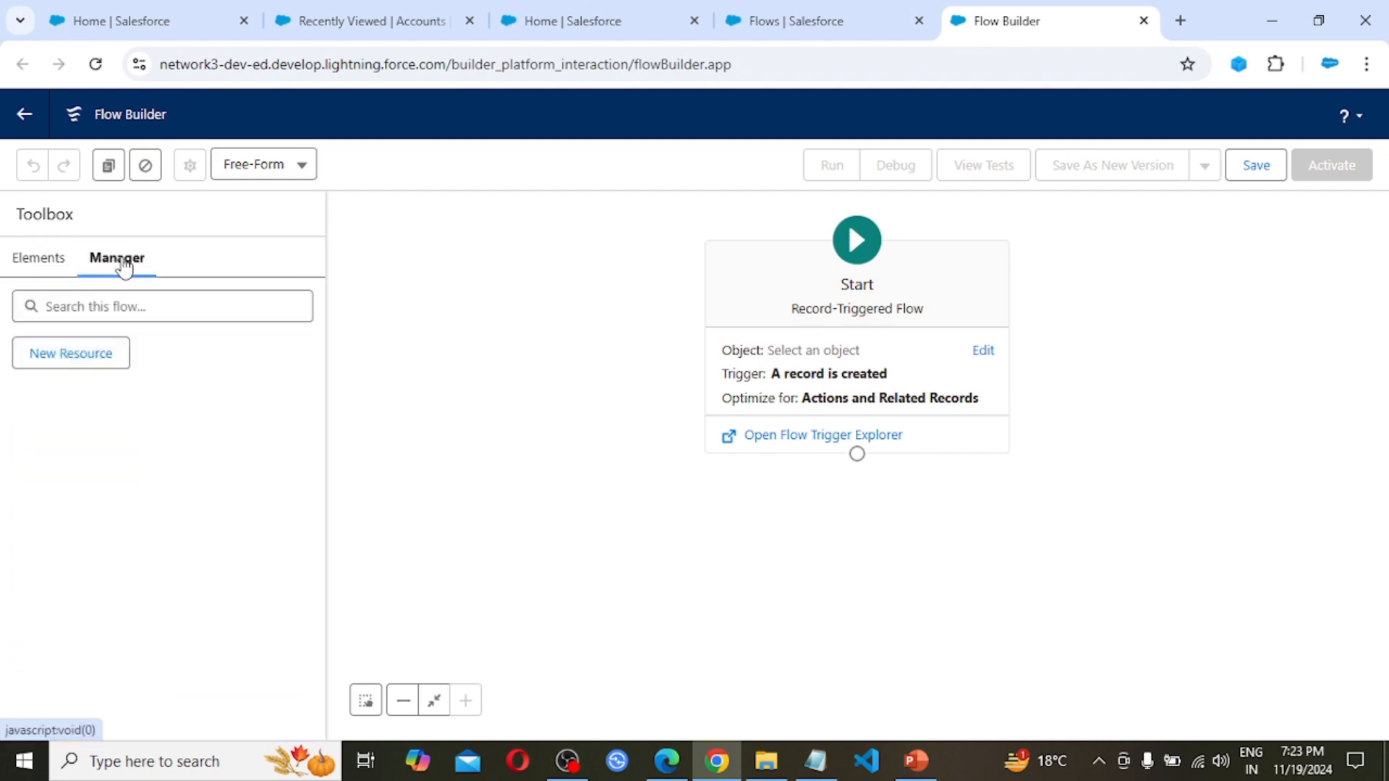
{"action": "left_click", "coordinate": [65, 355]}
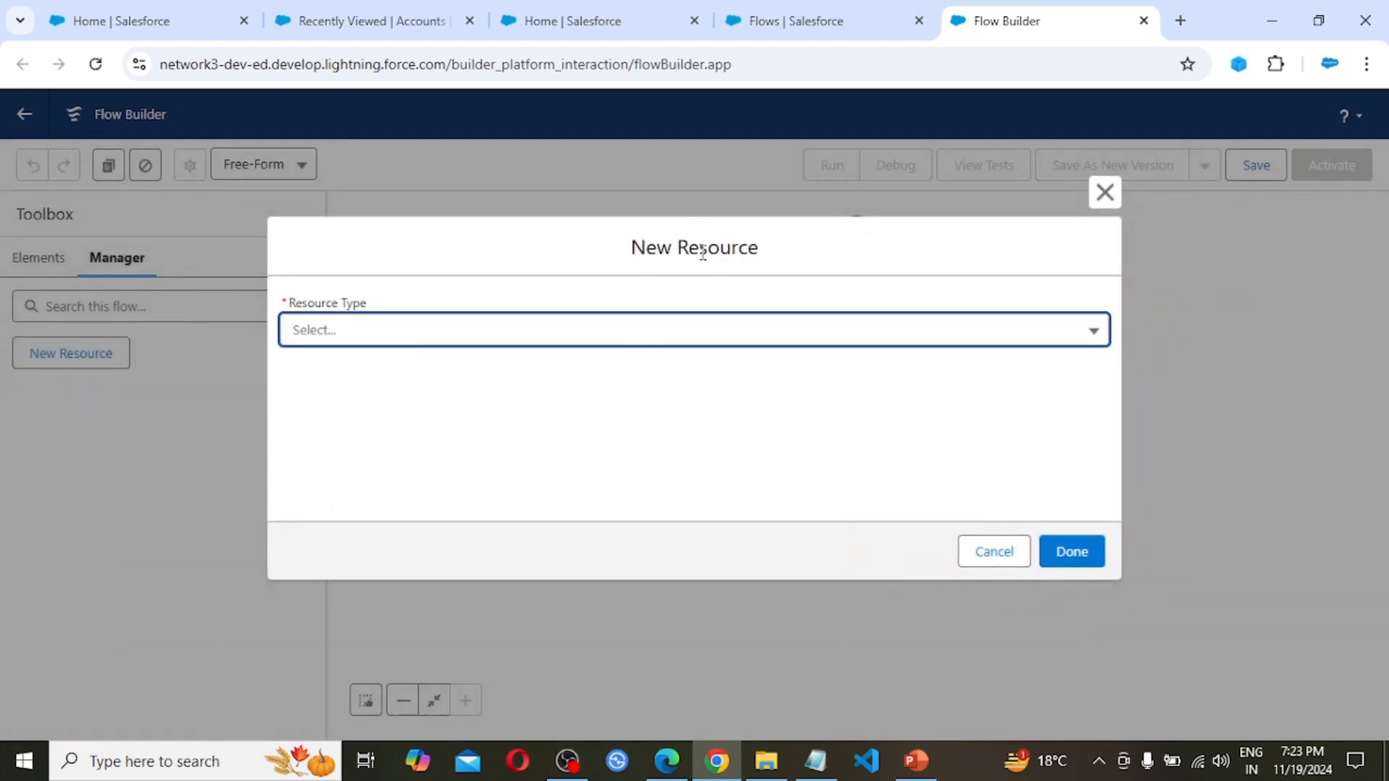
{"action": "left_click", "coordinate": [1104, 193]}
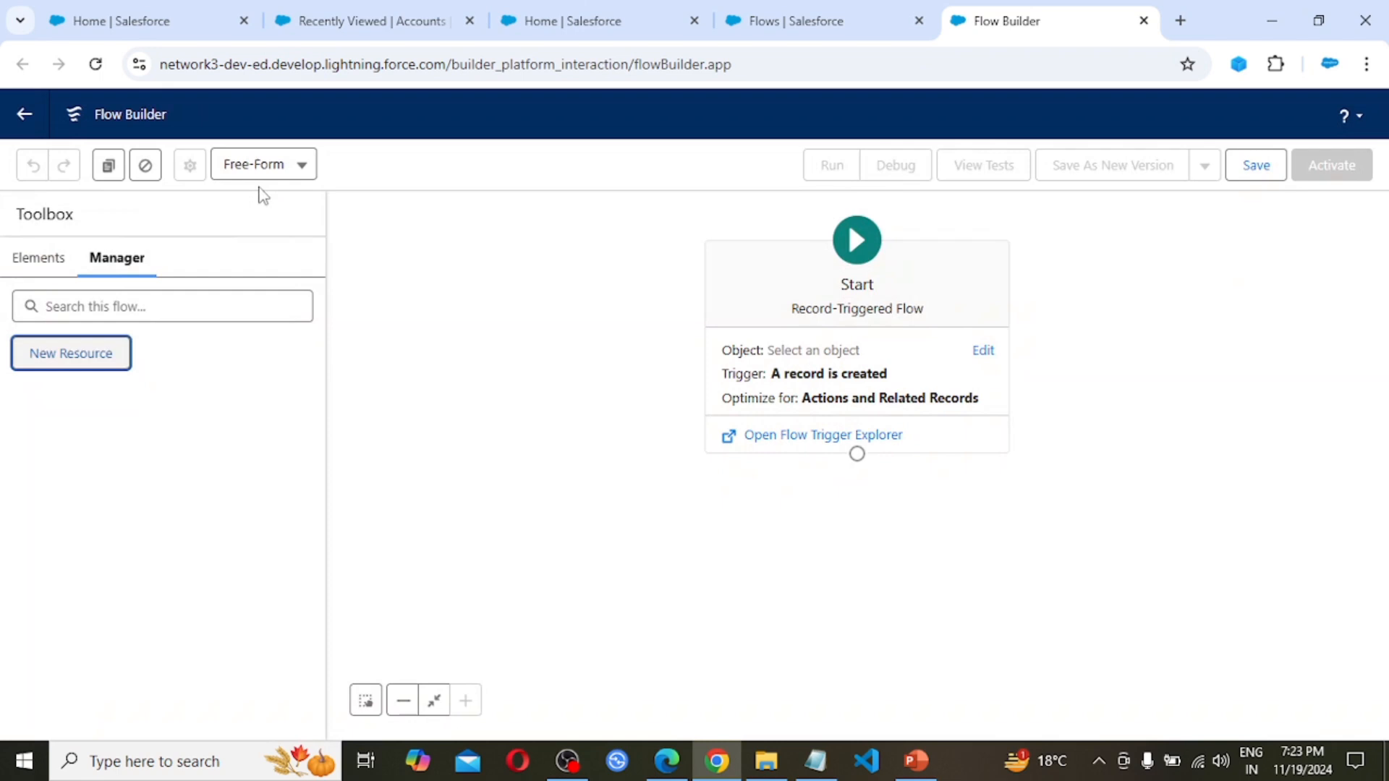
- Switch the canvas to Auto-Layout and configure the flow to start when an Opportunity record is updated
{"action": "left_click", "coordinate": [308, 166]}
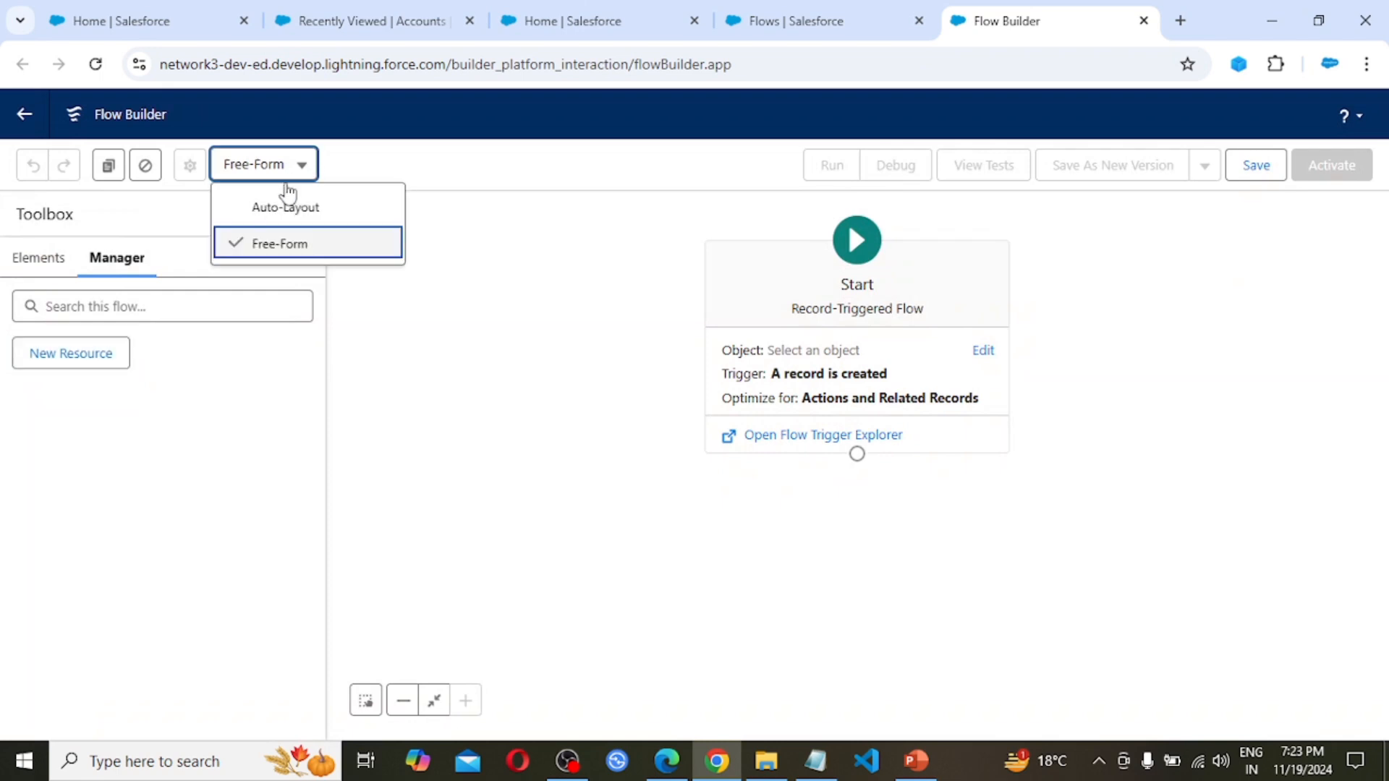
{"action": "left_click", "coordinate": [308, 209]}
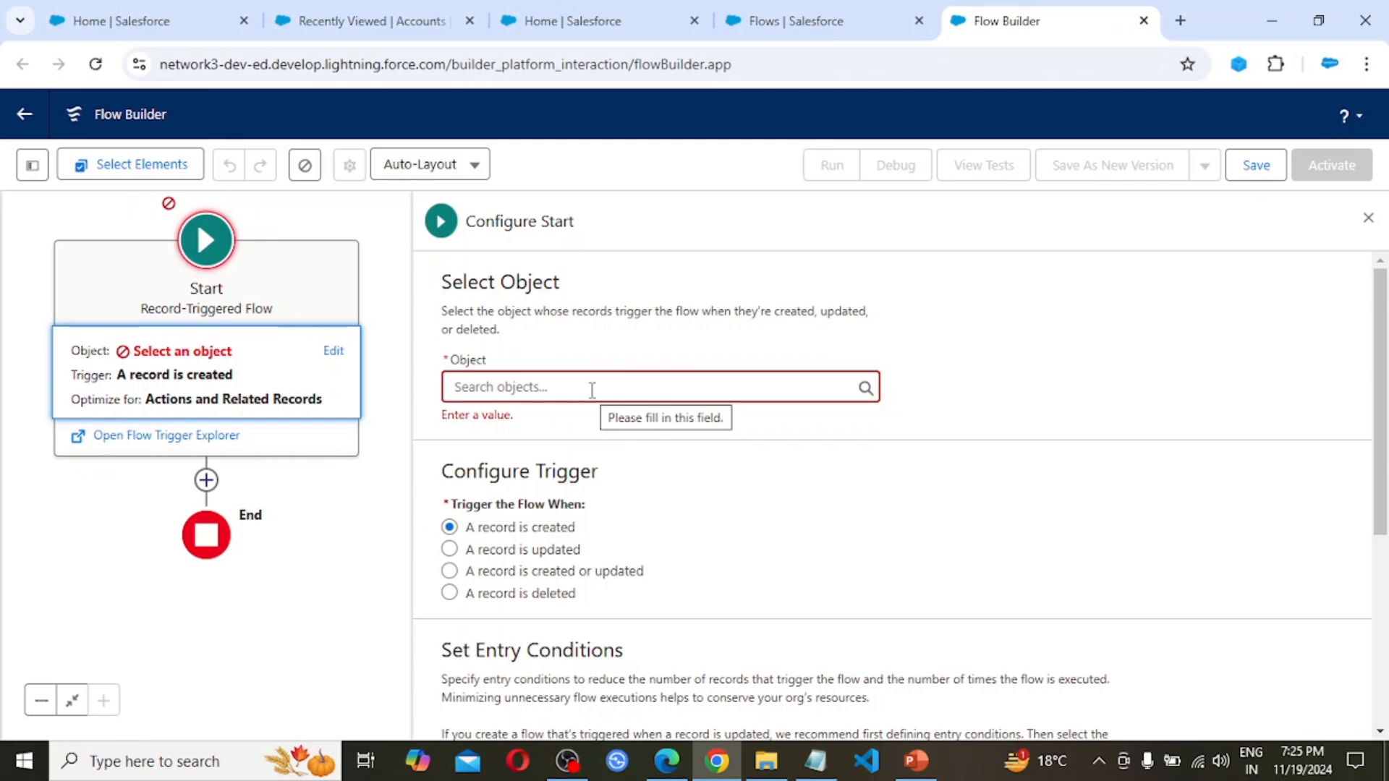
{"action": "left_click", "coordinate": [549, 394]}
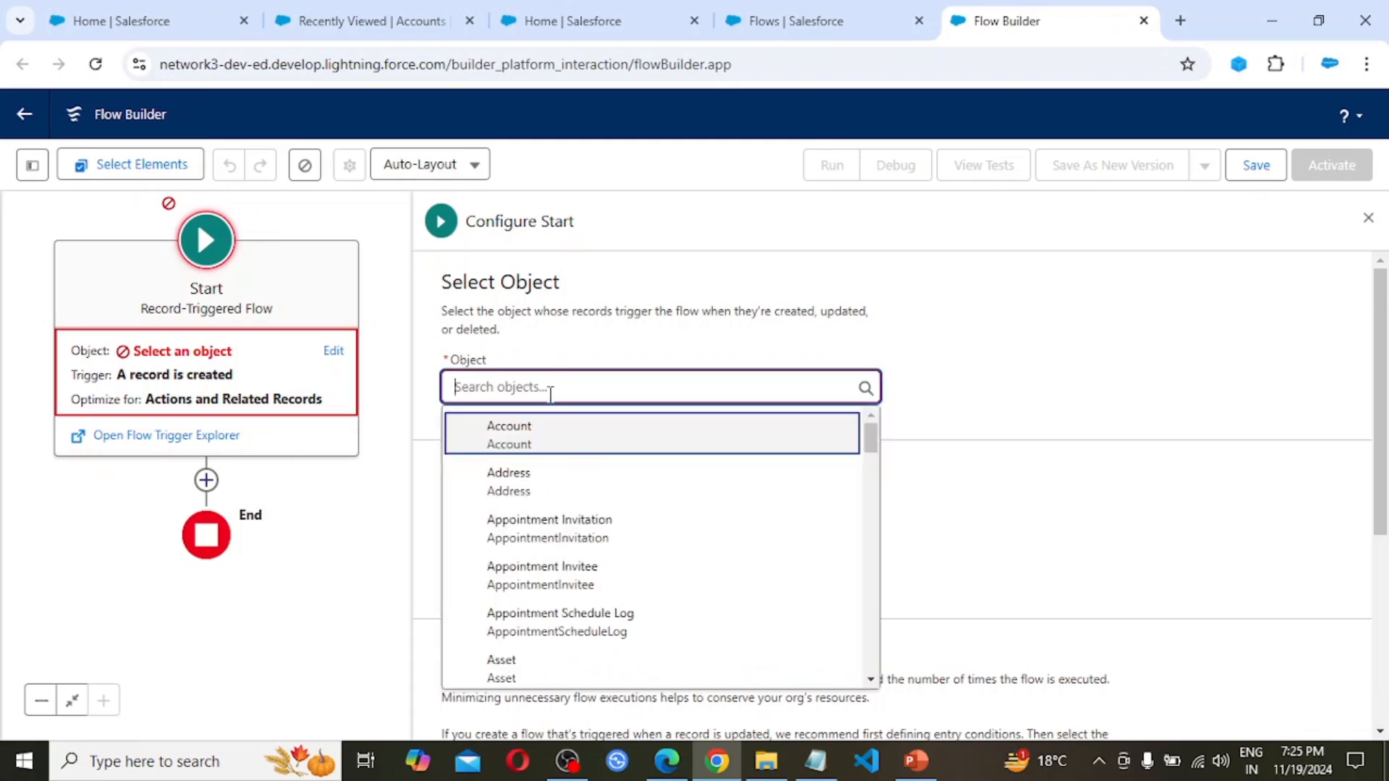
{"action": "type", "text": "Opp"}
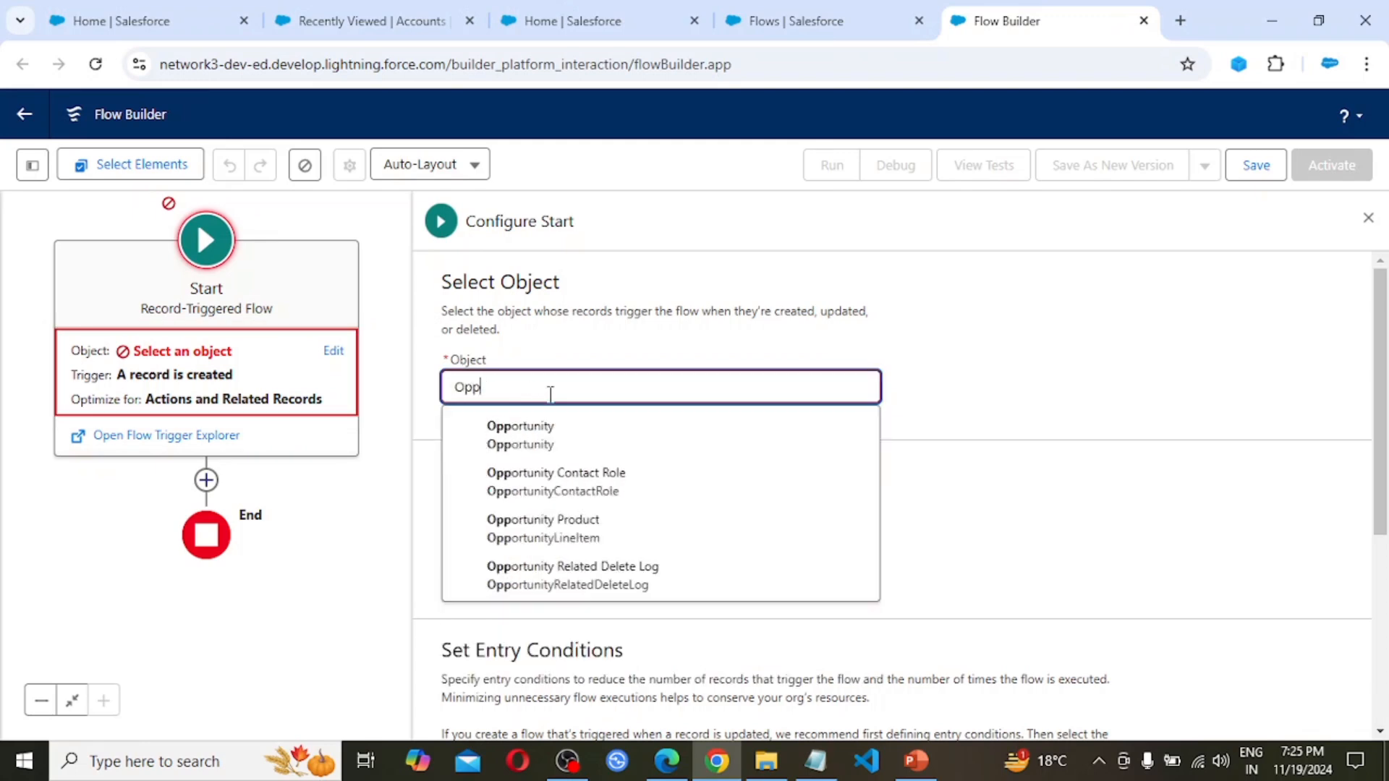
{"action": "left_click", "coordinate": [570, 439]}
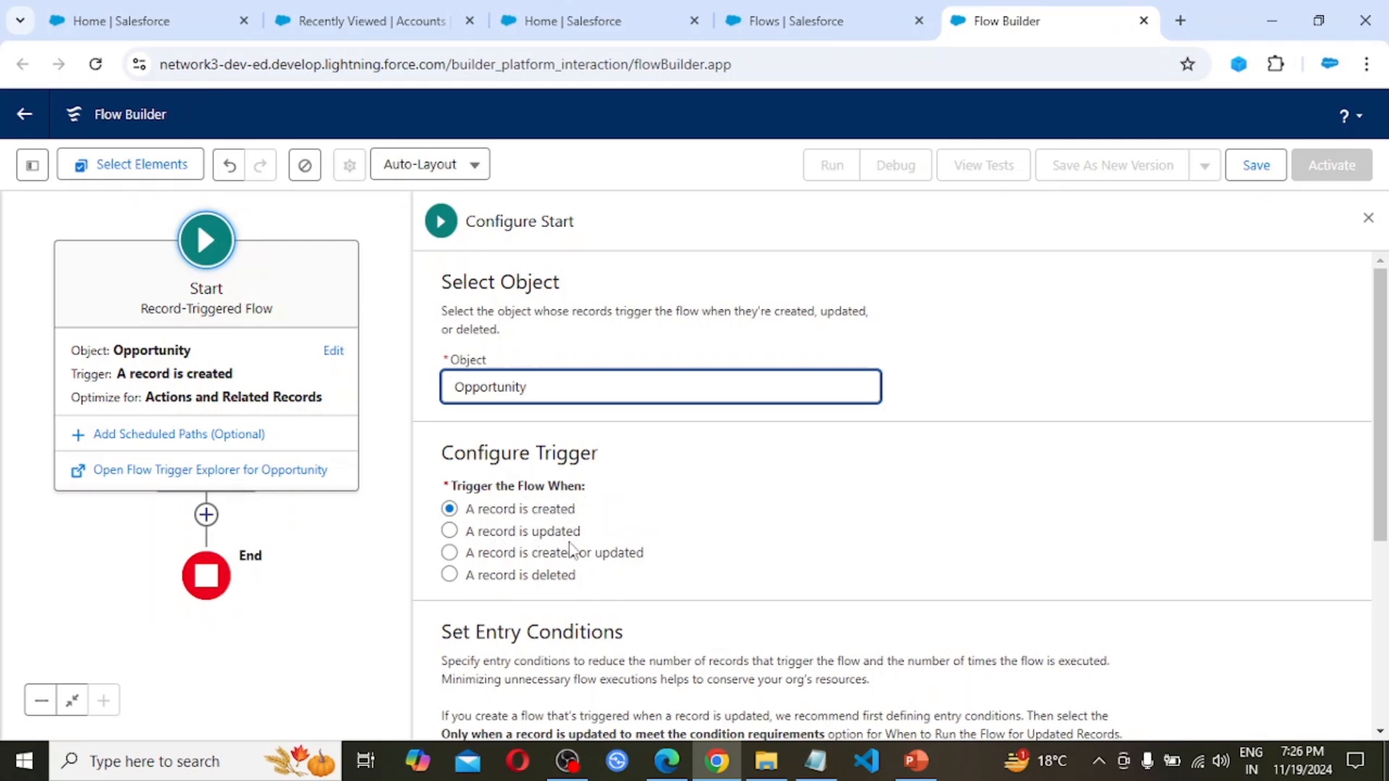
{"action": "left_click", "coordinate": [537, 543]}
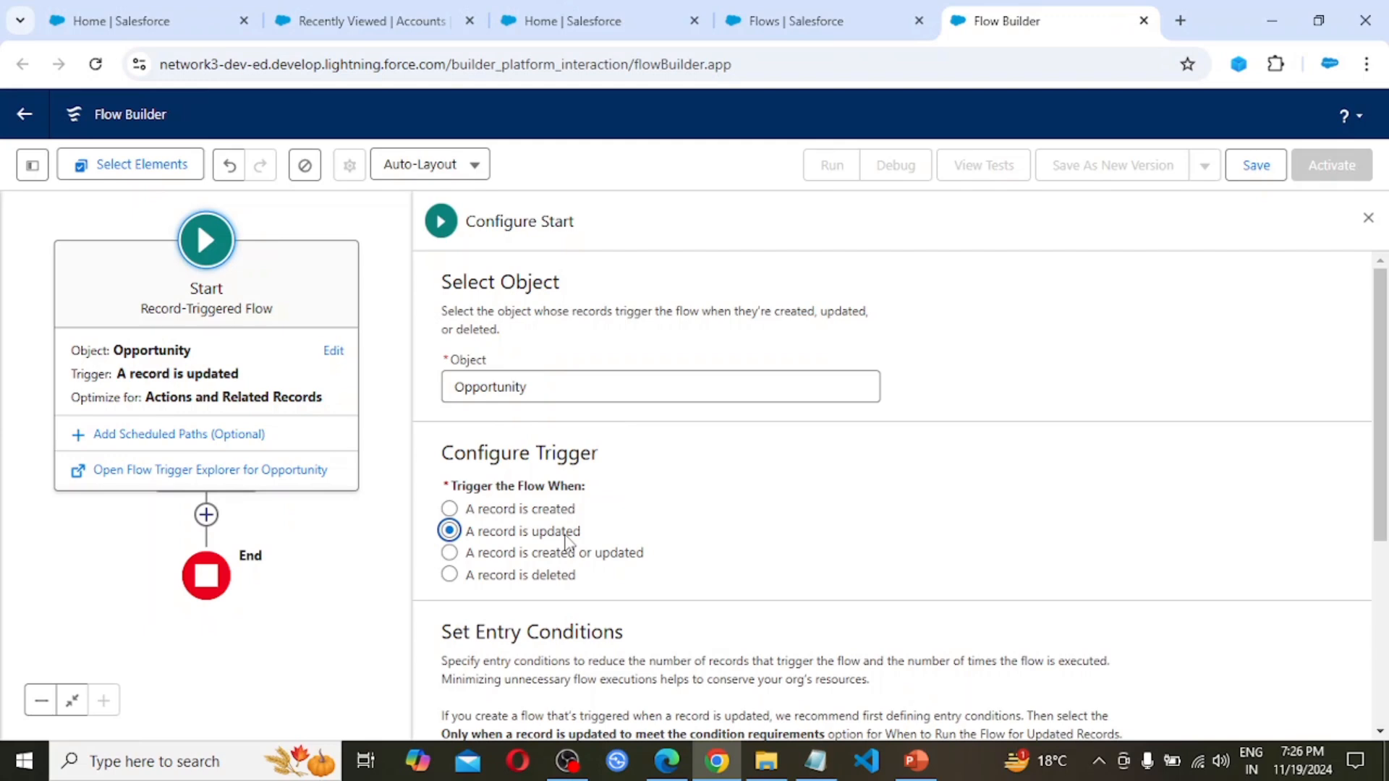
- Set the entry condition requirements to All Conditions Are Met (AND)
{"action": "scroll", "coordinate": [567, 541], "scroll_direction": "down", "scroll_amount": 5}
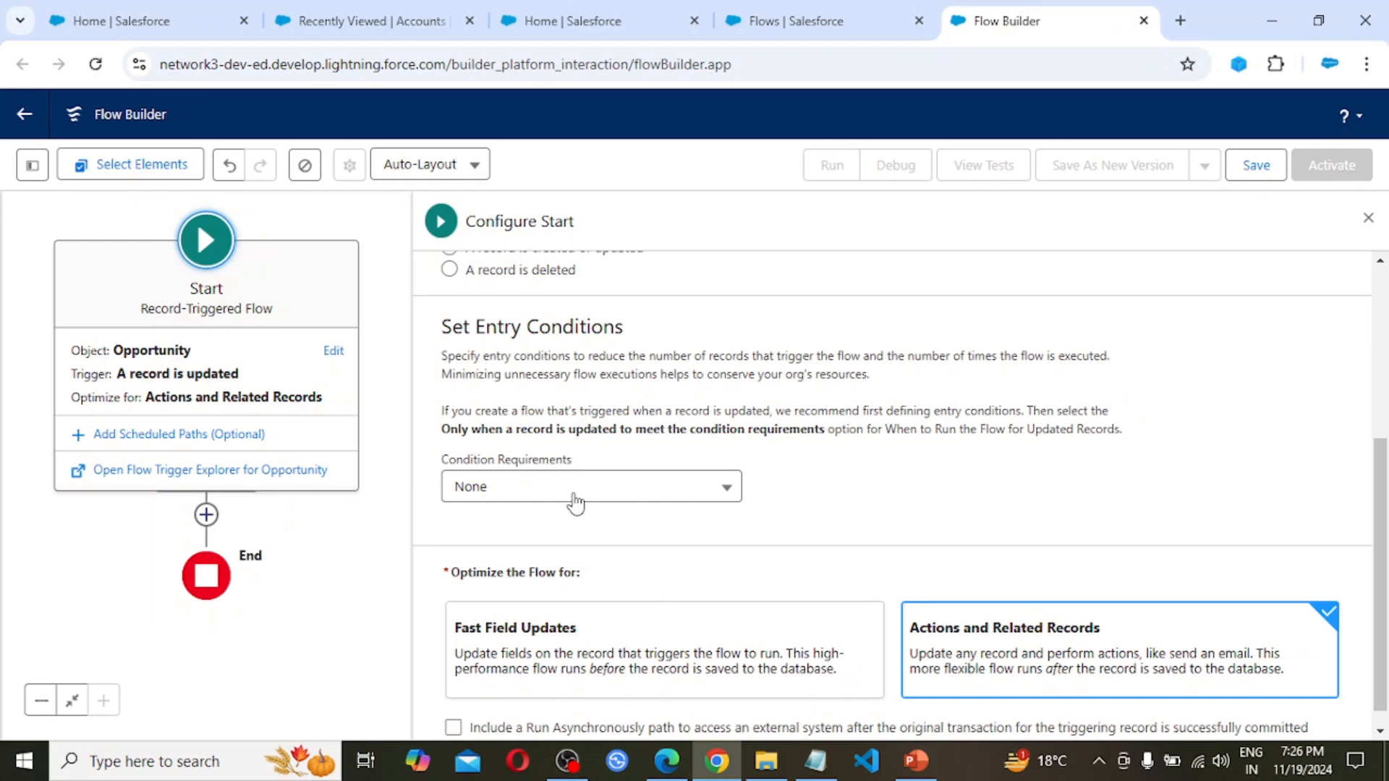
{"action": "left_click", "coordinate": [617, 496]}
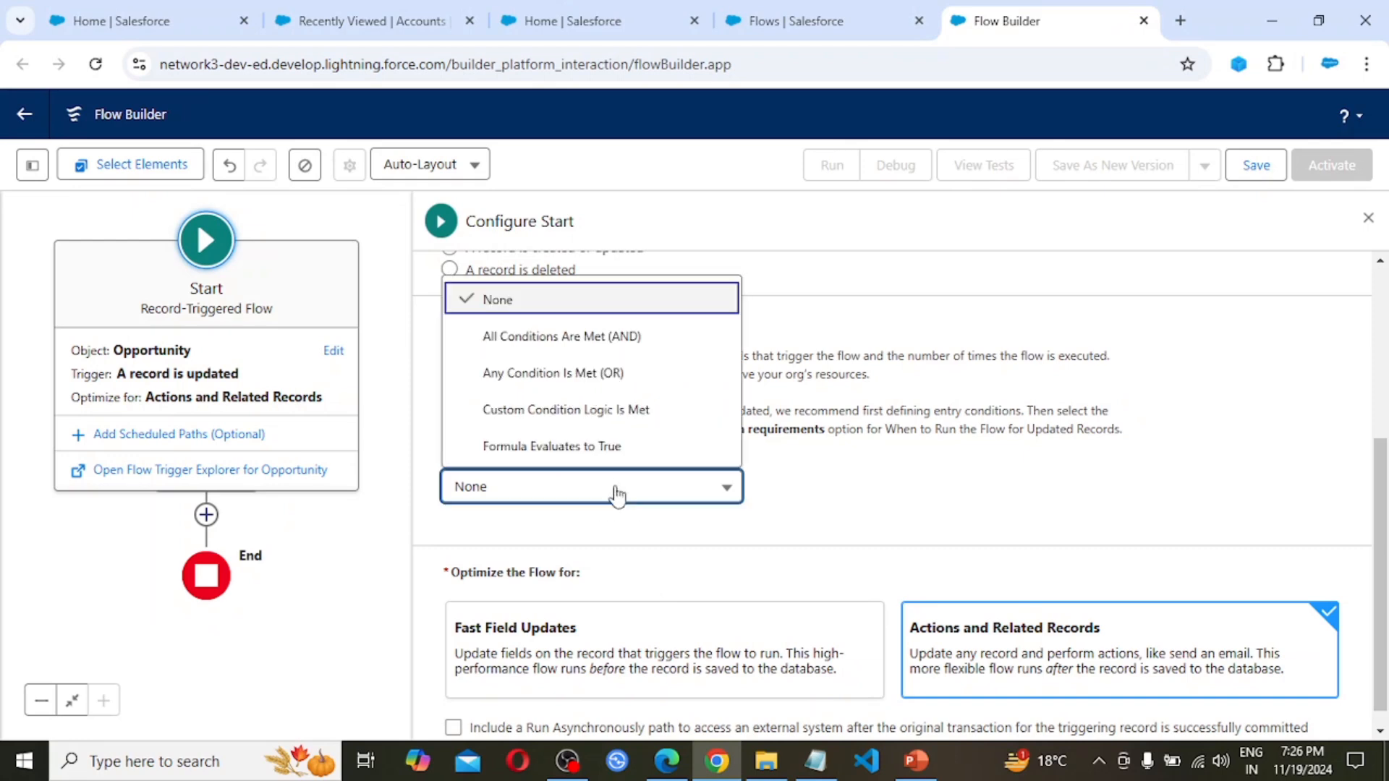
{"action": "left_click", "coordinate": [619, 335]}
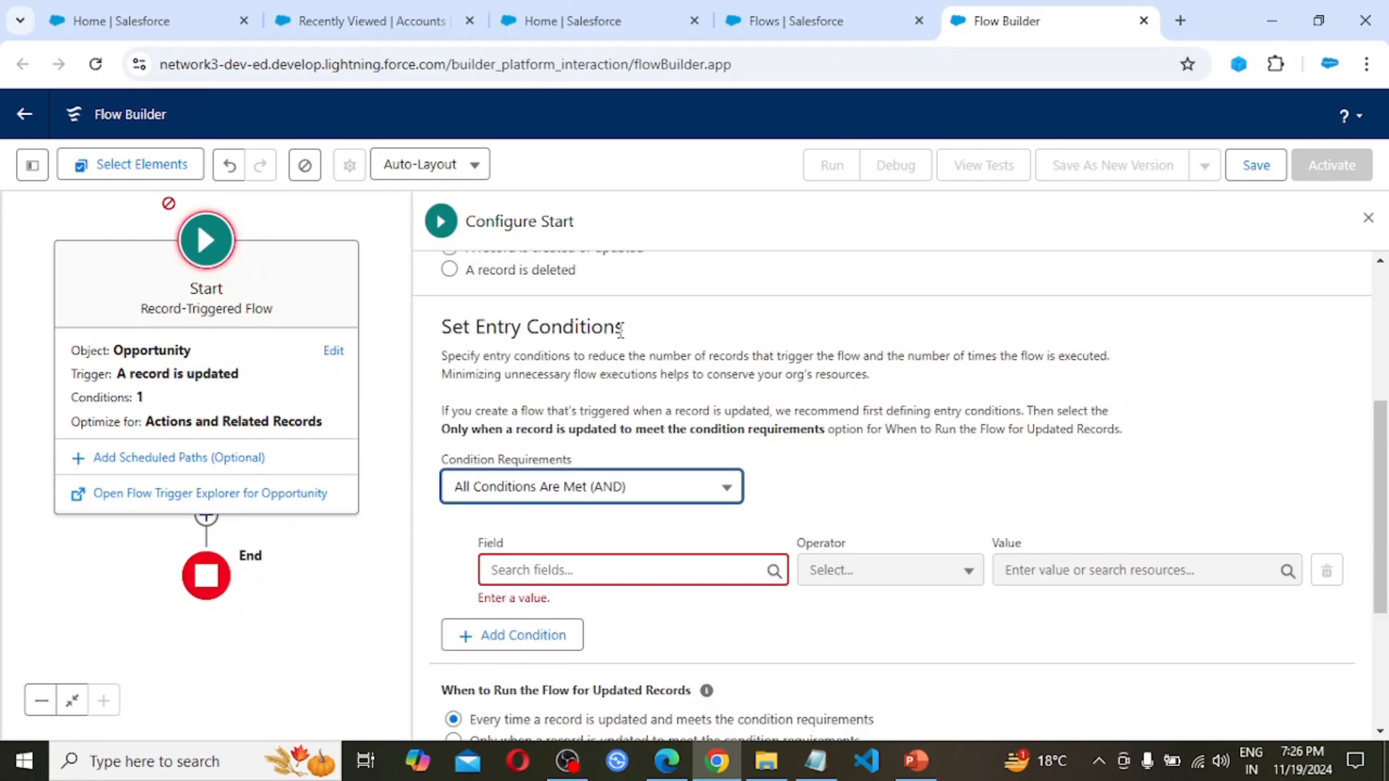
{"action": "left_click", "coordinate": [861, 451]}
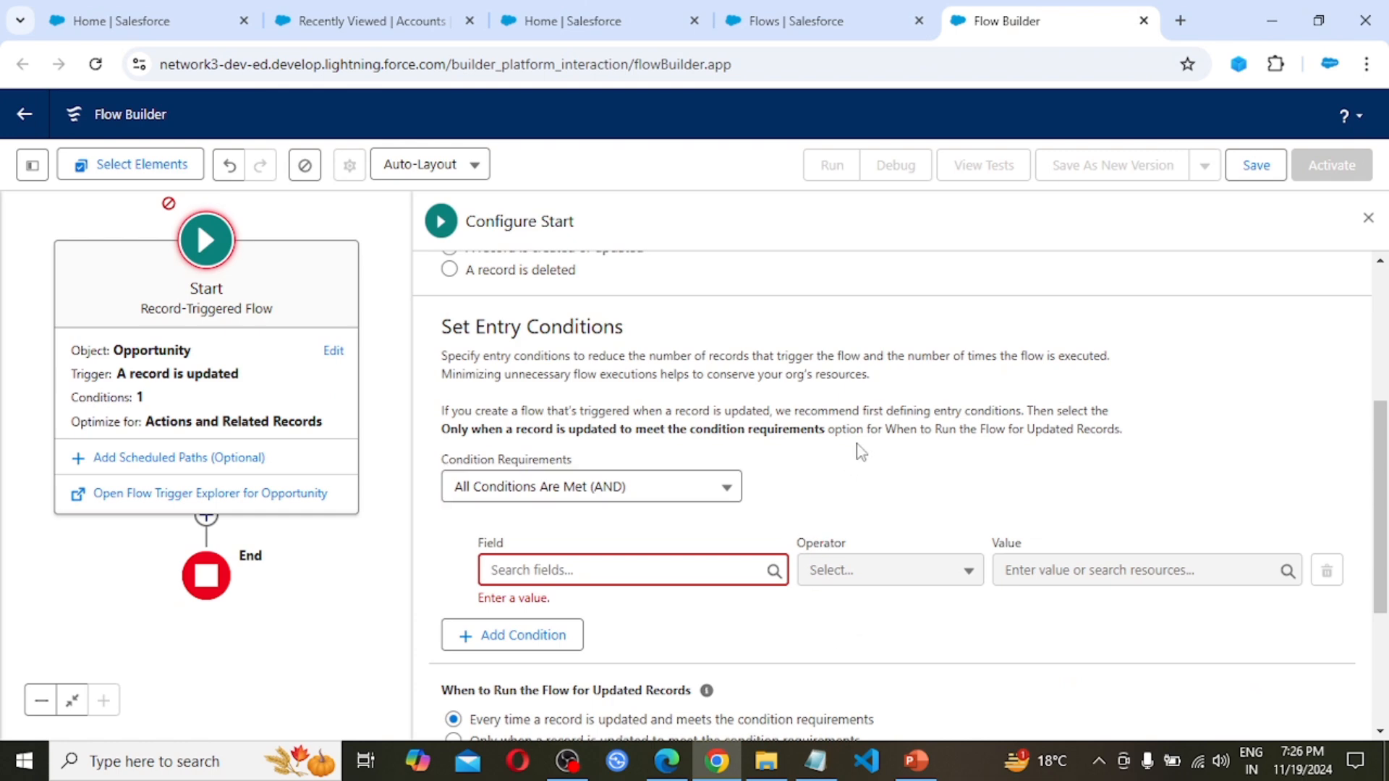
- Define the entry condition as StageName Equals Closed Won
{"action": "left_click", "coordinate": [596, 572]}
{"action": "type", "text": "sta"}
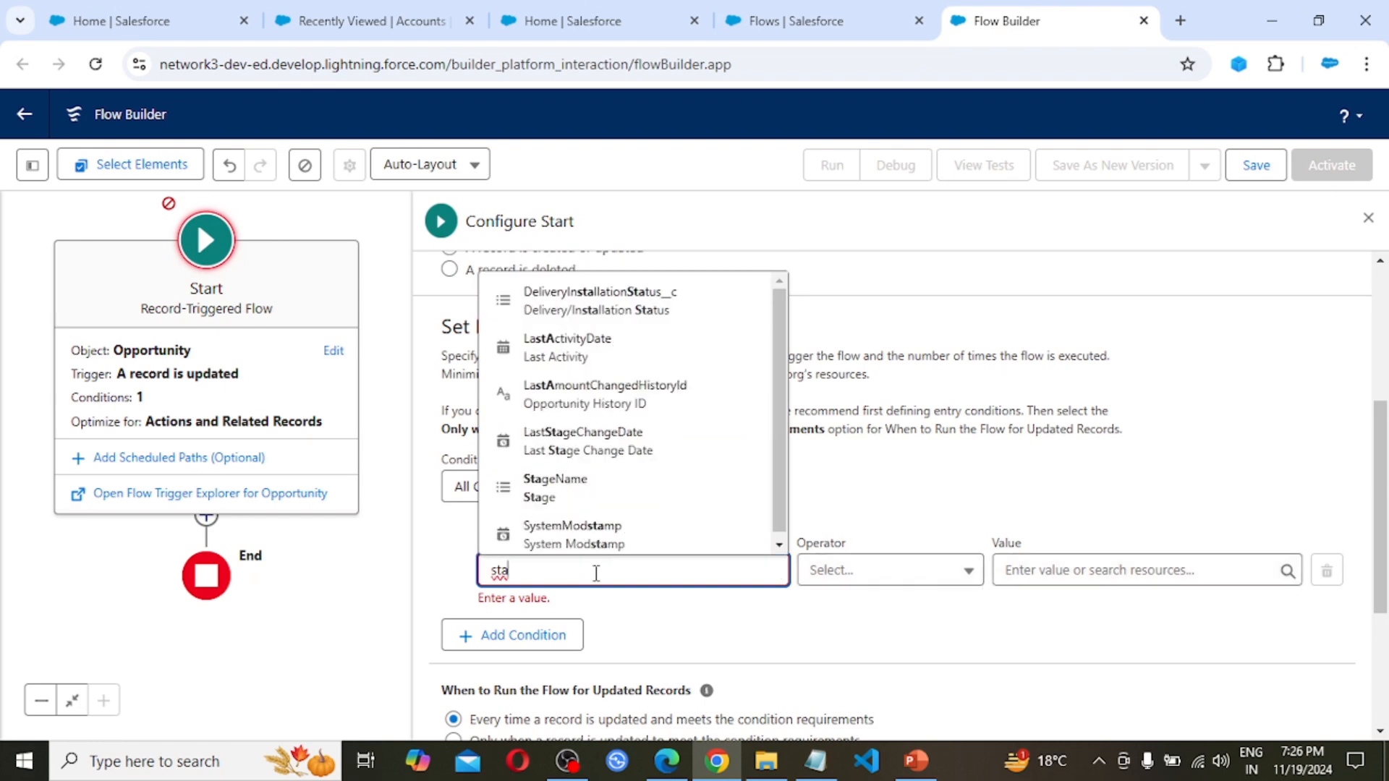
{"action": "type", "text": "ge"}
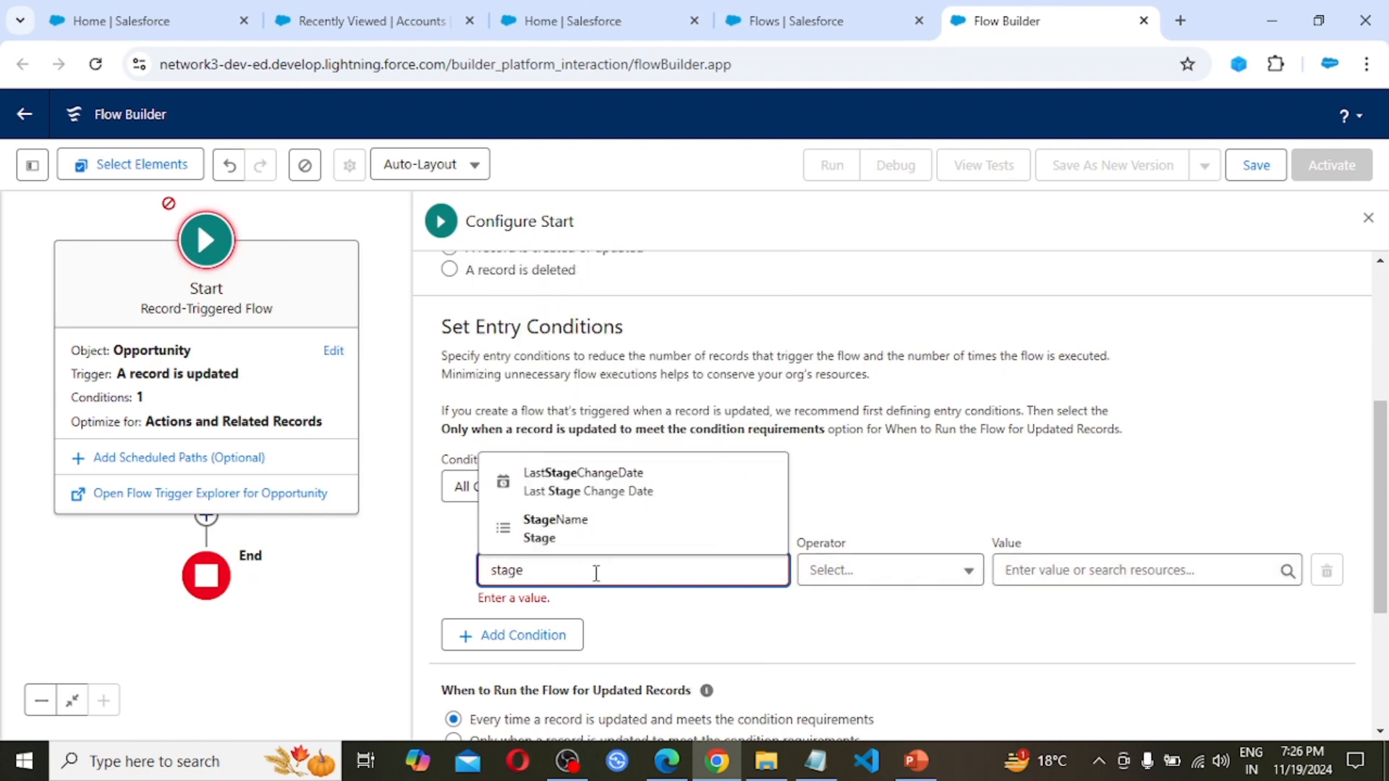
{"action": "left_click", "coordinate": [586, 532]}
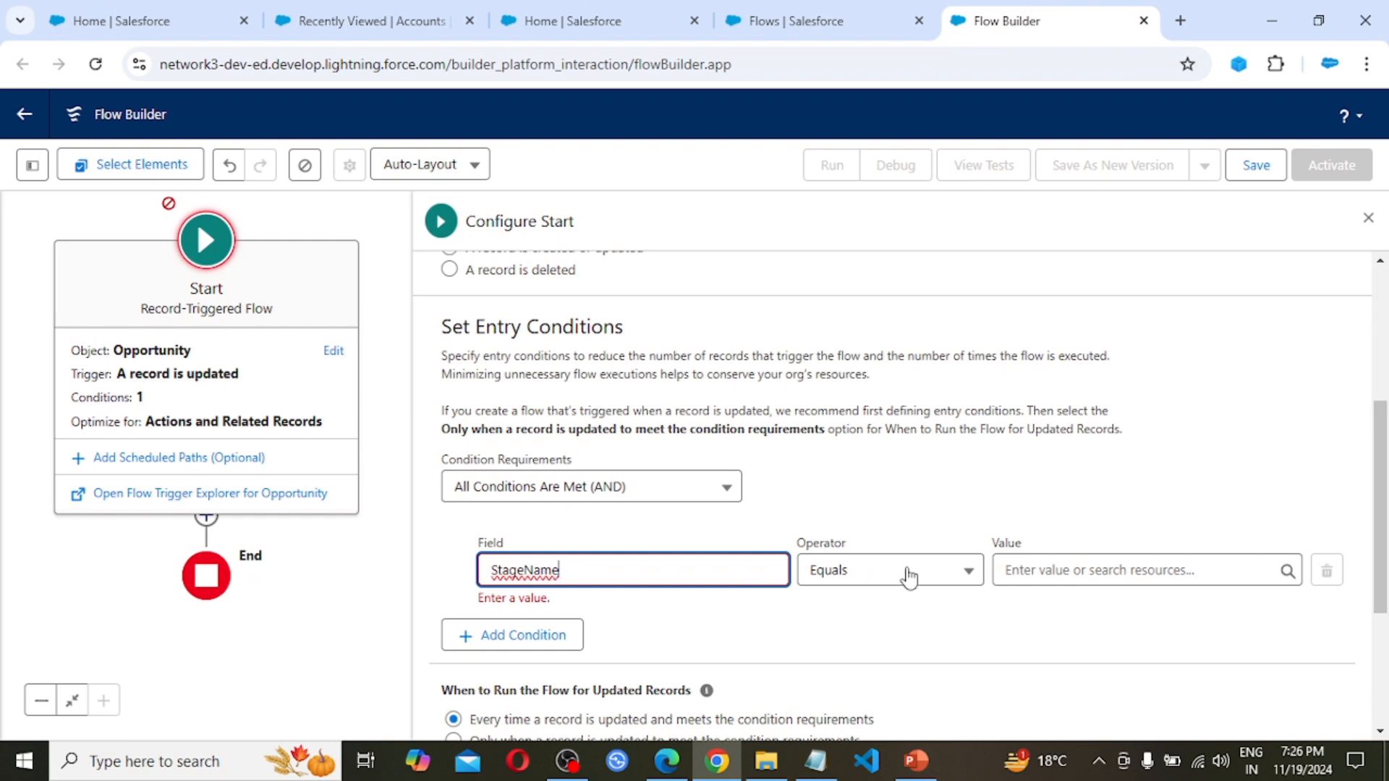
{"action": "left_click", "coordinate": [1086, 569]}
{"action": "scroll", "coordinate": [1122, 465], "scroll_direction": "down", "scroll_amount": 5}
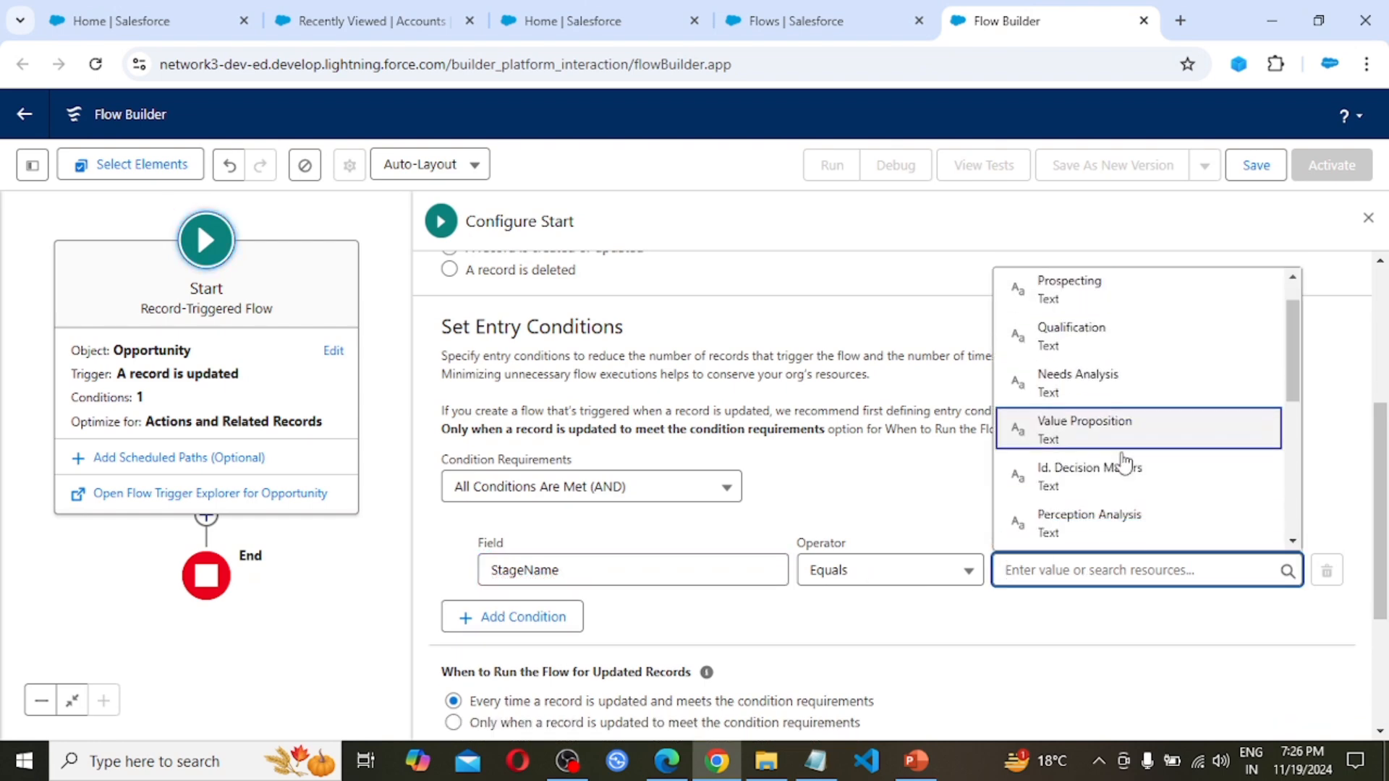
{"action": "scroll", "coordinate": [1104, 380], "scroll_direction": "up", "scroll_amount": 2}
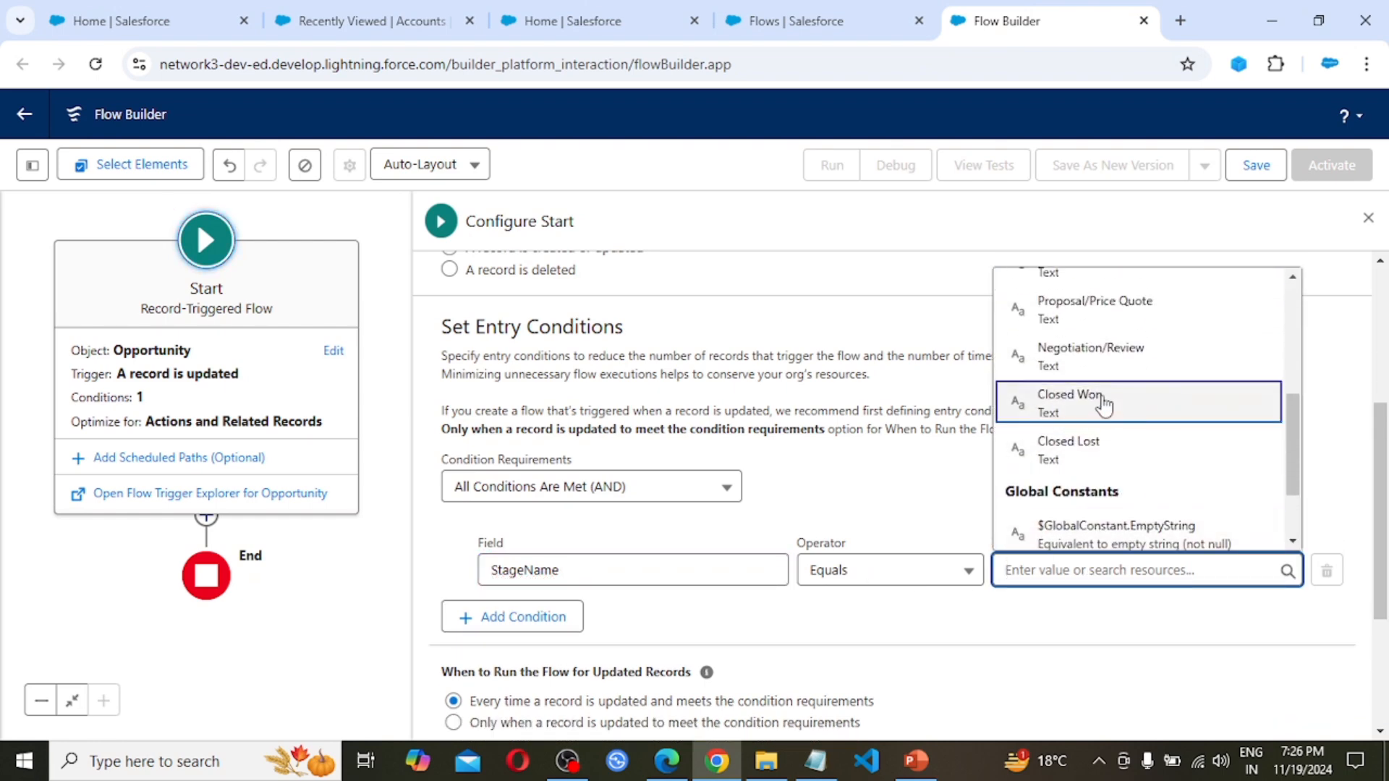
{"action": "left_click", "coordinate": [1141, 400]}
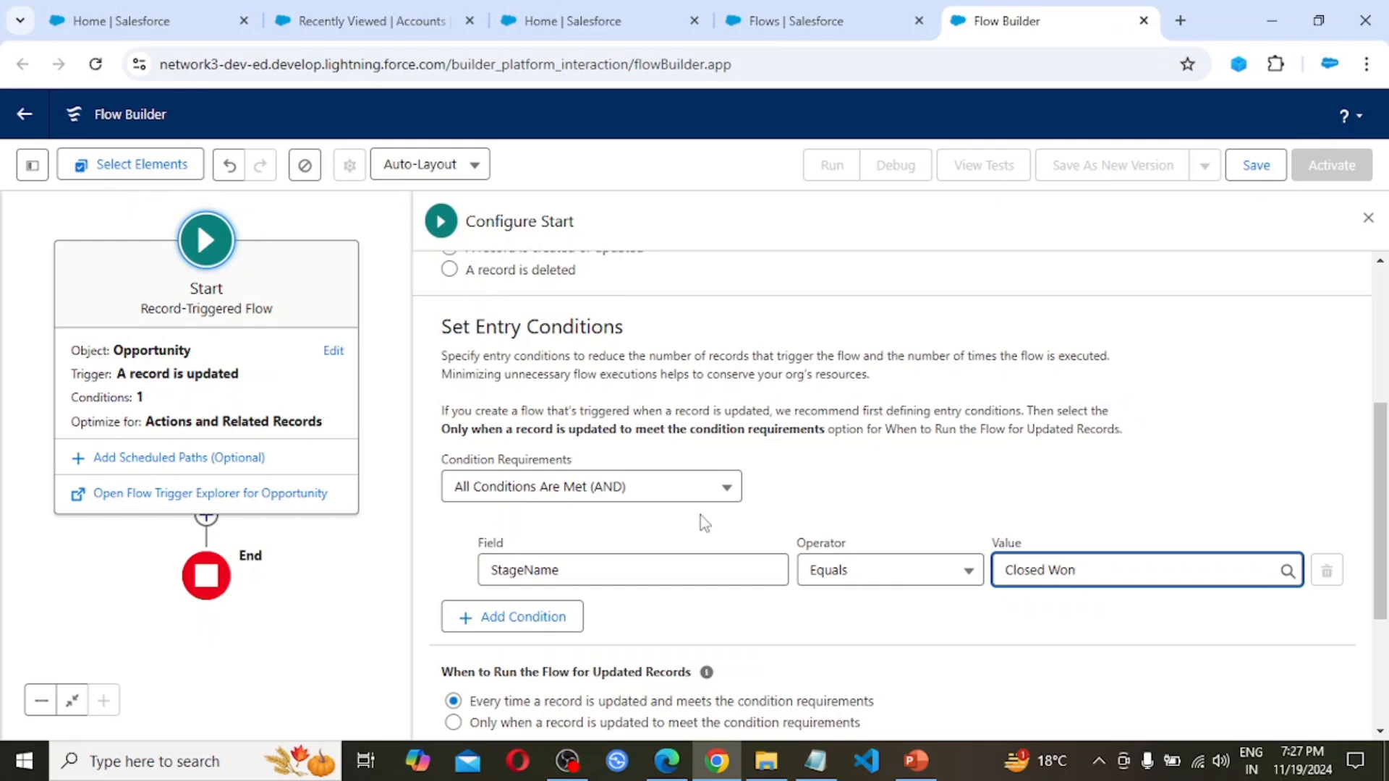
- Review the Start configuration from object to run options and choose Actions and Related Records as the flow's optimization
{"action": "scroll", "coordinate": [767, 598], "scroll_direction": "down", "scroll_amount": 1}
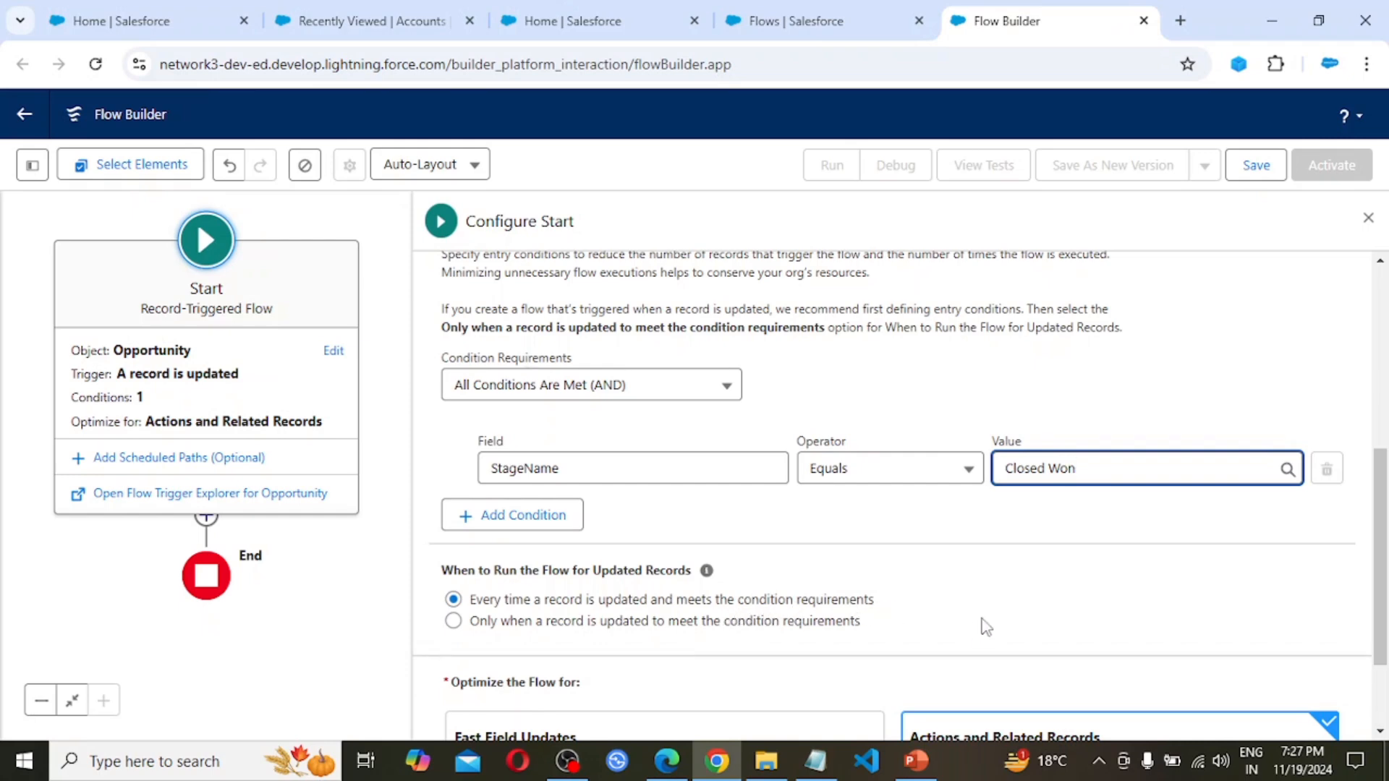
{"action": "scroll", "coordinate": [986, 627], "scroll_direction": "down", "scroll_amount": 1}
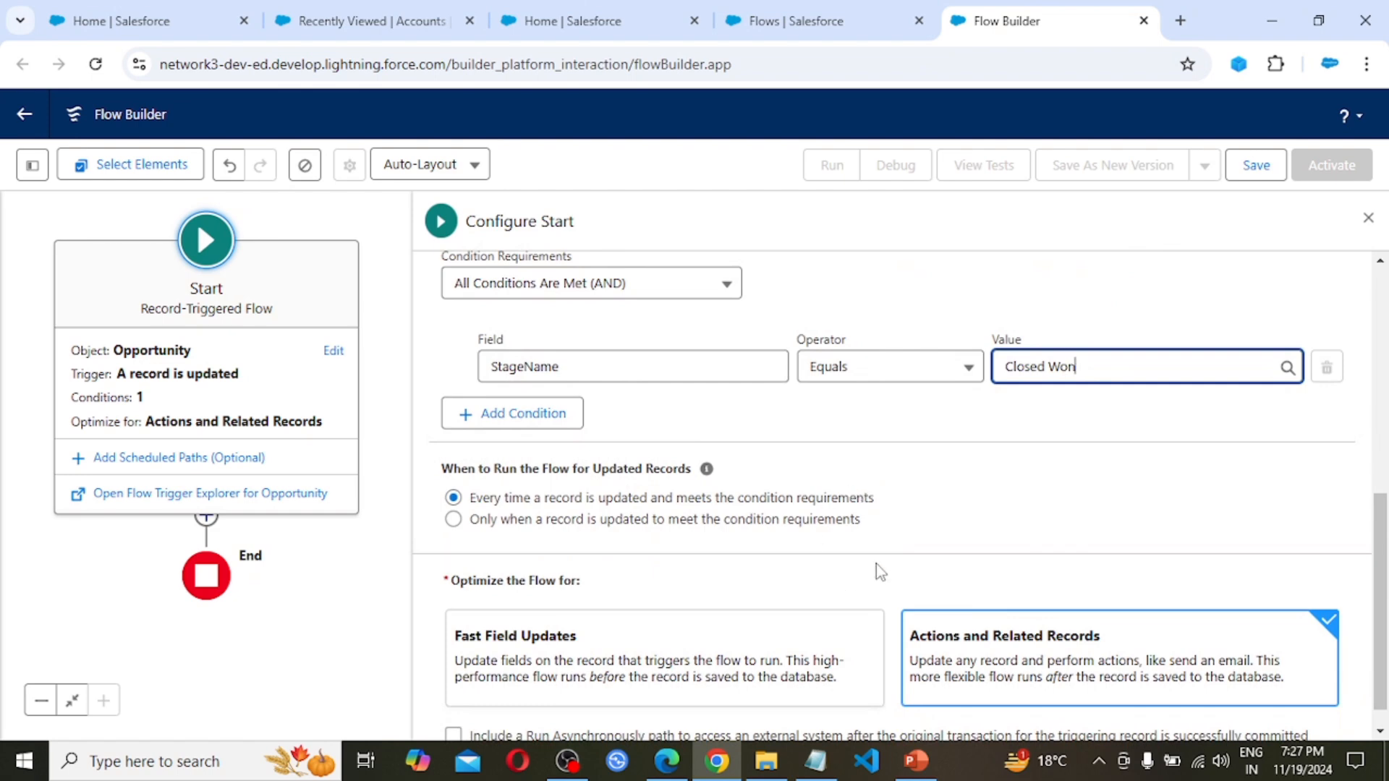
{"action": "scroll", "coordinate": [875, 563], "scroll_direction": "down", "scroll_amount": 1}
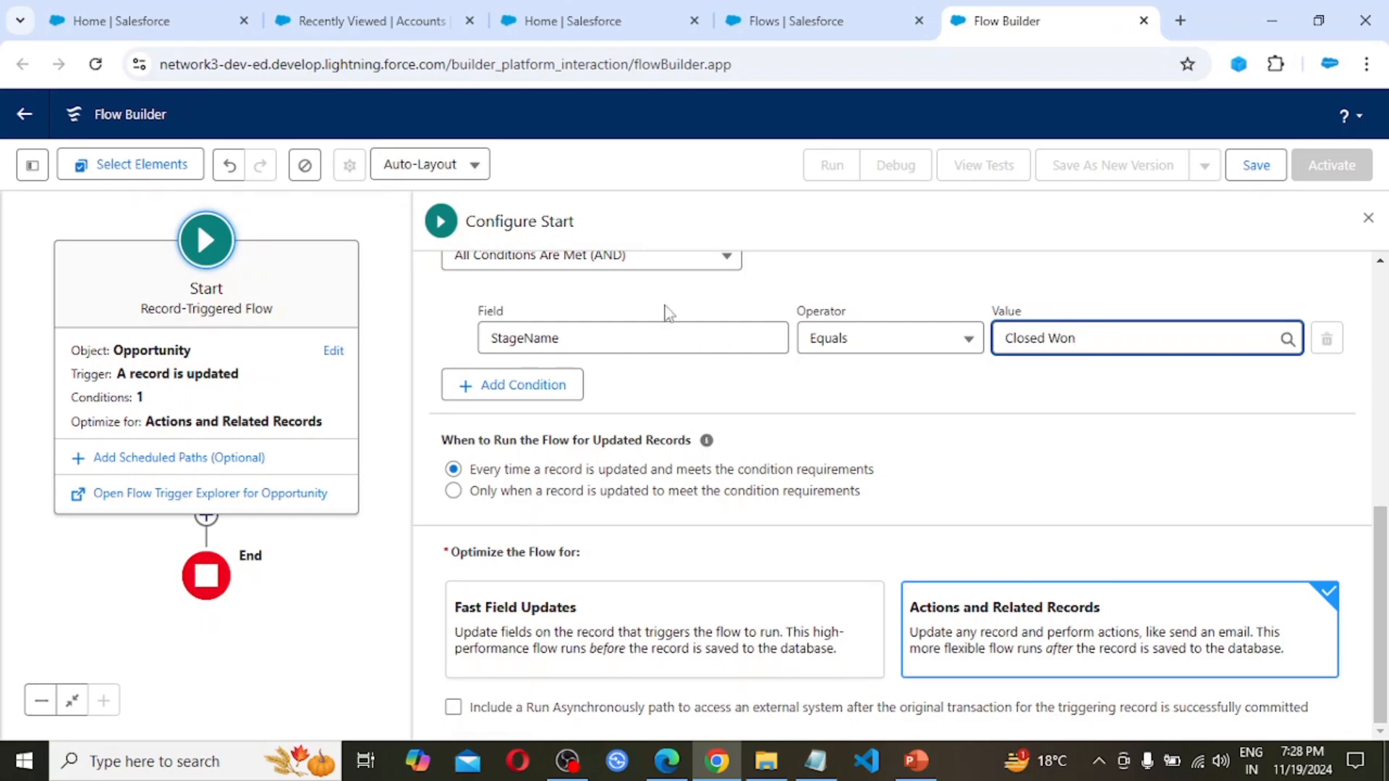
{"action": "scroll", "coordinate": [635, 492], "scroll_direction": "up", "scroll_amount": 8}
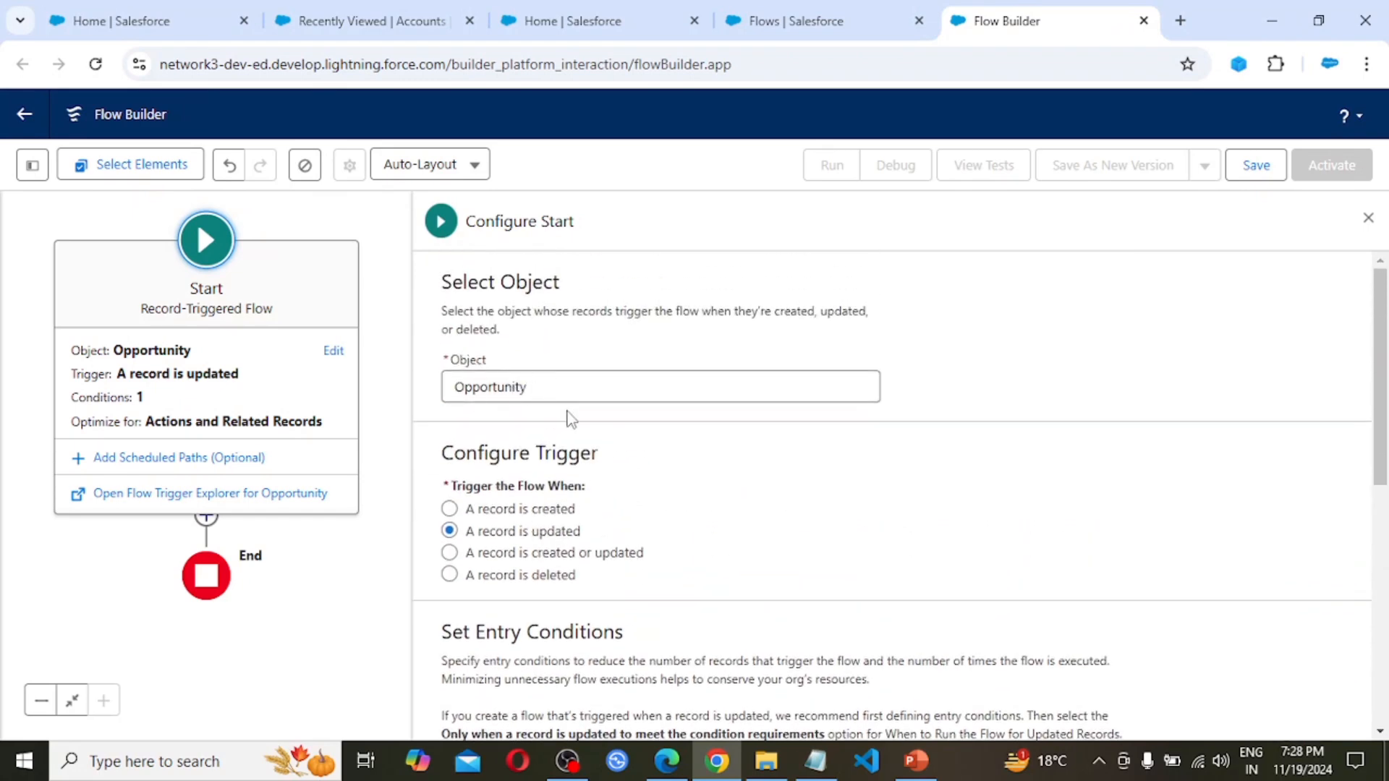
{"action": "scroll", "coordinate": [567, 415], "scroll_direction": "down", "scroll_amount": 7}
{"action": "scroll", "coordinate": [600, 452], "scroll_direction": "down", "scroll_amount": 1}
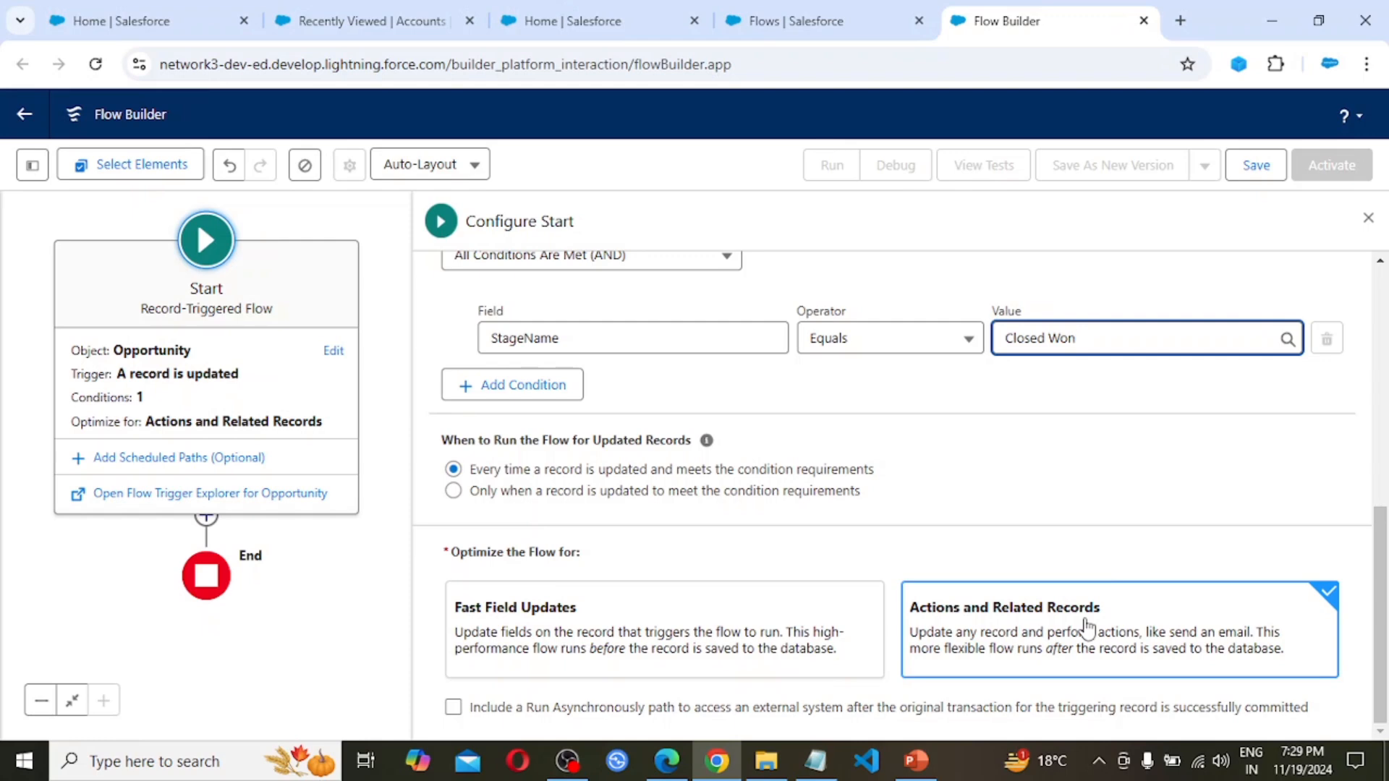
{"action": "left_click", "coordinate": [1130, 629]}
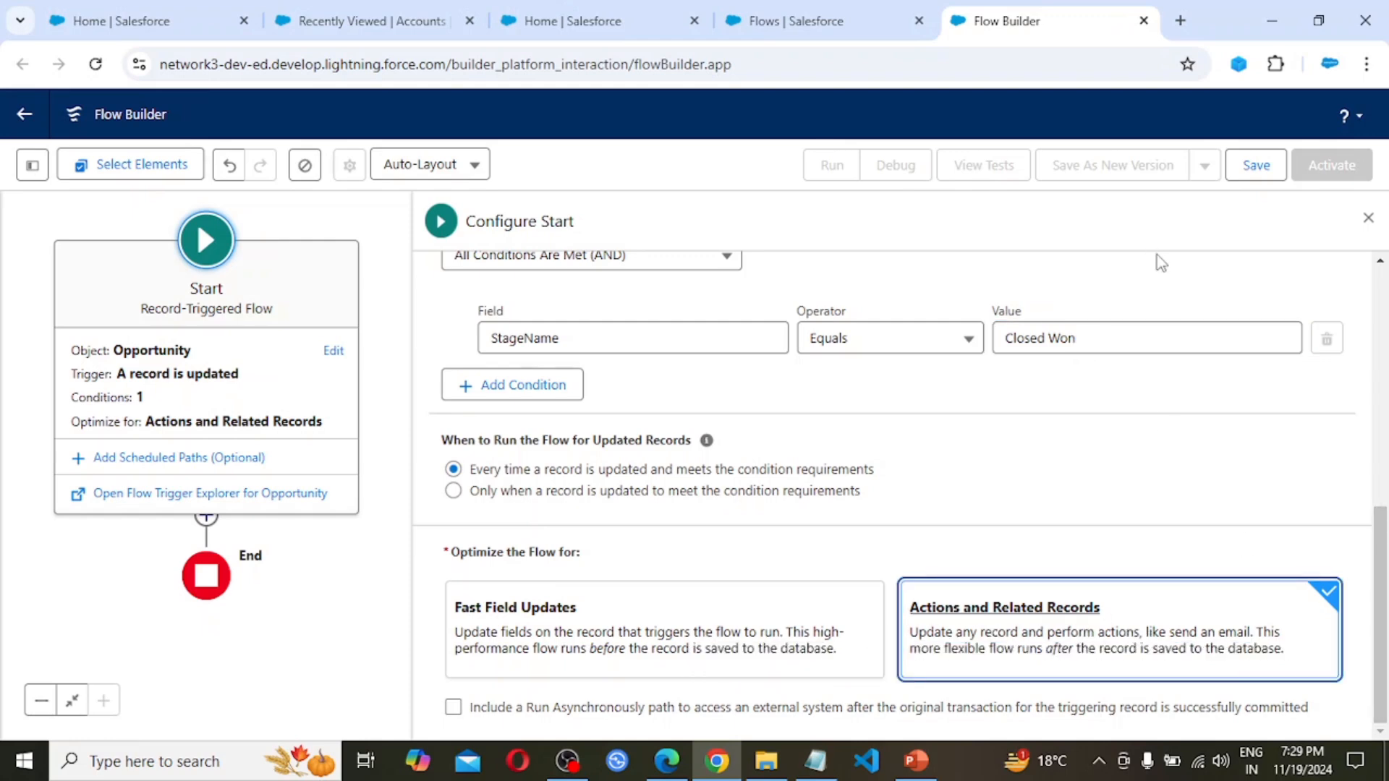
- Save the flow with the label "Update Account Field as Opportunity Closed Won", leaving the description empty
{"action": "left_click", "coordinate": [1262, 166]}
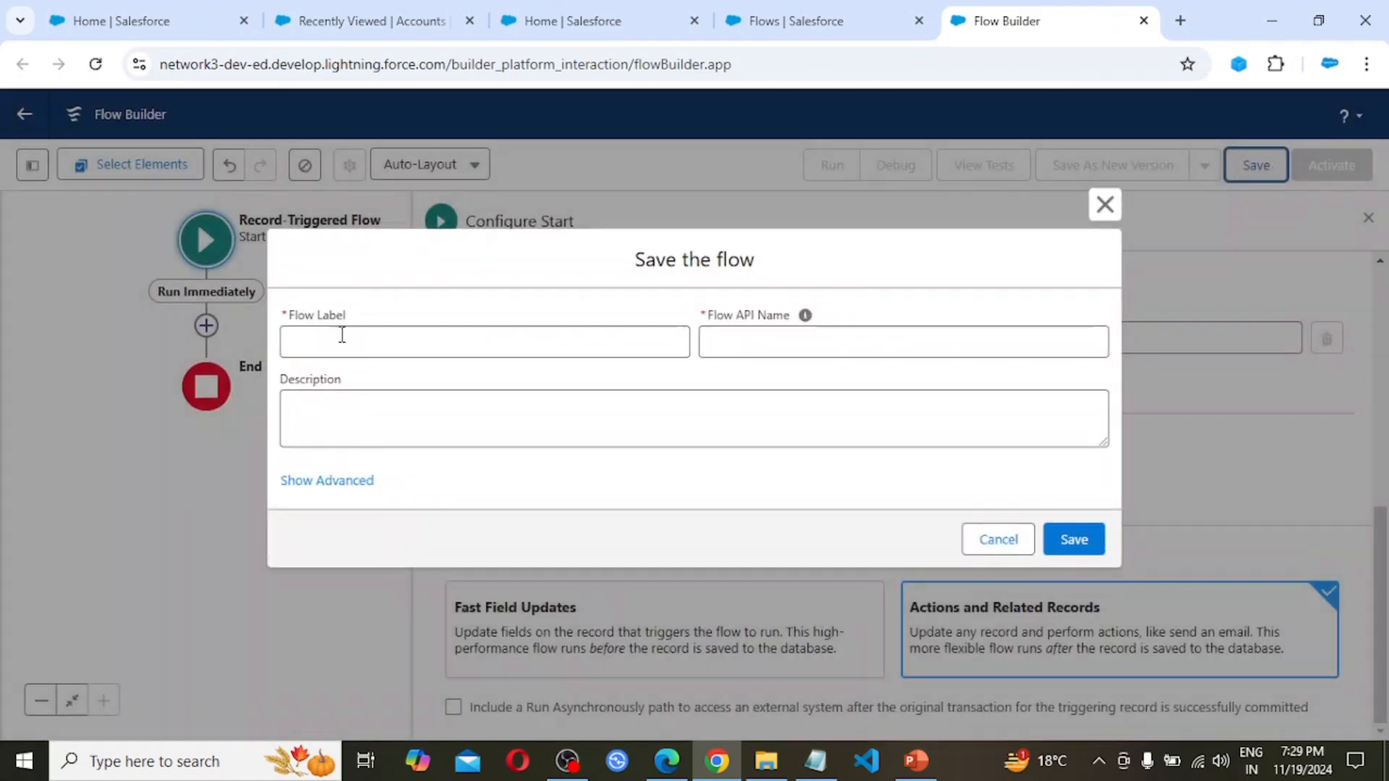
{"action": "left_click", "coordinate": [325, 334]}
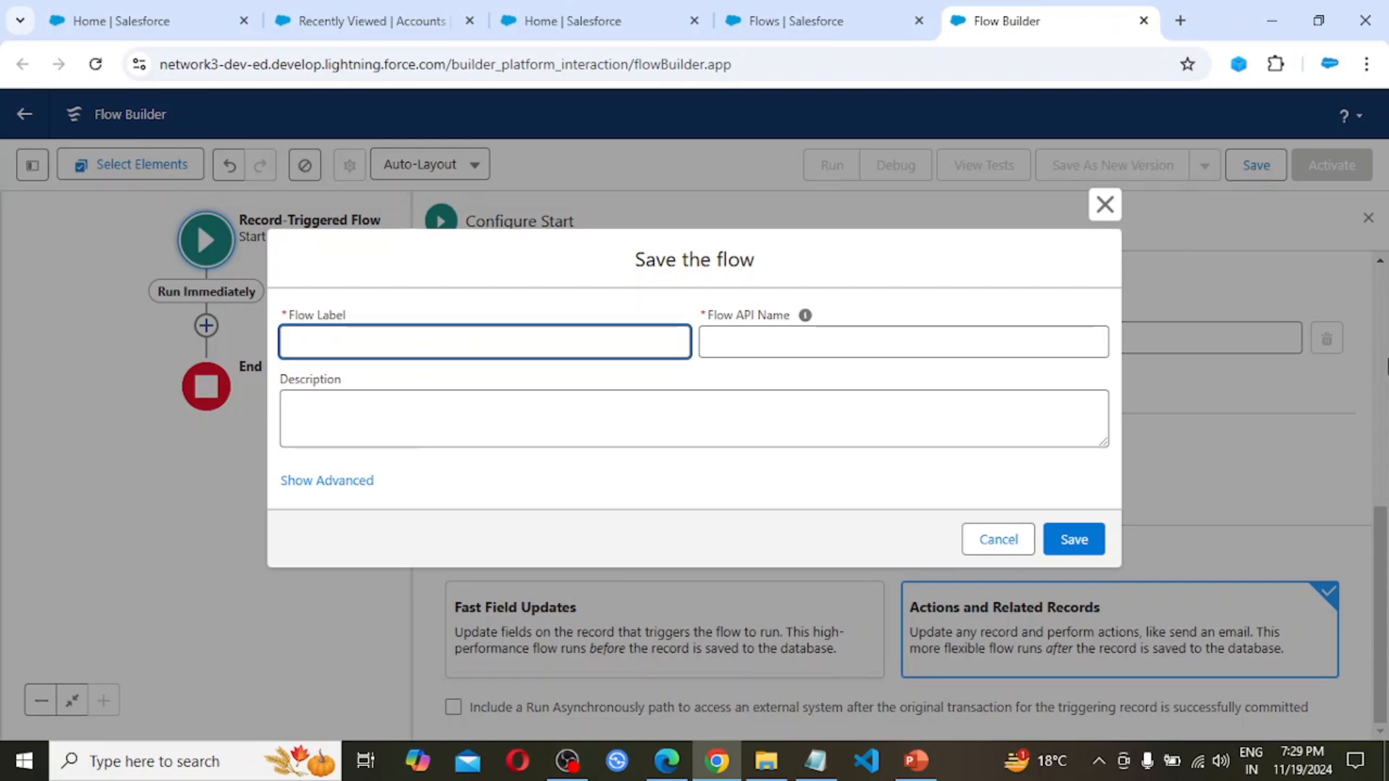
{"action": "type", "text": "Update Account Fie"}
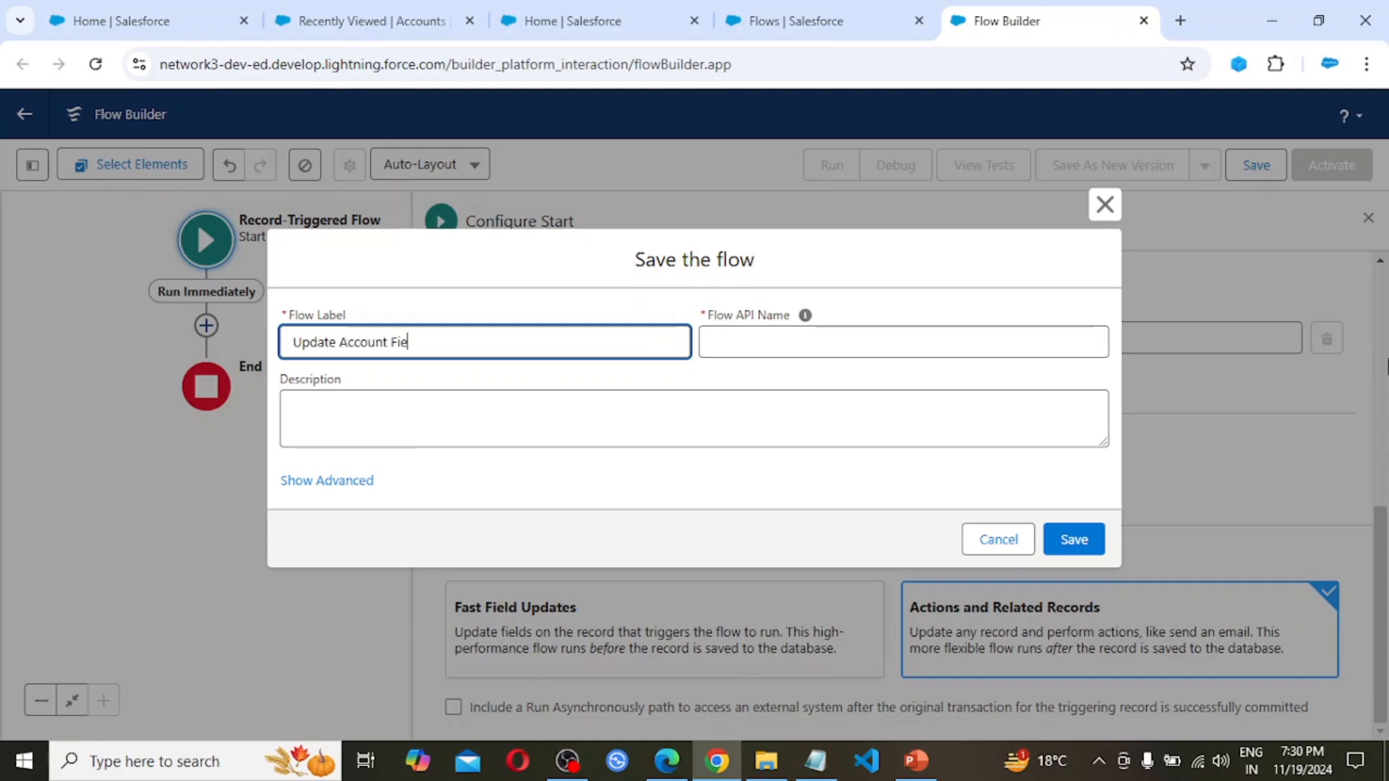
{"action": "type", "text": "ld as Opportunity Close"}
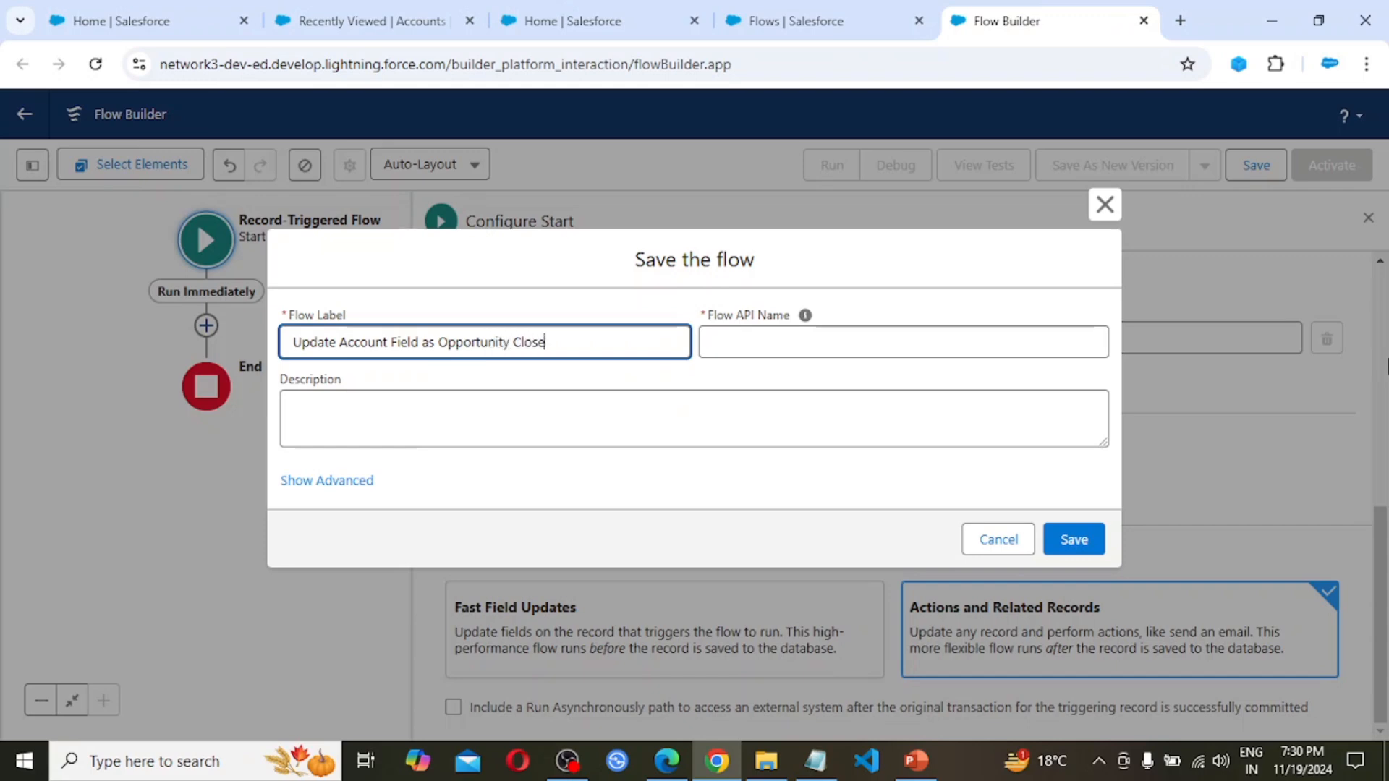
{"action": "type", "text": "d Won"}
{"action": "left_click", "coordinate": [692, 406]}
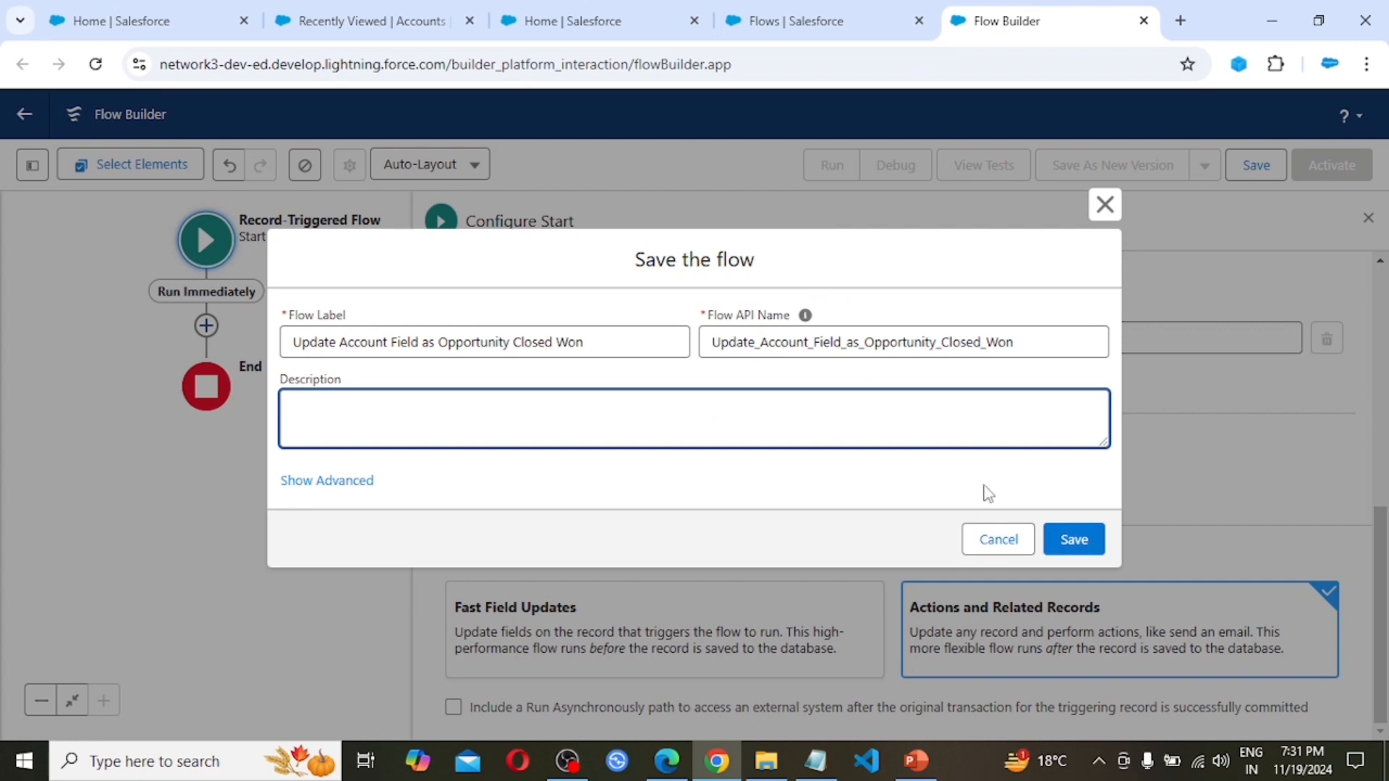
{"action": "left_click", "coordinate": [1079, 551]}
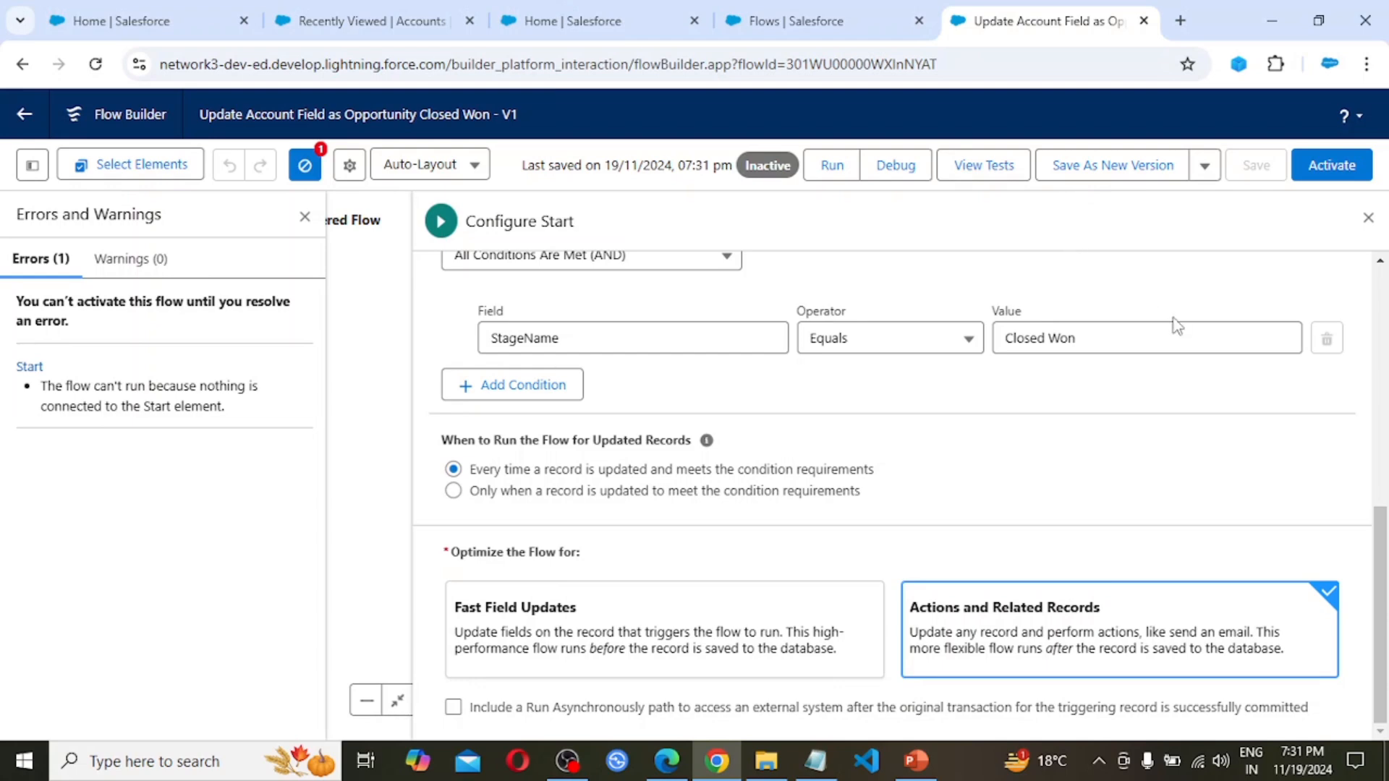
- Close the Errors and Warnings list and the Start configuration
{"action": "scroll", "coordinate": [831, 392], "scroll_direction": "up", "scroll_amount": 3}
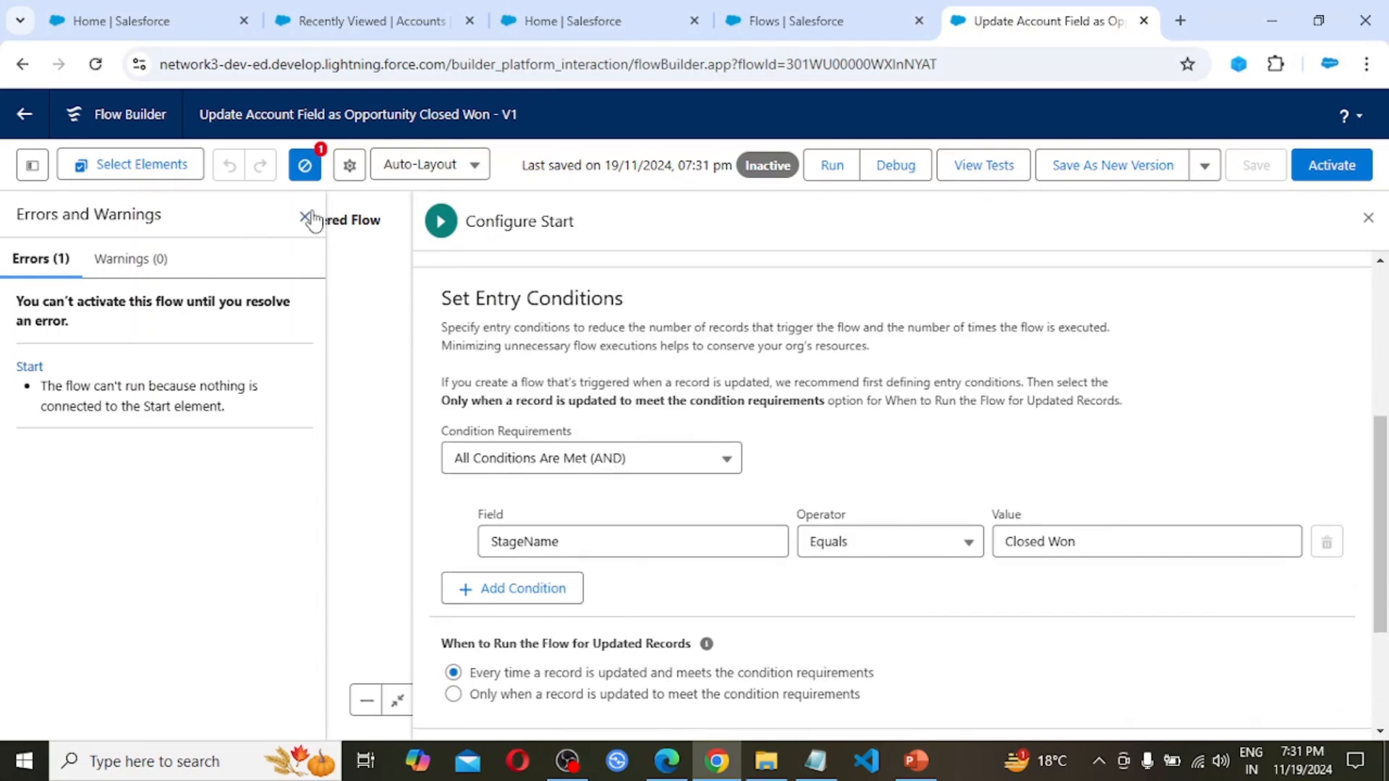
{"action": "left_click", "coordinate": [306, 217]}
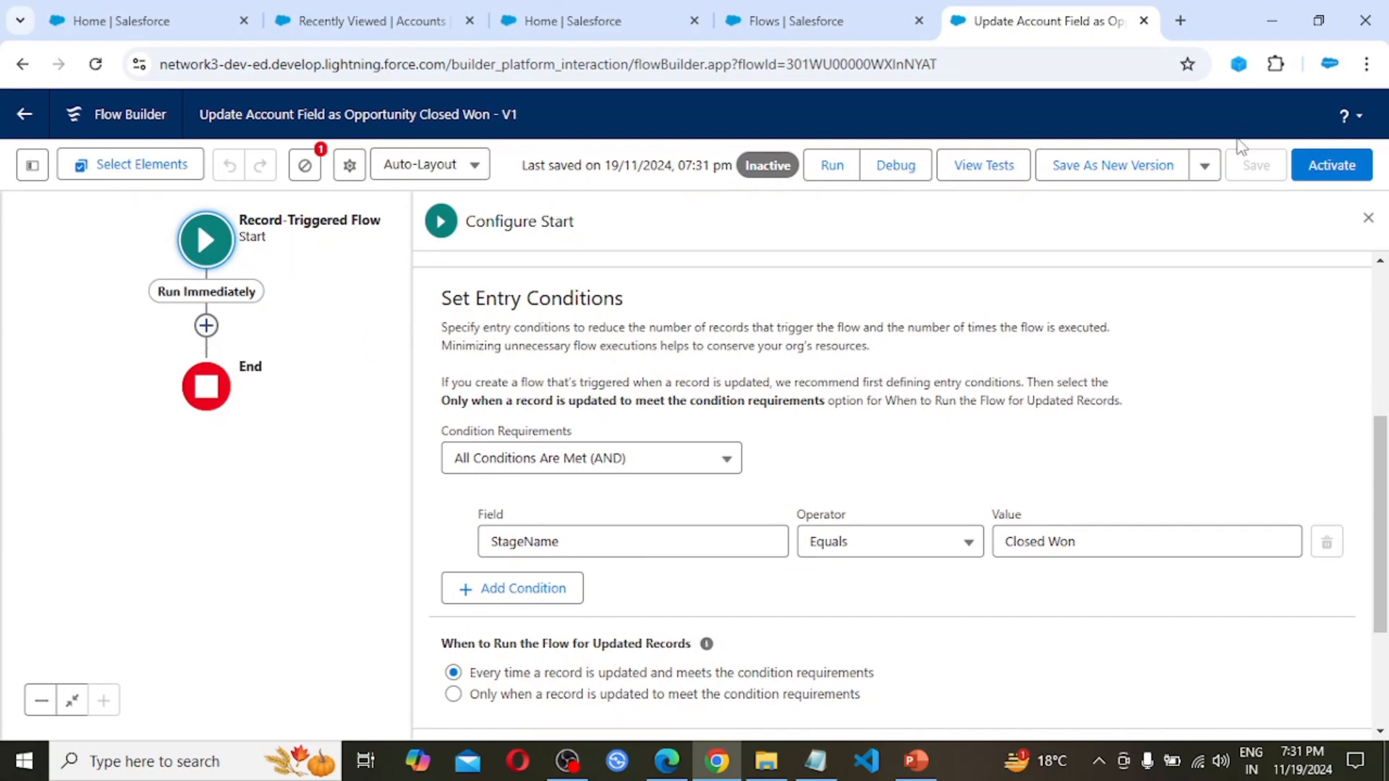
{"action": "left_click", "coordinate": [1369, 223]}
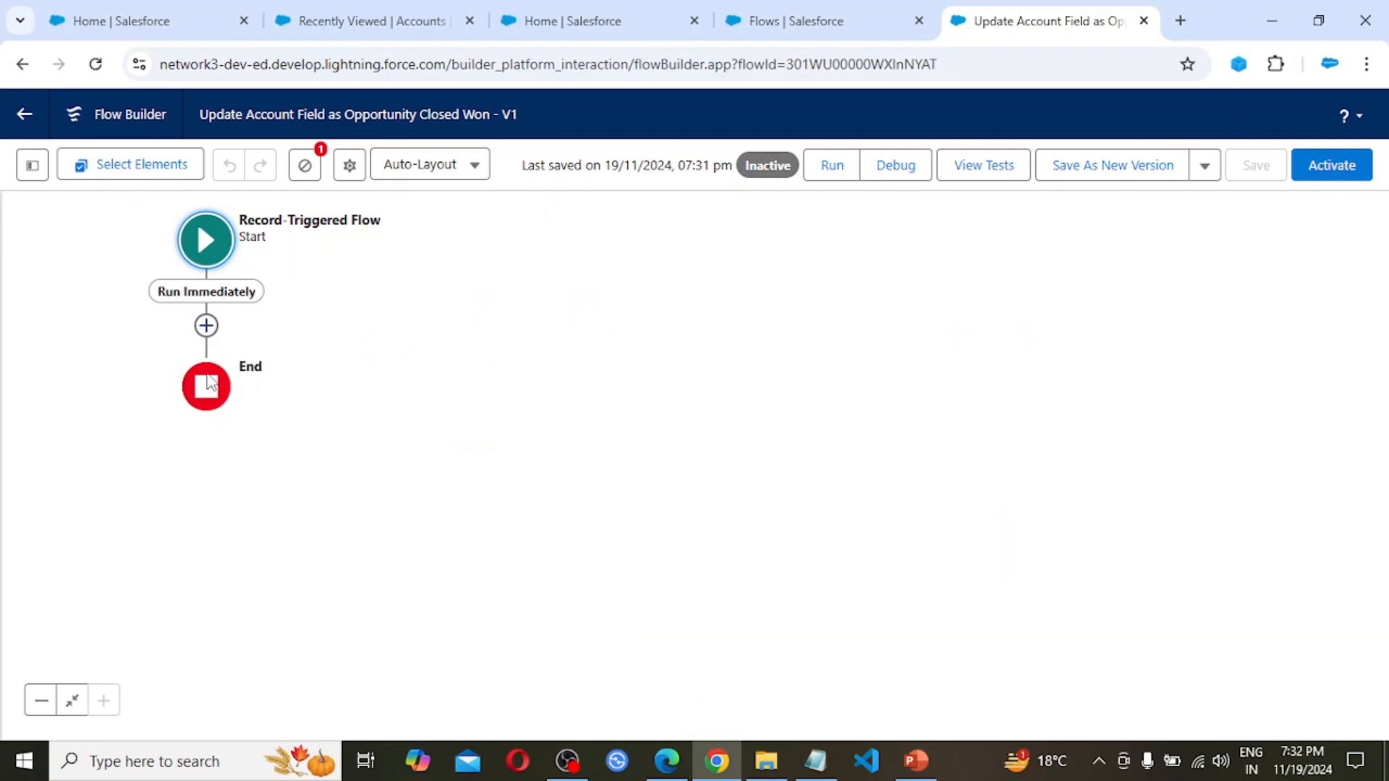
- Add an Update Related Records element after the Start element and label it "Update Account Field"
{"action": "left_click_drag", "start_coordinate": [149, 315], "coordinate": [543, 304]}
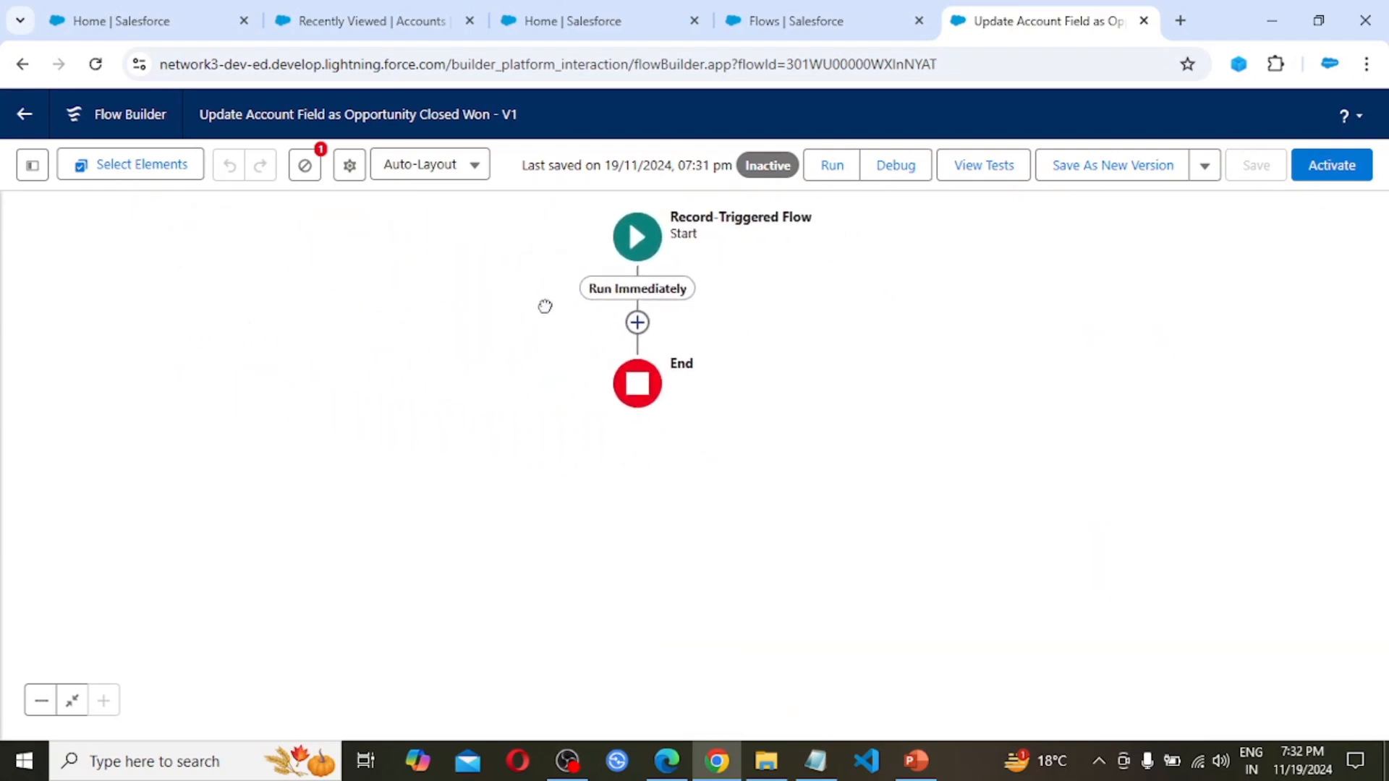
{"action": "left_click", "coordinate": [637, 322]}
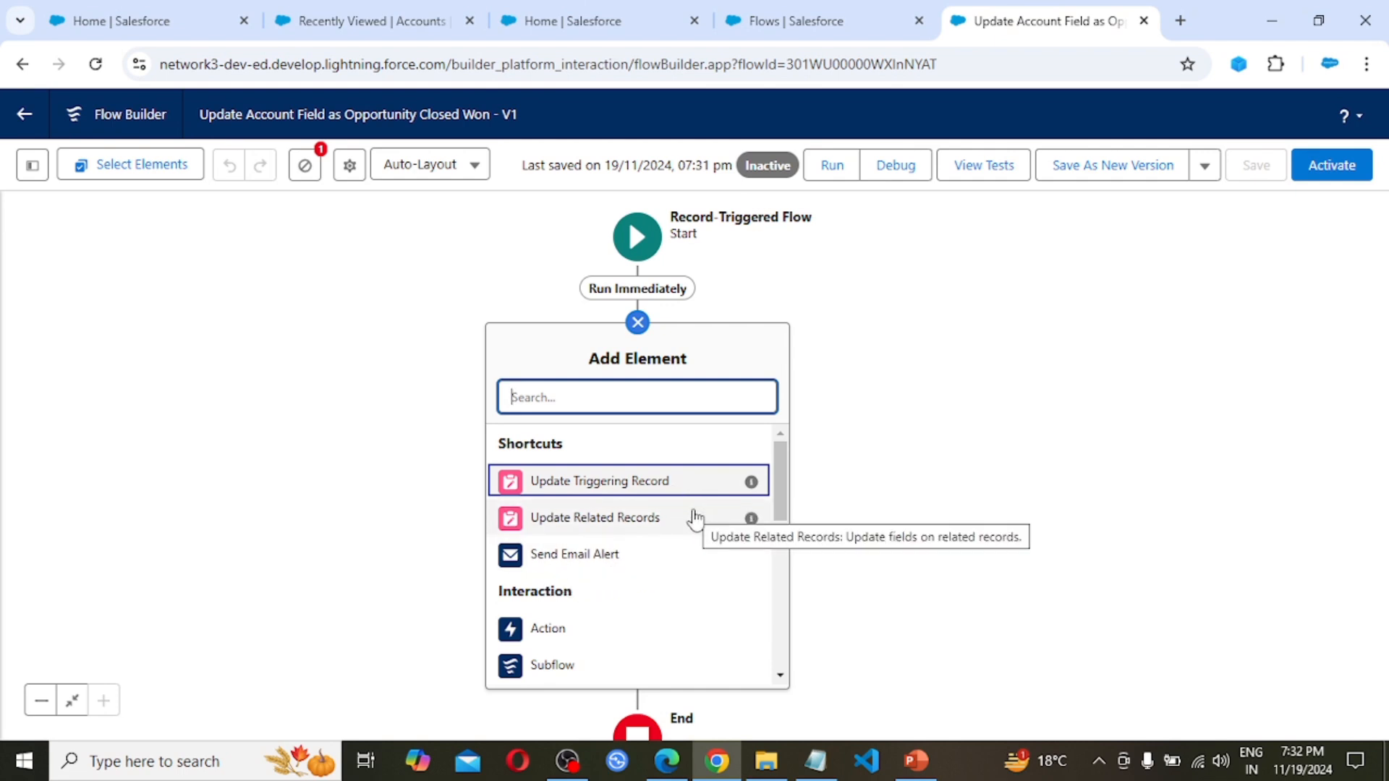
{"action": "left_click", "coordinate": [631, 521]}
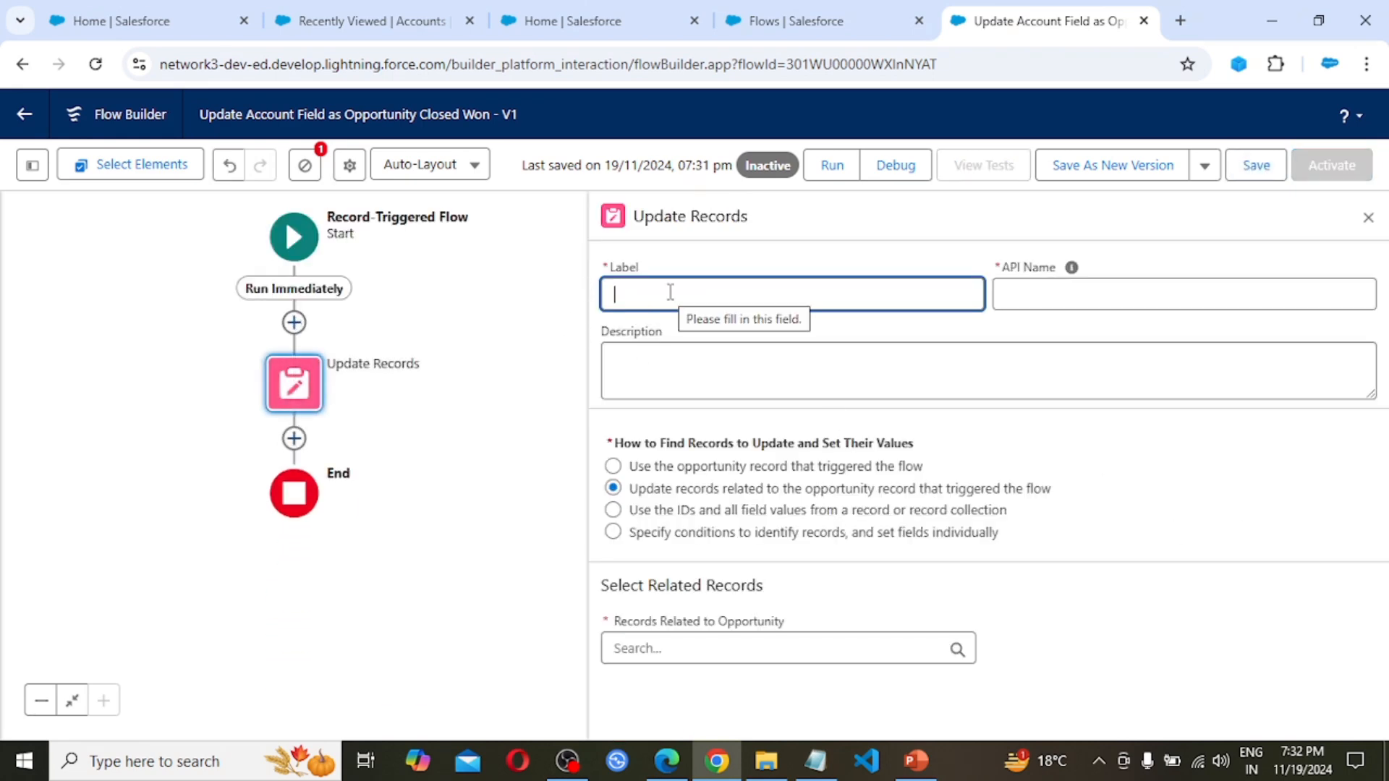
{"action": "type", "text": "Upd"}
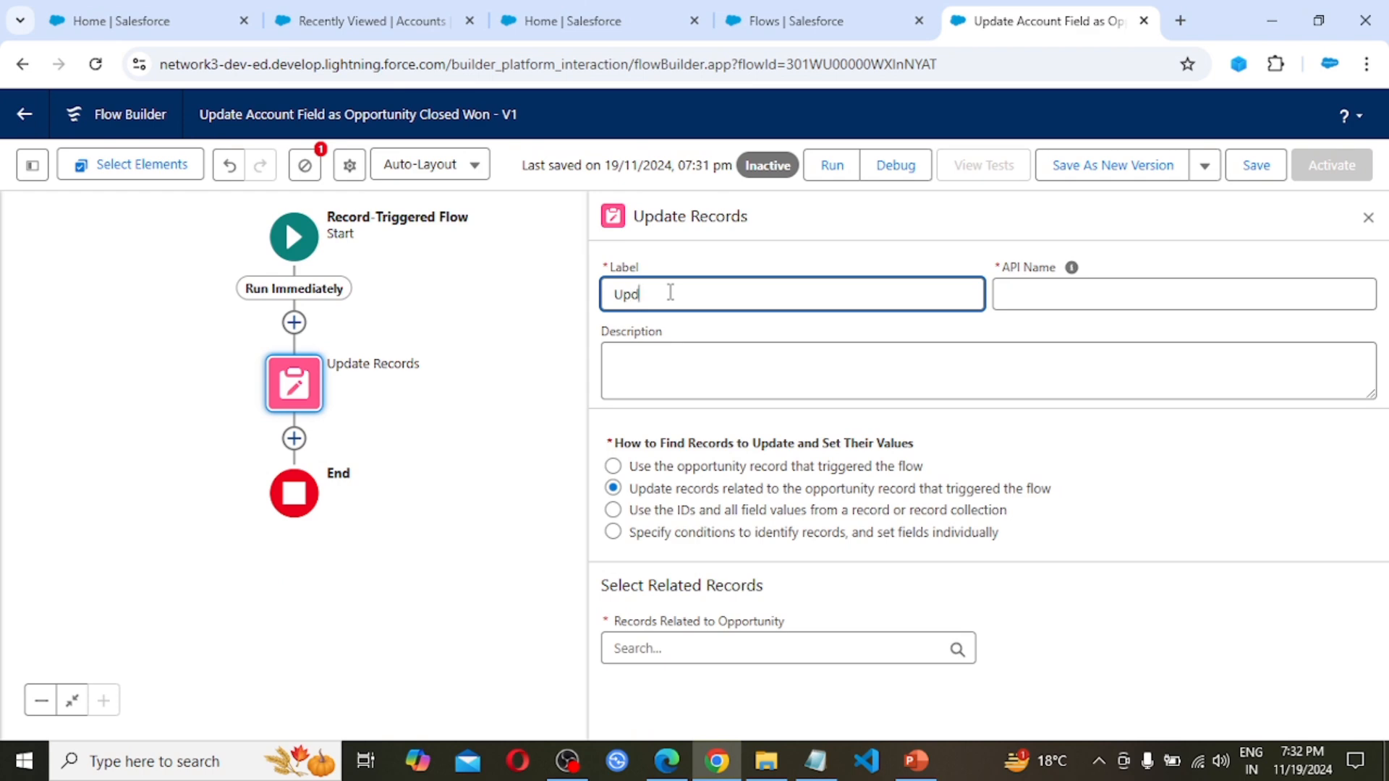
{"action": "type", "text": "ate Account Field"}
{"action": "key", "text": "Tab"}
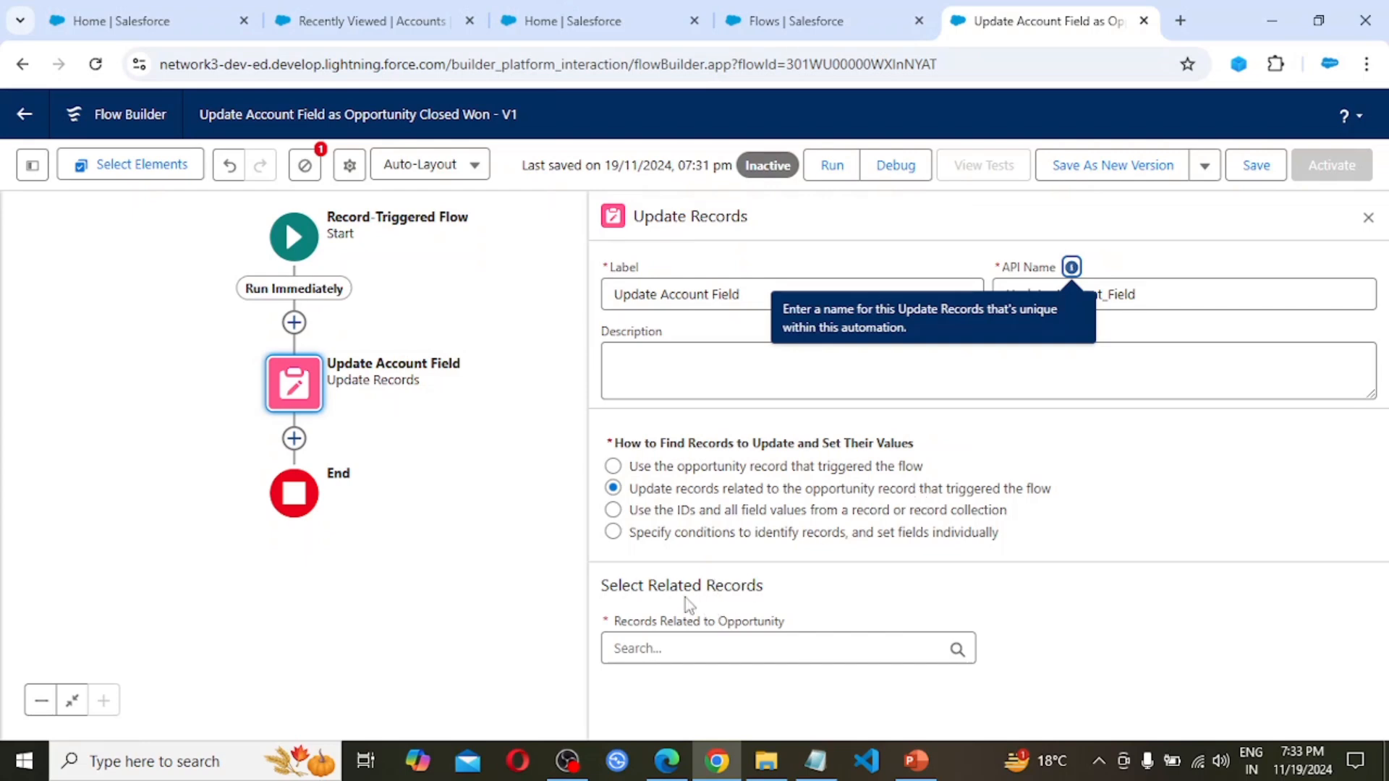
- Set the records related to the opportunity to Triggering Opportunity > Account ID
{"action": "left_click", "coordinate": [640, 649]}
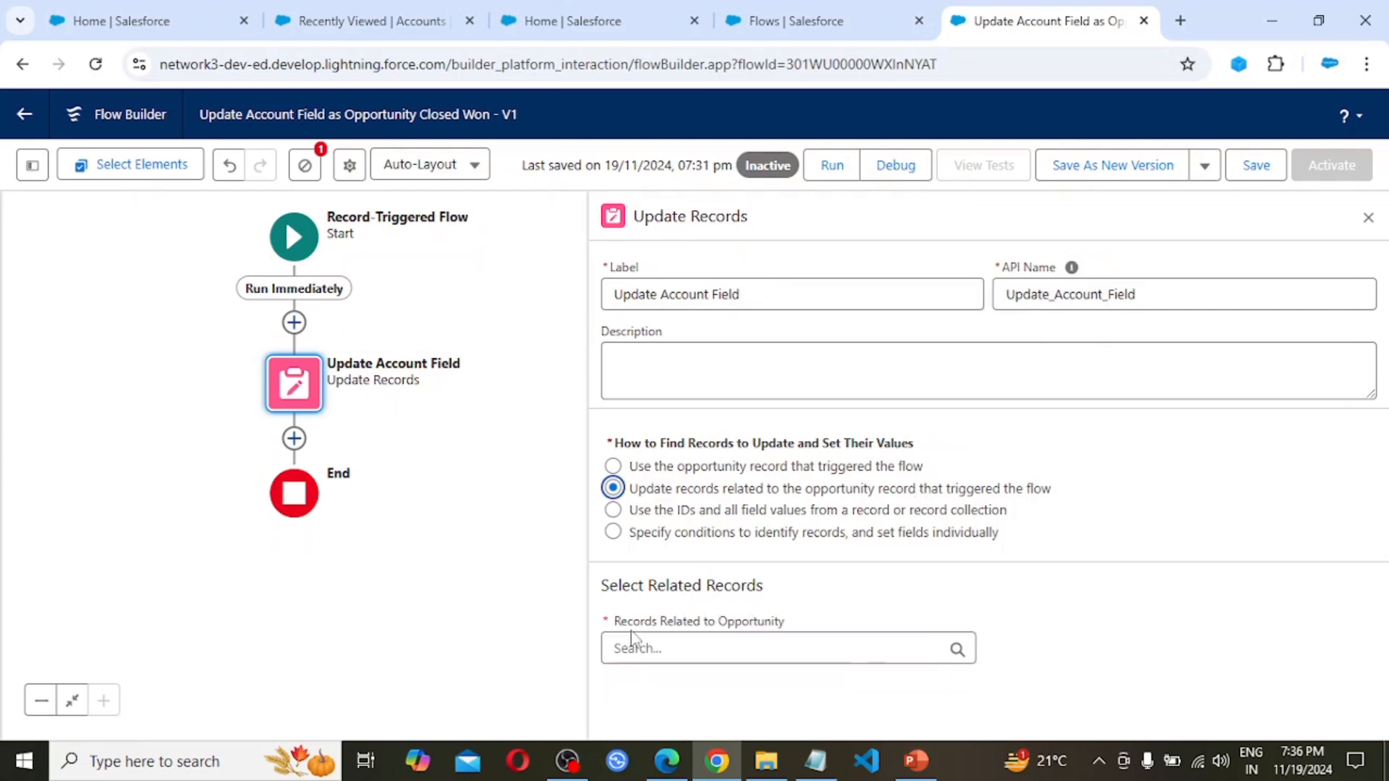
{"action": "left_click", "coordinate": [691, 649]}
{"action": "type", "text": "record"}
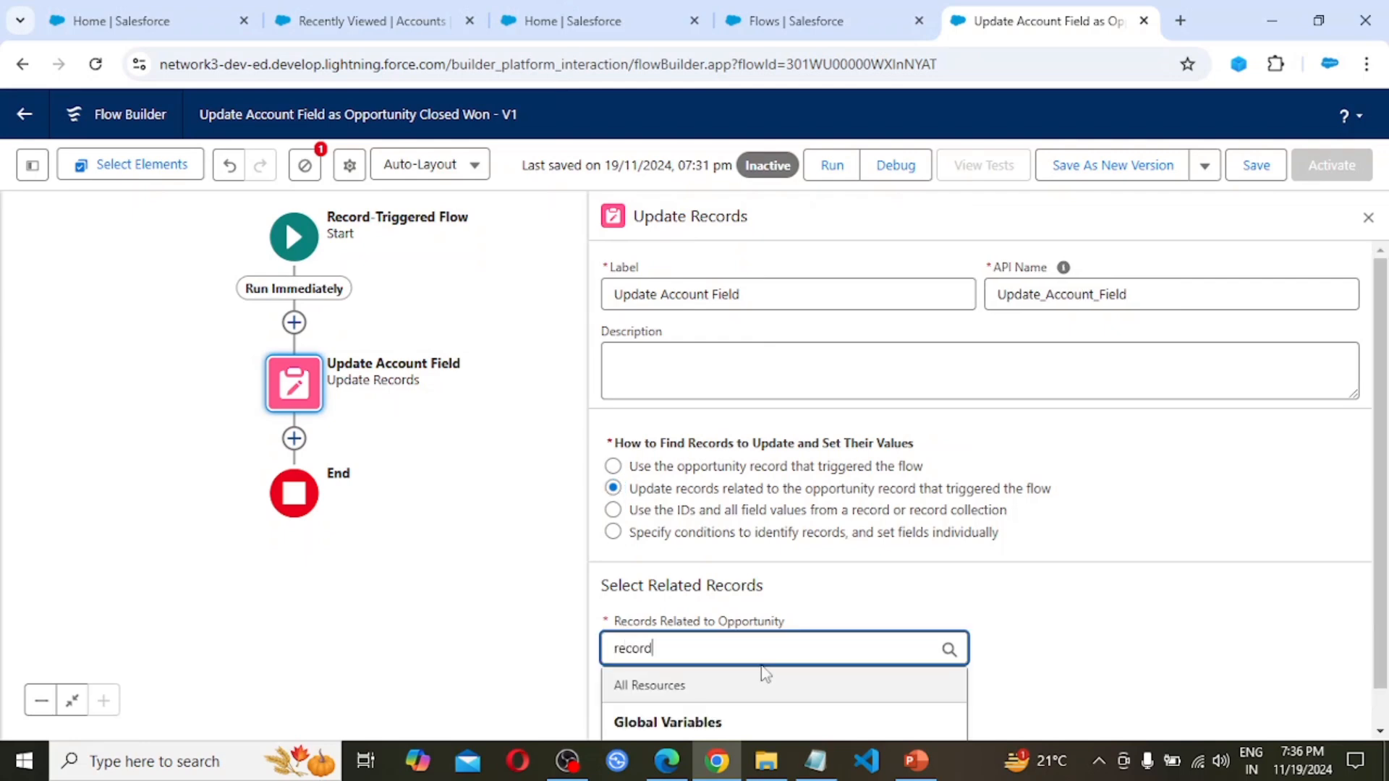
{"action": "scroll", "coordinate": [796, 651], "scroll_direction": "down", "scroll_amount": 1}
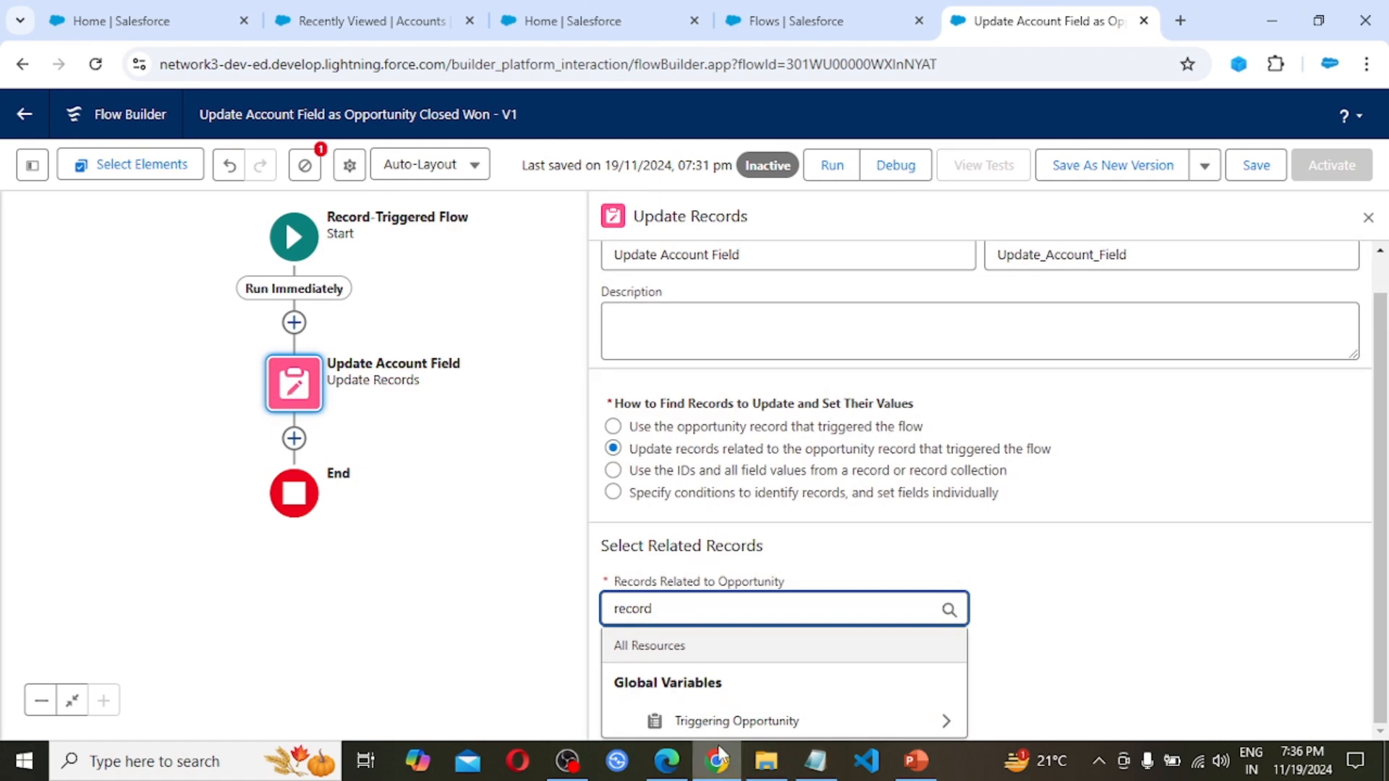
{"action": "left_click", "coordinate": [946, 721]}
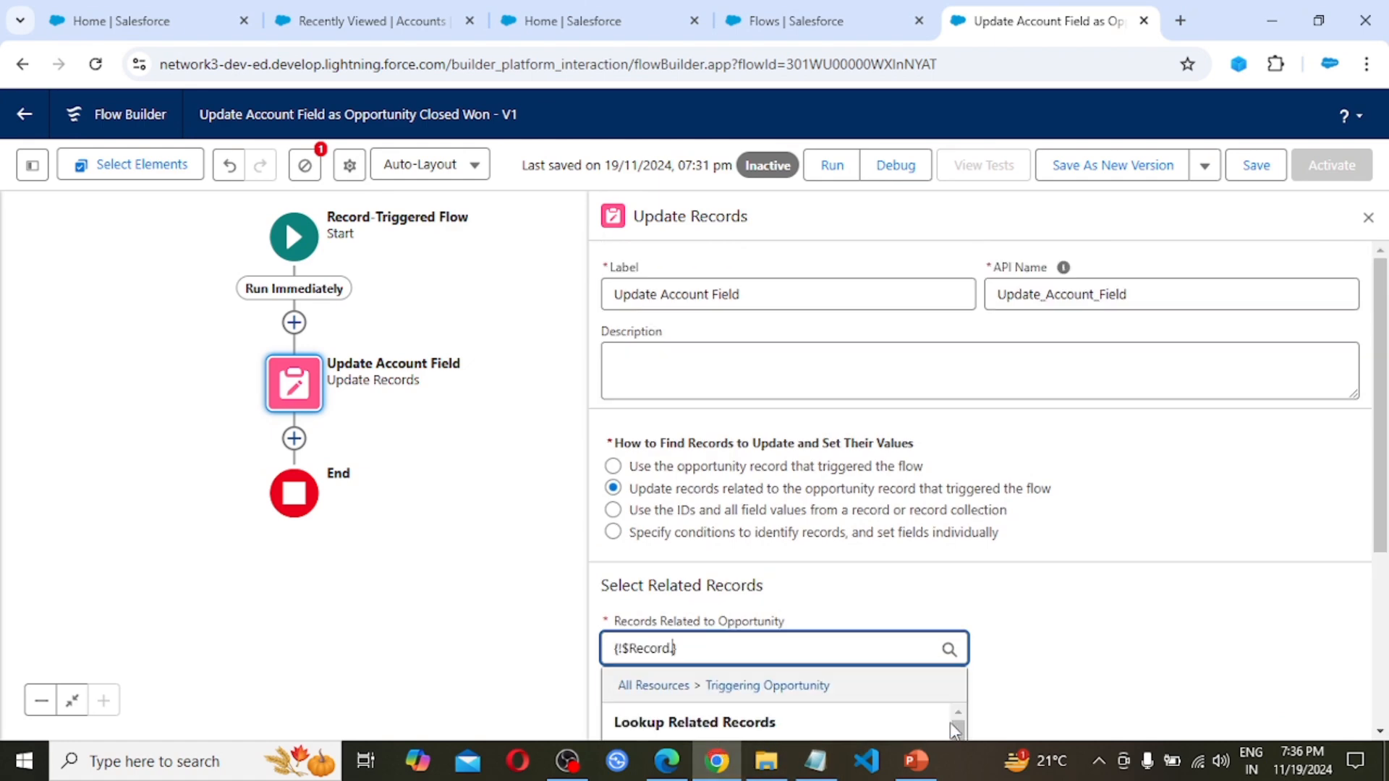
{"action": "scroll", "coordinate": [672, 669], "scroll_direction": "down", "scroll_amount": 3}
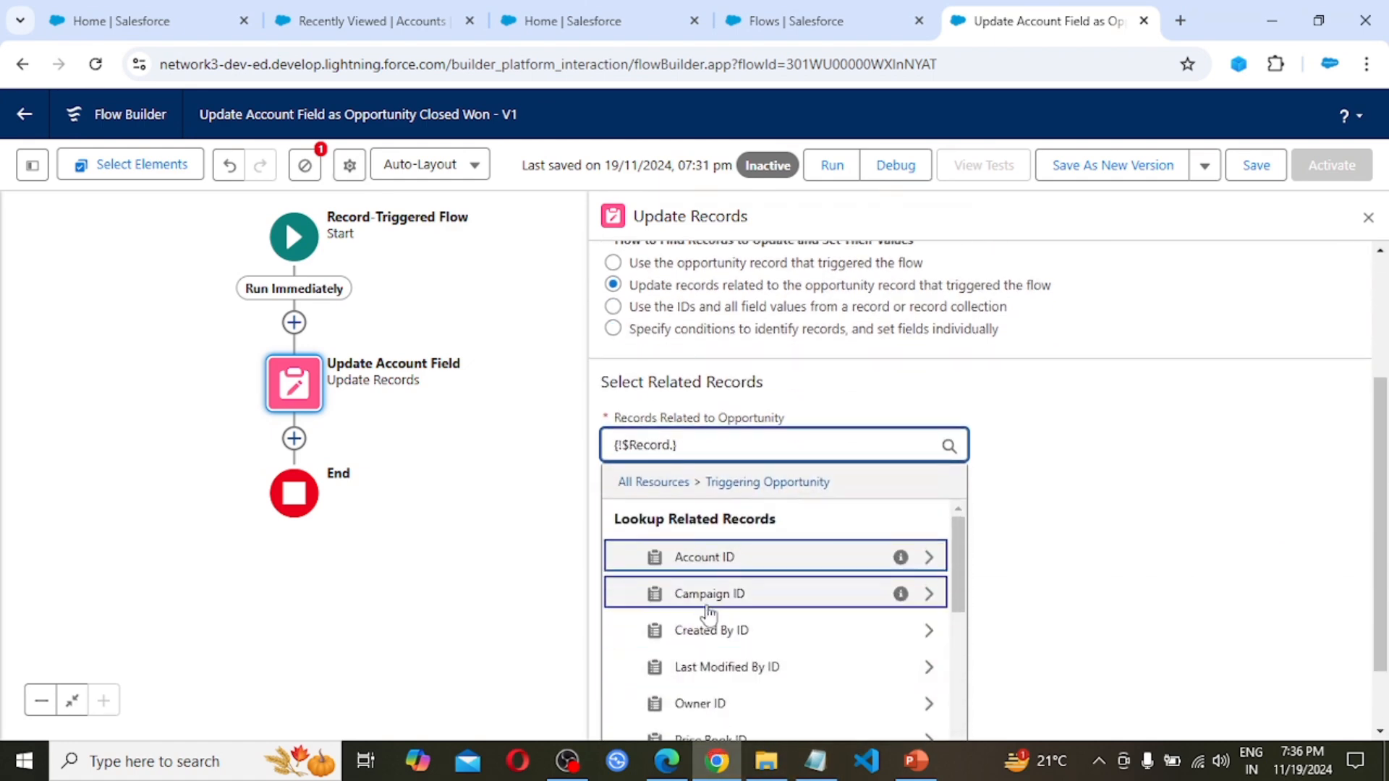
{"action": "left_click", "coordinate": [705, 559]}
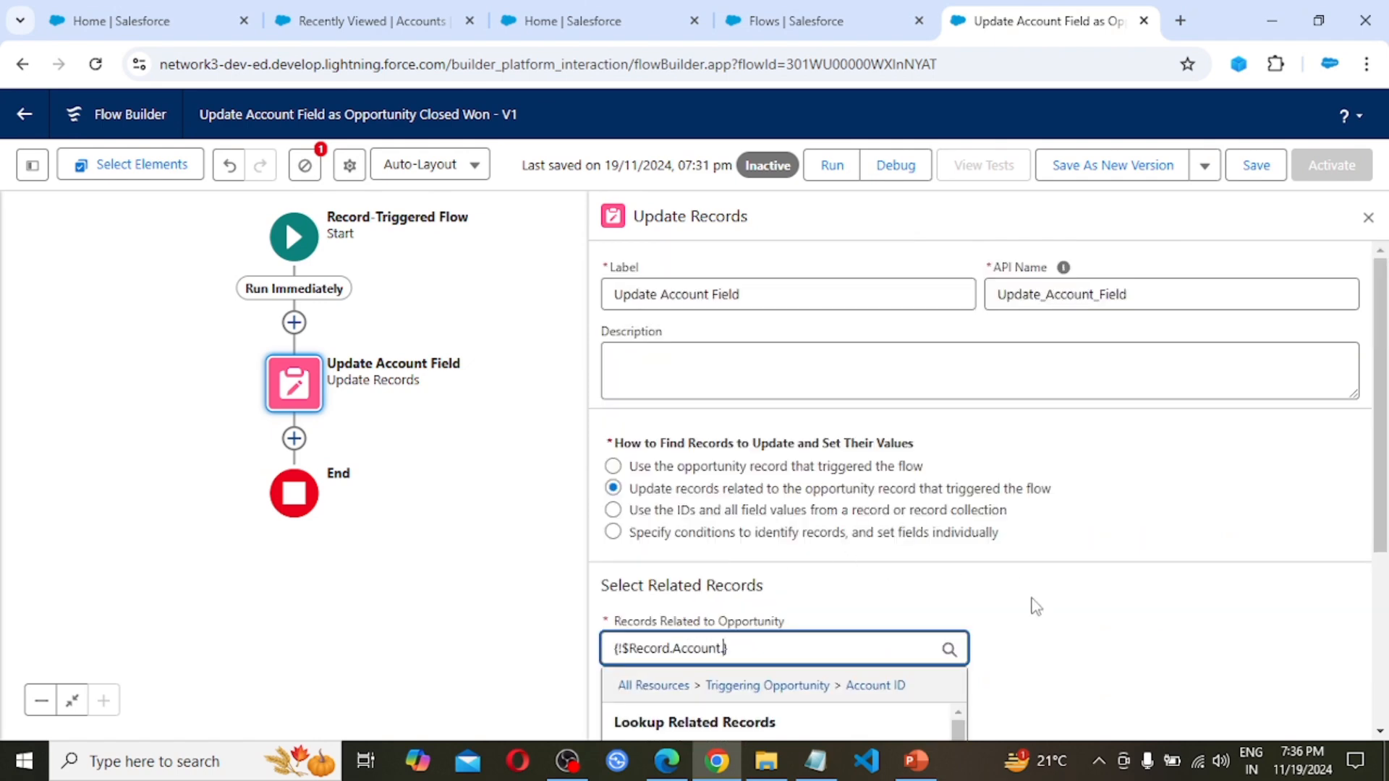
{"action": "left_click", "coordinate": [1036, 607]}
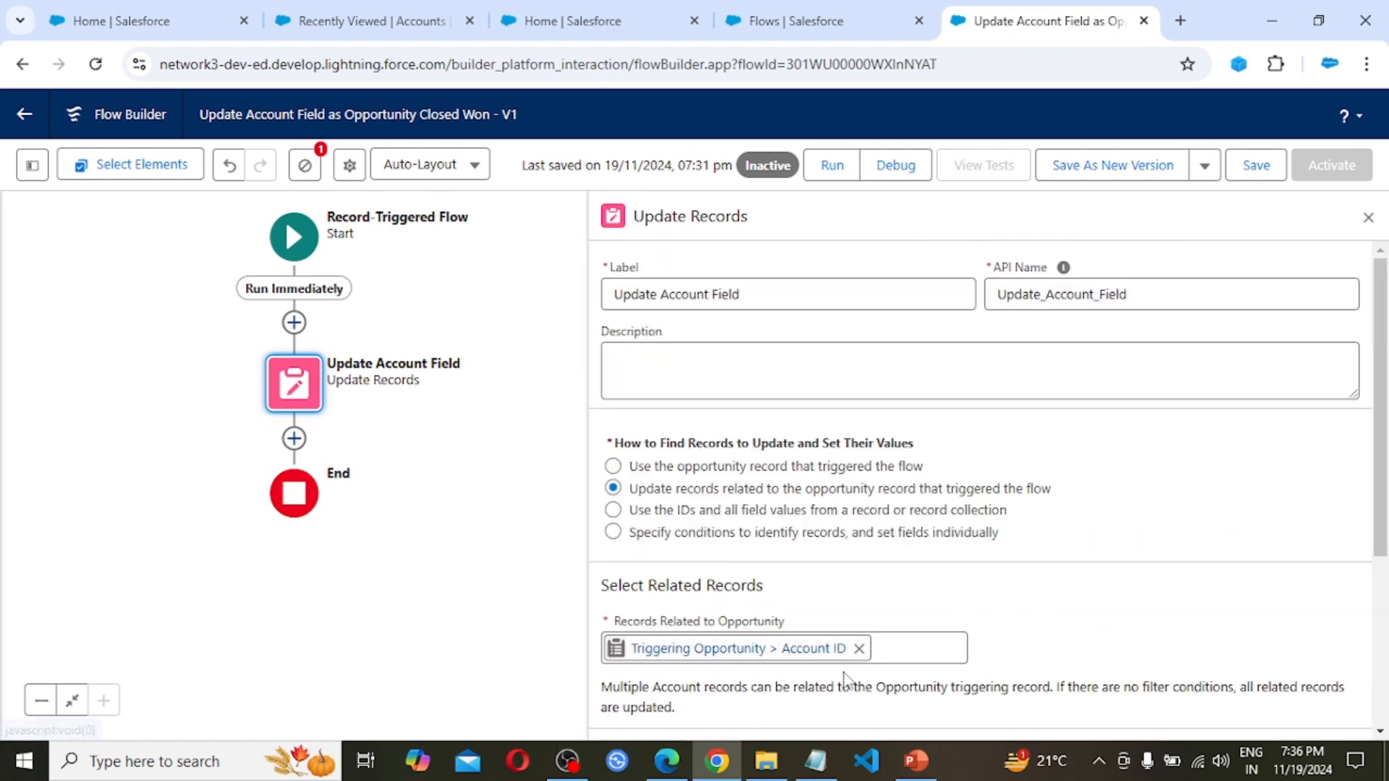
- Set the account records' Active__c field to Yes, keeping the filter condition that updates all related records
{"action": "scroll", "coordinate": [845, 676], "scroll_direction": "down", "scroll_amount": 1}
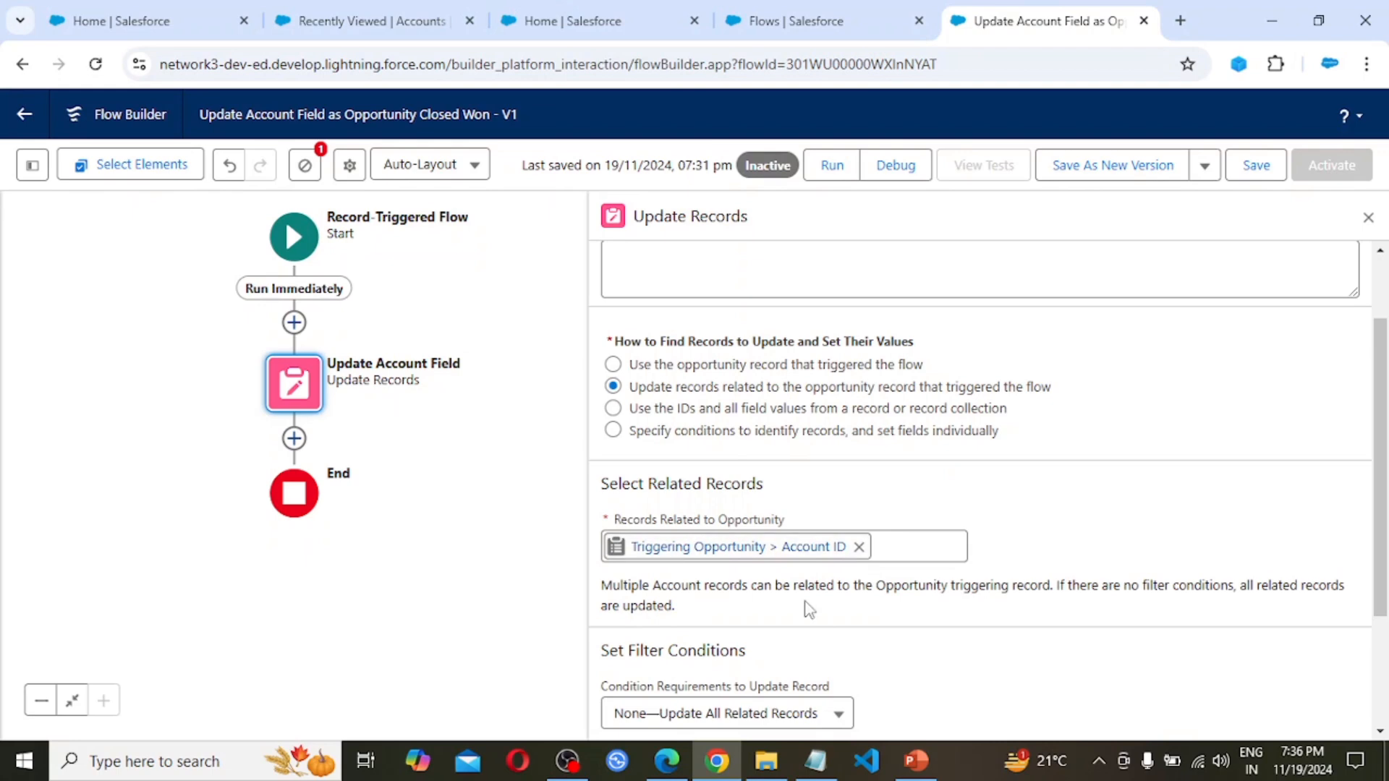
{"action": "scroll", "coordinate": [808, 610], "scroll_direction": "down", "scroll_amount": 1}
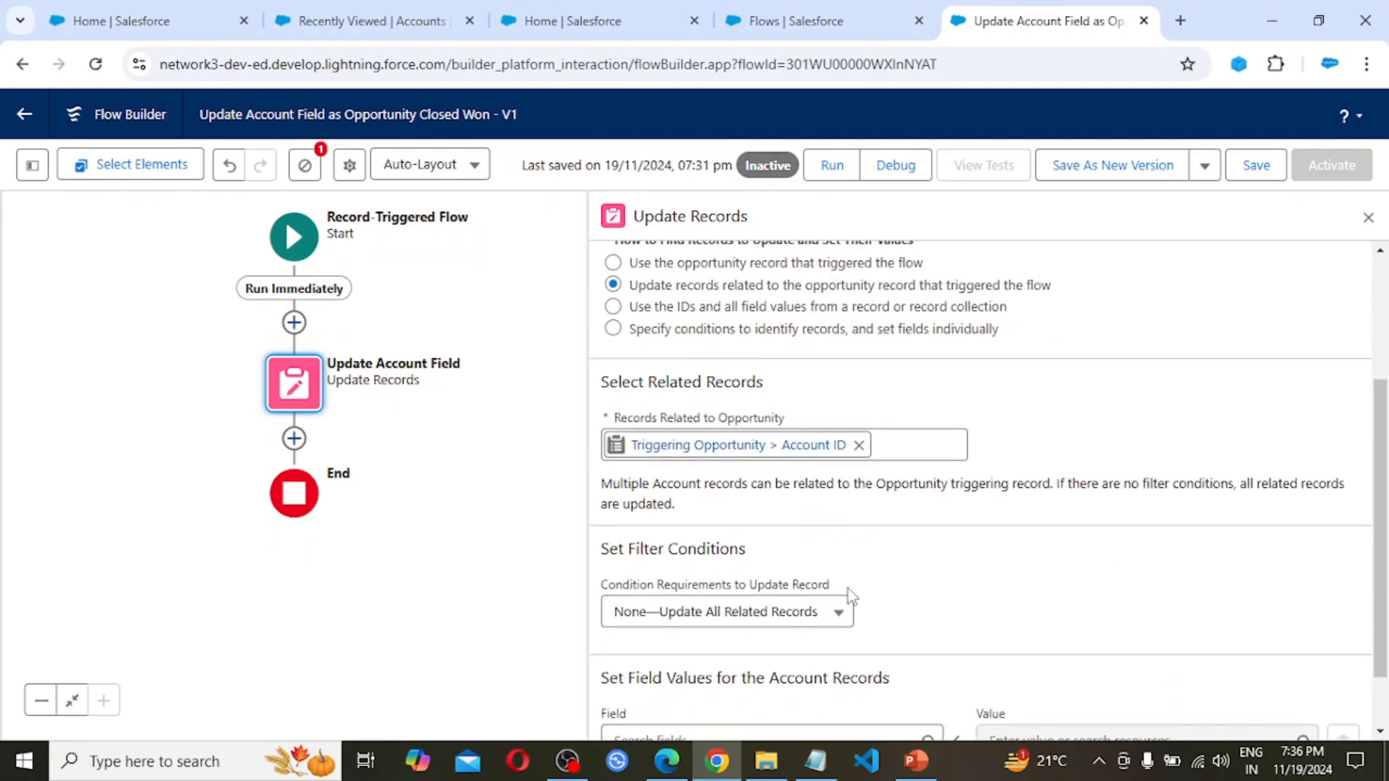
{"action": "scroll", "coordinate": [697, 694], "scroll_direction": "down", "scroll_amount": 1}
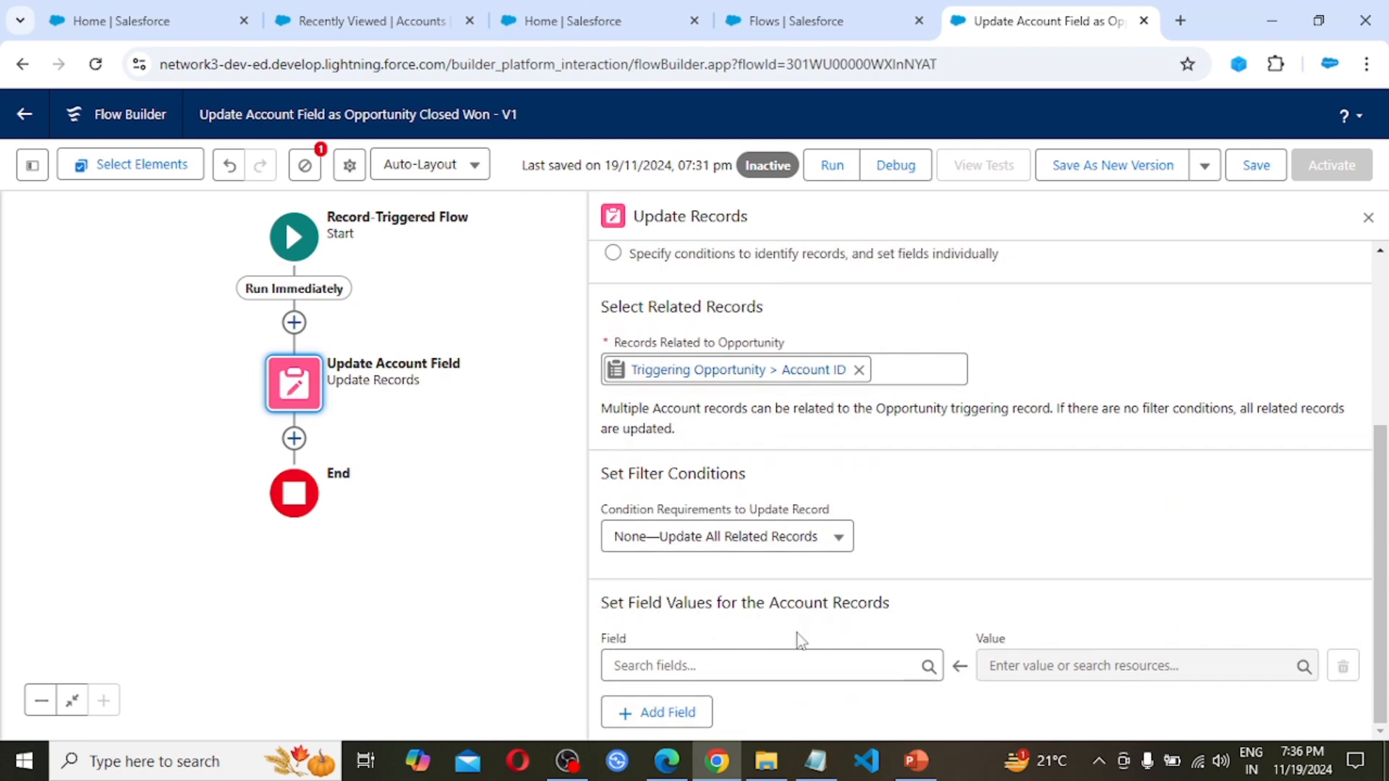
{"action": "left_click", "coordinate": [748, 671]}
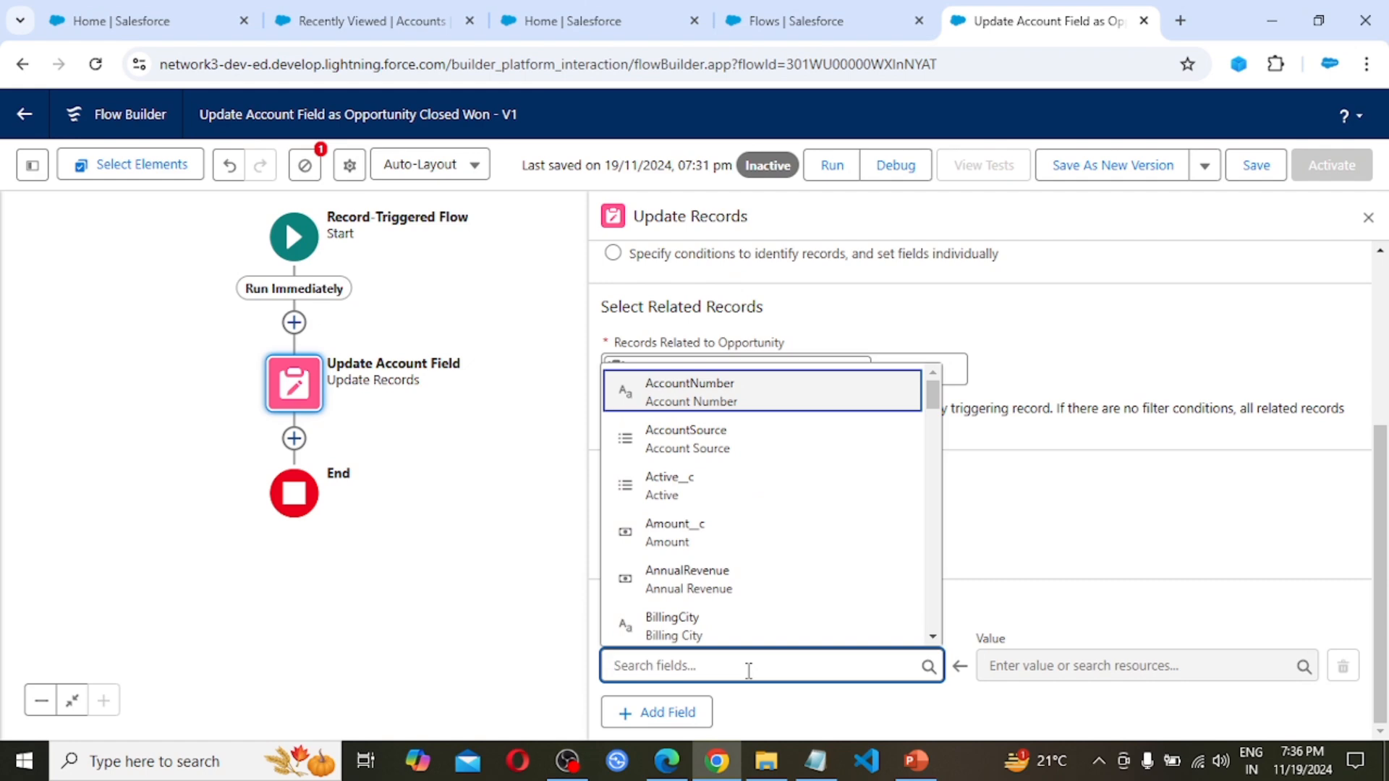
{"action": "left_click", "coordinate": [707, 482]}
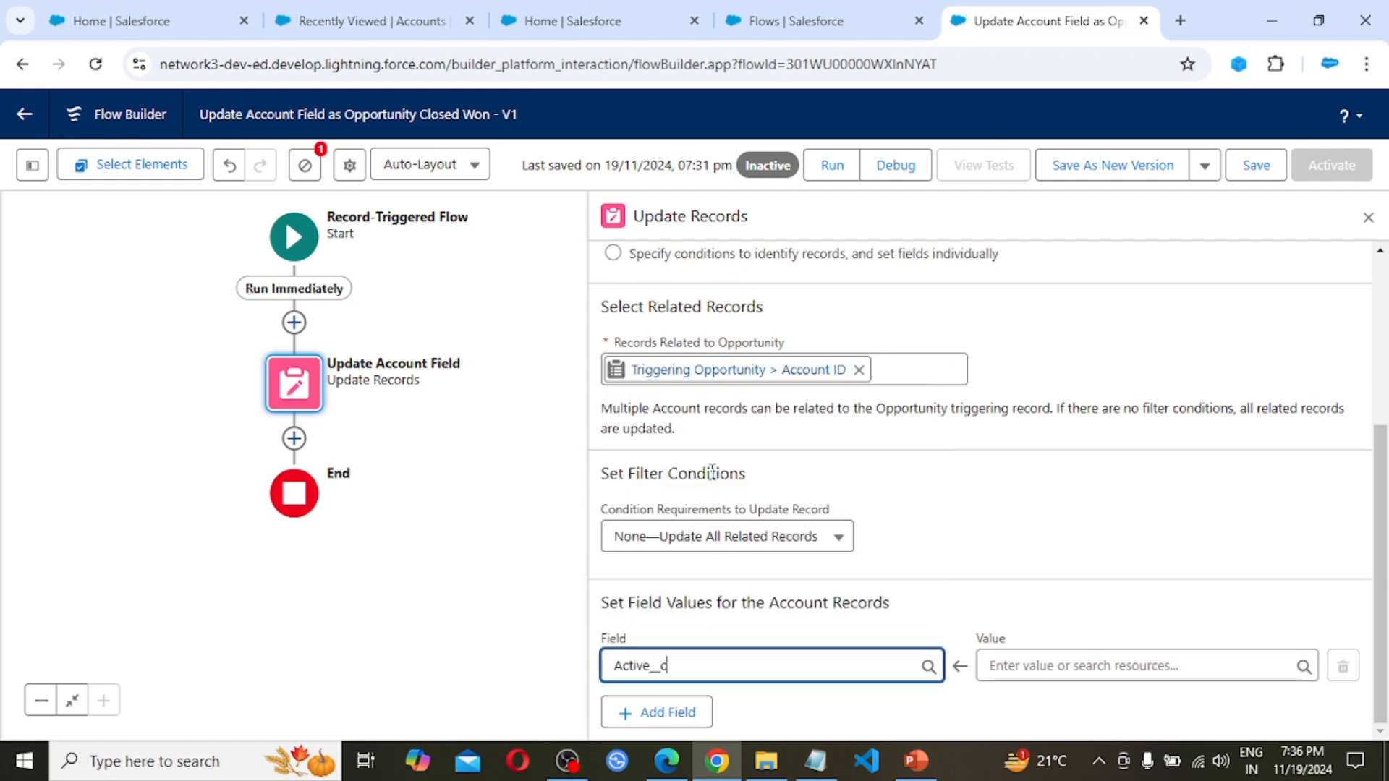
{"action": "left_click", "coordinate": [1116, 667]}
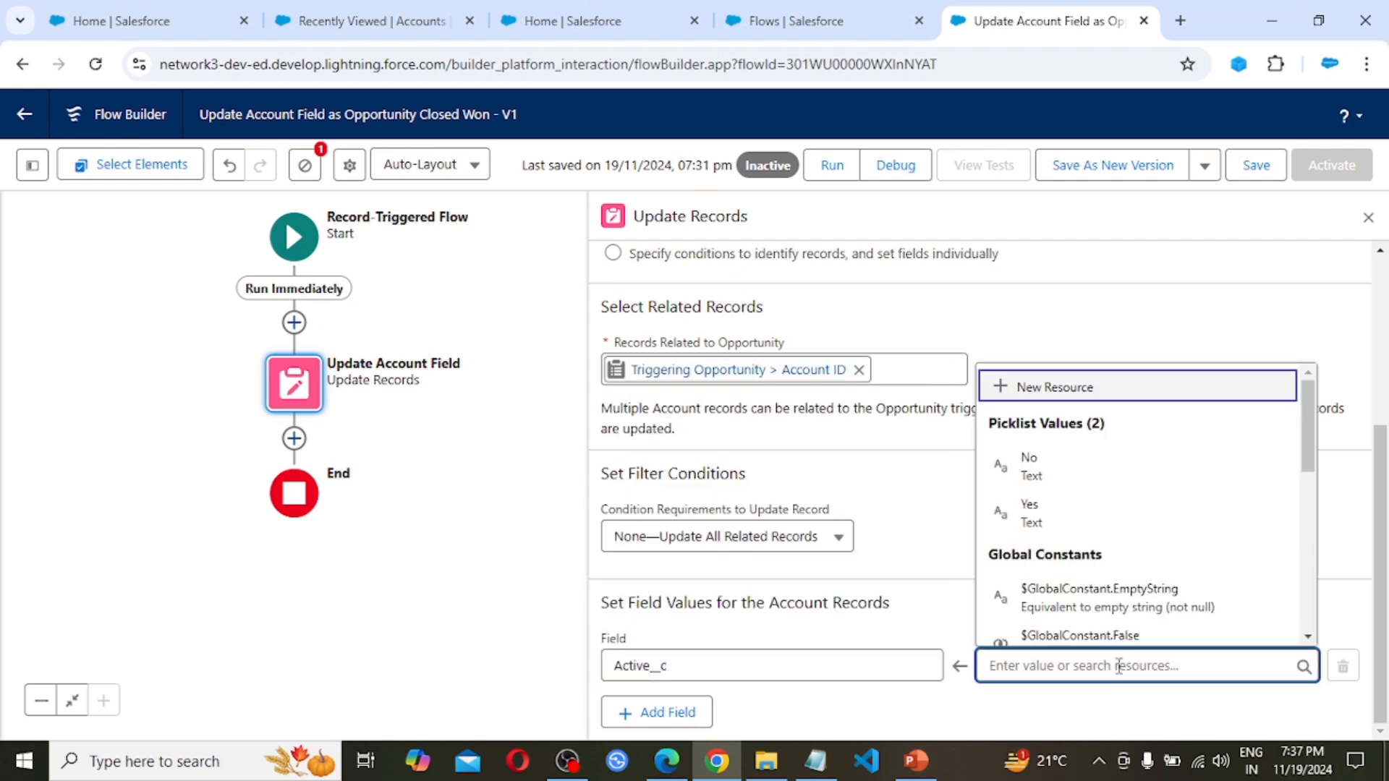
{"action": "left_click", "coordinate": [1090, 523]}
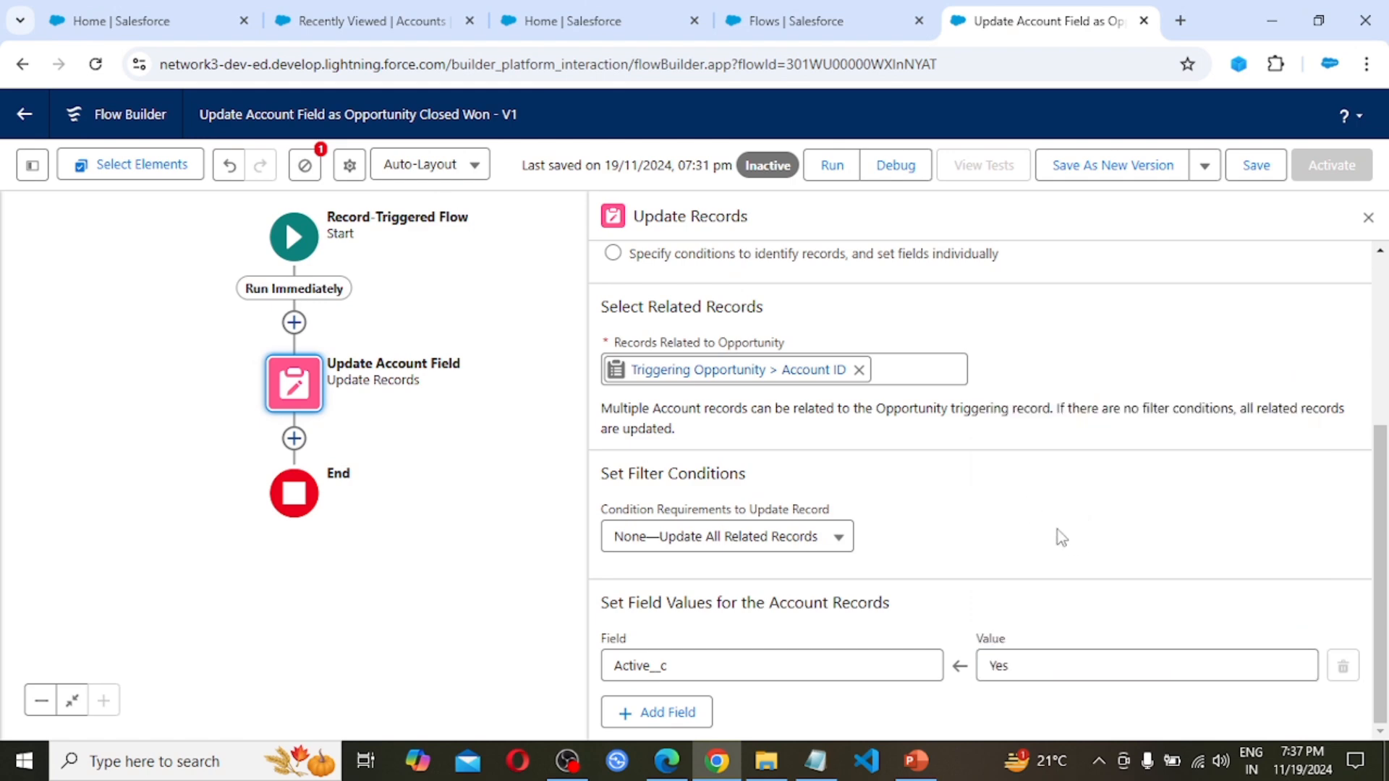
- Review the Update Account Field element's settings and save the flow
{"action": "scroll", "coordinate": [1056, 527], "scroll_direction": "up", "scroll_amount": 4}
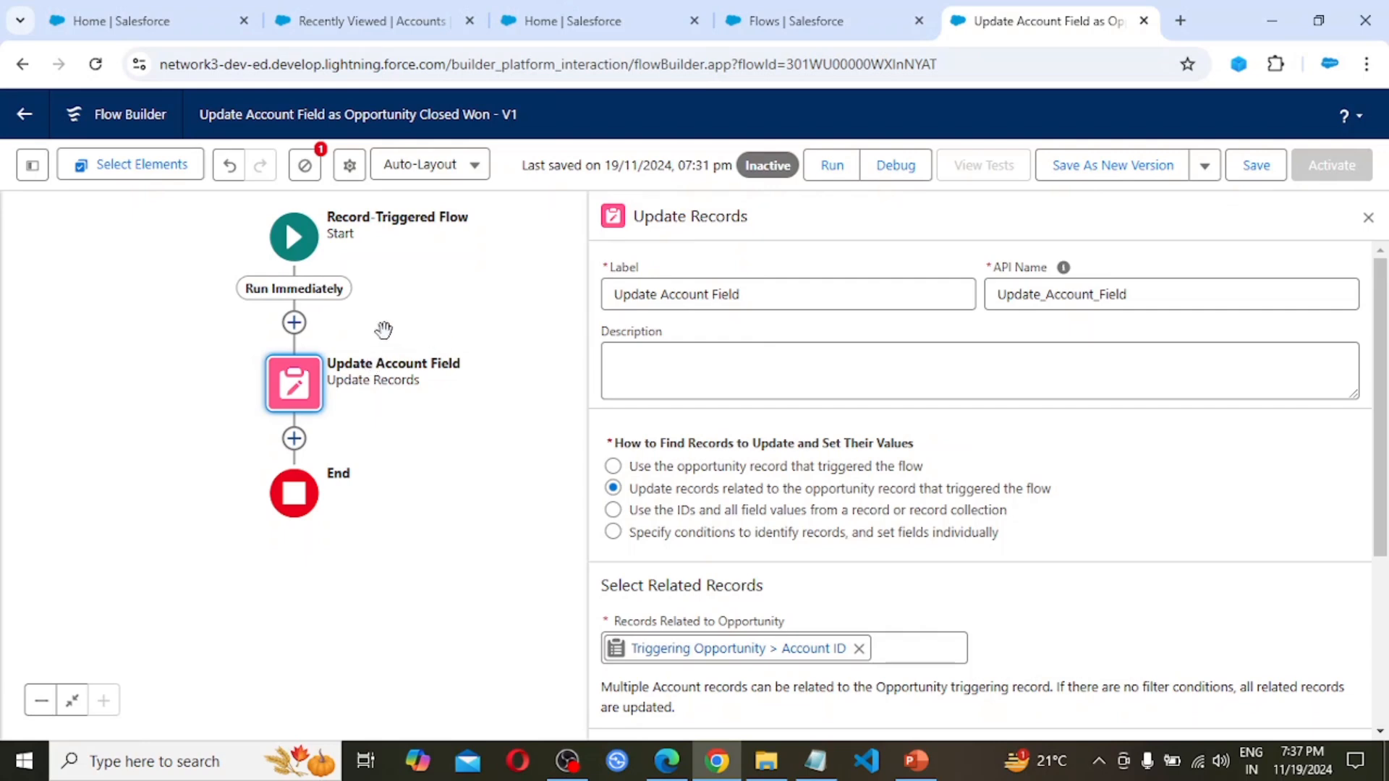
{"action": "scroll", "coordinate": [897, 499], "scroll_direction": "down", "scroll_amount": 2}
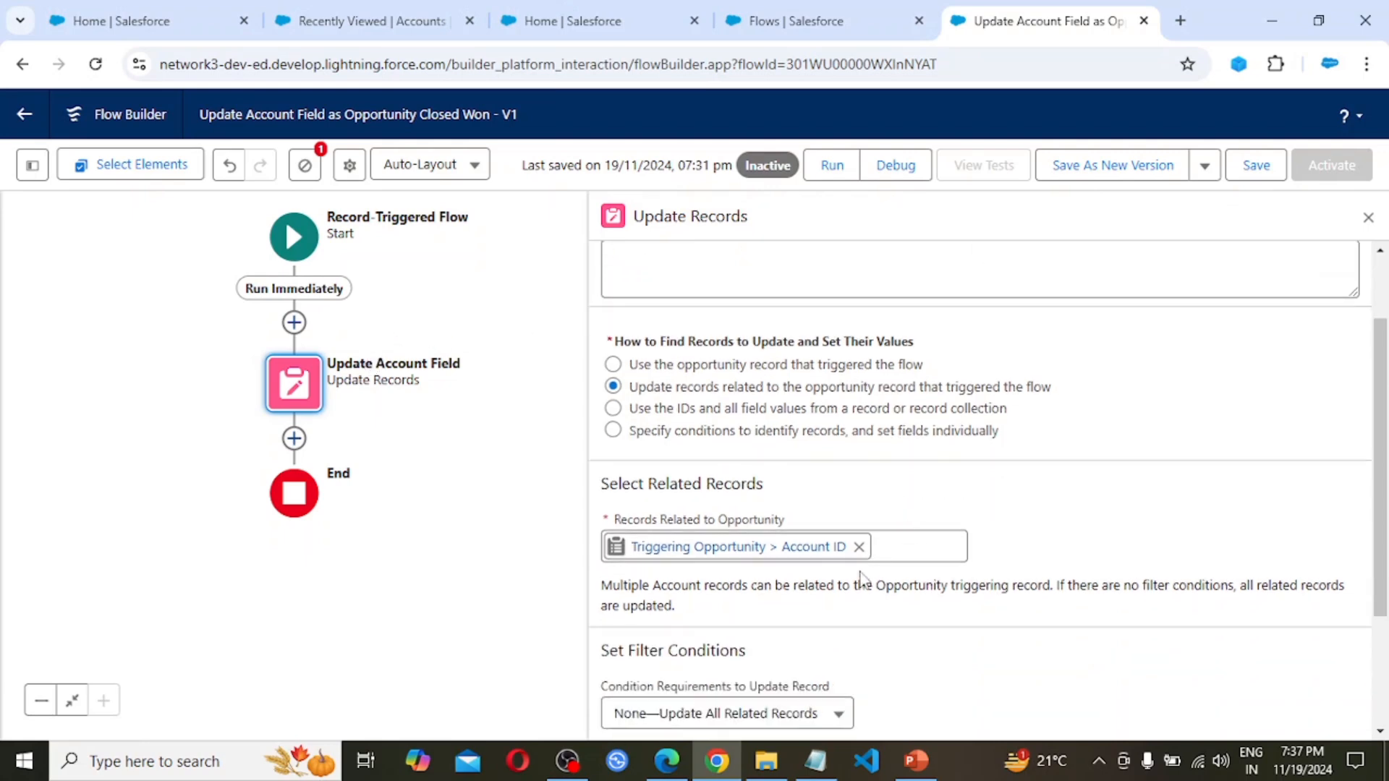
{"action": "scroll", "coordinate": [868, 576], "scroll_direction": "down", "scroll_amount": 2}
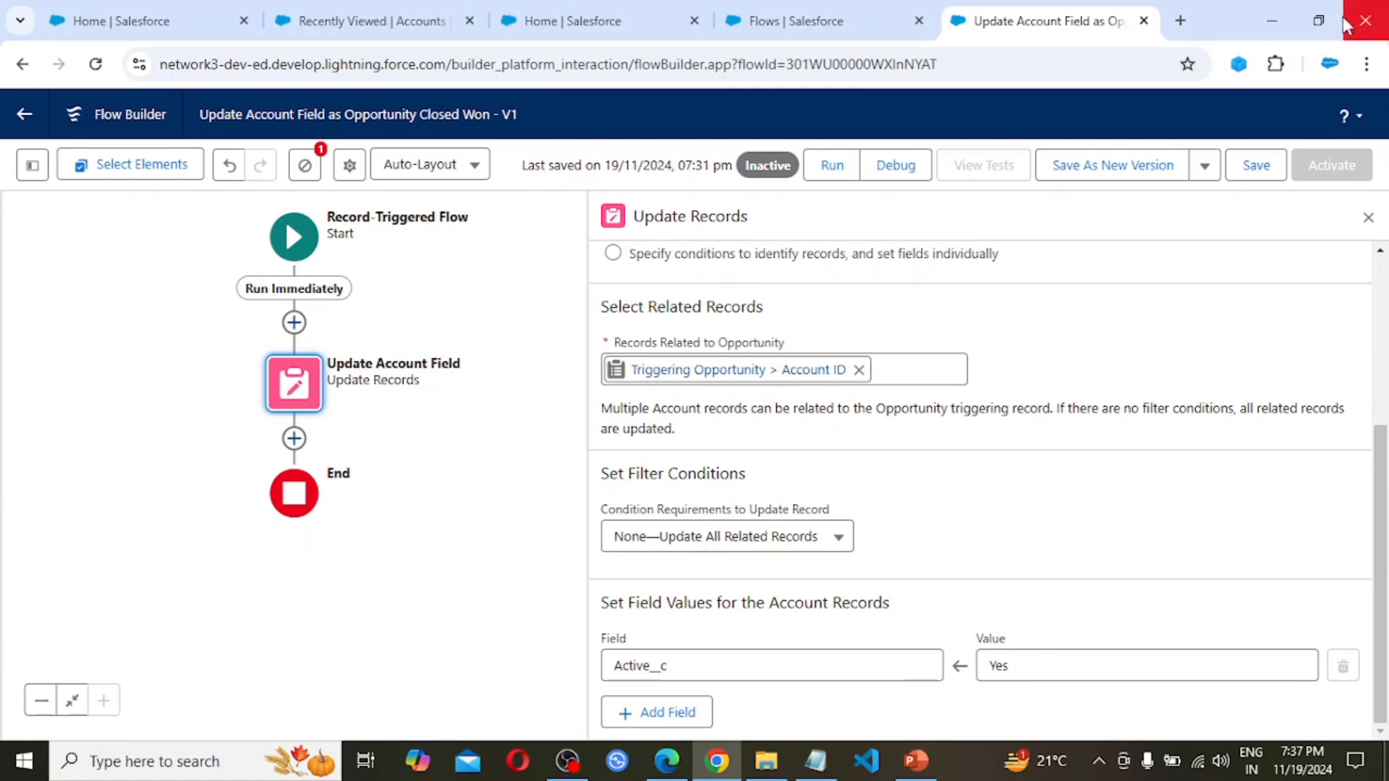
{"action": "left_click", "coordinate": [1259, 168]}
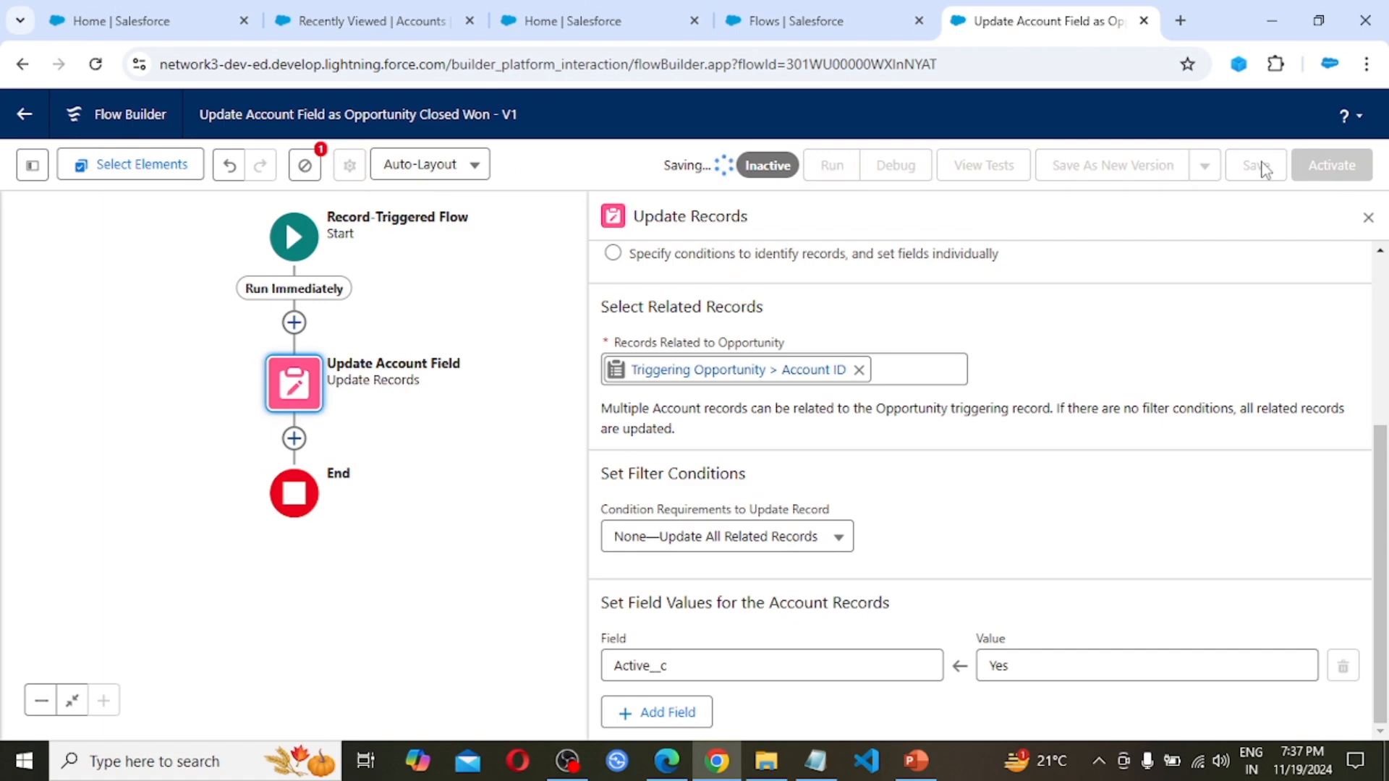
{"action": "scroll", "coordinate": [1001, 437], "scroll_direction": "up", "scroll_amount": 4}
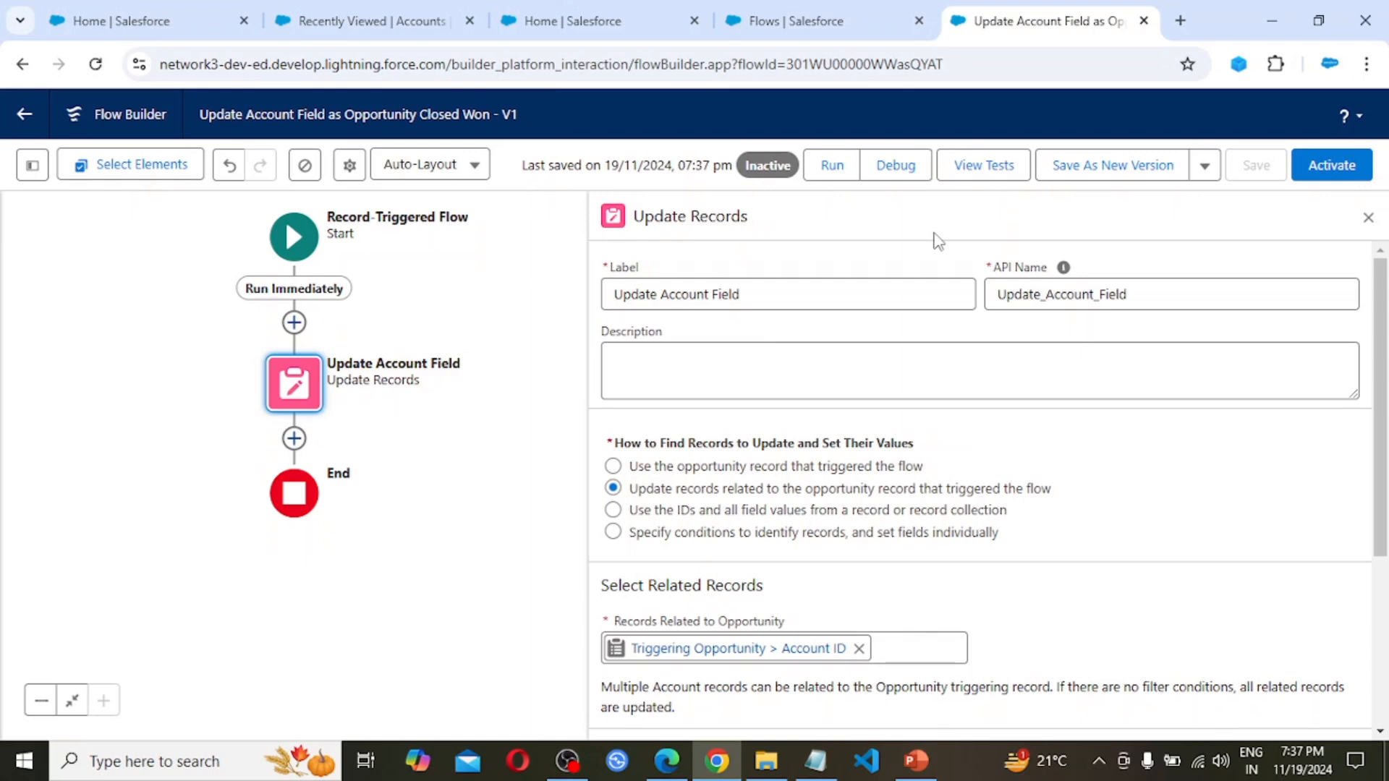
- Open the flow's debug setup and examine the Run Immediately path, debug options and triggering record field
{"action": "left_click", "coordinate": [895, 166]}
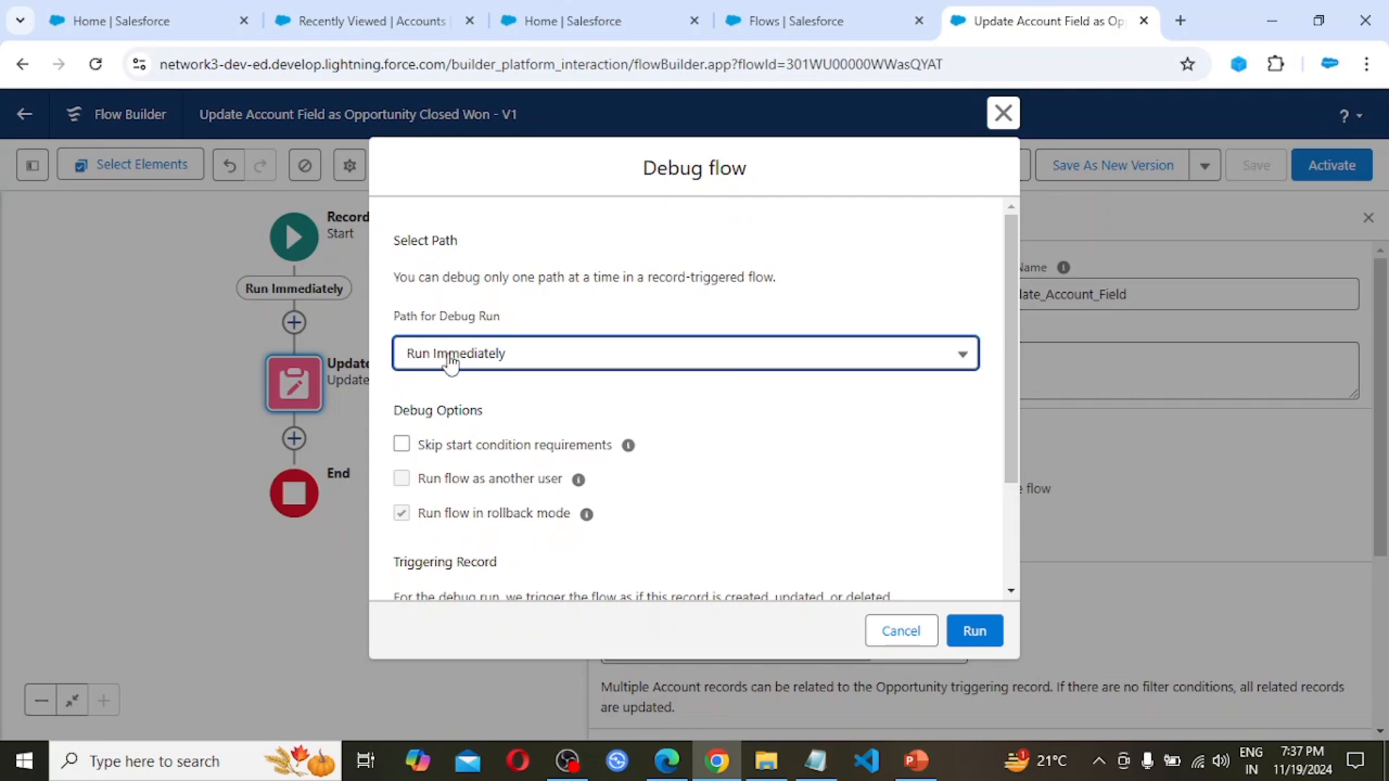
{"action": "left_click", "coordinate": [510, 354]}
{"action": "left_click", "coordinate": [508, 356]}
{"action": "scroll", "coordinate": [675, 434], "scroll_direction": "down", "scroll_amount": 2}
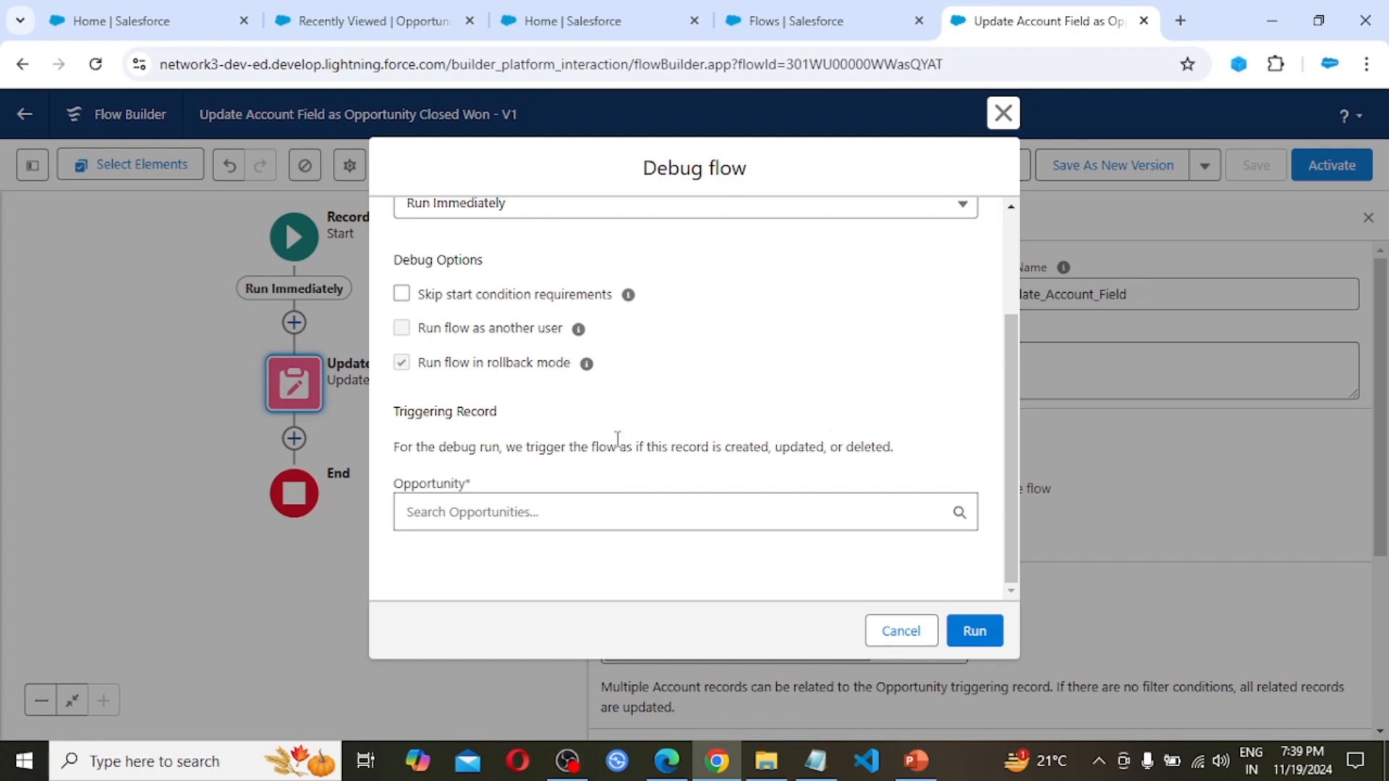
- Switch to the Opportunities list, start a new opportunity and name it "Test RT Opp"
{"action": "left_click", "coordinate": [357, 10]}
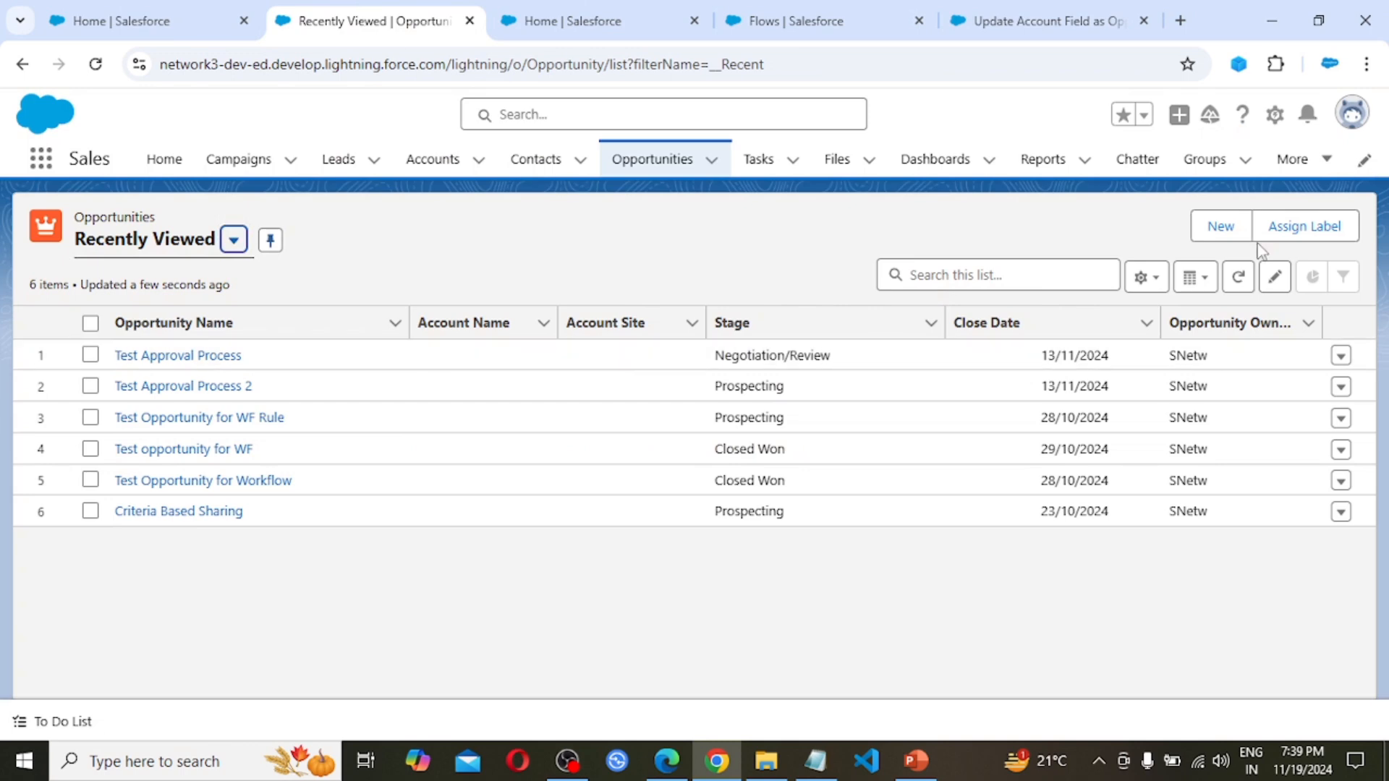
{"action": "left_click", "coordinate": [1222, 236]}
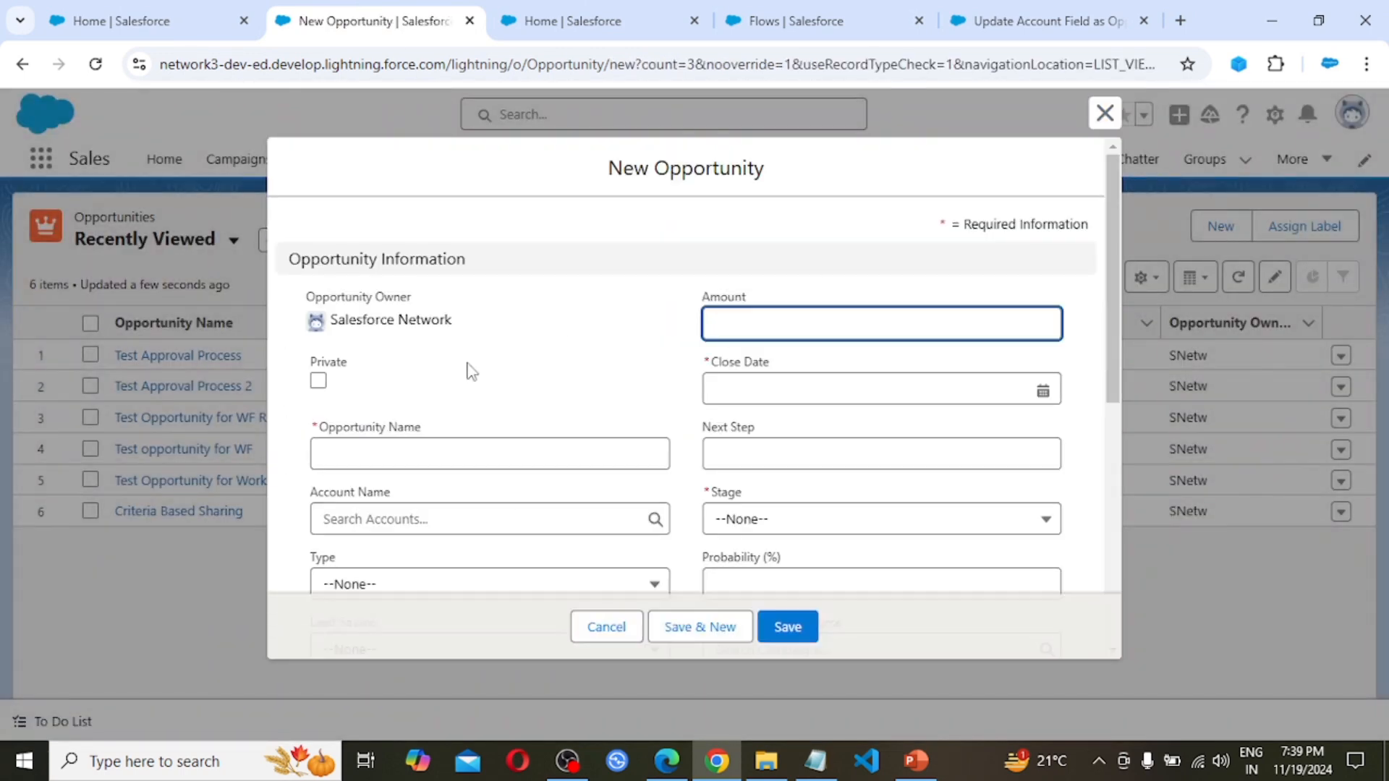
{"action": "left_click", "coordinate": [355, 452]}
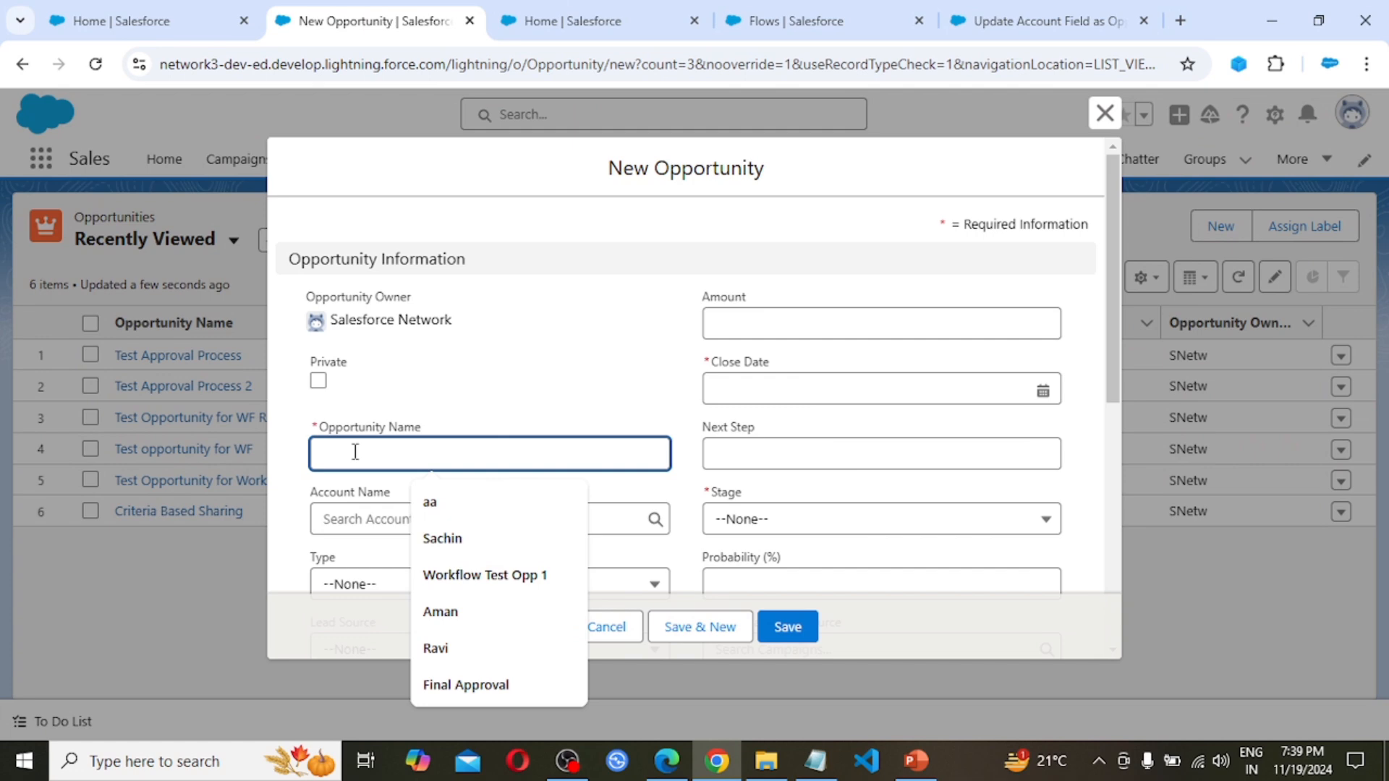
{"action": "type", "text": "Test"}
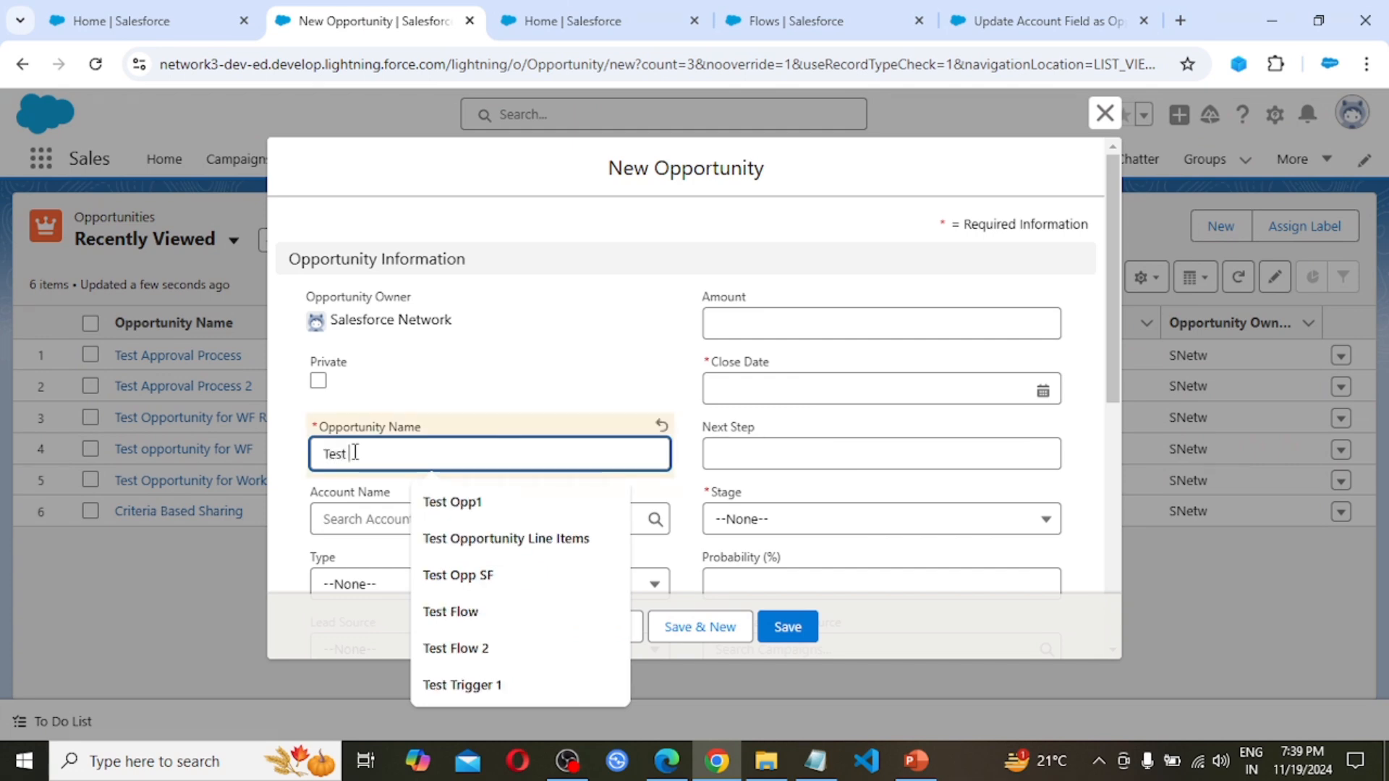
{"action": "type", "text": " E"}
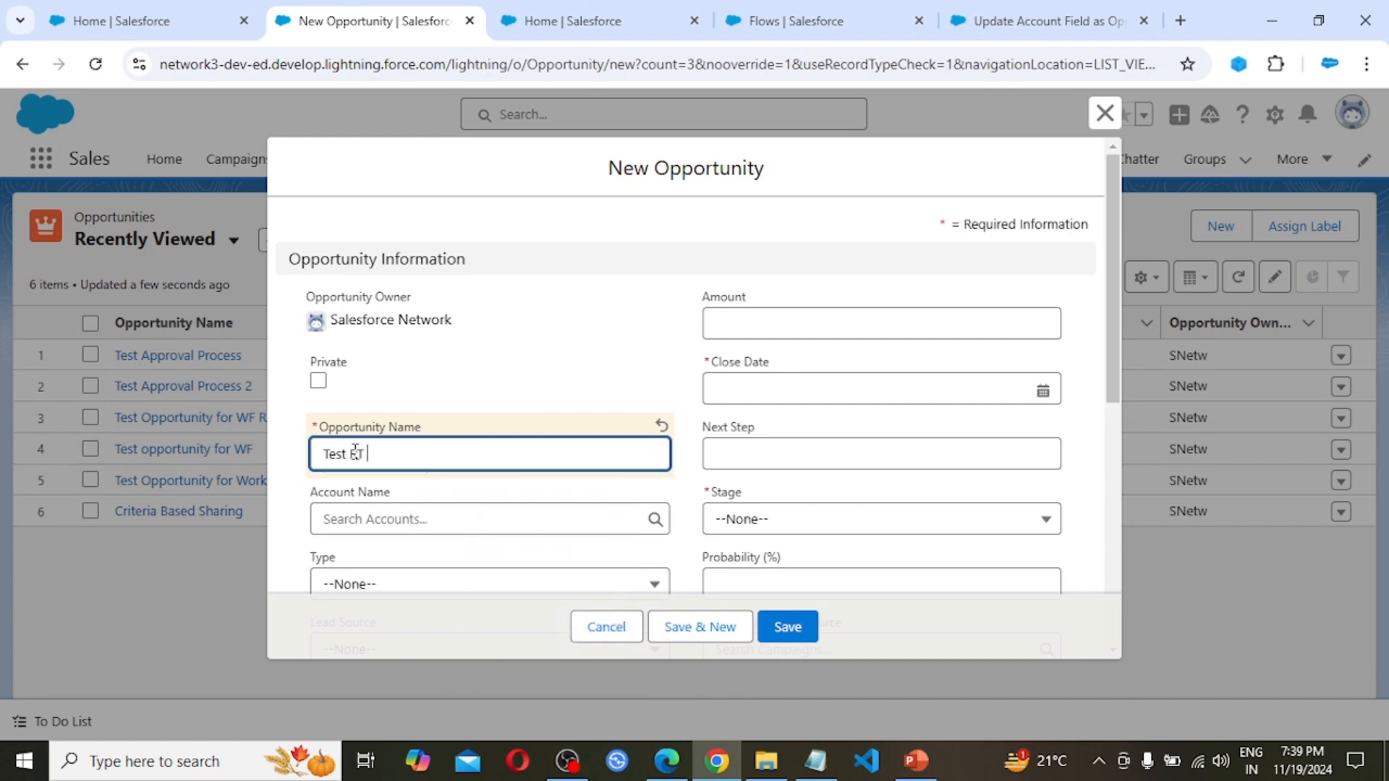
{"action": "type", "text": "T Opp"}
- Create a new account named "RT Opp" from the opportunity's account lookup and save it as the related account
{"action": "left_click", "coordinate": [476, 523]}
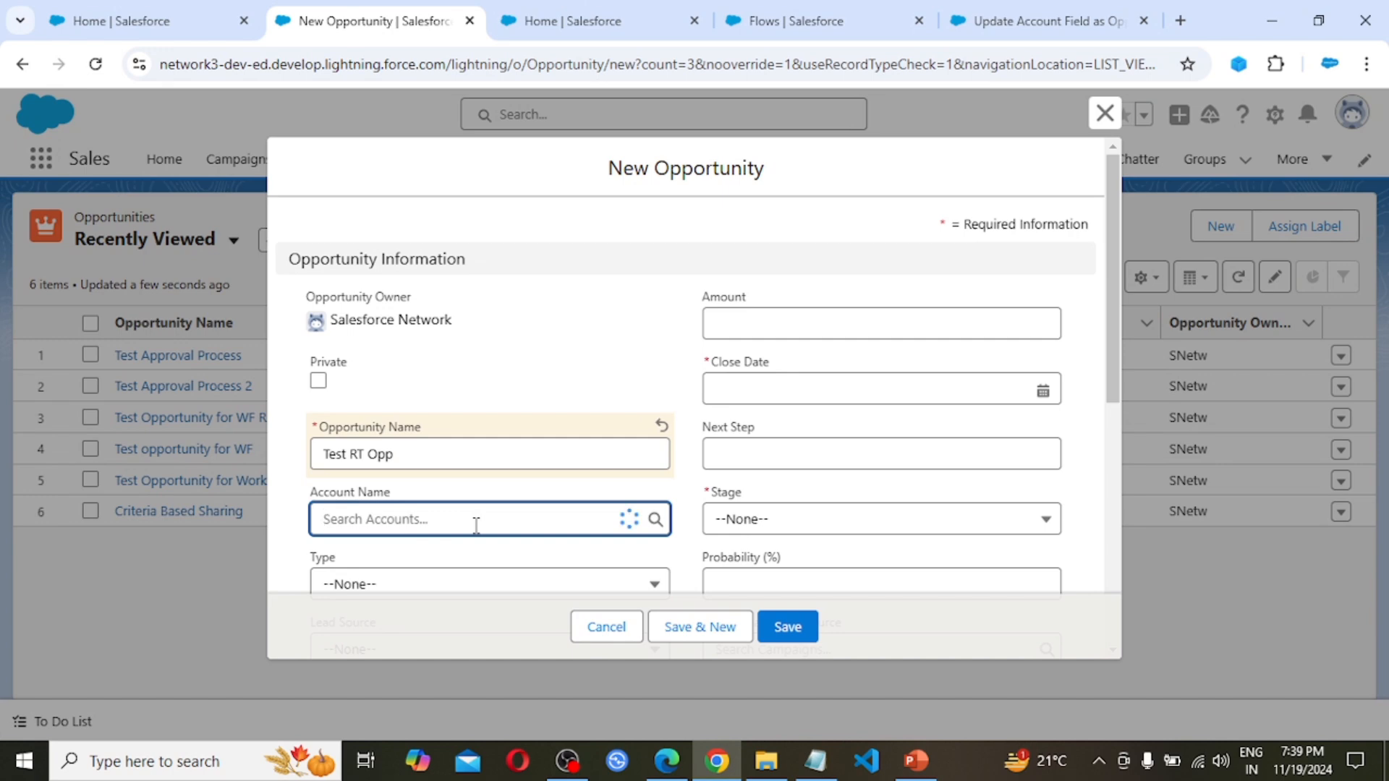
{"action": "left_click", "coordinate": [395, 699]}
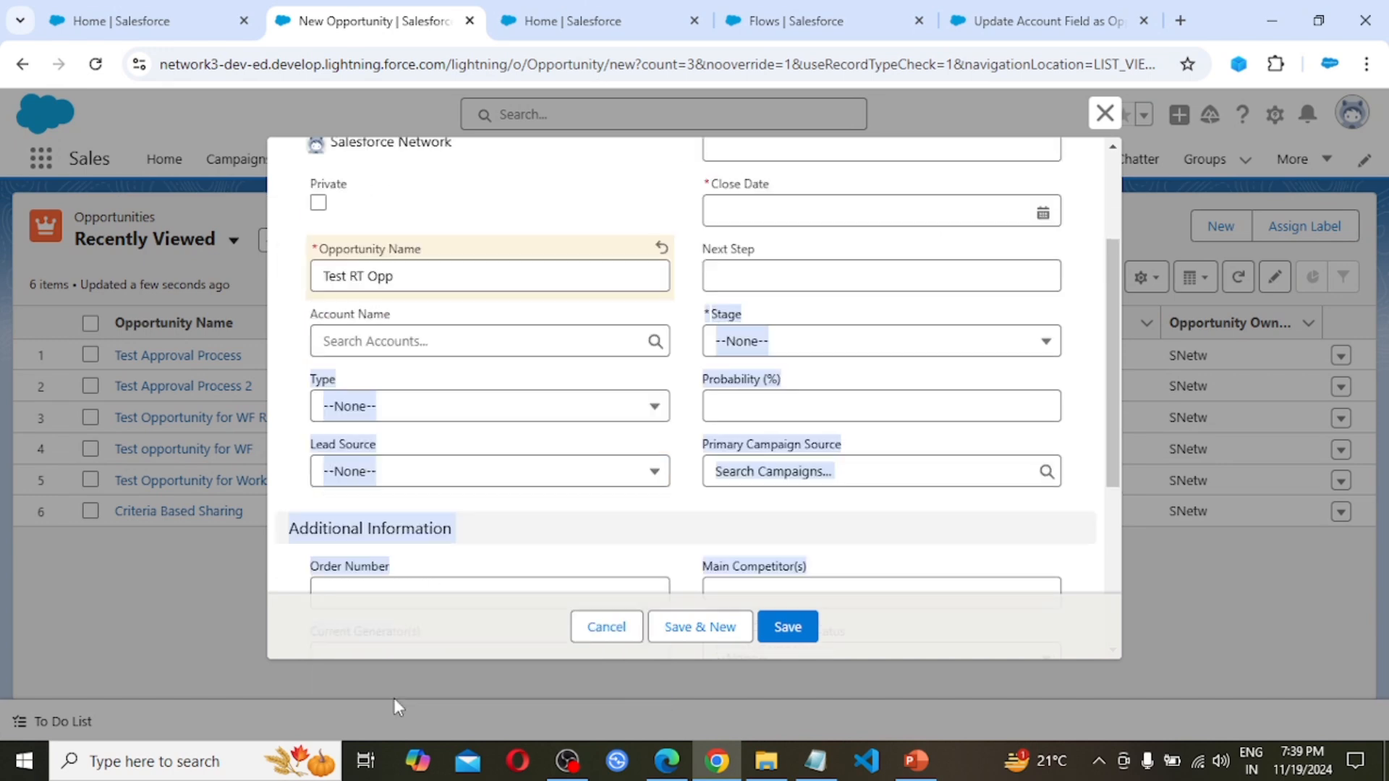
{"action": "left_click", "coordinate": [368, 348]}
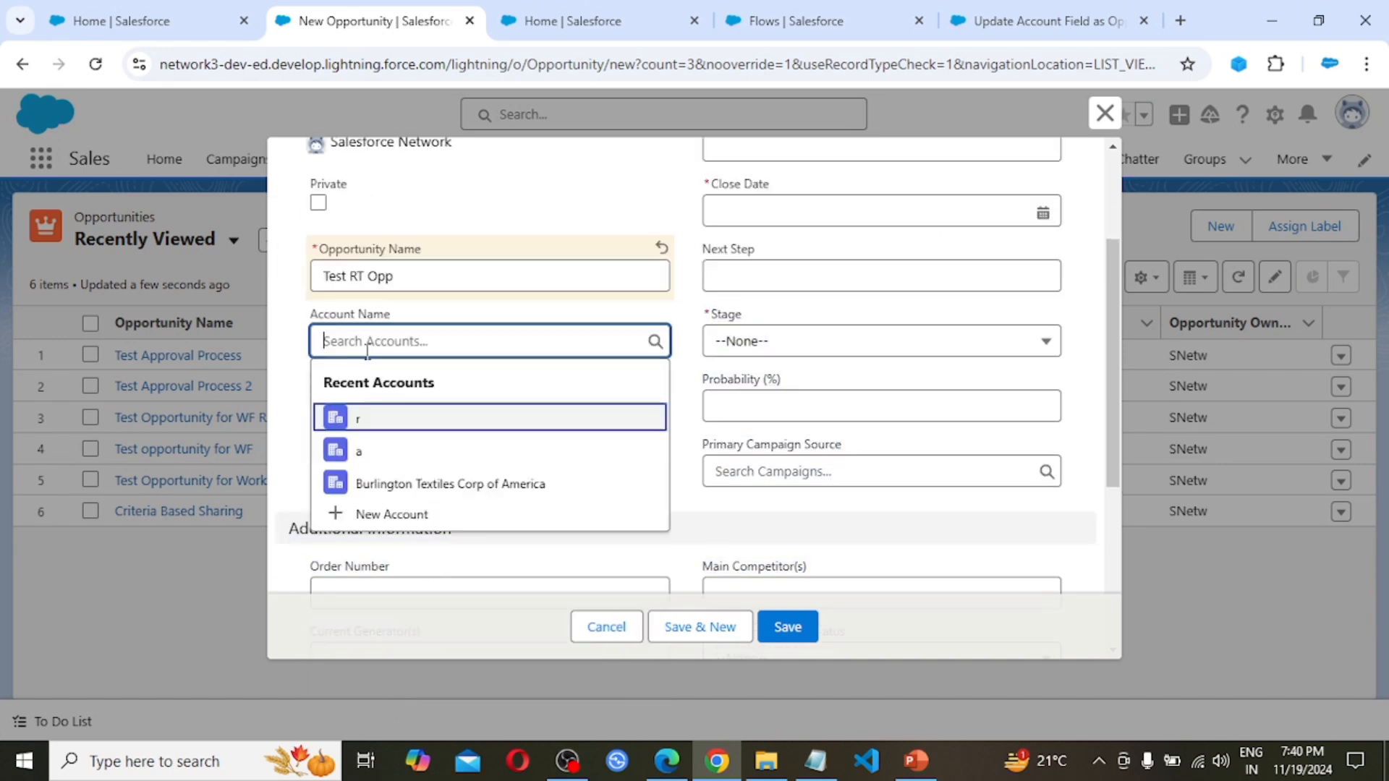
{"action": "left_click", "coordinate": [371, 511]}
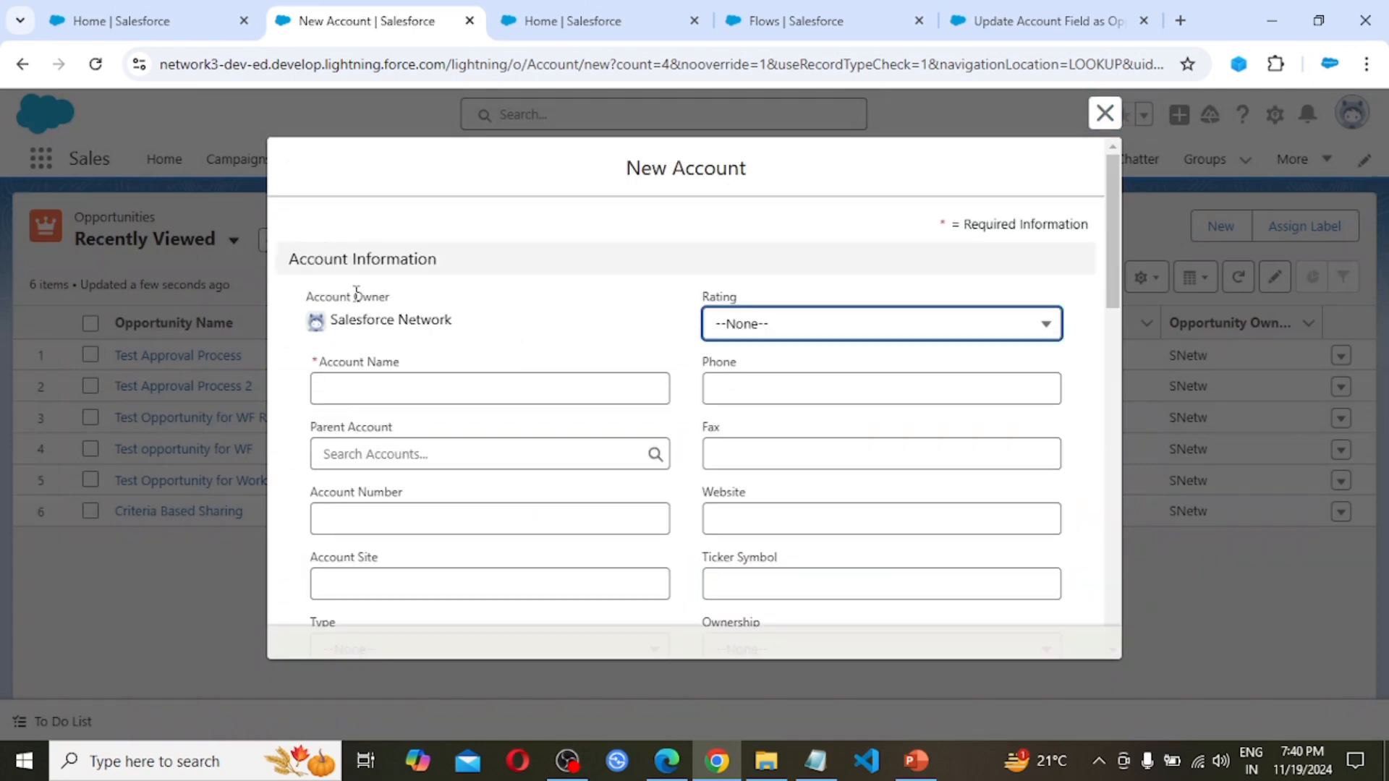
{"action": "left_click", "coordinate": [346, 390]}
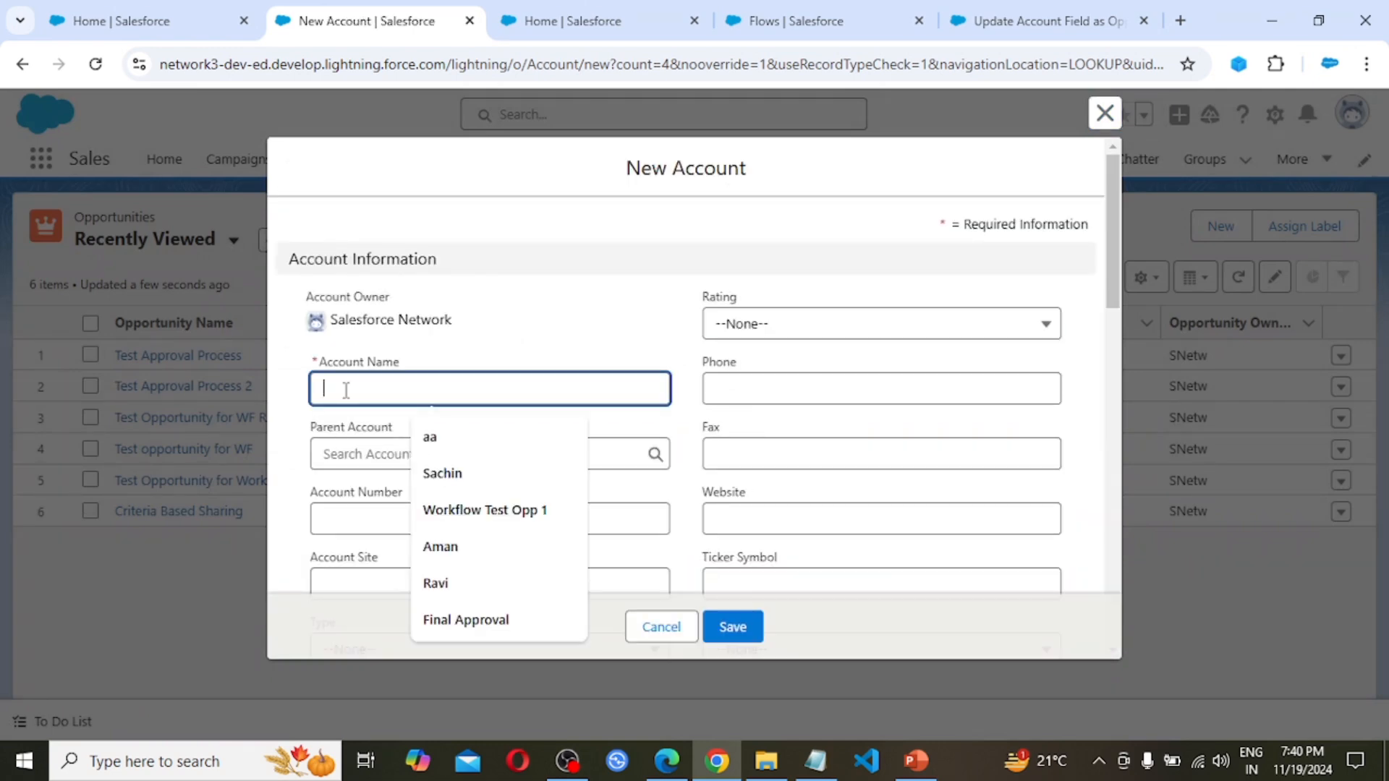
{"action": "type", "text": "RT "}
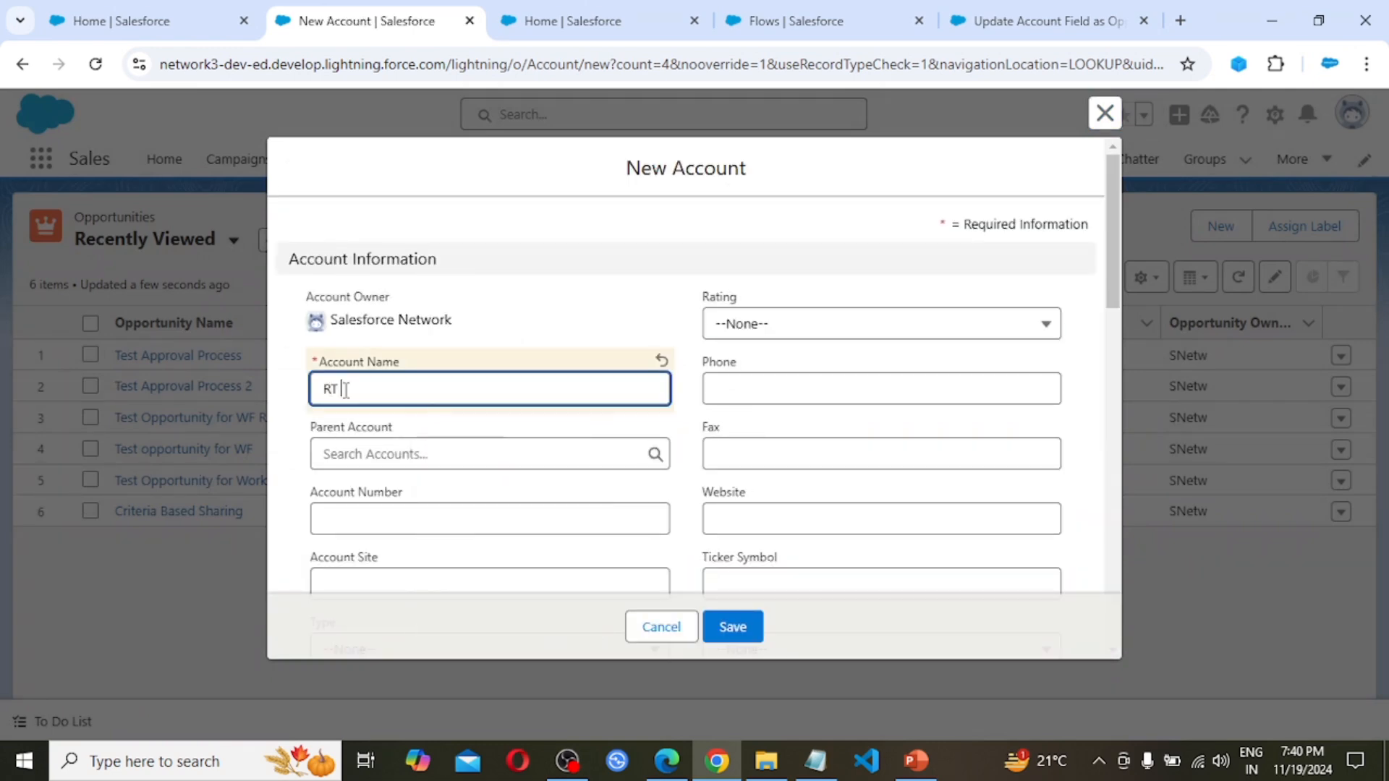
{"action": "type", "text": "Opp"}
{"action": "left_click", "coordinate": [741, 628]}
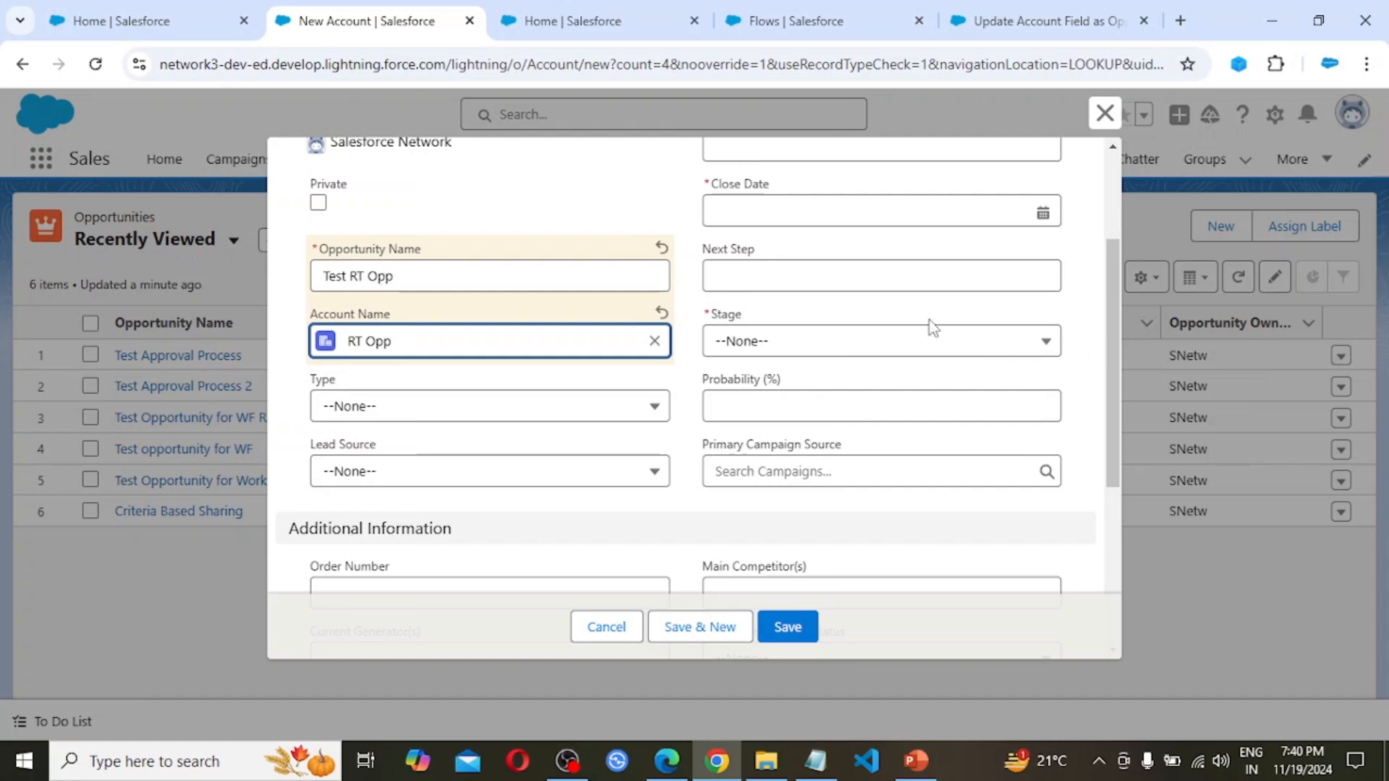
- Set the opportunity's close date to 19/11/2024 and its stage to Prospecting, and save the record
{"action": "scroll", "coordinate": [932, 328], "scroll_direction": "up", "scroll_amount": 2}
{"action": "left_click", "coordinate": [1027, 325]}
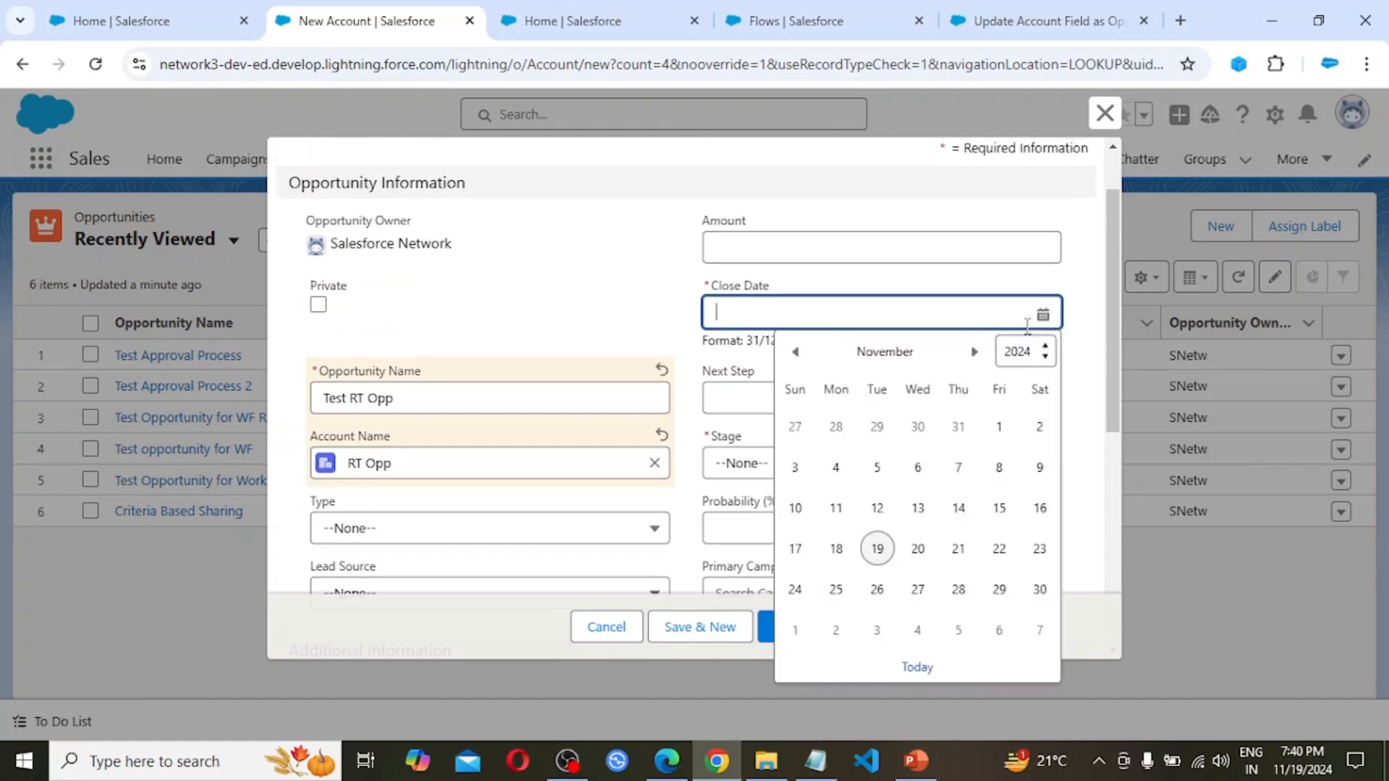
{"action": "left_click", "coordinate": [876, 548]}
{"action": "scroll", "coordinate": [789, 439], "scroll_direction": "down", "scroll_amount": 2}
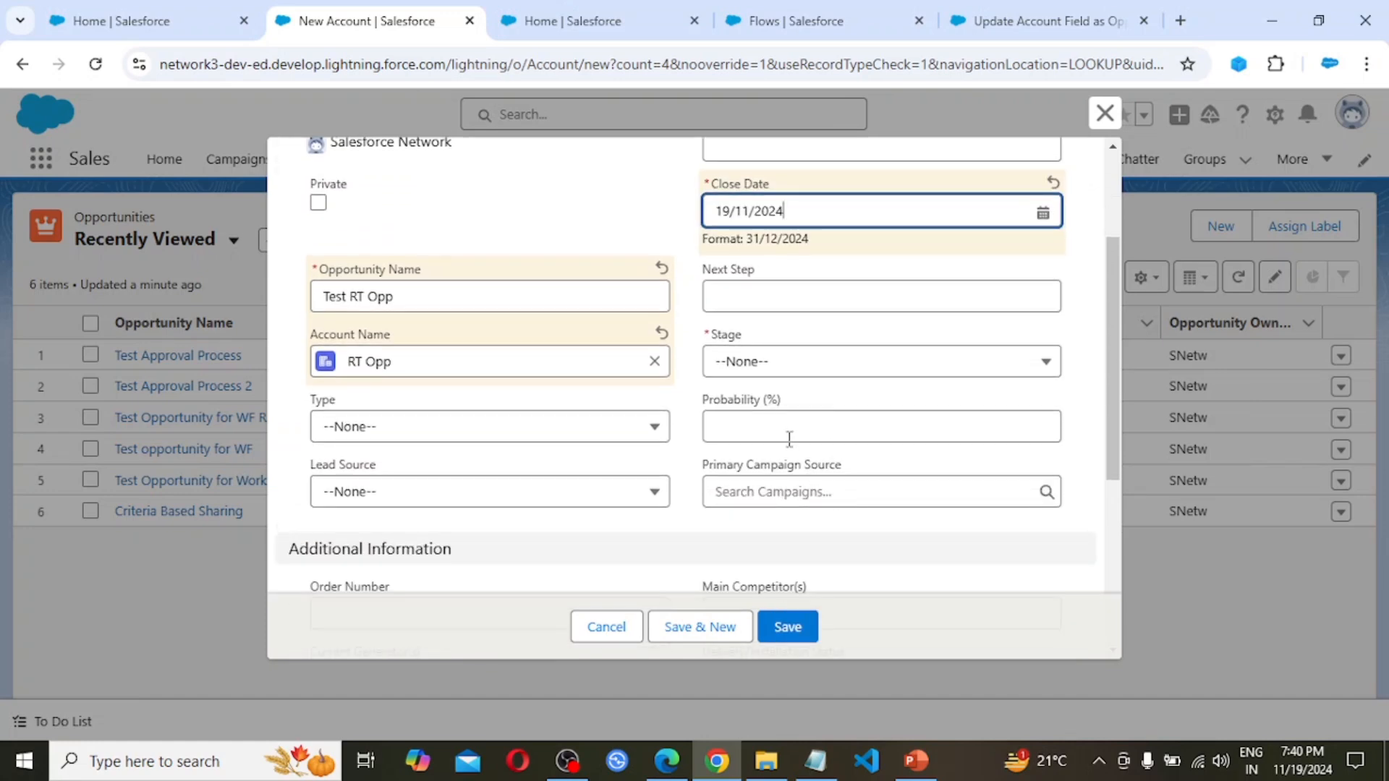
{"action": "left_click", "coordinate": [808, 371]}
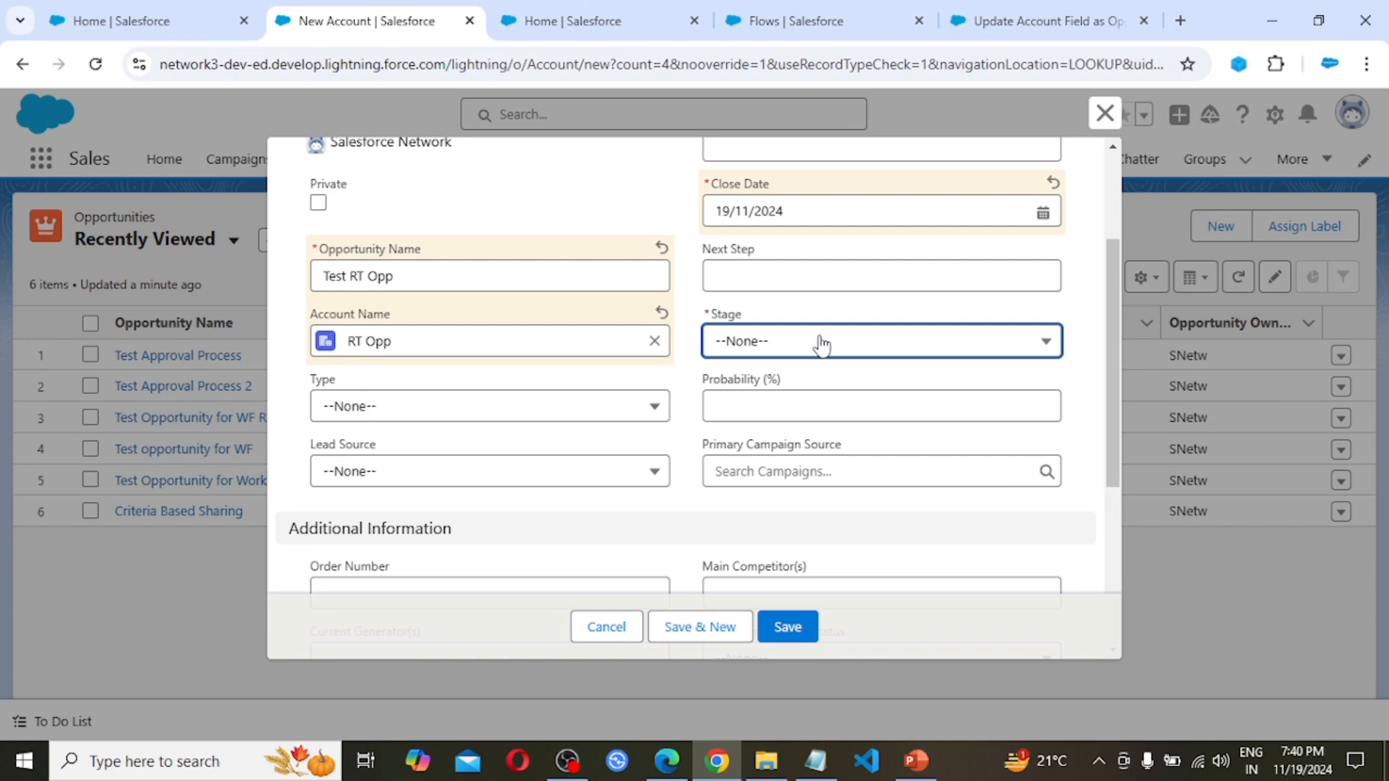
{"action": "left_click", "coordinate": [818, 344]}
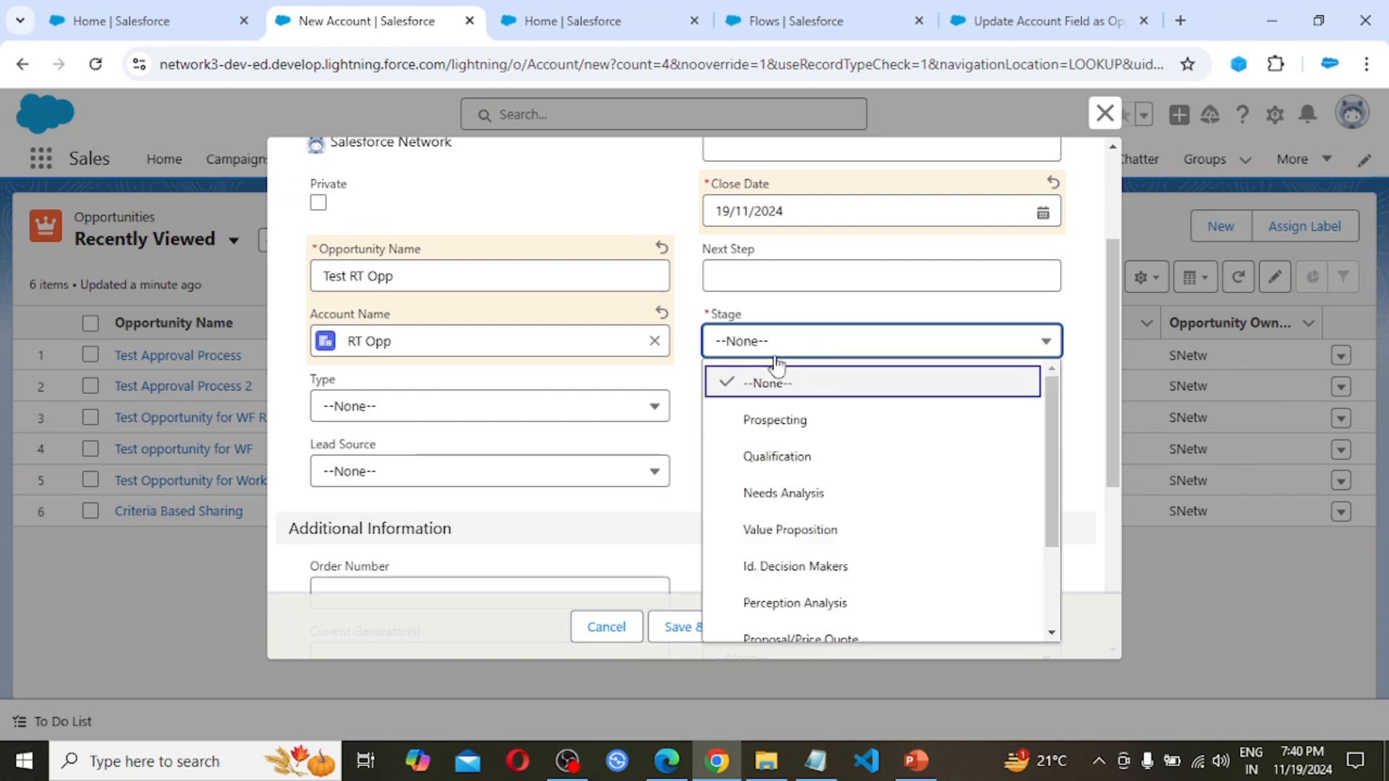
{"action": "left_click", "coordinate": [784, 422]}
{"action": "scroll", "coordinate": [780, 455], "scroll_direction": "down", "scroll_amount": 3}
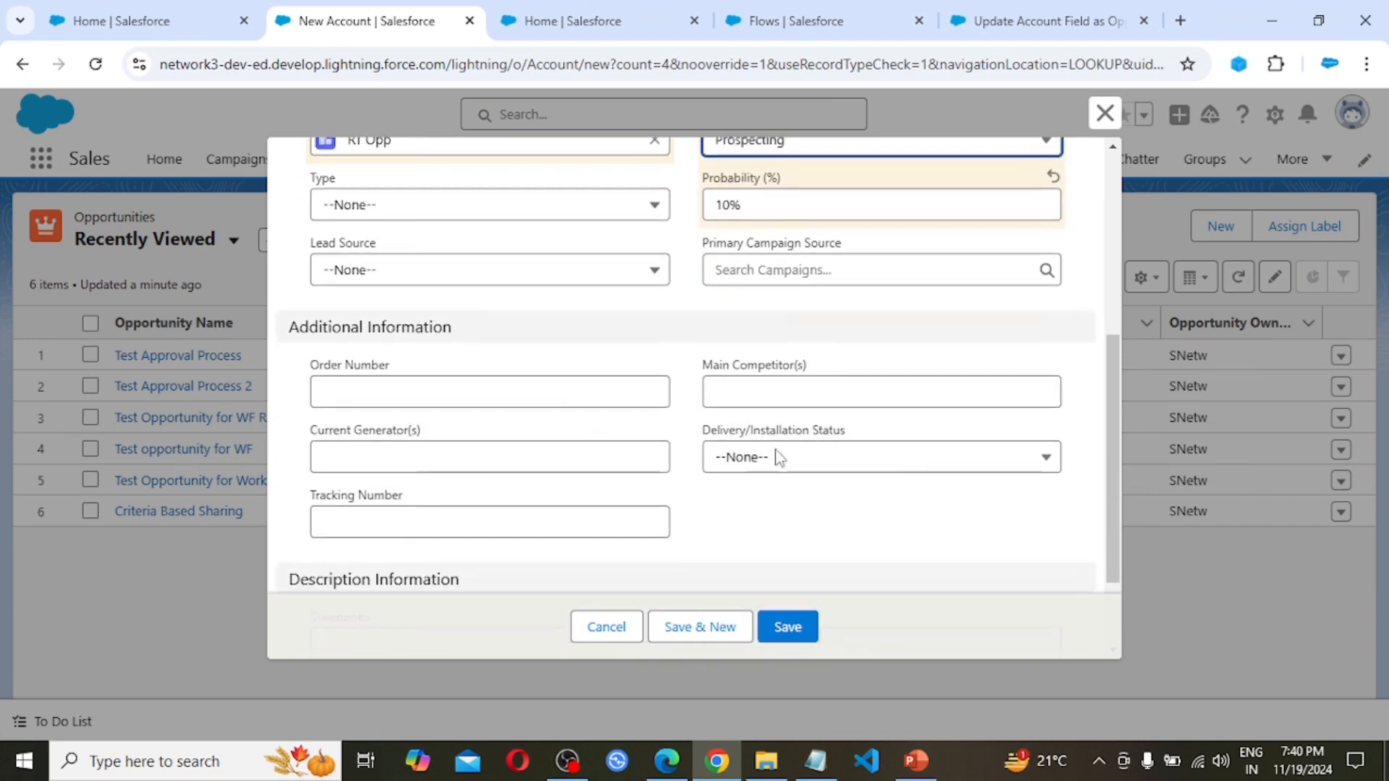
{"action": "scroll", "coordinate": [777, 454], "scroll_direction": "down", "scroll_amount": 2}
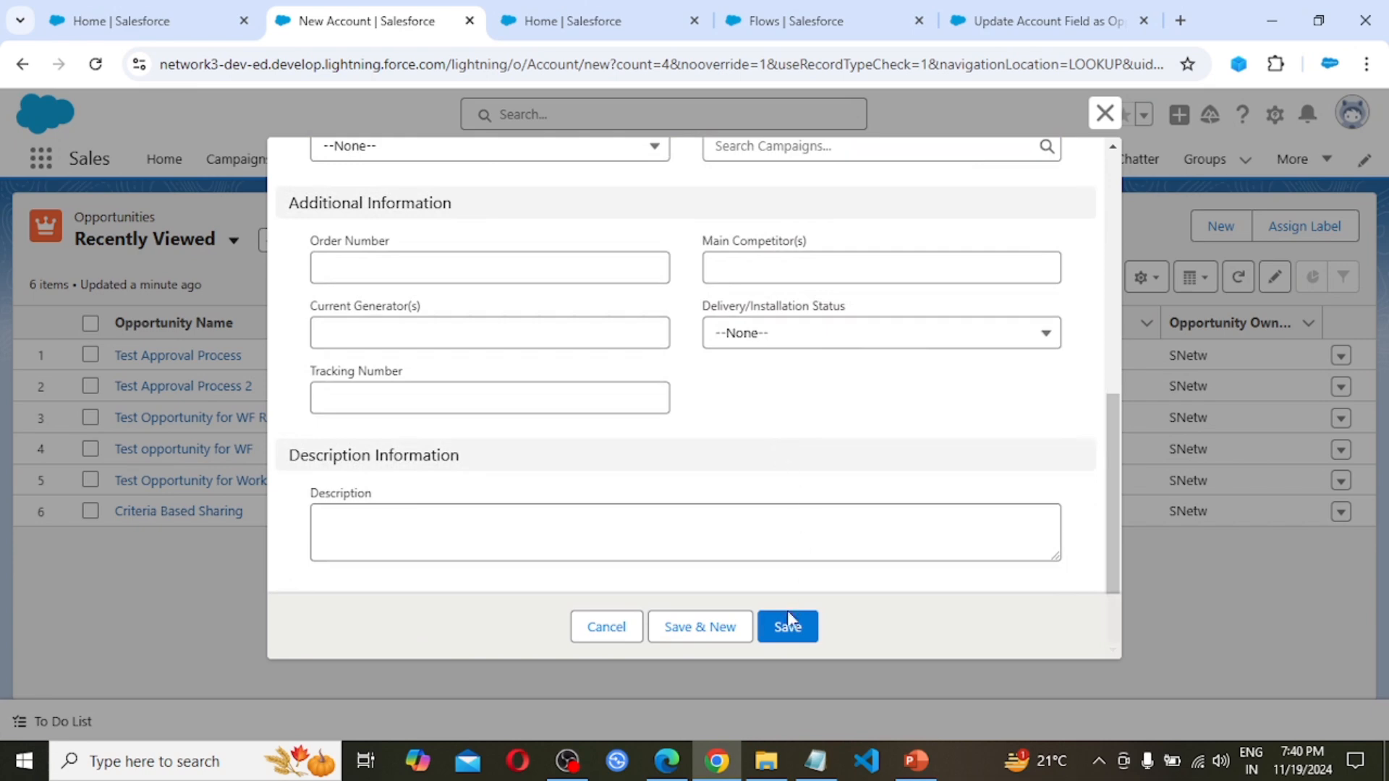
{"action": "left_click", "coordinate": [796, 629]}
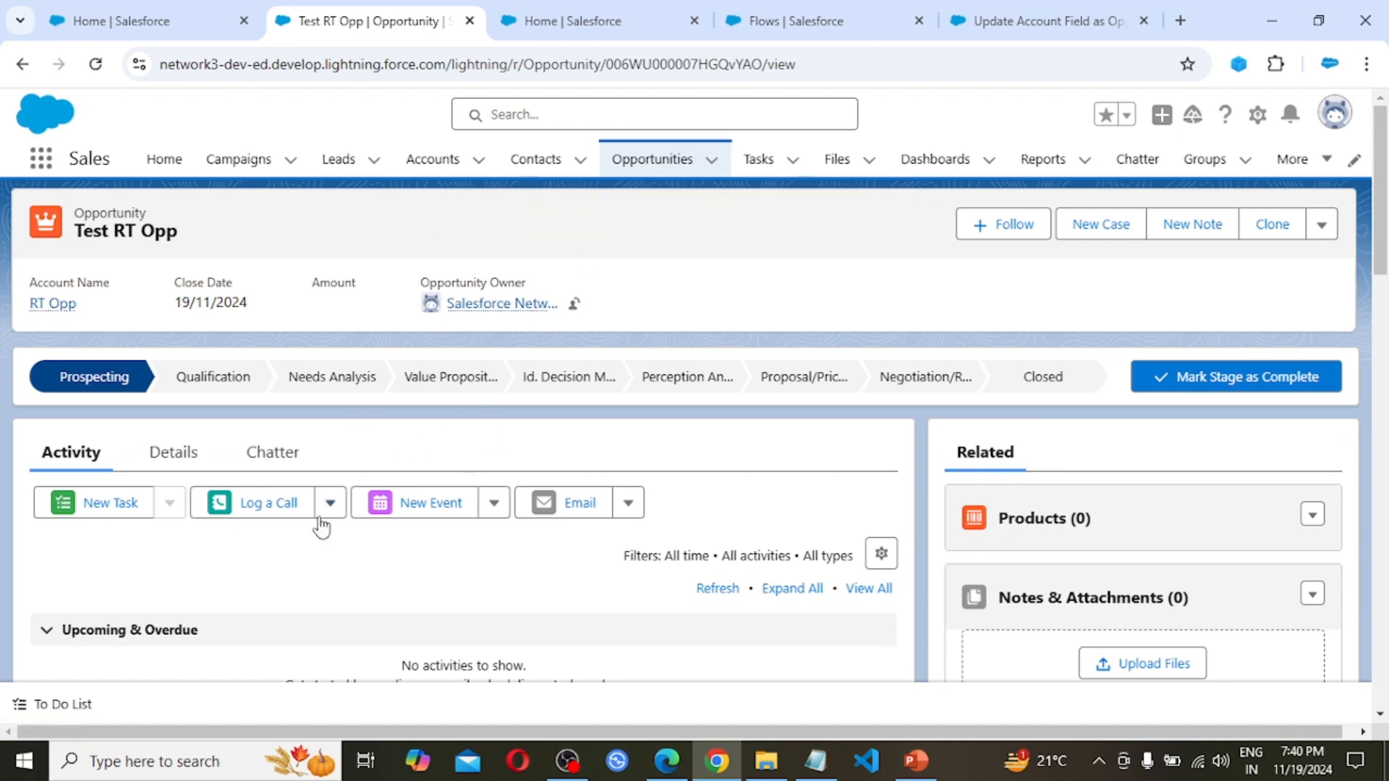
- Review the saved Test RT Opp opportunity's details, including its account and stage
{"action": "left_click", "coordinate": [174, 455]}
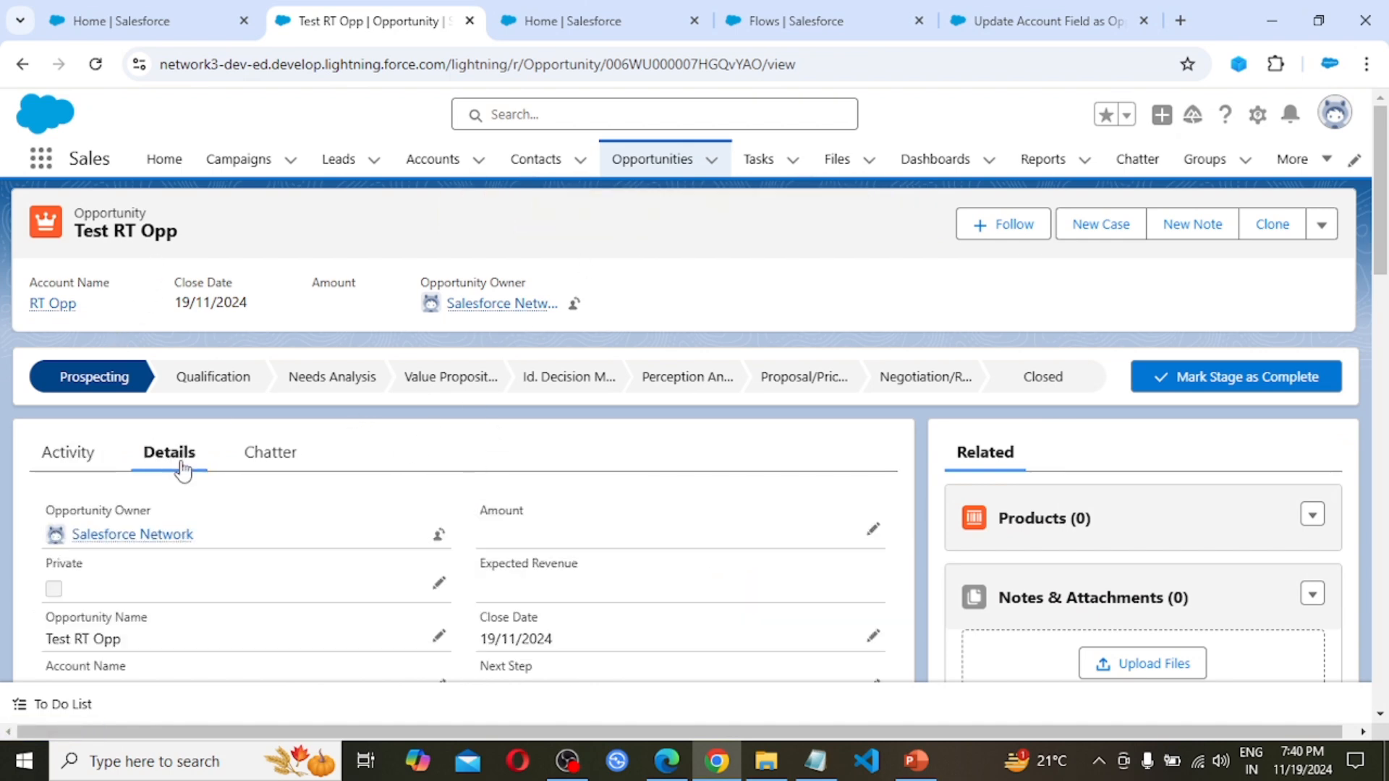
{"action": "scroll", "coordinate": [557, 587], "scroll_direction": "down", "scroll_amount": 3}
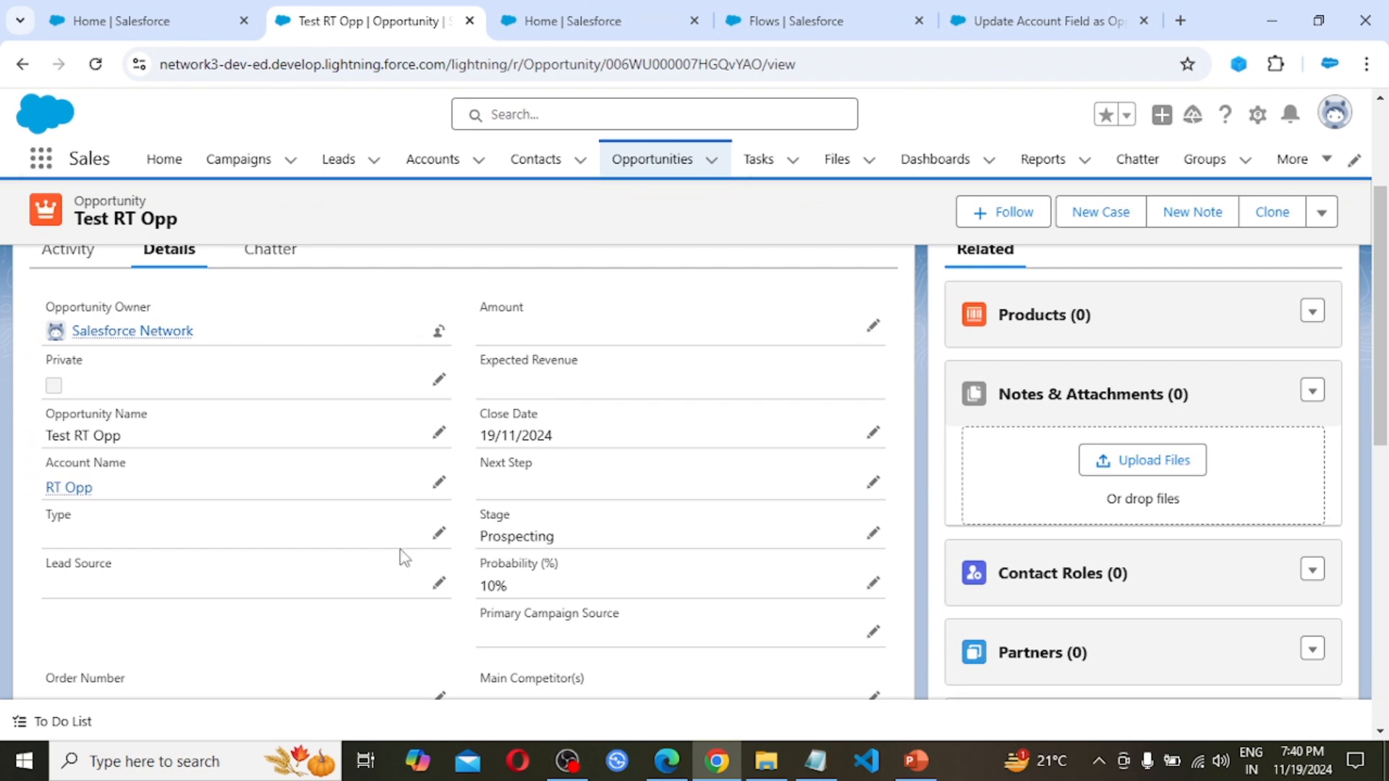
{"action": "scroll", "coordinate": [403, 557], "scroll_direction": "up", "scroll_amount": 3}
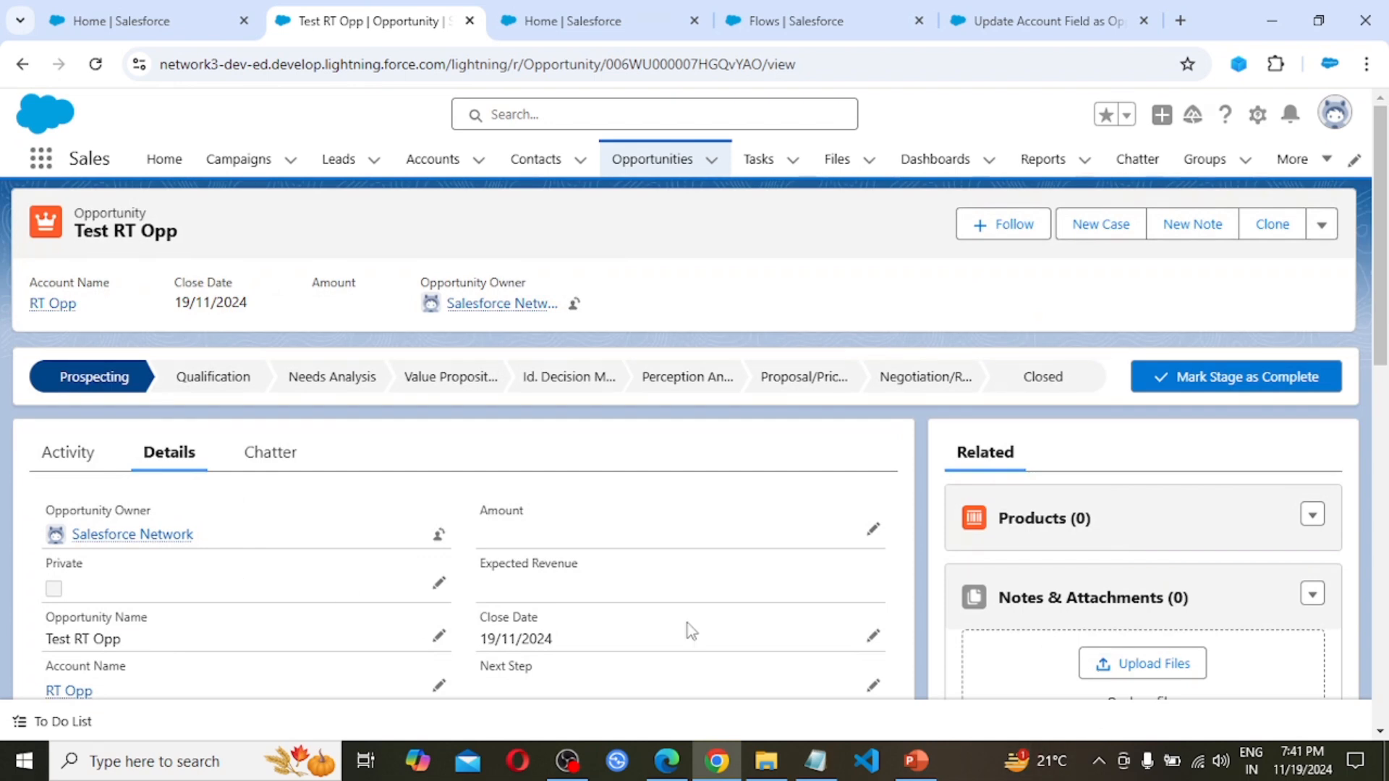
- Return to the flow's debug setup, choose Test RT Opp as the triggering opportunity and run the debug
{"action": "left_click", "coordinate": [1055, 15]}
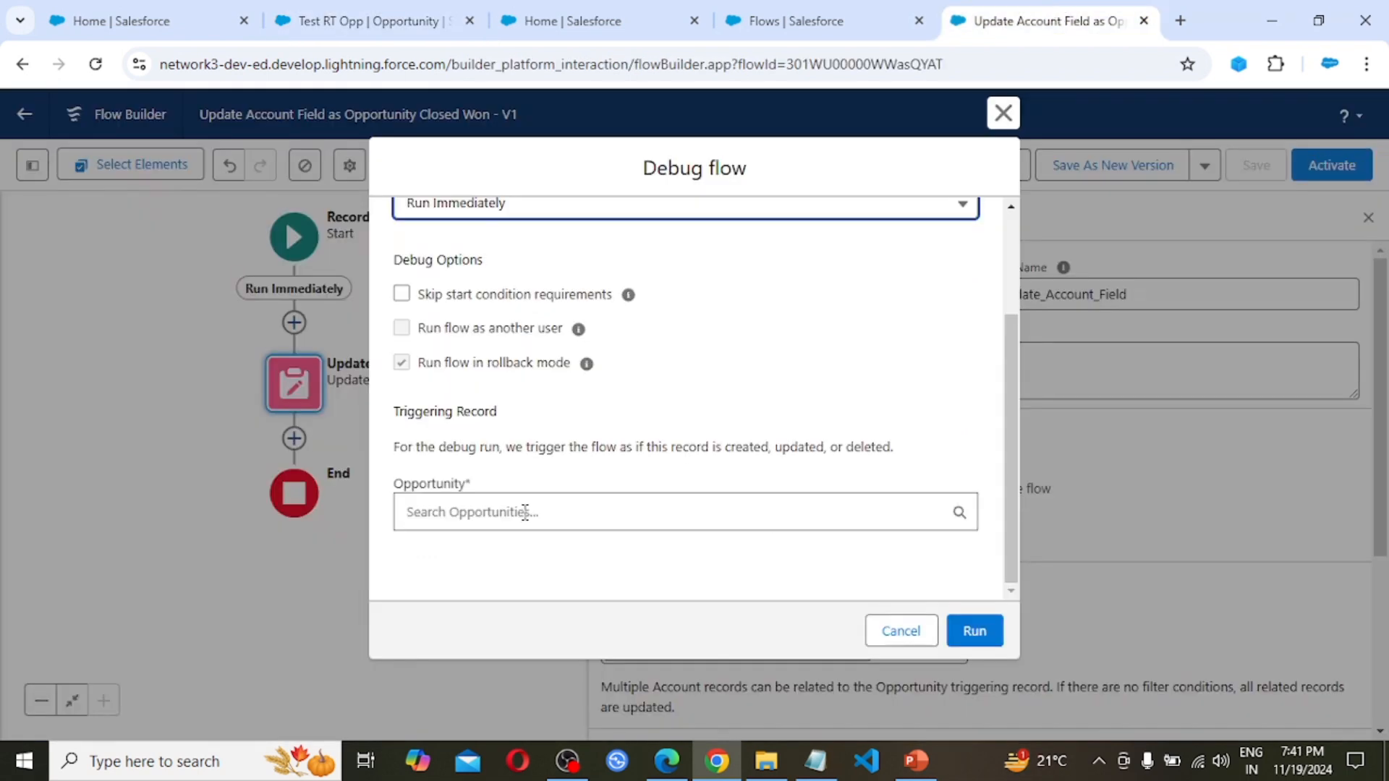
{"action": "left_click", "coordinate": [488, 514]}
{"action": "left_click", "coordinate": [567, 510]}
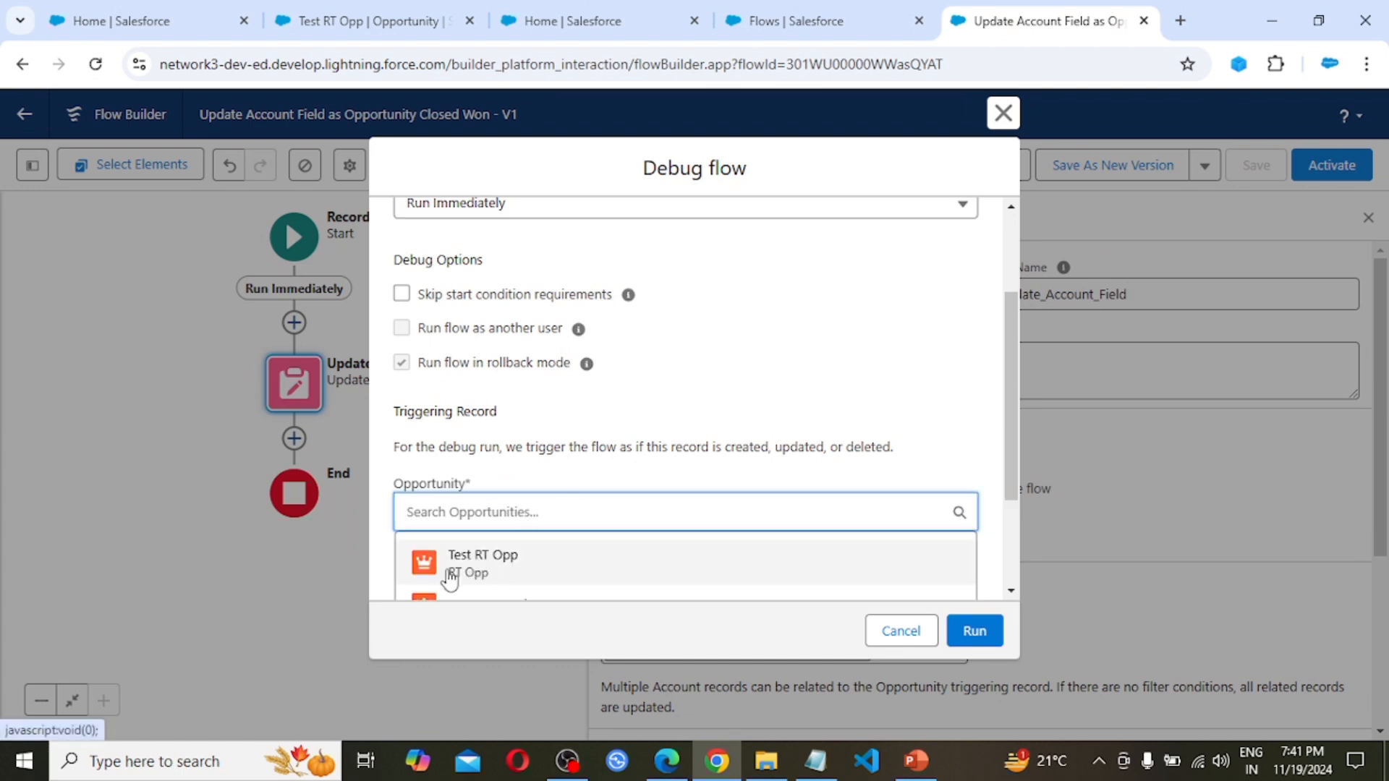
{"action": "left_click", "coordinate": [515, 564]}
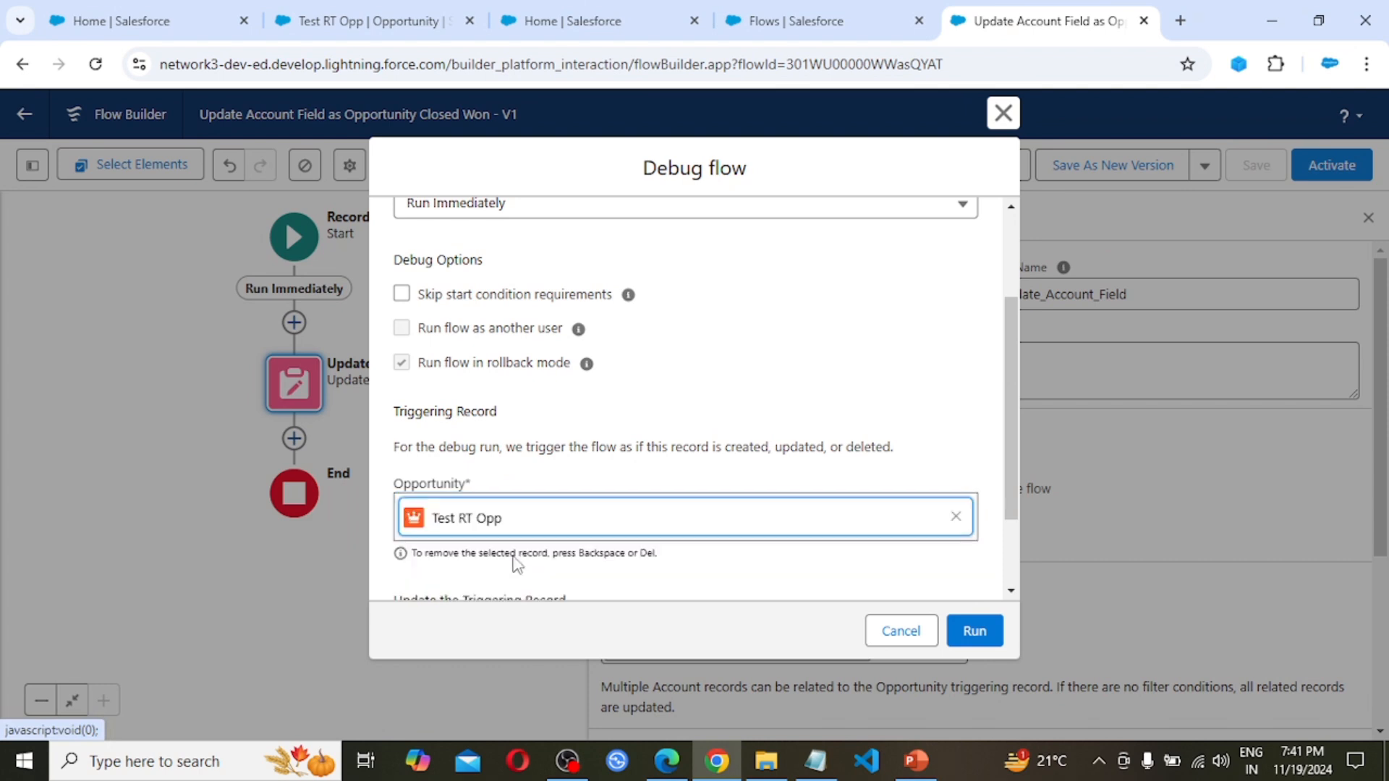
{"action": "left_click", "coordinate": [975, 632]}
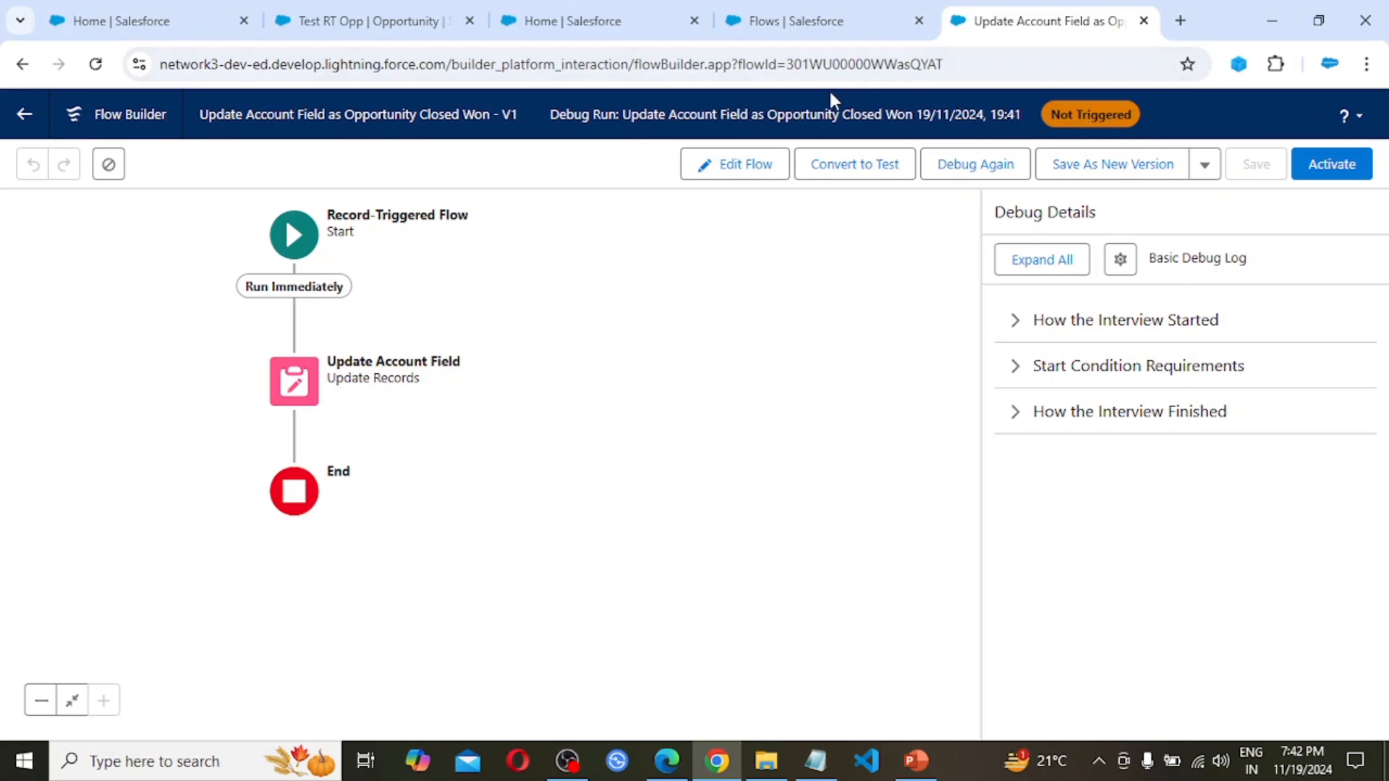
- Check the stage on the Test RT Opp record and return to the flow's debug results
{"action": "left_click", "coordinate": [365, 20]}
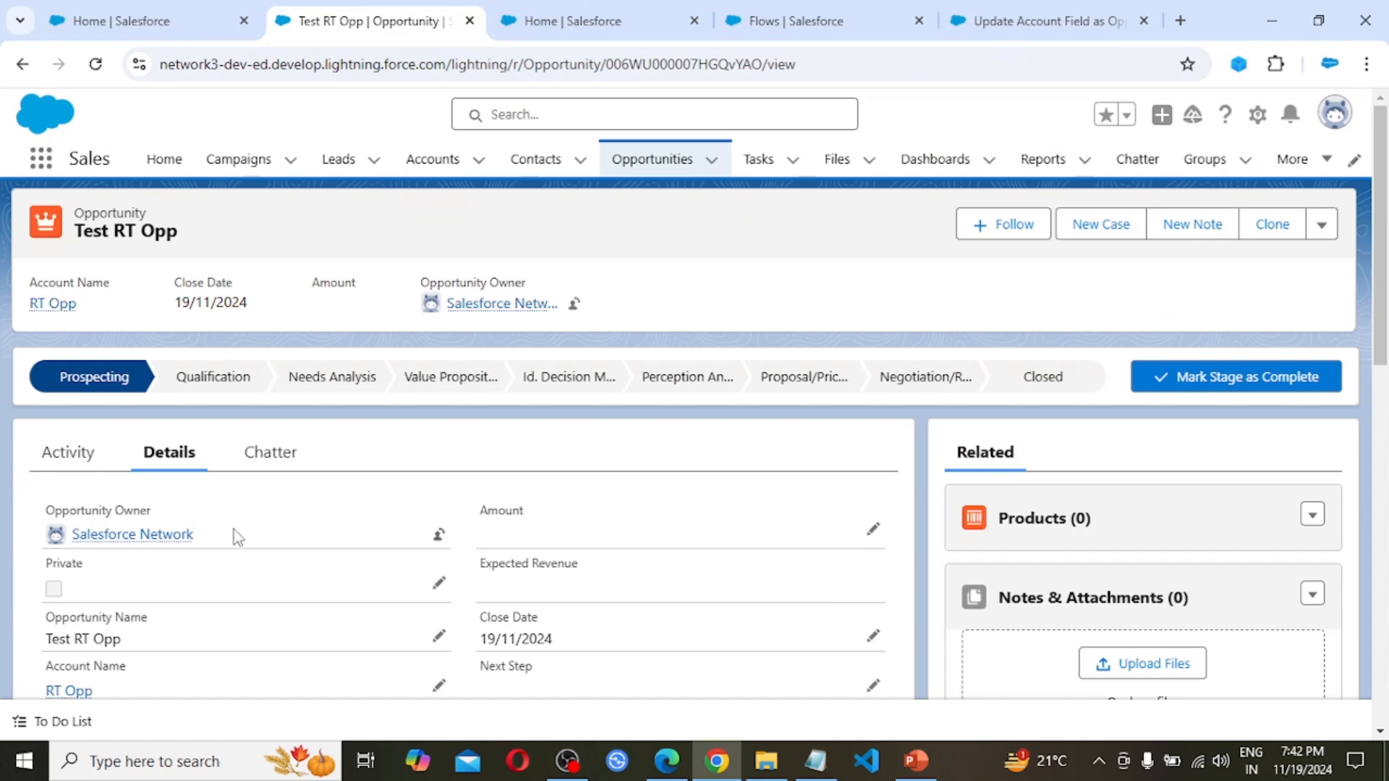
{"action": "scroll", "coordinate": [232, 529], "scroll_direction": "down", "scroll_amount": 4}
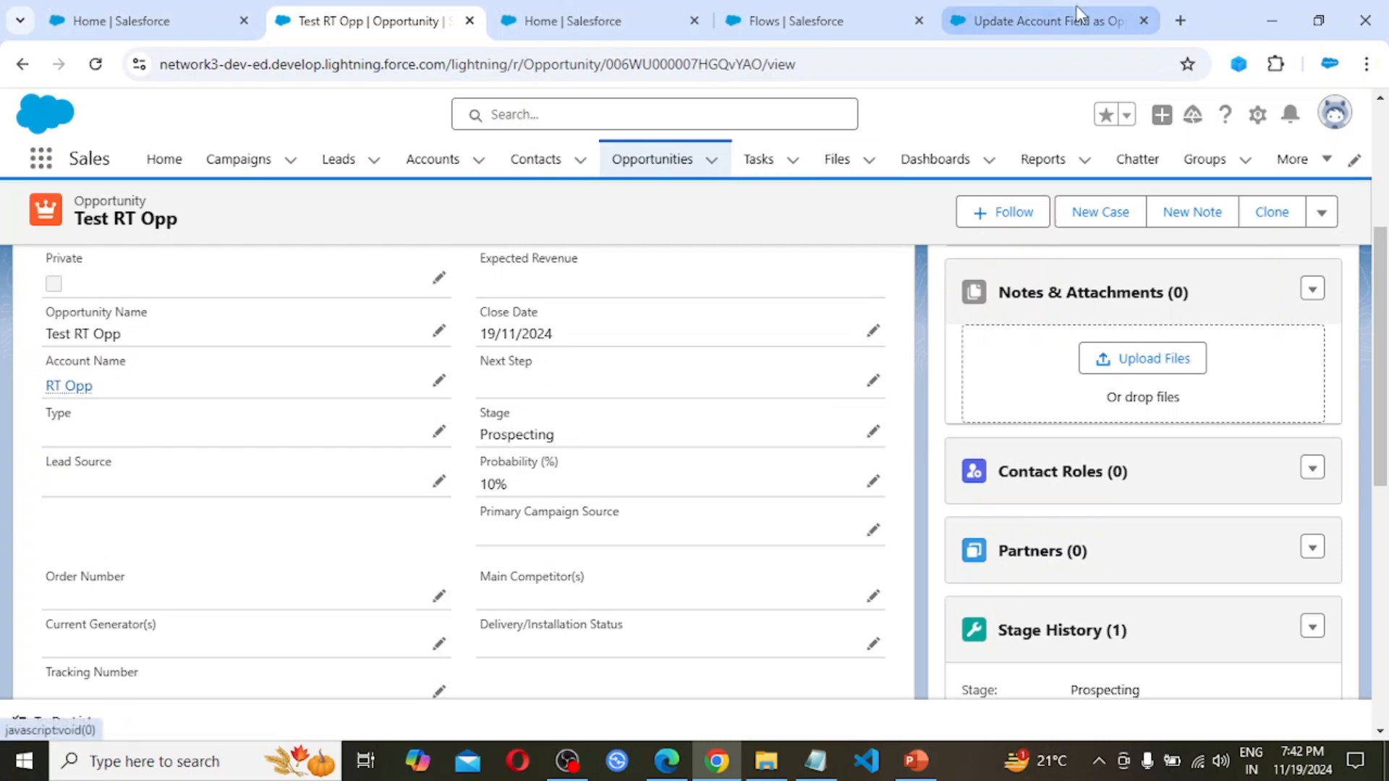
{"action": "left_click", "coordinate": [1049, 20]}
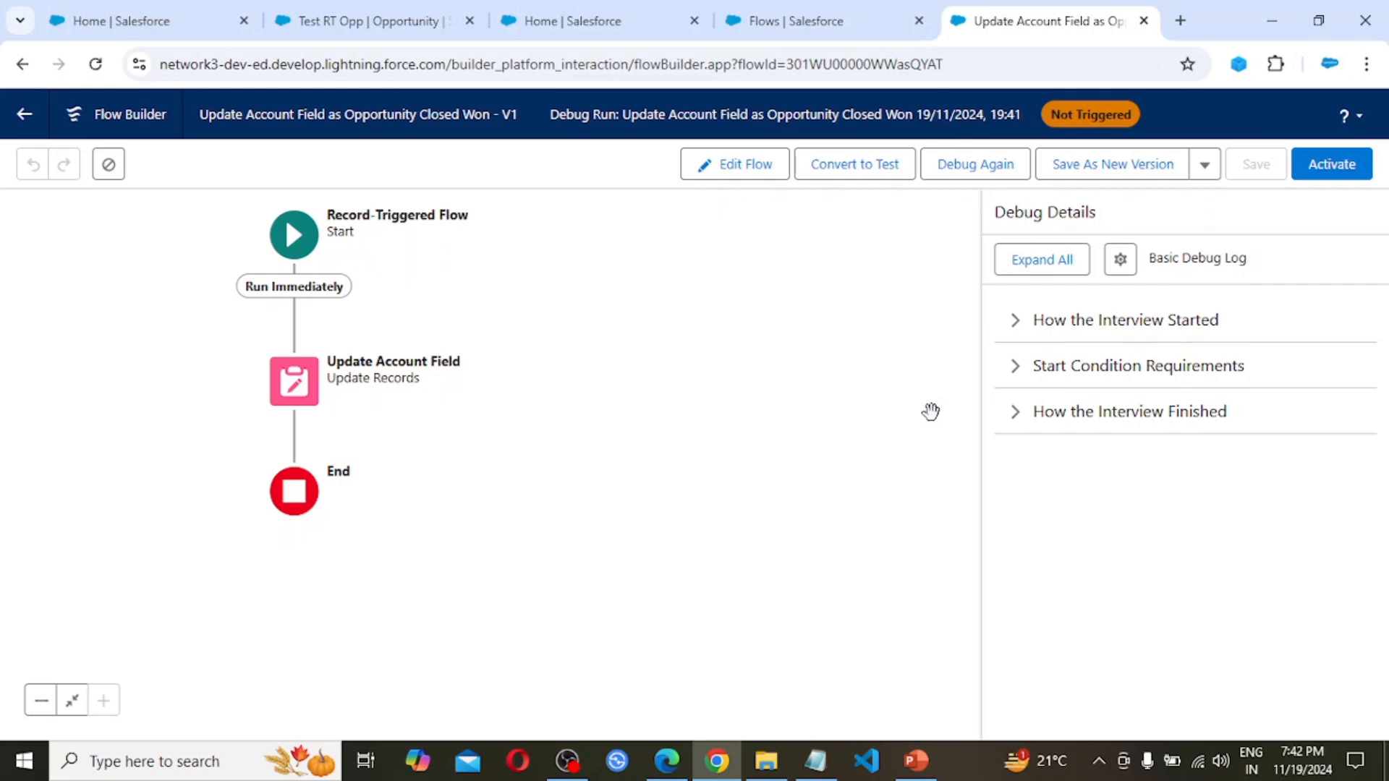
- Debug the flow again with the triggering opportunity's stage updated to Closed Won
{"action": "left_click", "coordinate": [975, 164]}
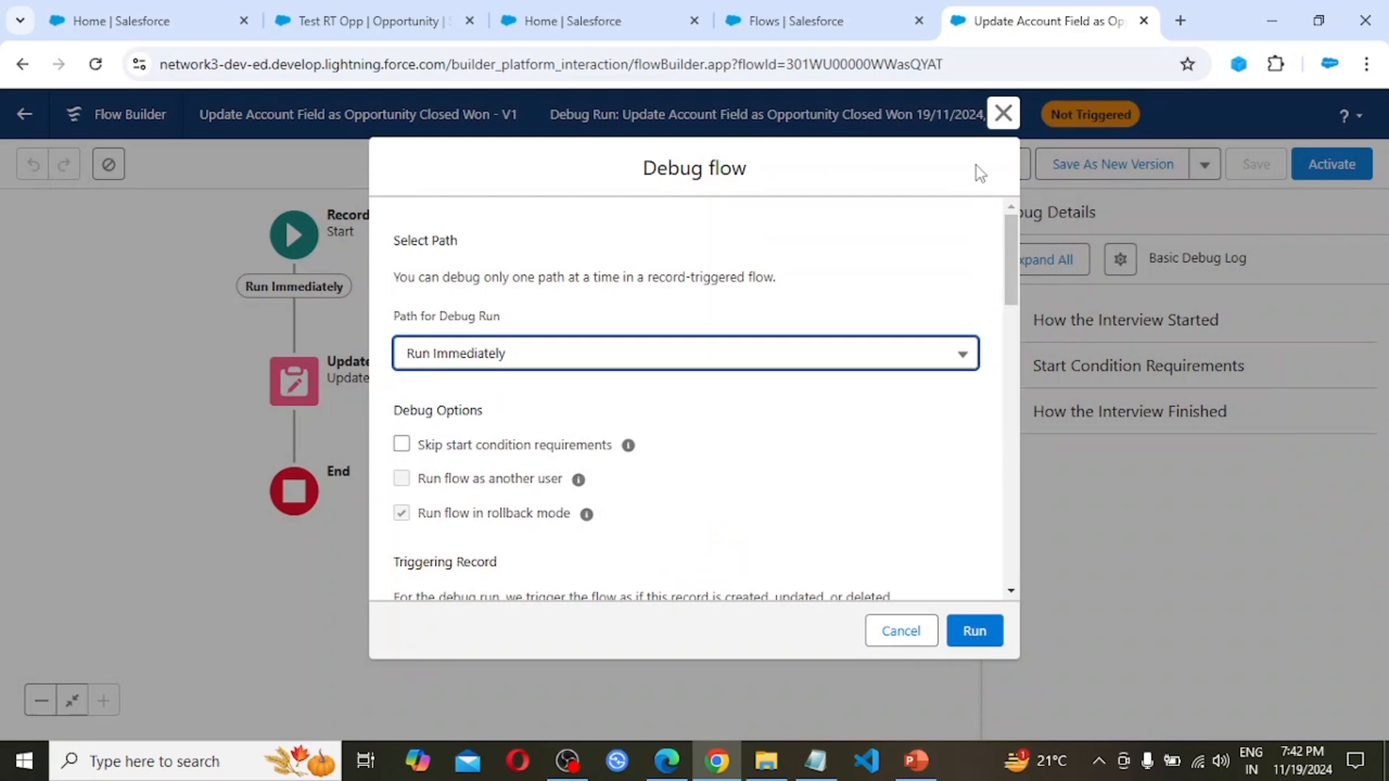
{"action": "scroll", "coordinate": [666, 493], "scroll_direction": "down", "scroll_amount": 8}
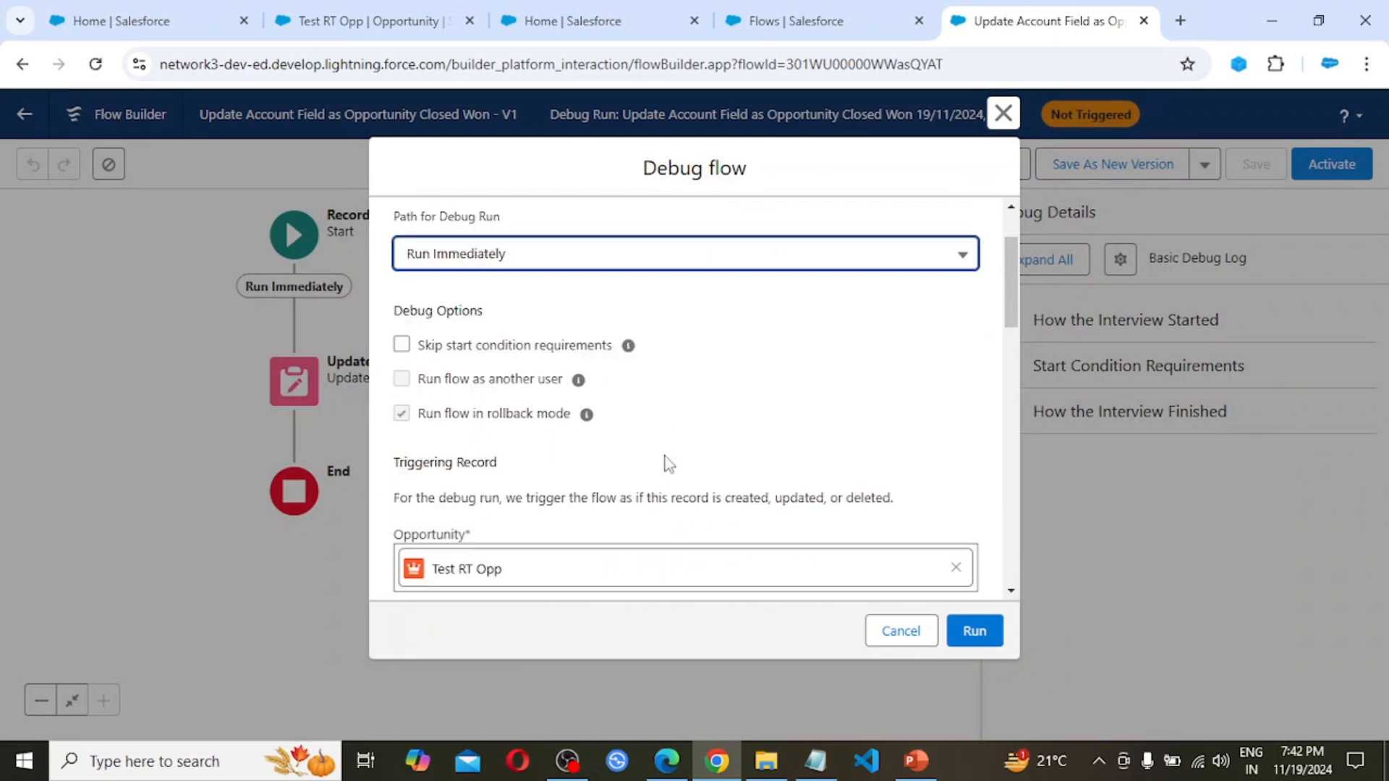
{"action": "scroll", "coordinate": [666, 455], "scroll_direction": "down", "scroll_amount": 4}
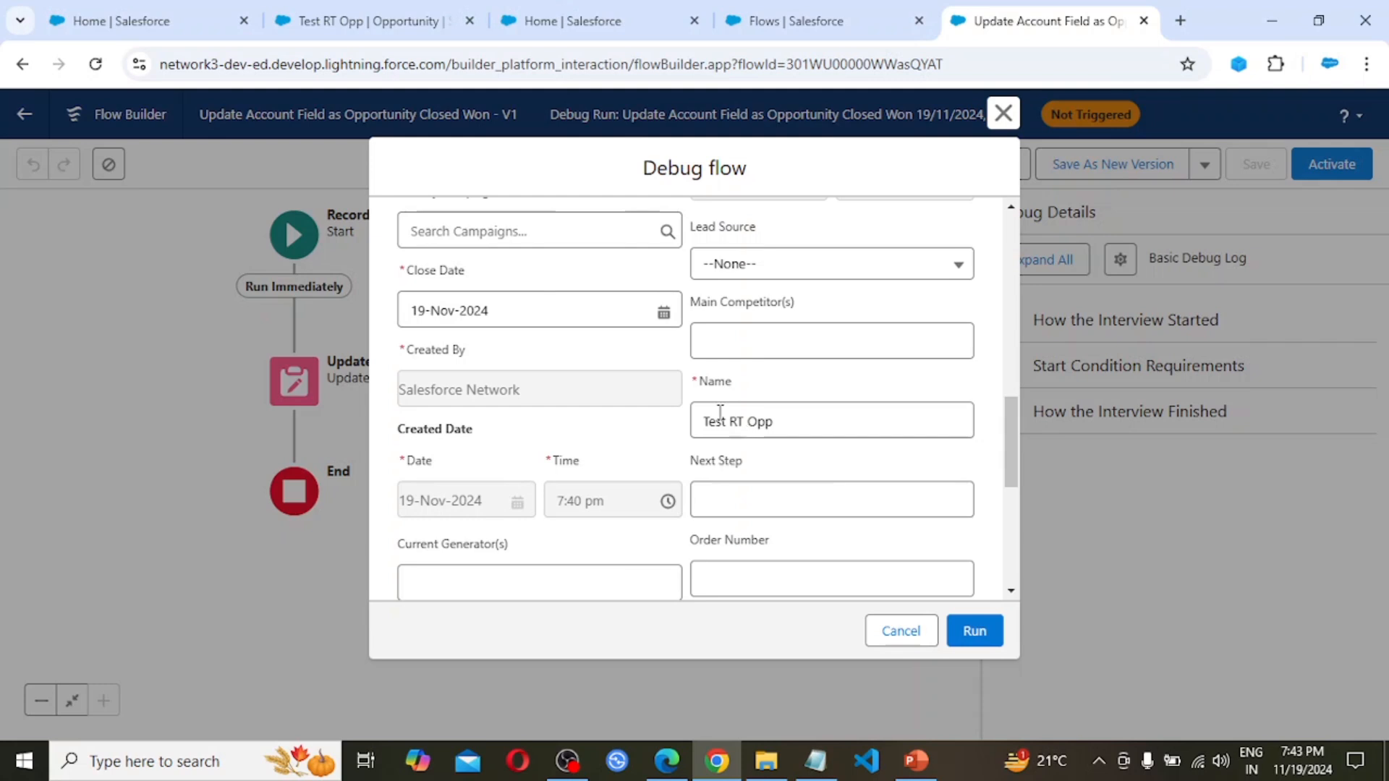
{"action": "scroll", "coordinate": [724, 416], "scroll_direction": "down", "scroll_amount": 3}
{"action": "scroll", "coordinate": [774, 455], "scroll_direction": "down", "scroll_amount": 2}
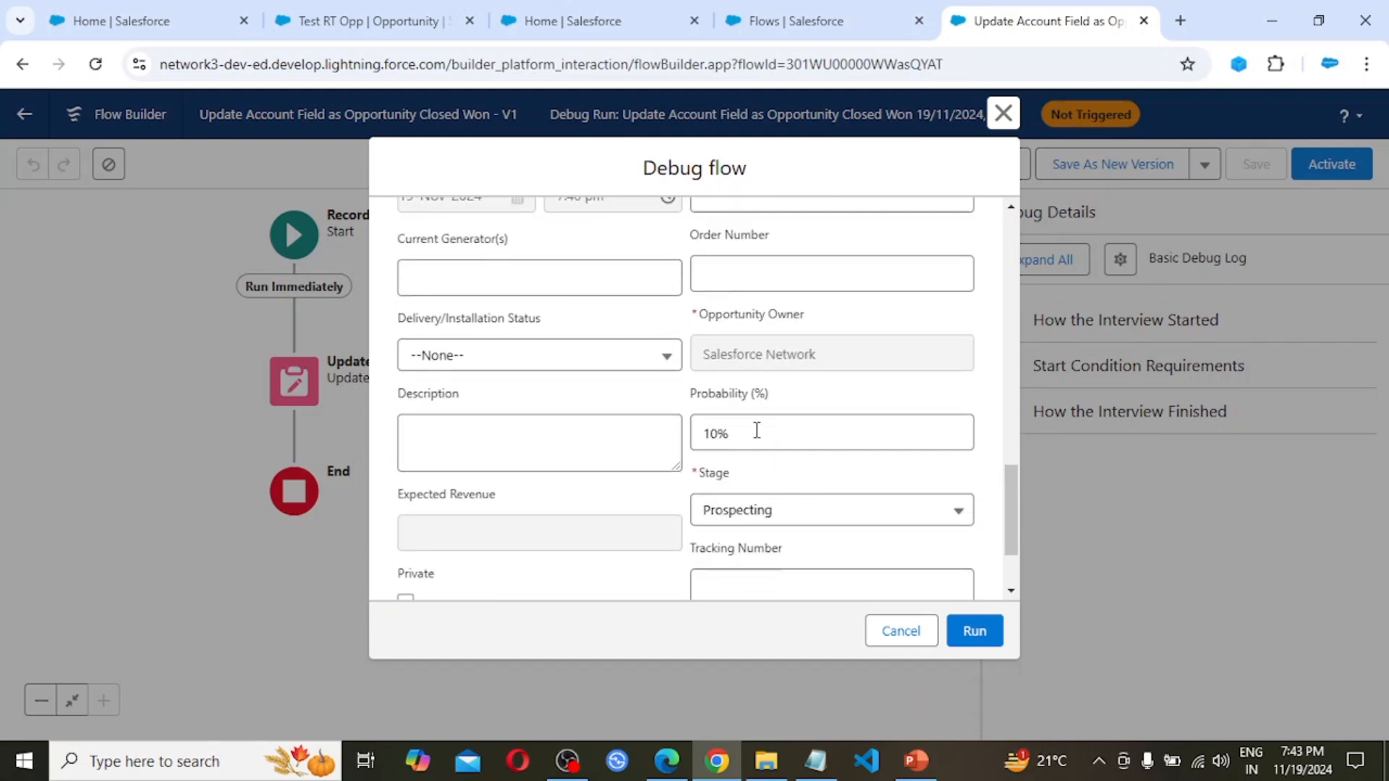
{"action": "scroll", "coordinate": [755, 539], "scroll_direction": "down", "scroll_amount": 1}
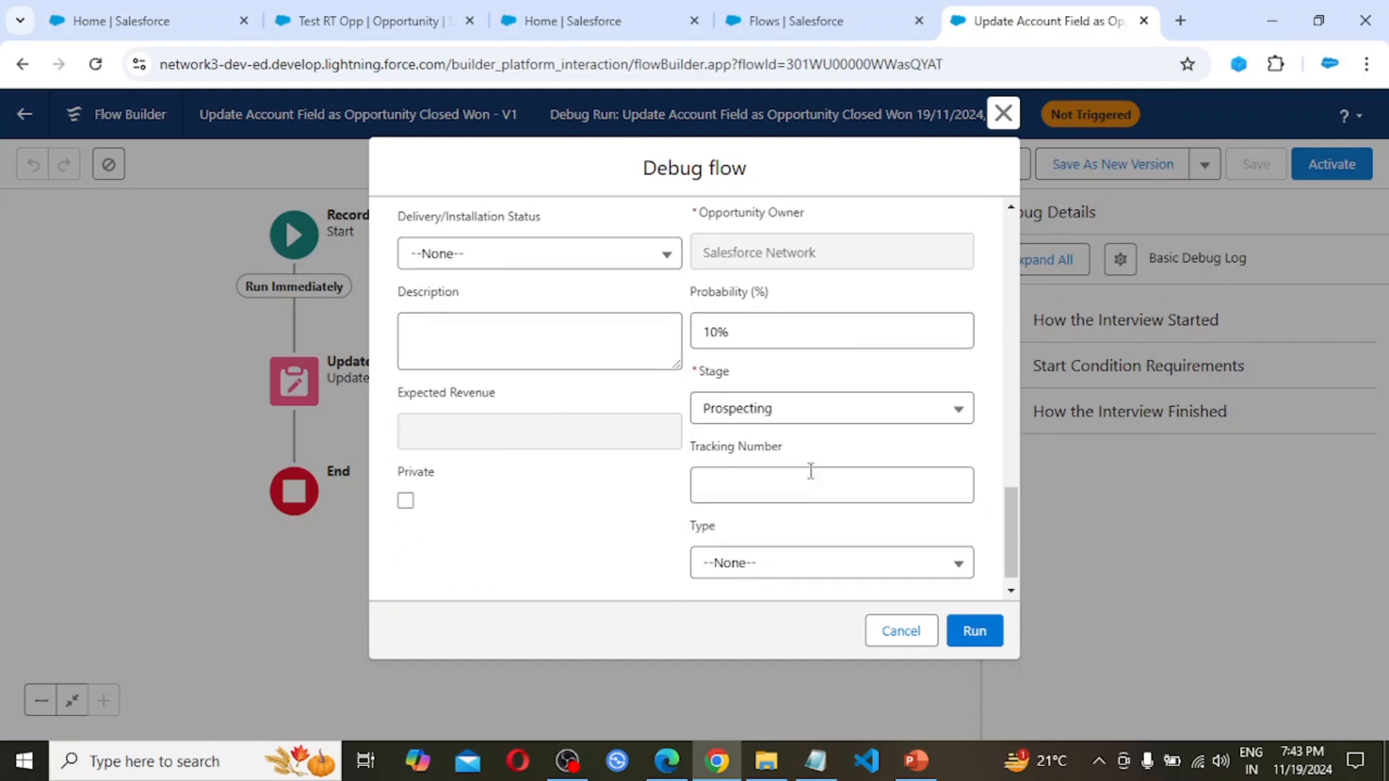
{"action": "left_click", "coordinate": [780, 415]}
{"action": "scroll", "coordinate": [835, 669], "scroll_direction": "down", "scroll_amount": 3}
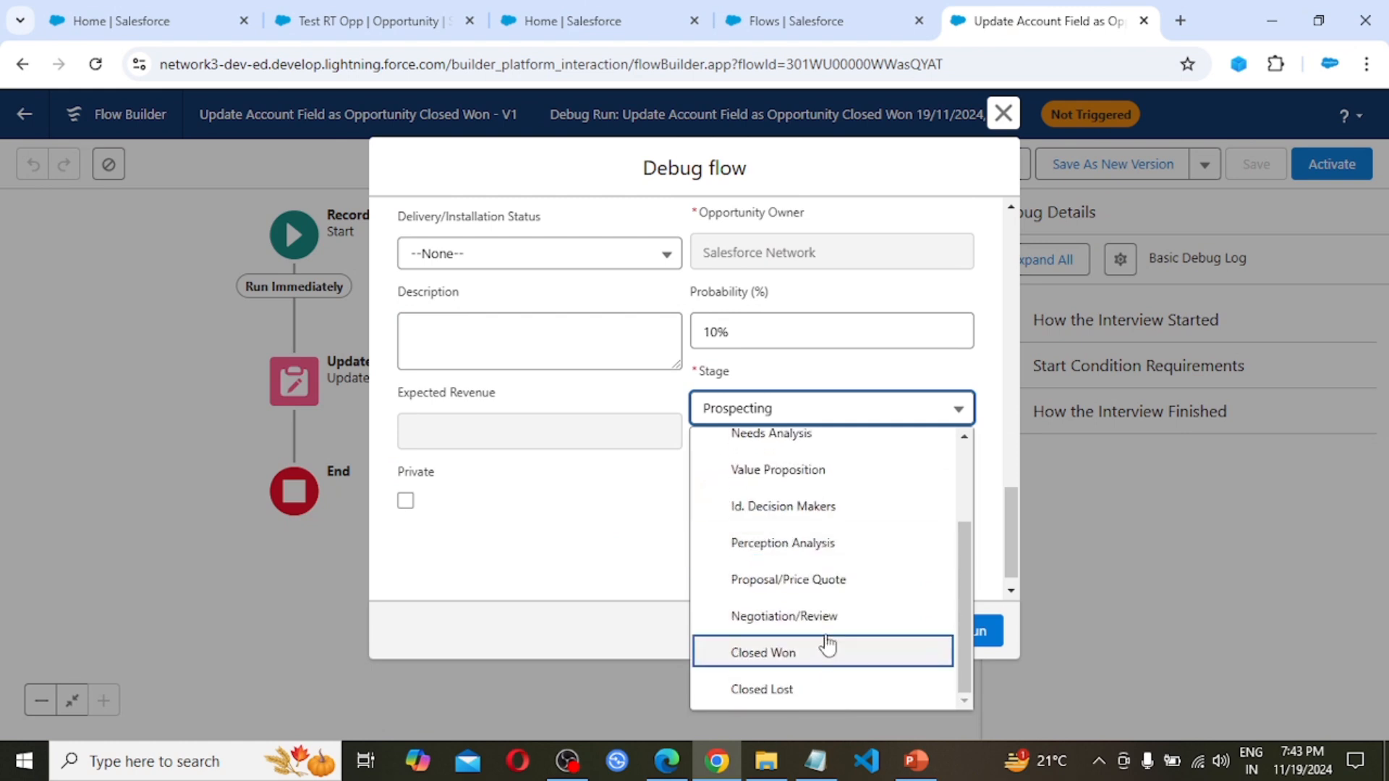
{"action": "left_click", "coordinate": [783, 655]}
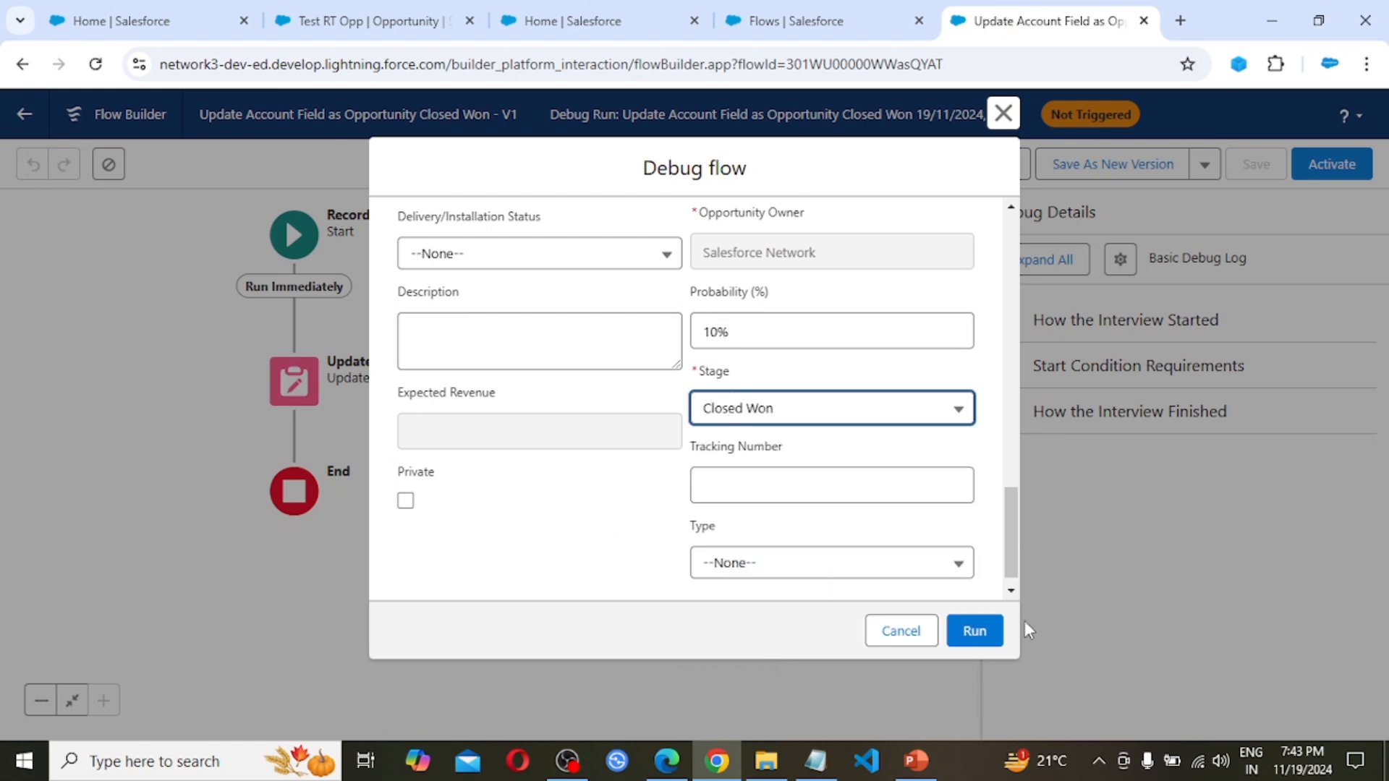
{"action": "left_click", "coordinate": [974, 632]}
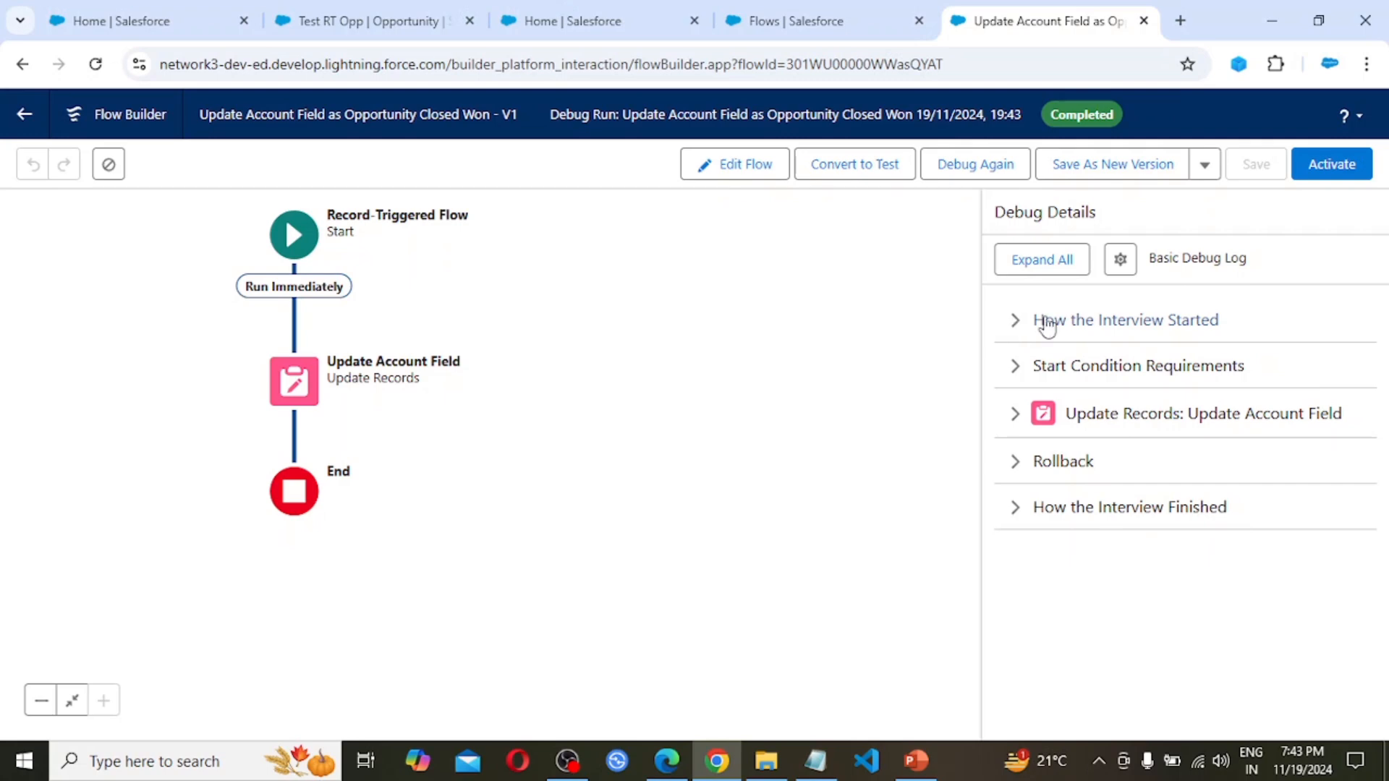
- Expand every section of the debug details and review the start conditions, account update, rollback and interview finish
{"action": "left_click", "coordinate": [1016, 334]}
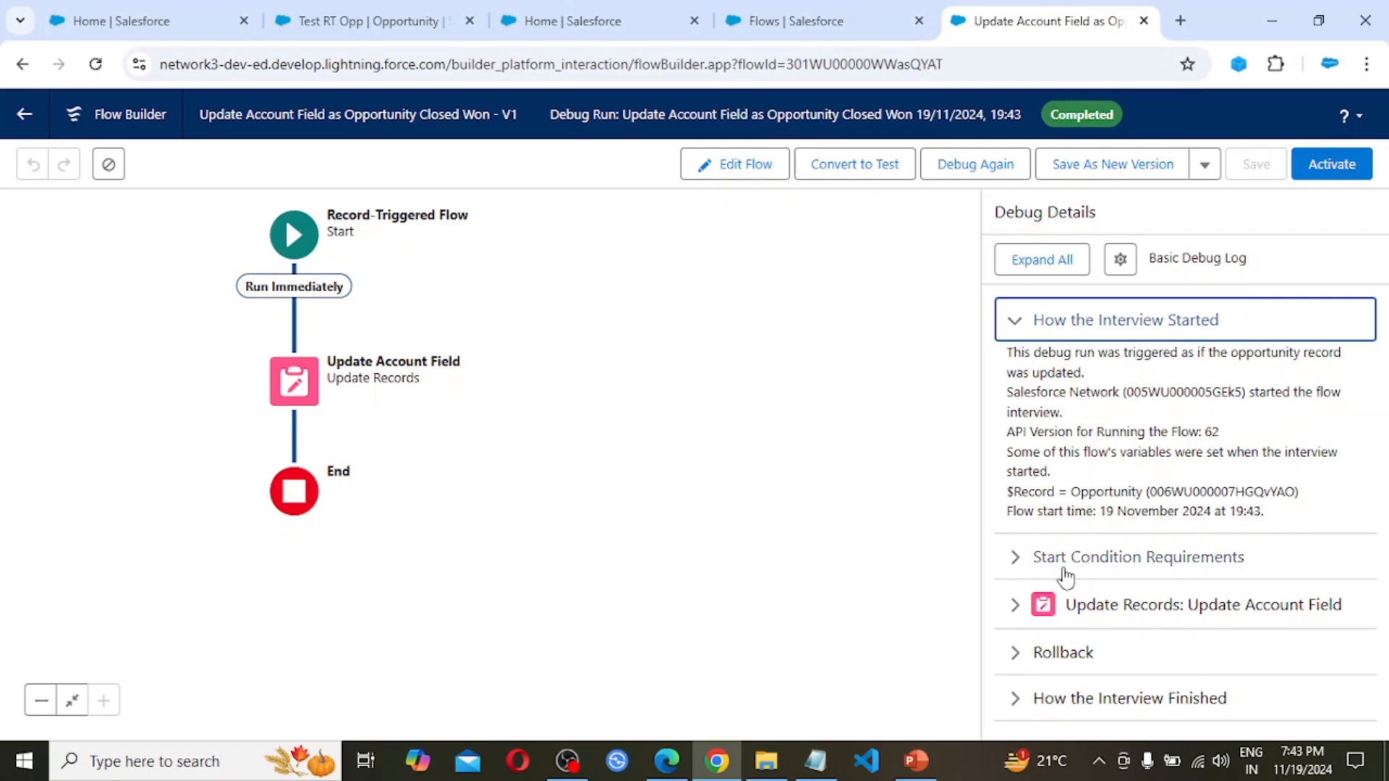
{"action": "left_click", "coordinate": [1014, 559]}
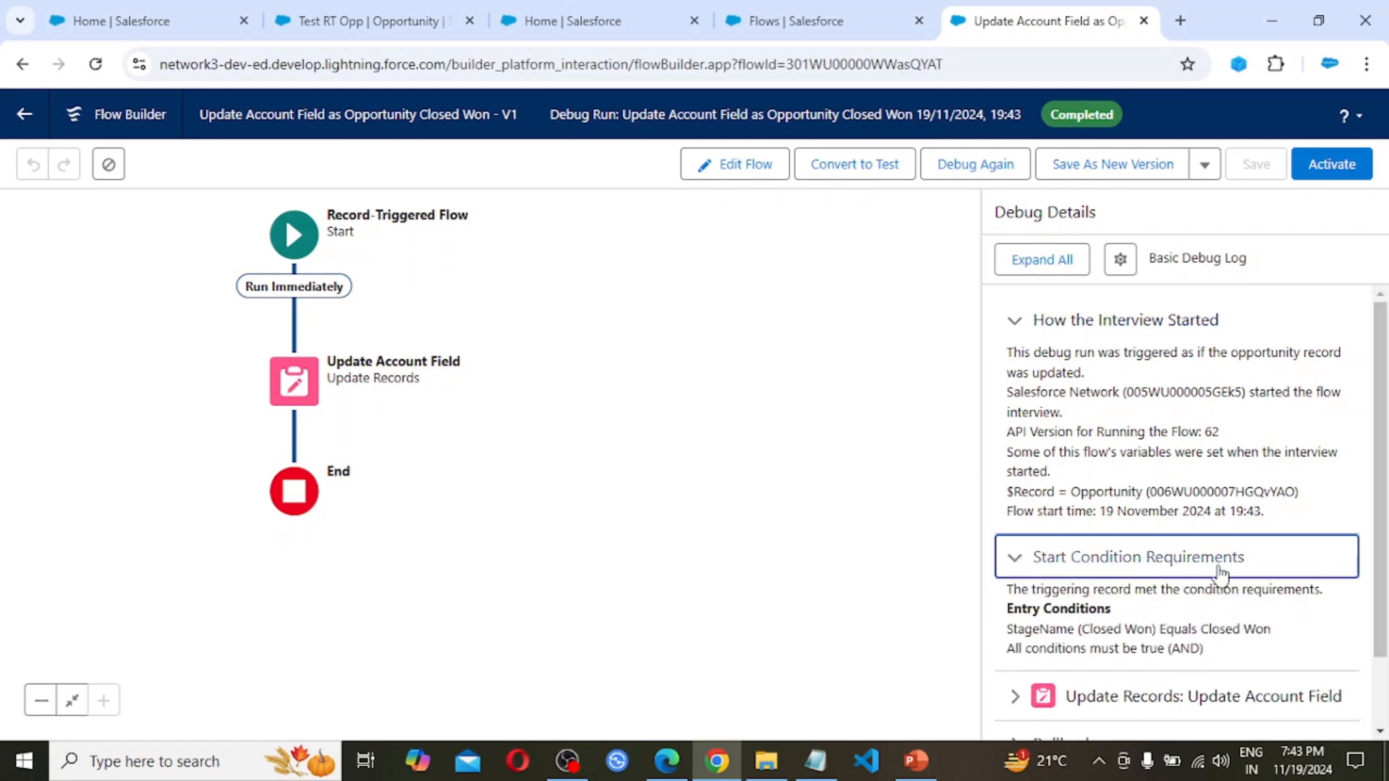
{"action": "scroll", "coordinate": [1216, 571], "scroll_direction": "down", "scroll_amount": 1}
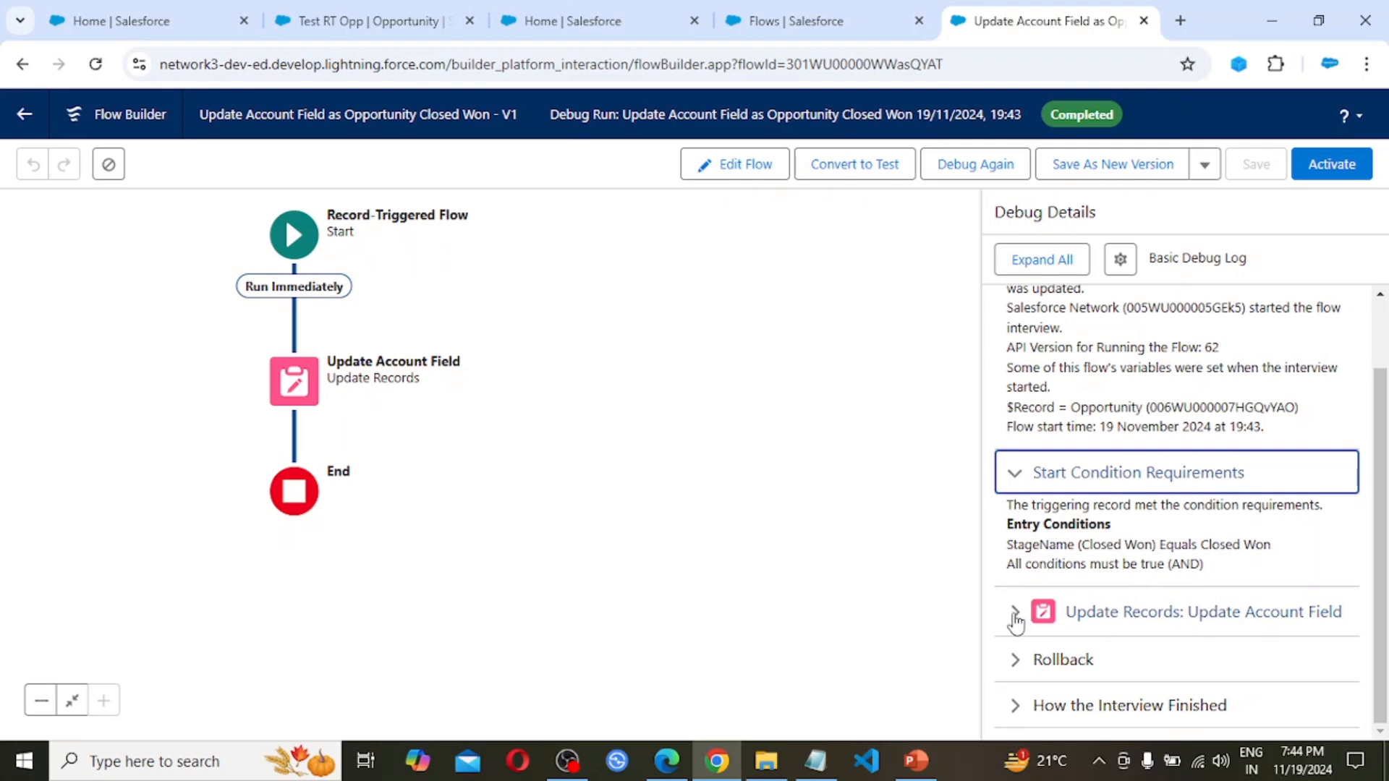
{"action": "left_click", "coordinate": [1179, 620]}
{"action": "scroll", "coordinate": [1176, 633], "scroll_direction": "down", "scroll_amount": 2}
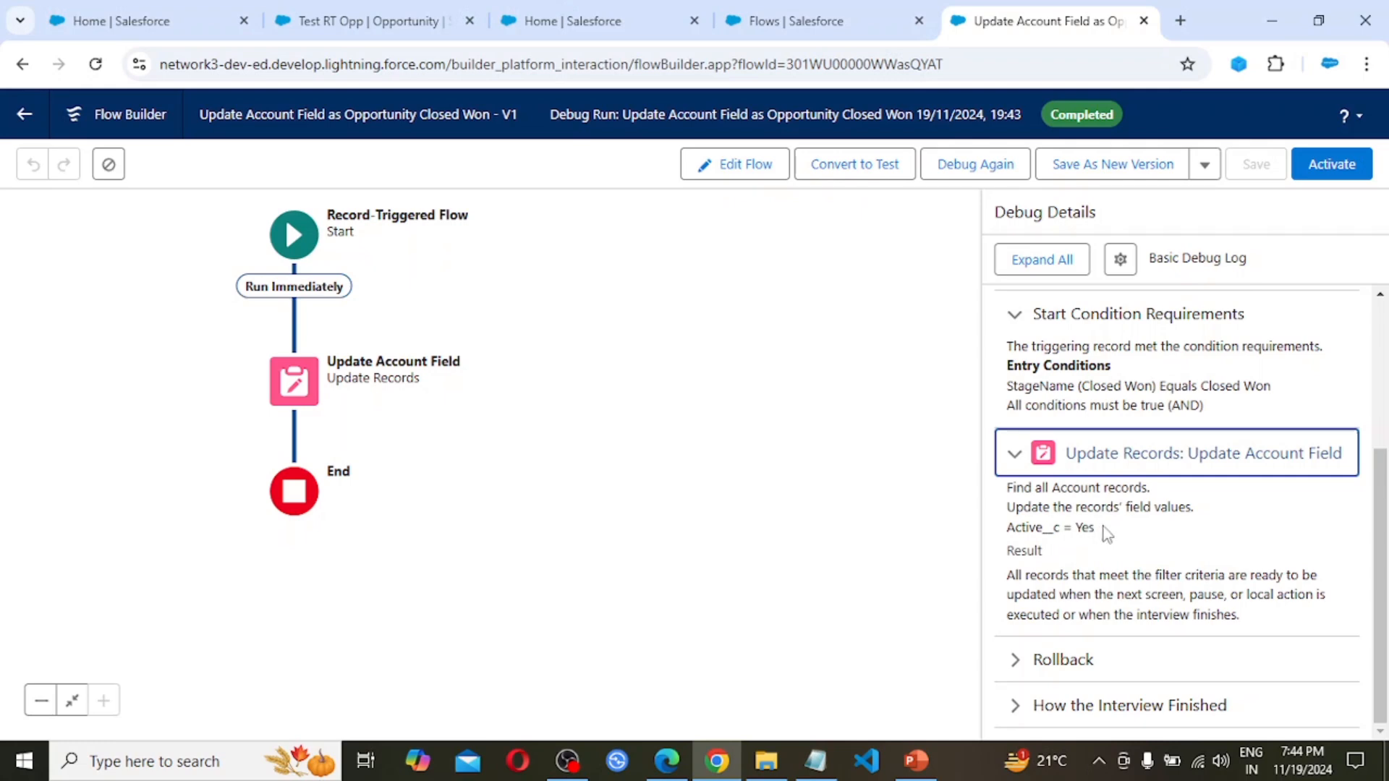
{"action": "left_click", "coordinate": [1016, 662]}
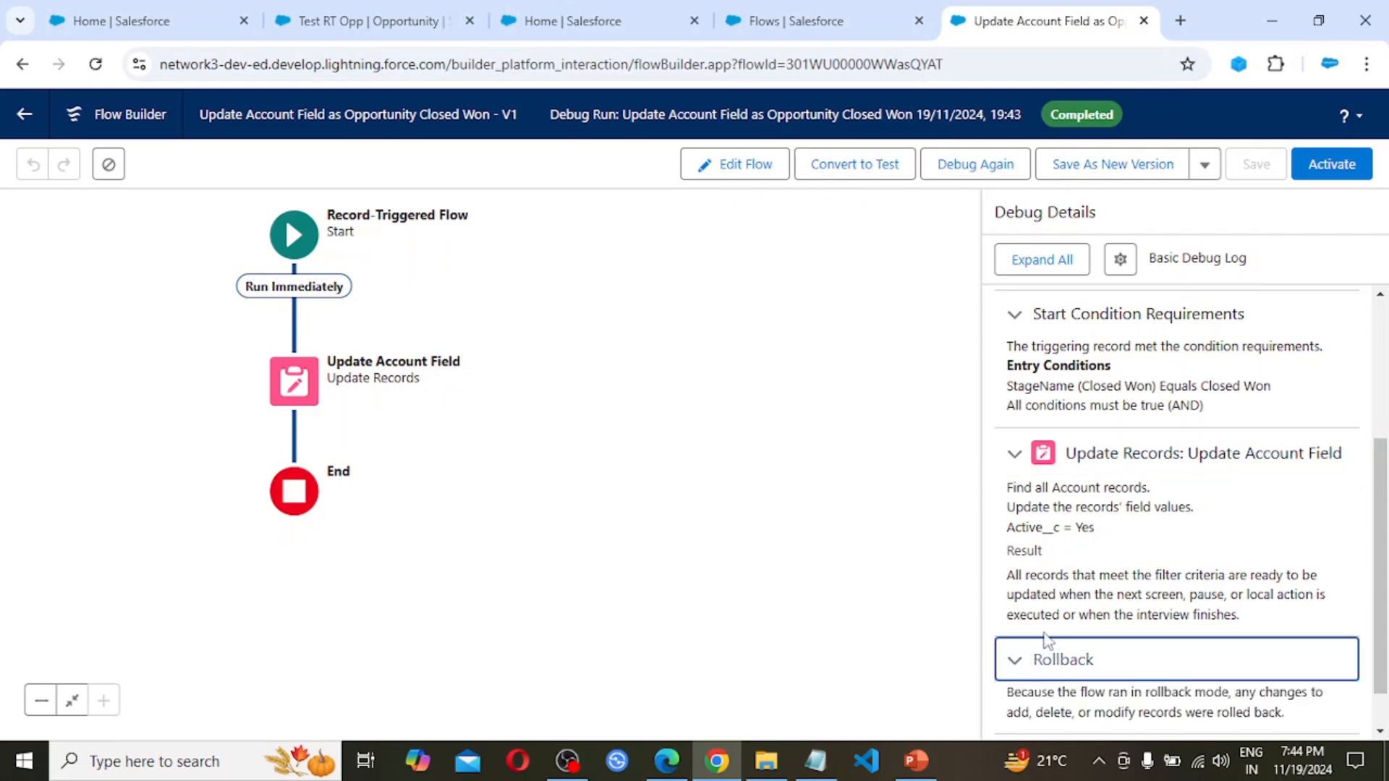
{"action": "scroll", "coordinate": [1049, 641], "scroll_direction": "down", "scroll_amount": 1}
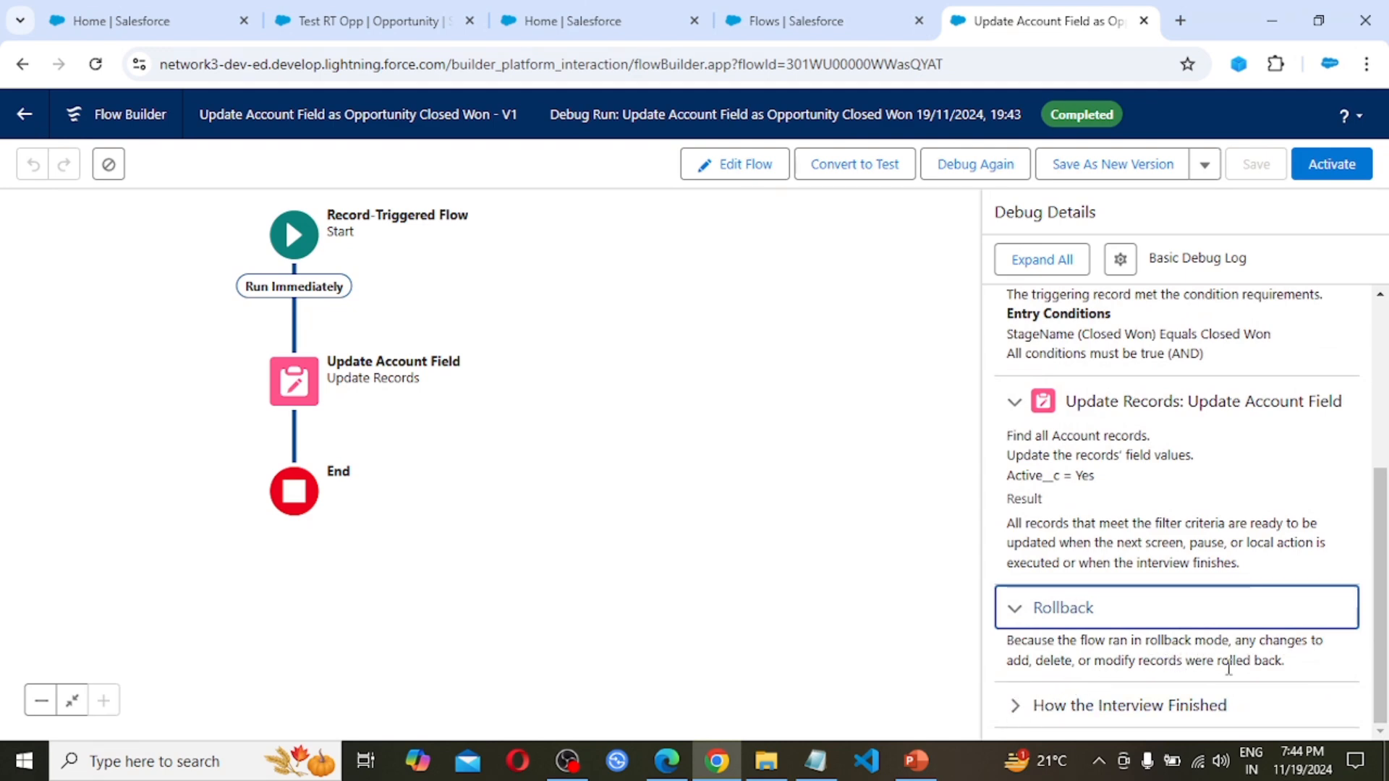
{"action": "left_click", "coordinate": [1015, 710]}
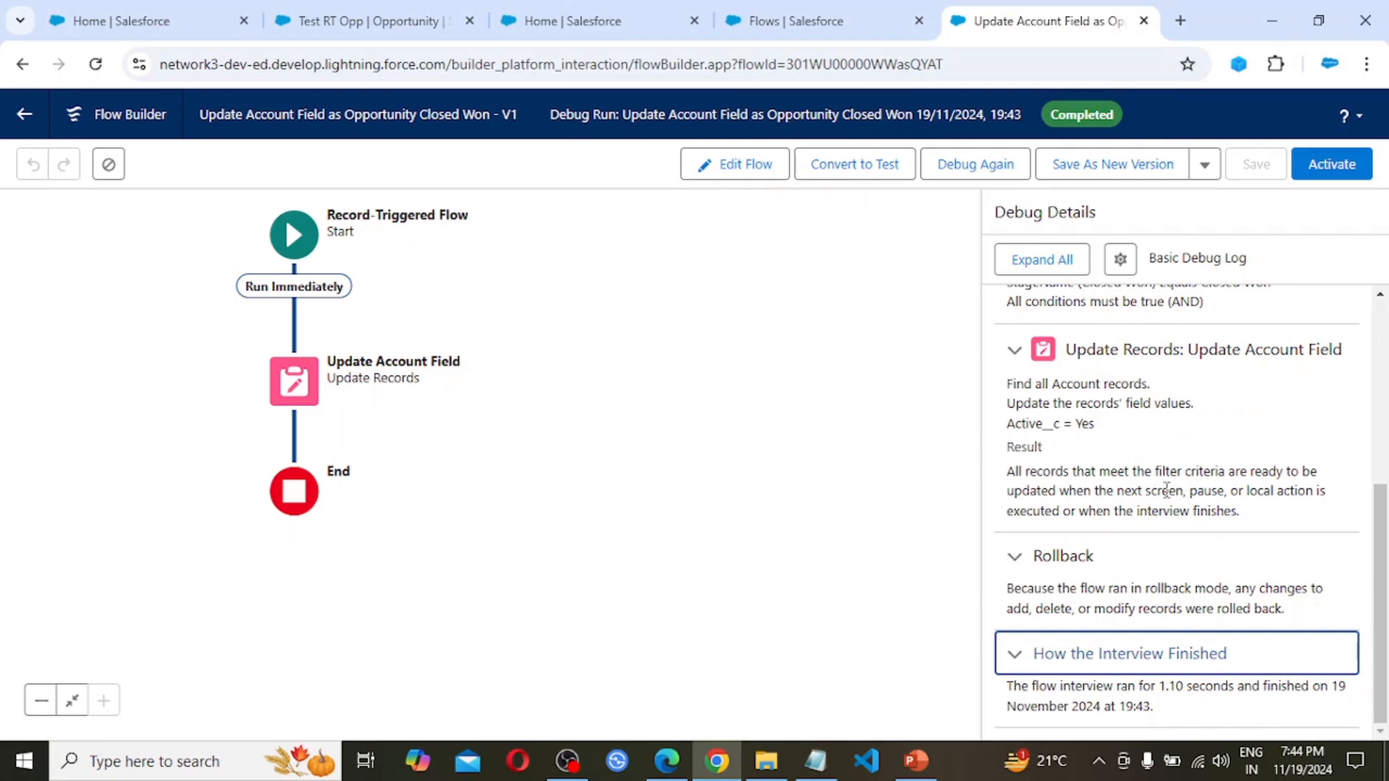
- Activate the flow, and reload the Test RT Opp opportunity to check its account and stage
{"action": "left_click", "coordinate": [1318, 166]}
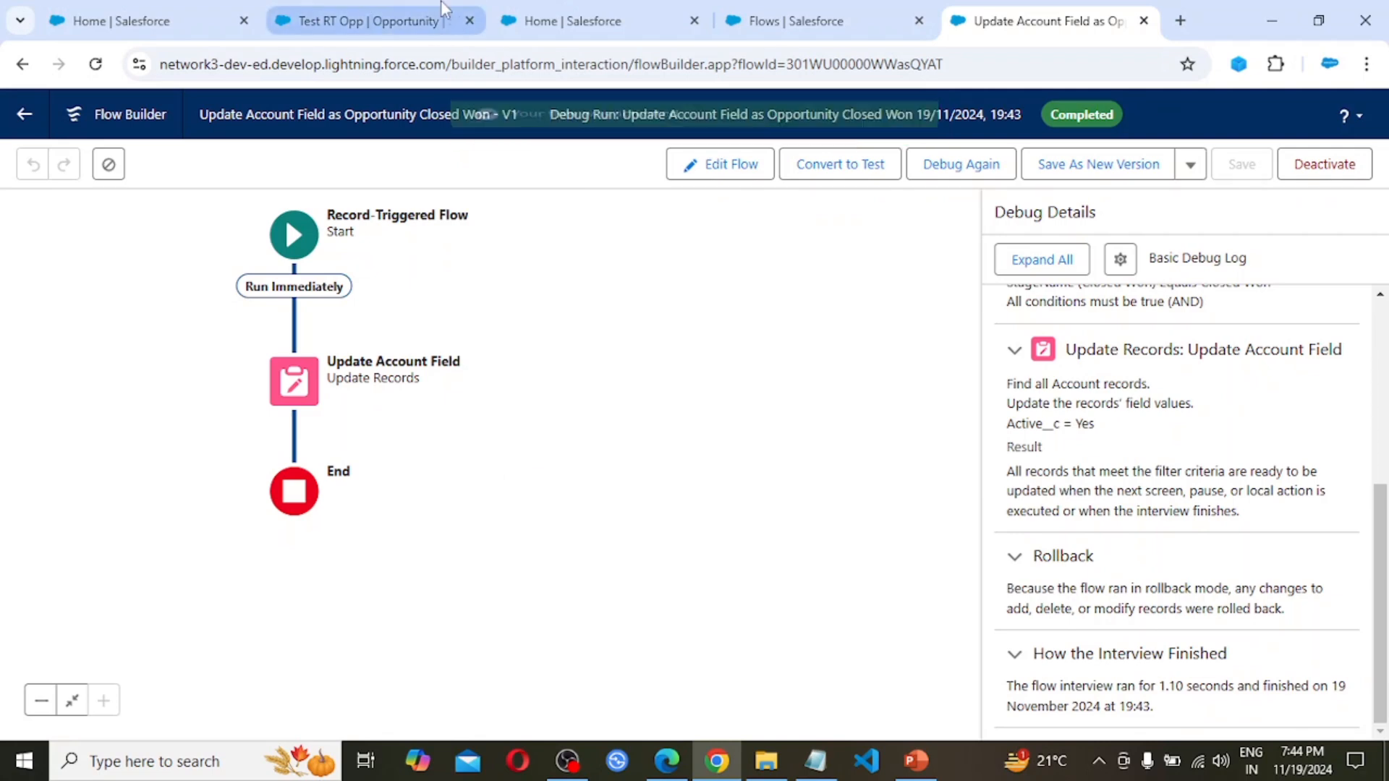
{"action": "left_click", "coordinate": [377, 9]}
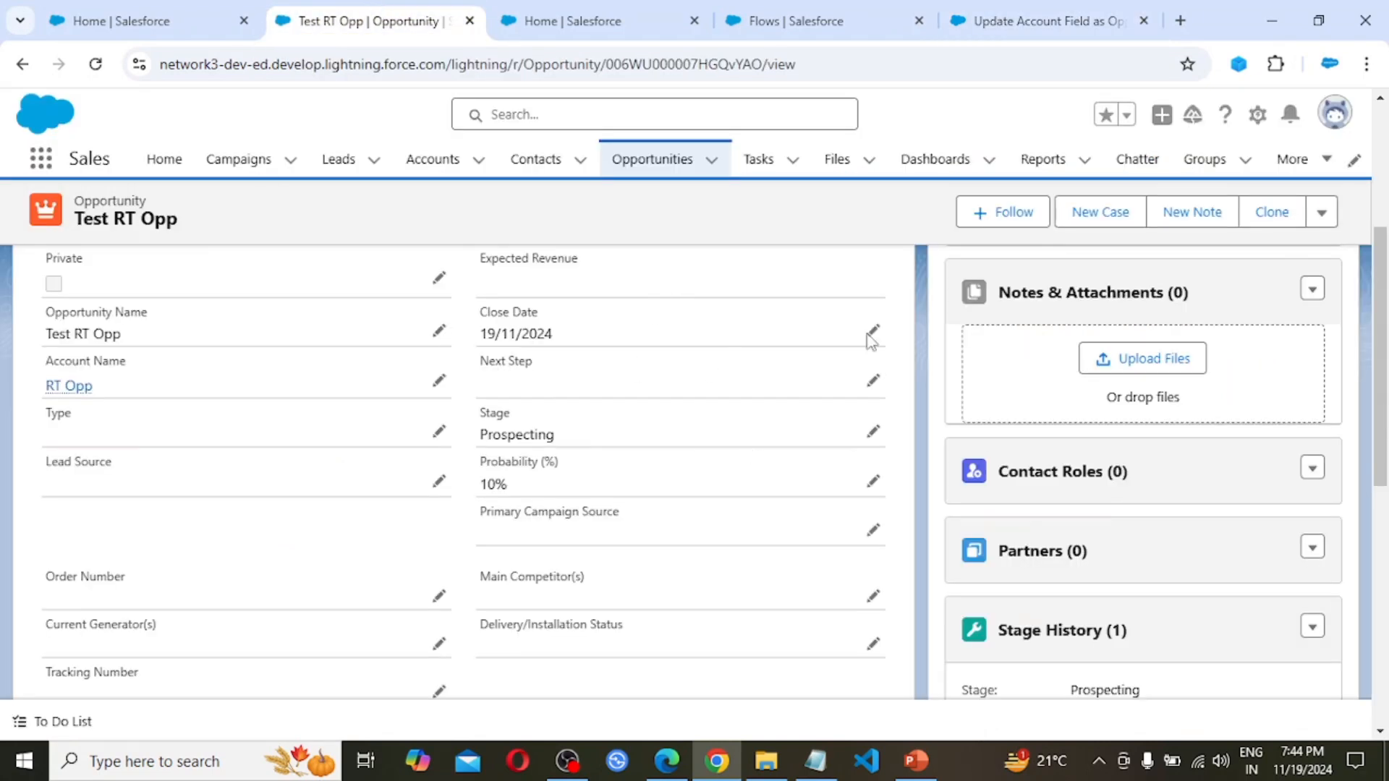
{"action": "left_click", "coordinate": [97, 65]}
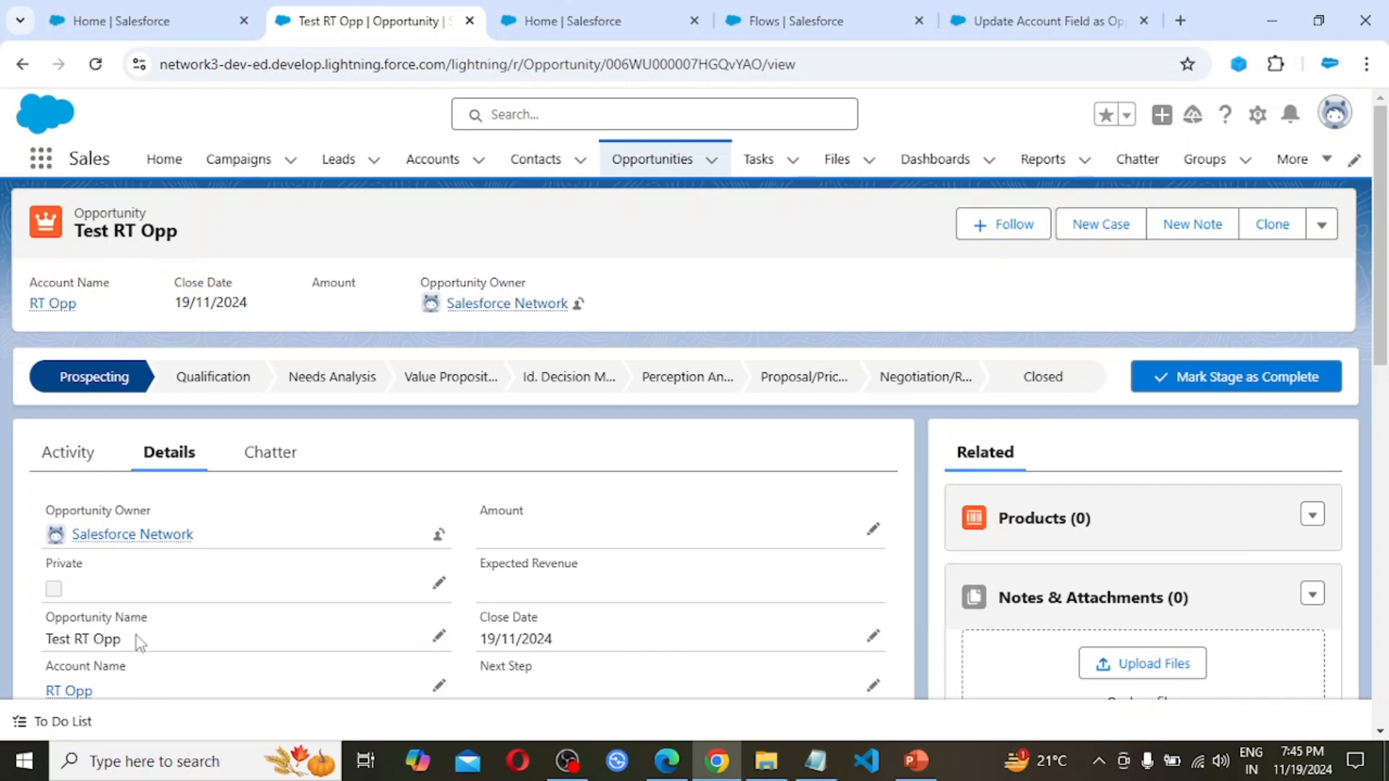
{"action": "scroll", "coordinate": [138, 626], "scroll_direction": "down", "scroll_amount": 3}
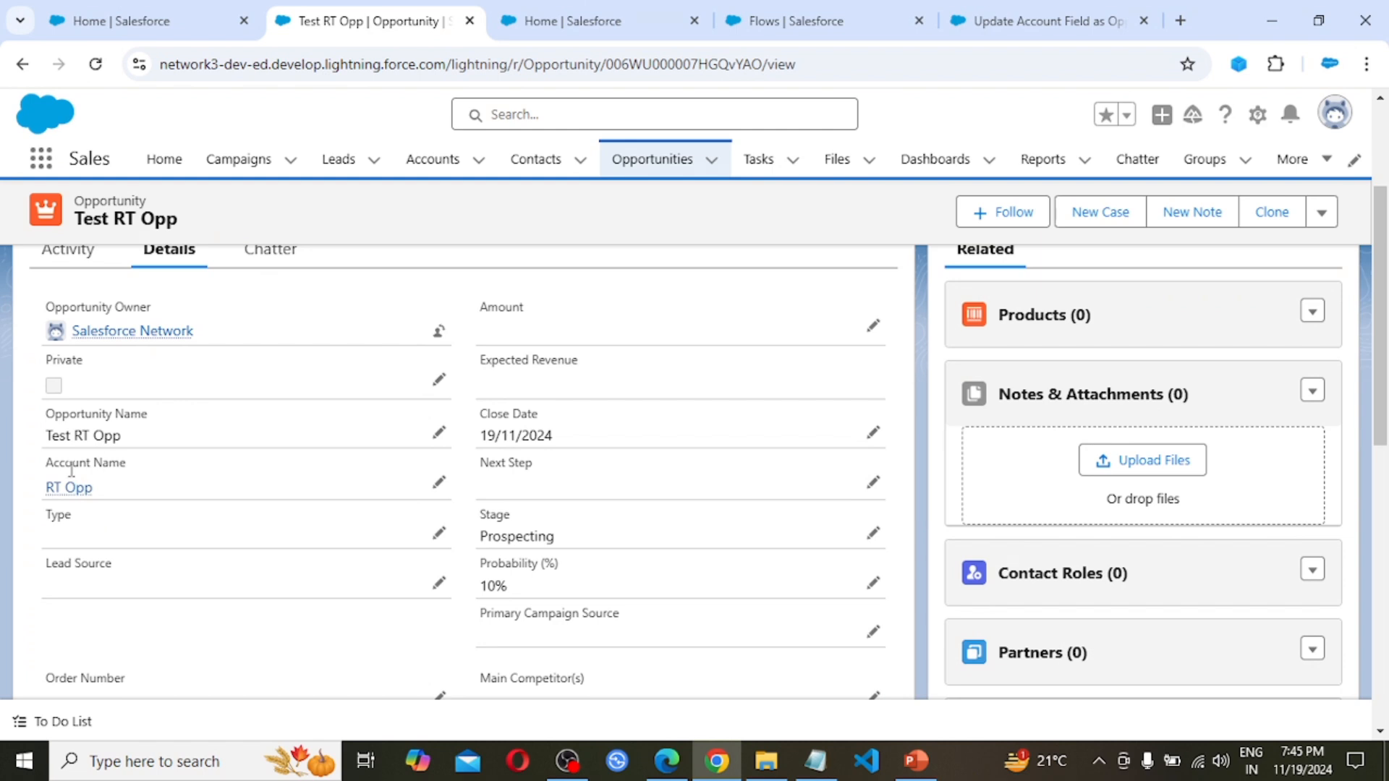
{"action": "mouse_move", "coordinate": [68, 493]}
{"action": "scroll", "coordinate": [620, 465], "scroll_direction": "down", "scroll_amount": 1}
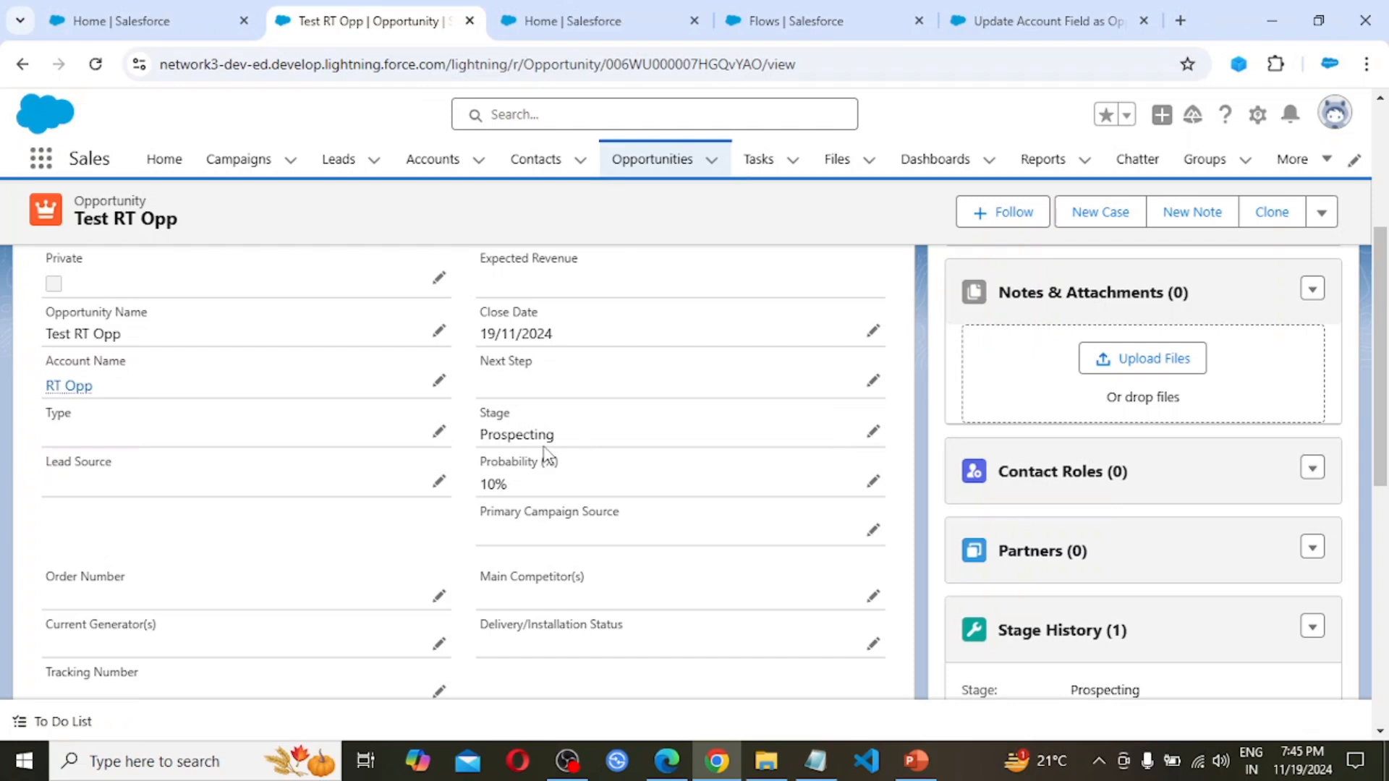
- Open the related RT Opp account in a separate browser tab and check its Active field in the details
{"action": "right_click", "coordinate": [83, 397]}
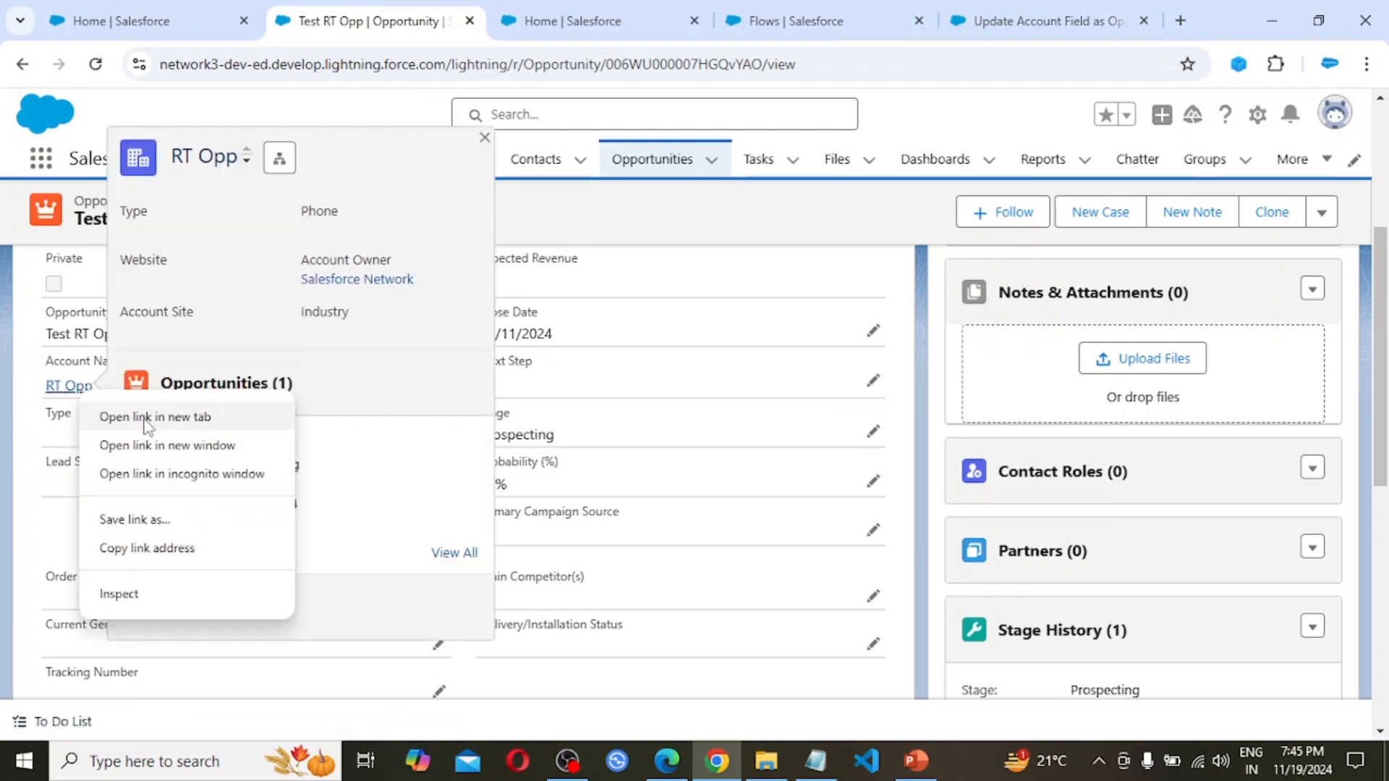
{"action": "left_click", "coordinate": [145, 419]}
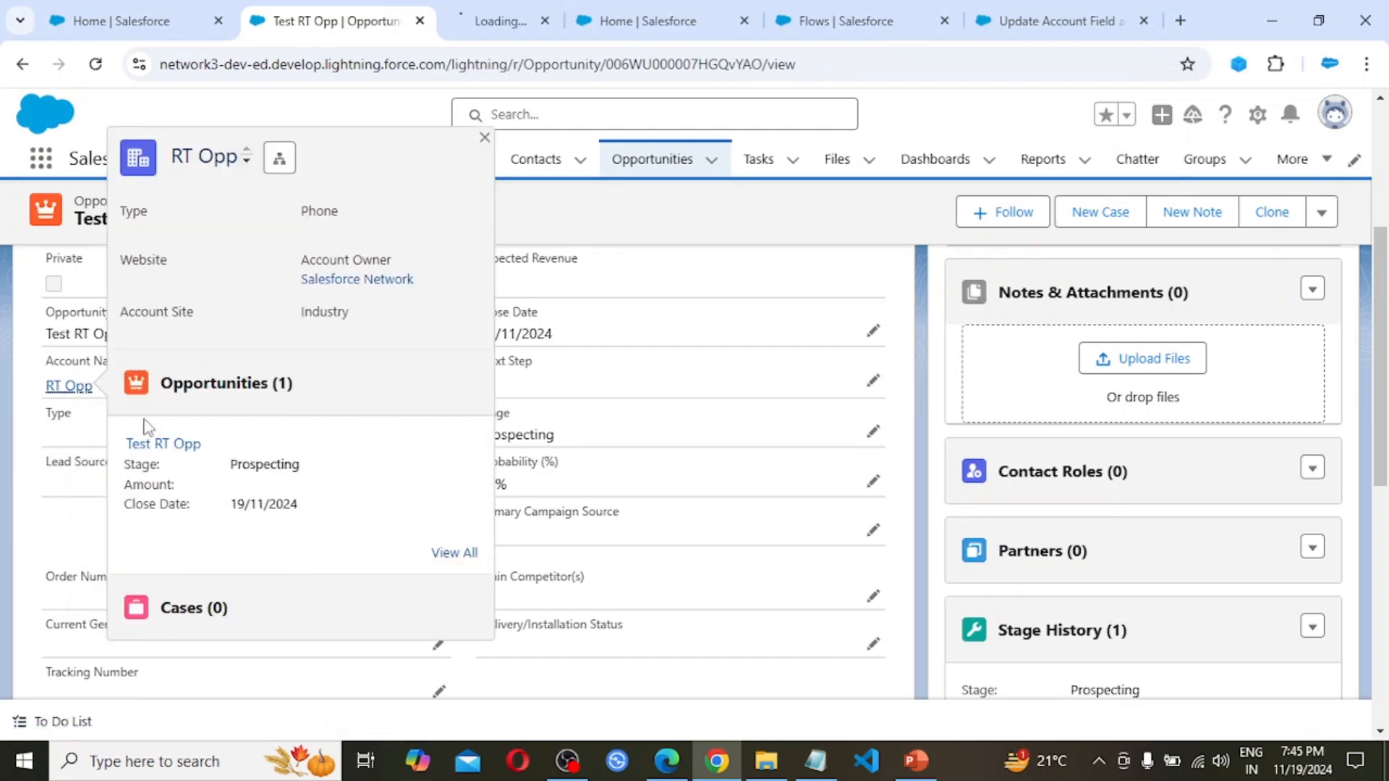
{"action": "left_click", "coordinate": [499, 15]}
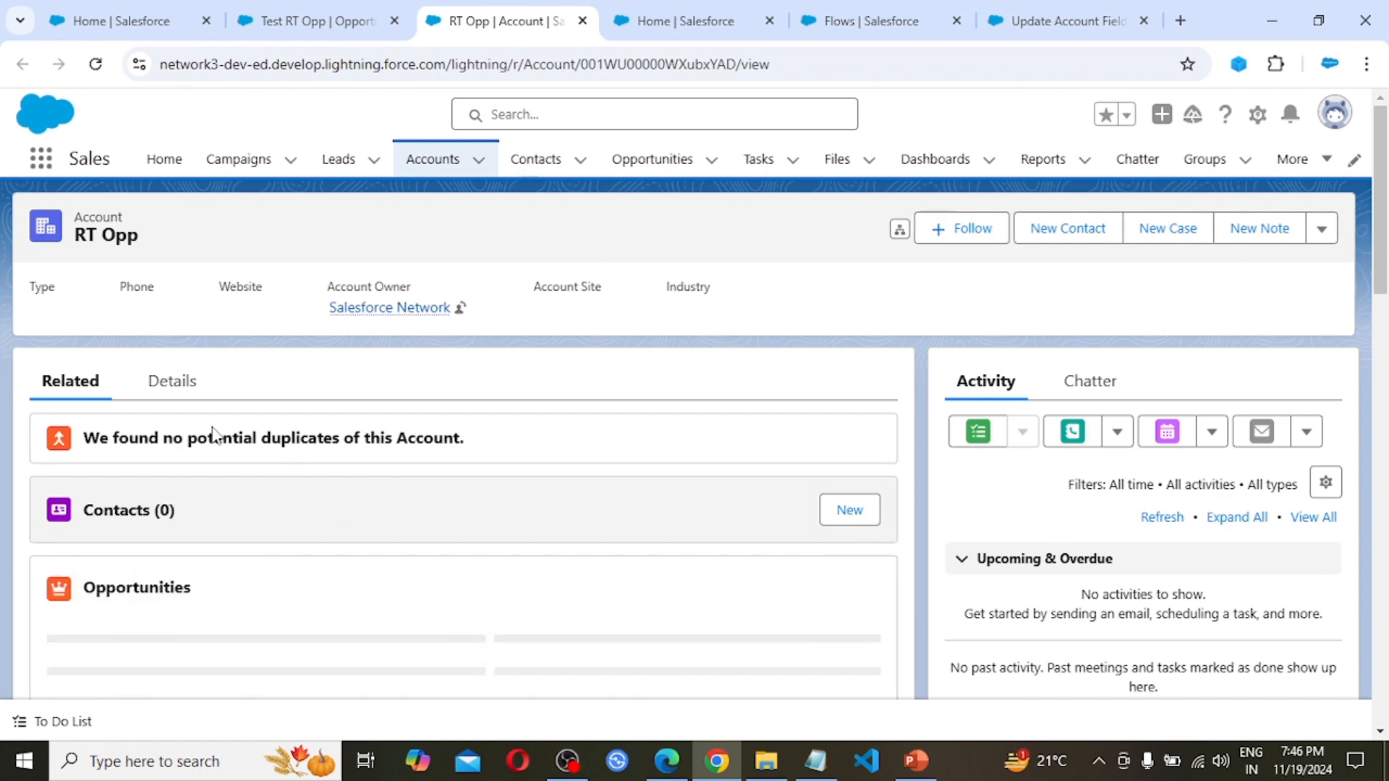
{"action": "left_click", "coordinate": [174, 385]}
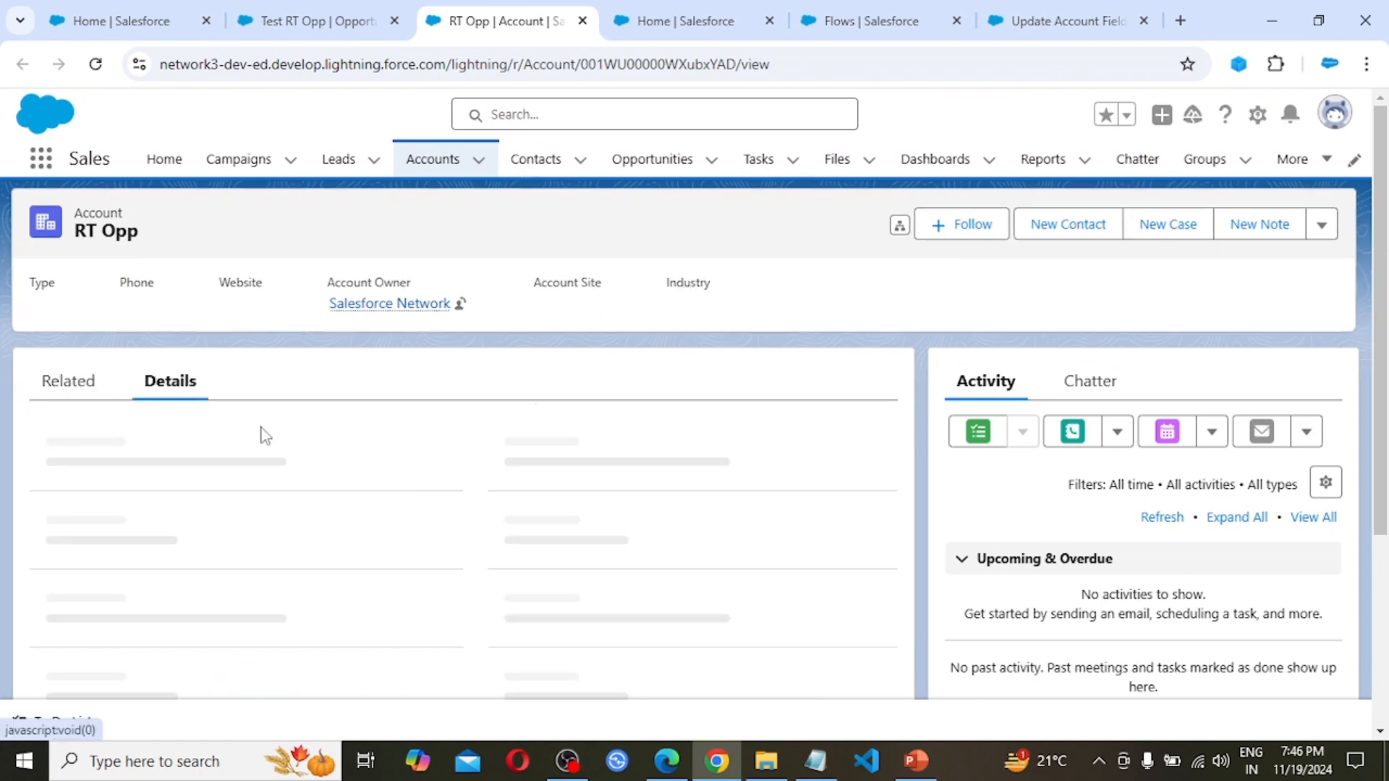
{"action": "scroll", "coordinate": [231, 489], "scroll_direction": "down", "scroll_amount": 2}
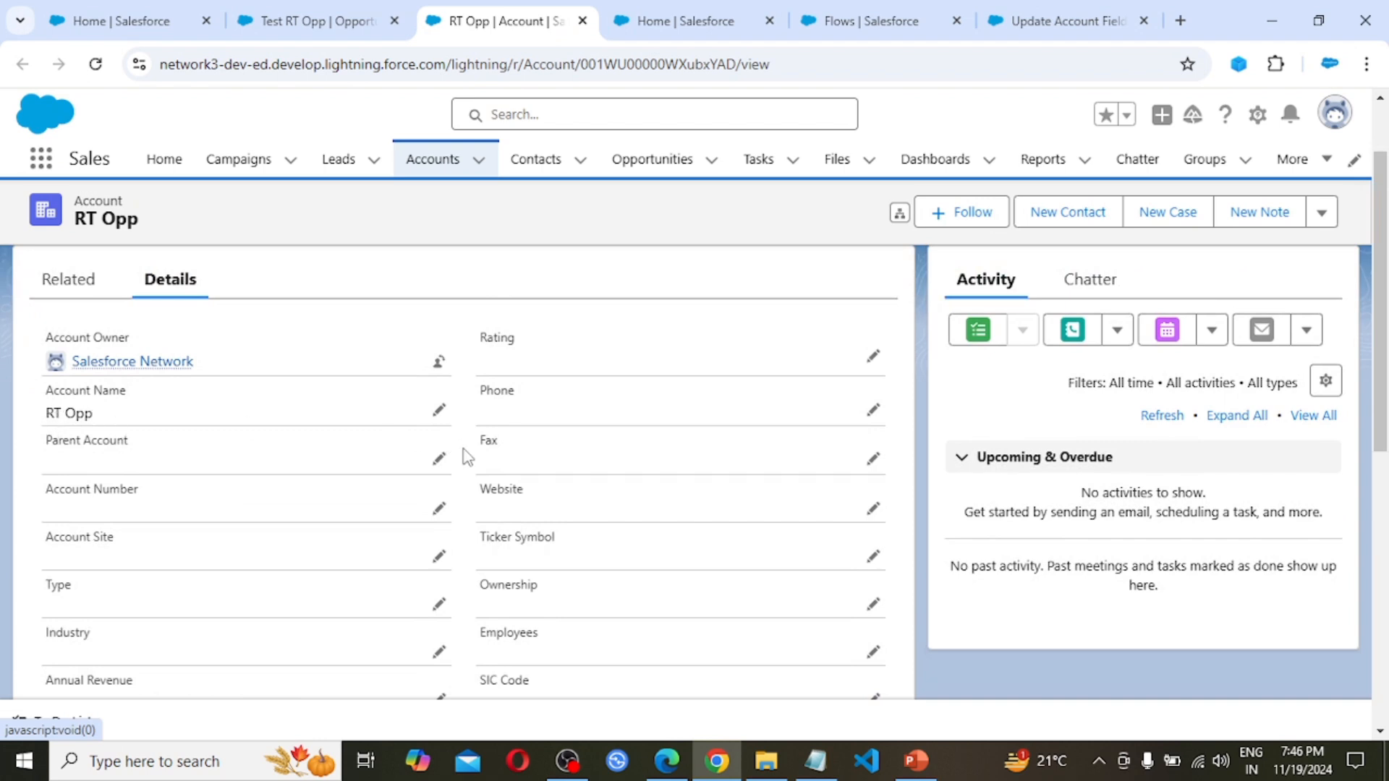
{"action": "scroll", "coordinate": [469, 456], "scroll_direction": "down", "scroll_amount": 2}
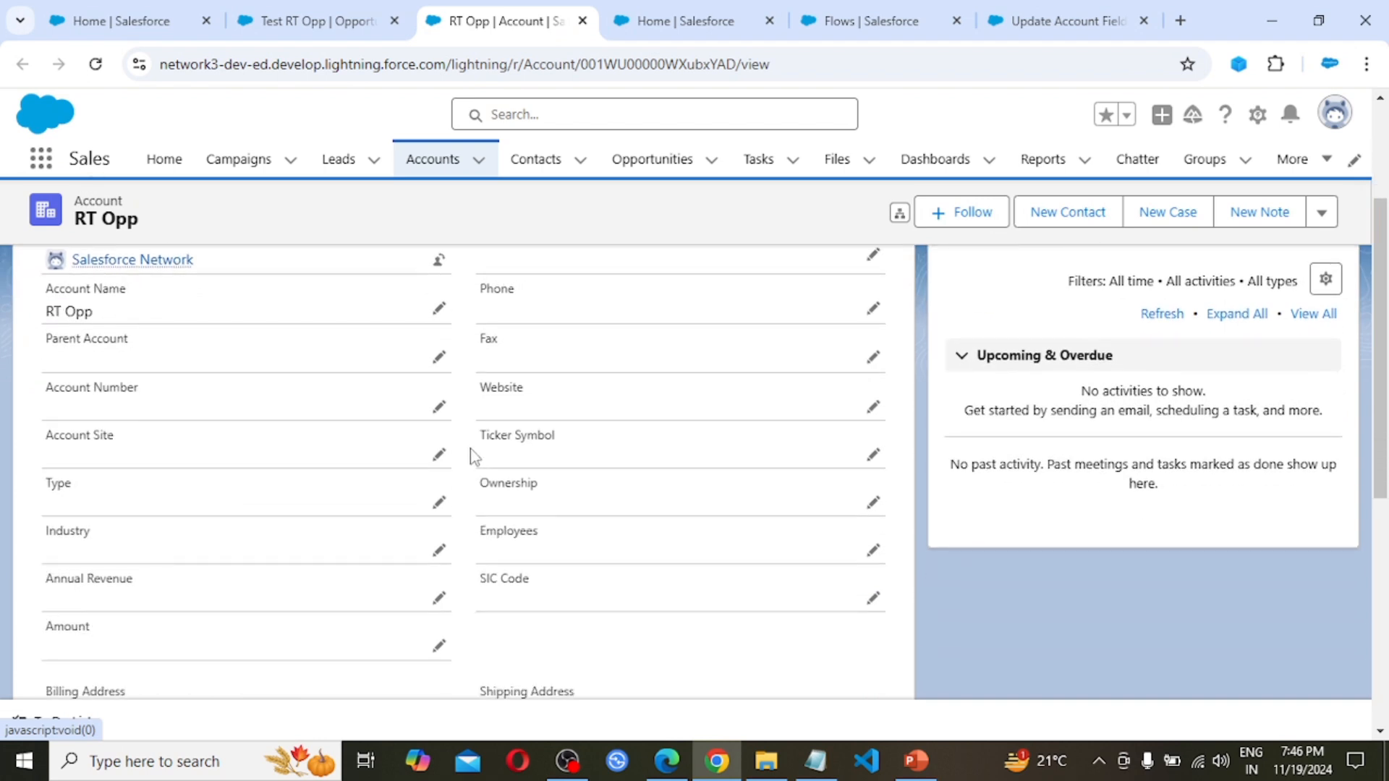
{"action": "scroll", "coordinate": [475, 450], "scroll_direction": "down", "scroll_amount": 6}
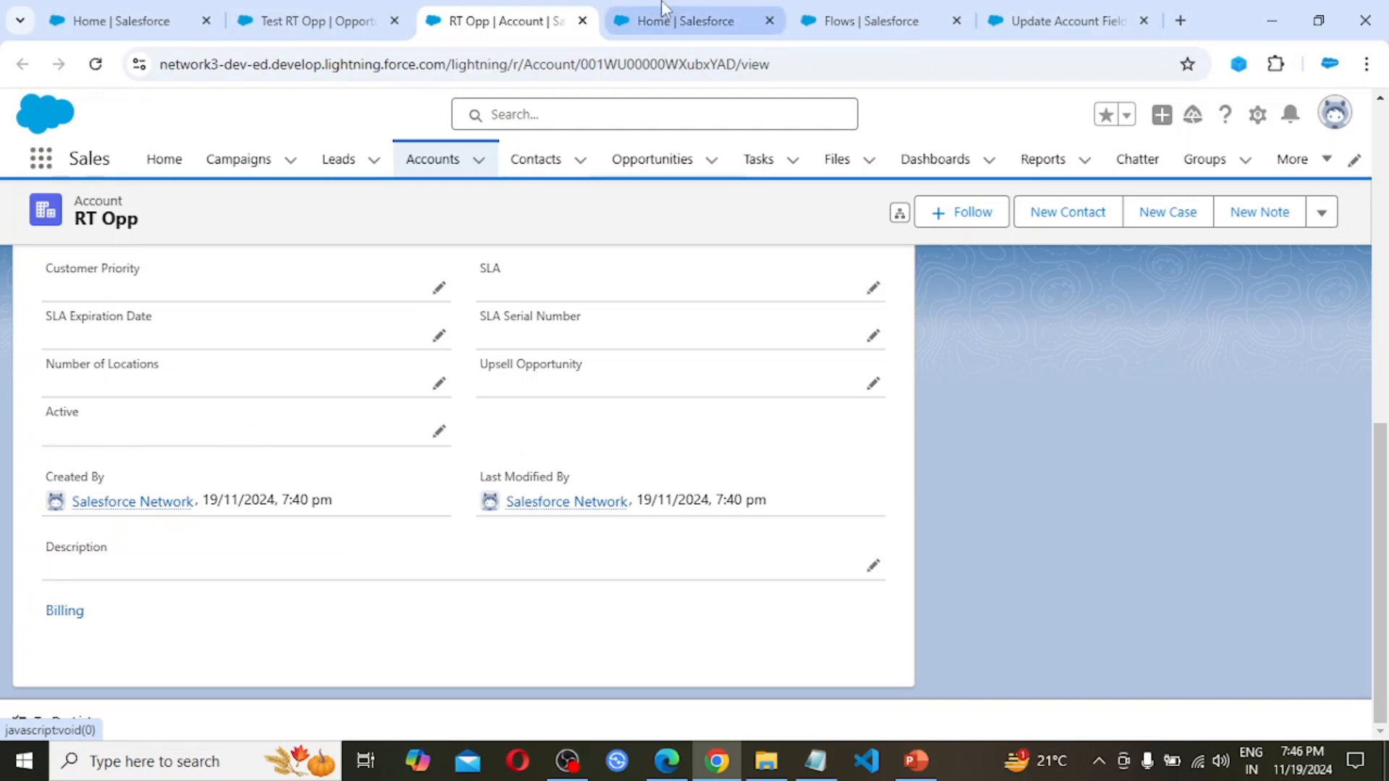
- Return to the Test RT Opp opportunity, change its stage to Closed Won and save the record
{"action": "left_click", "coordinate": [319, 21]}
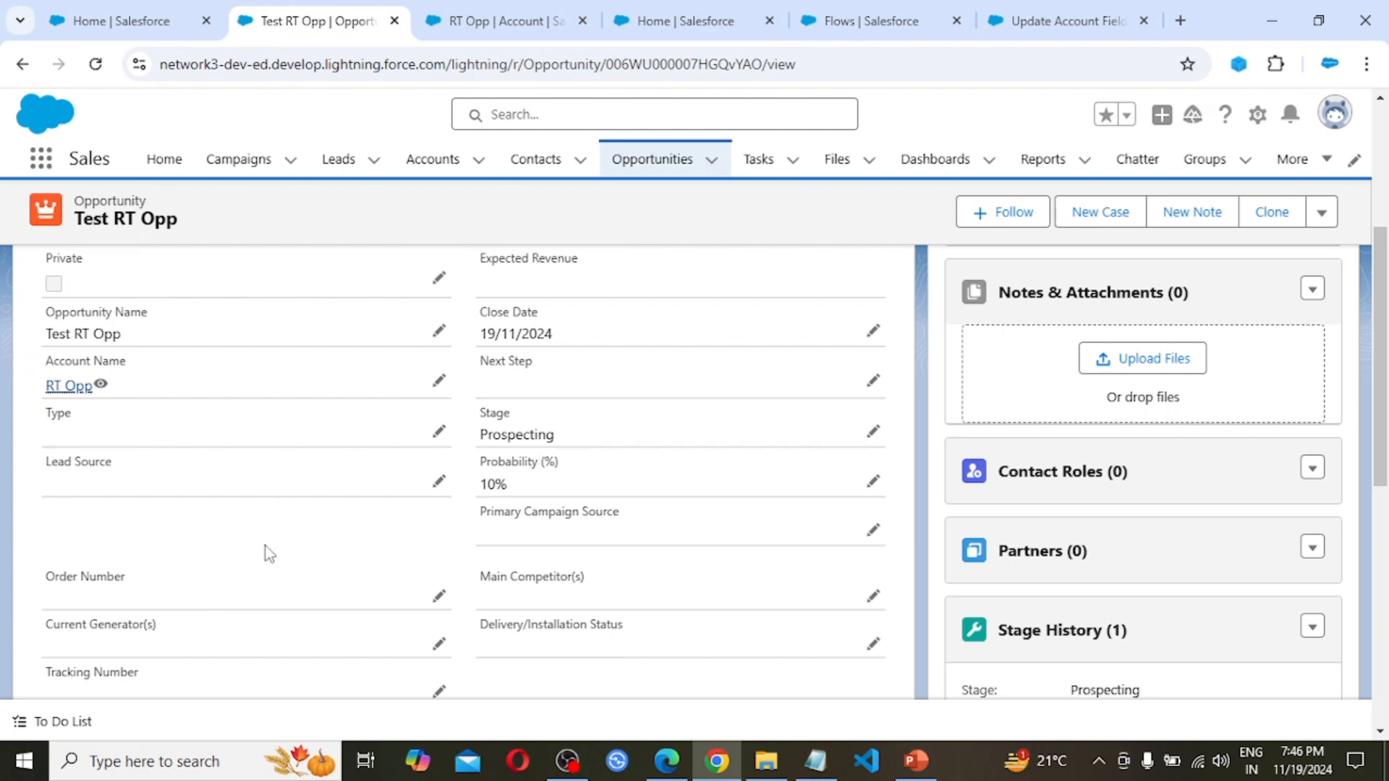
{"action": "scroll", "coordinate": [264, 552], "scroll_direction": "up", "scroll_amount": 2}
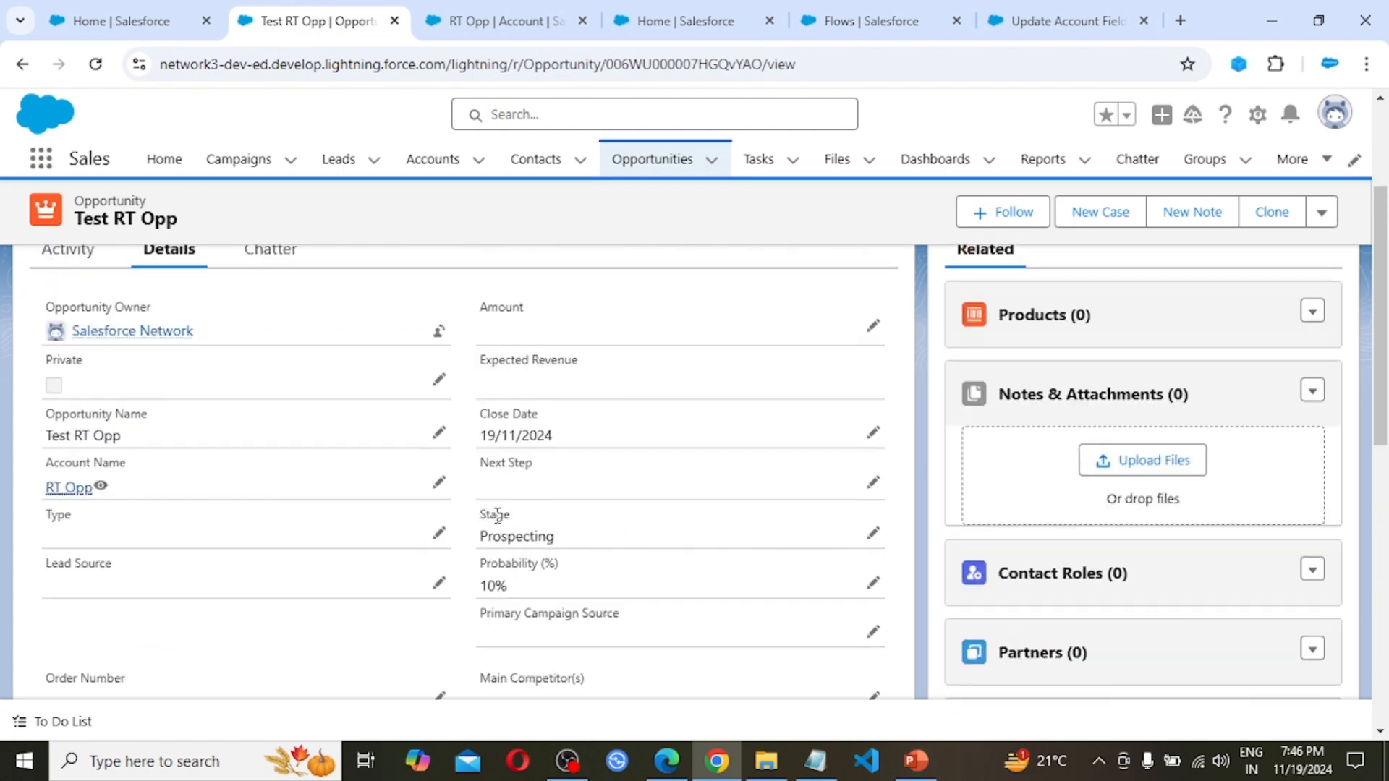
{"action": "left_click", "coordinate": [873, 533]}
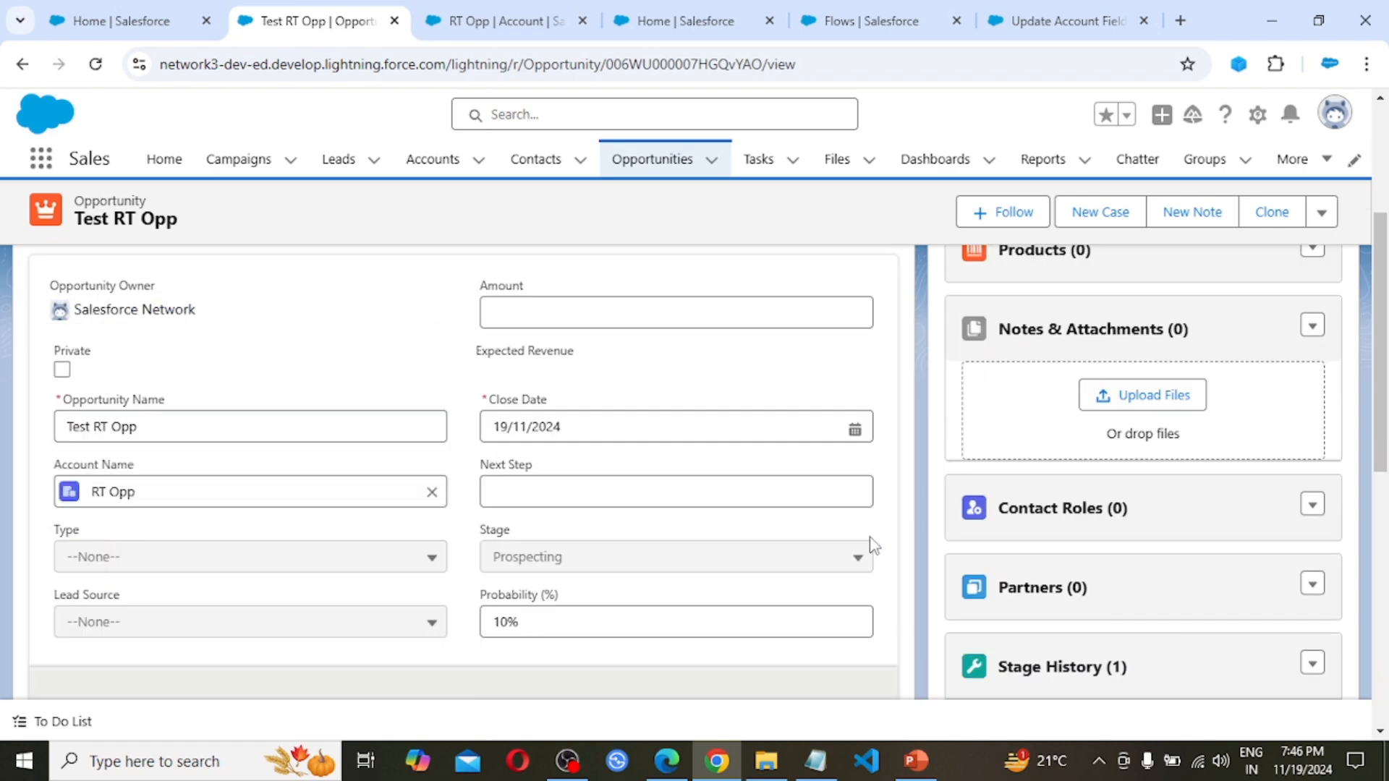
{"action": "left_click", "coordinate": [673, 564]}
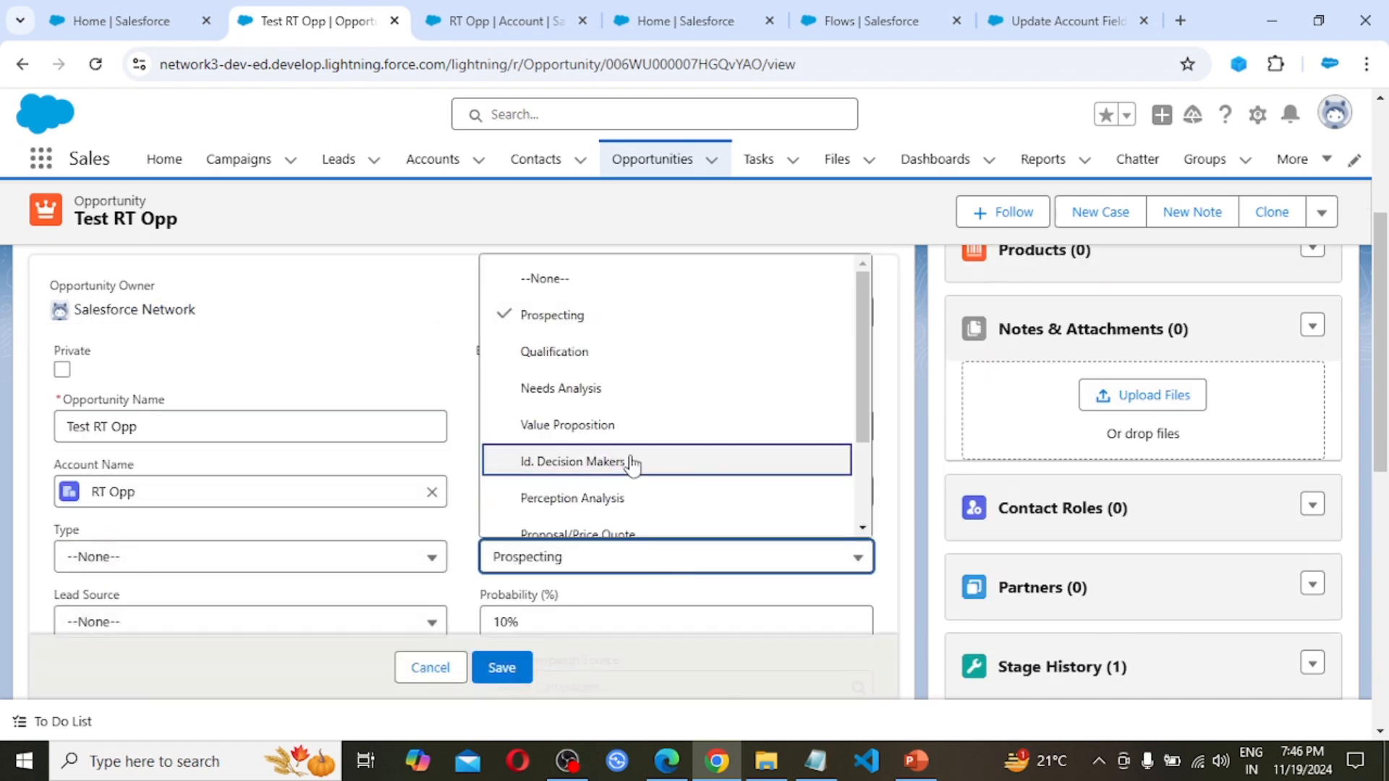
{"action": "scroll", "coordinate": [633, 465], "scroll_direction": "down", "scroll_amount": 3}
{"action": "scroll", "coordinate": [632, 465], "scroll_direction": "down", "scroll_amount": 2}
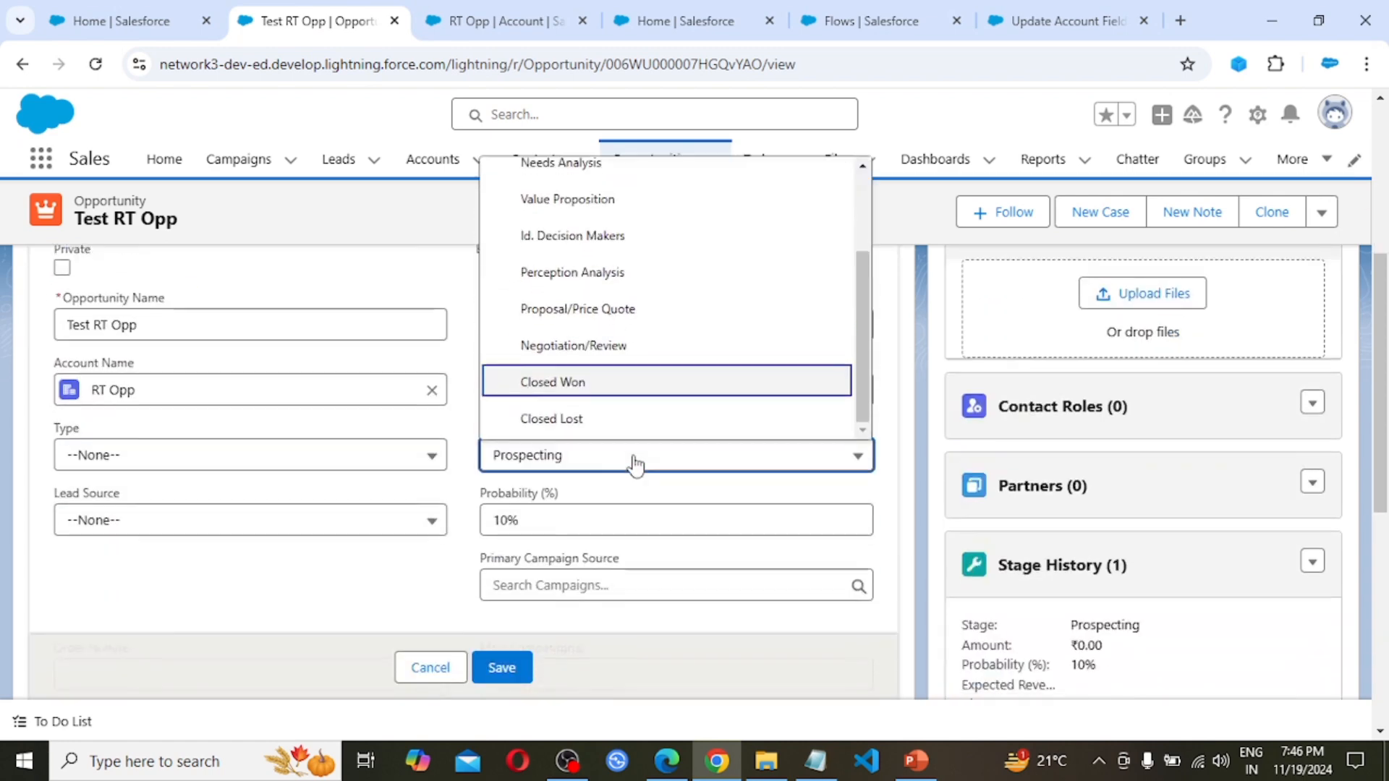
{"action": "left_click", "coordinate": [589, 383]}
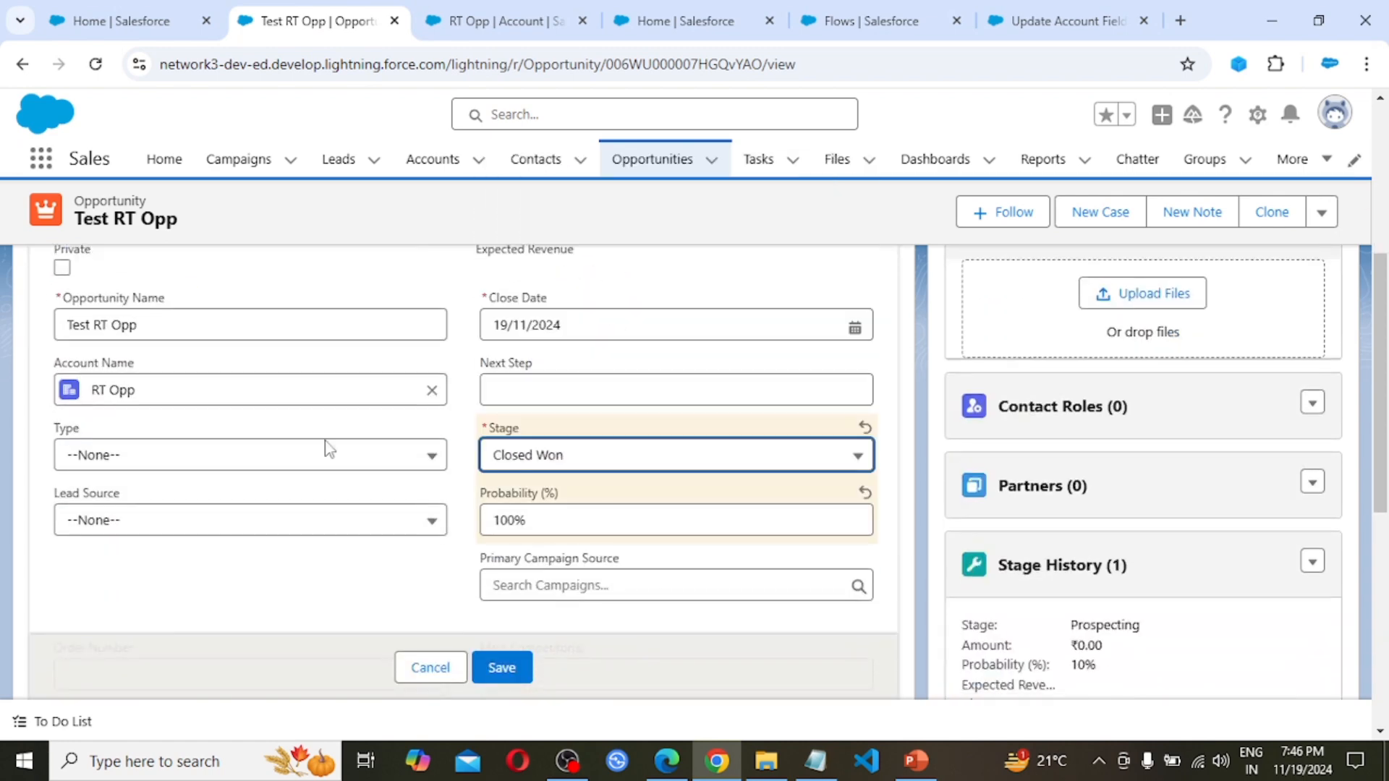
{"action": "left_click", "coordinate": [506, 670]}
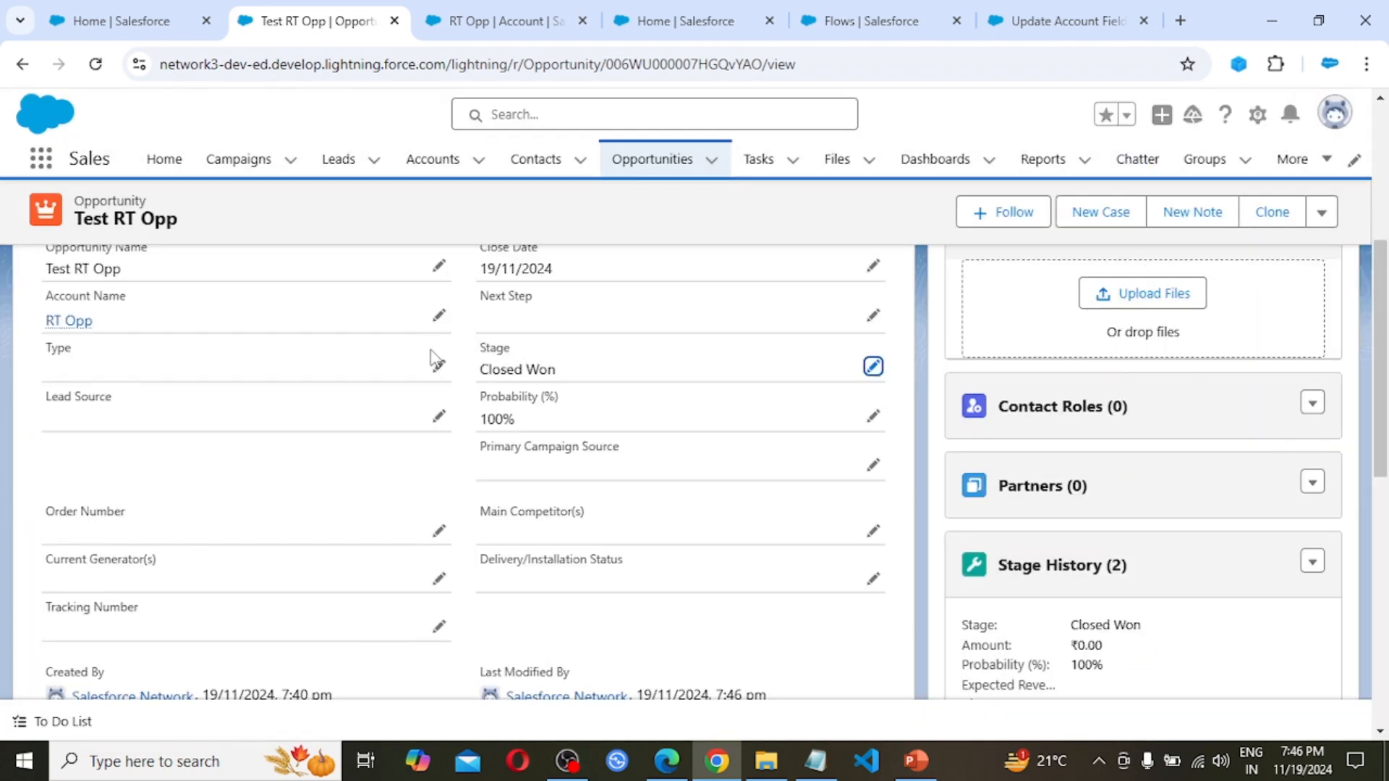
- Open the RT Opp account from the opportunity and check the Active field in its details
{"action": "left_click", "coordinate": [68, 323]}
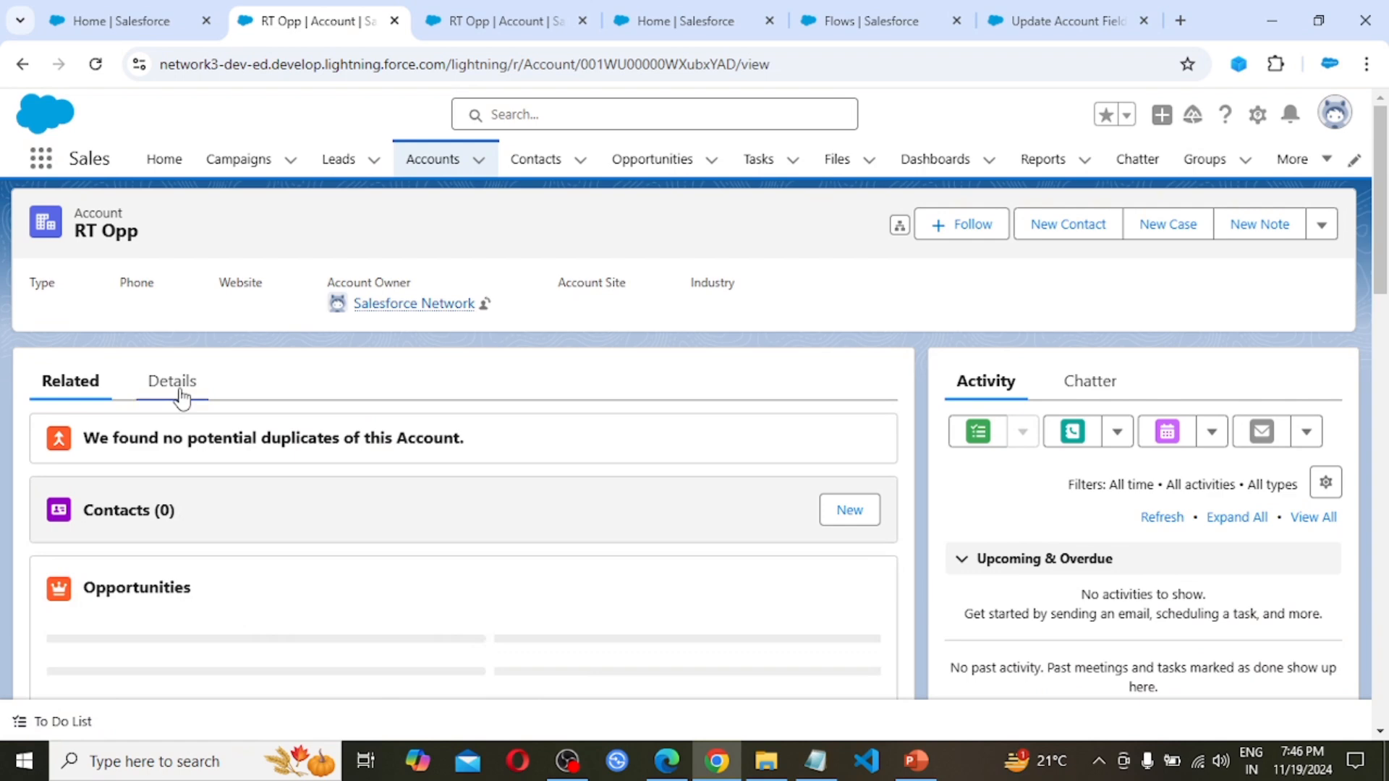
{"action": "left_click", "coordinate": [159, 381]}
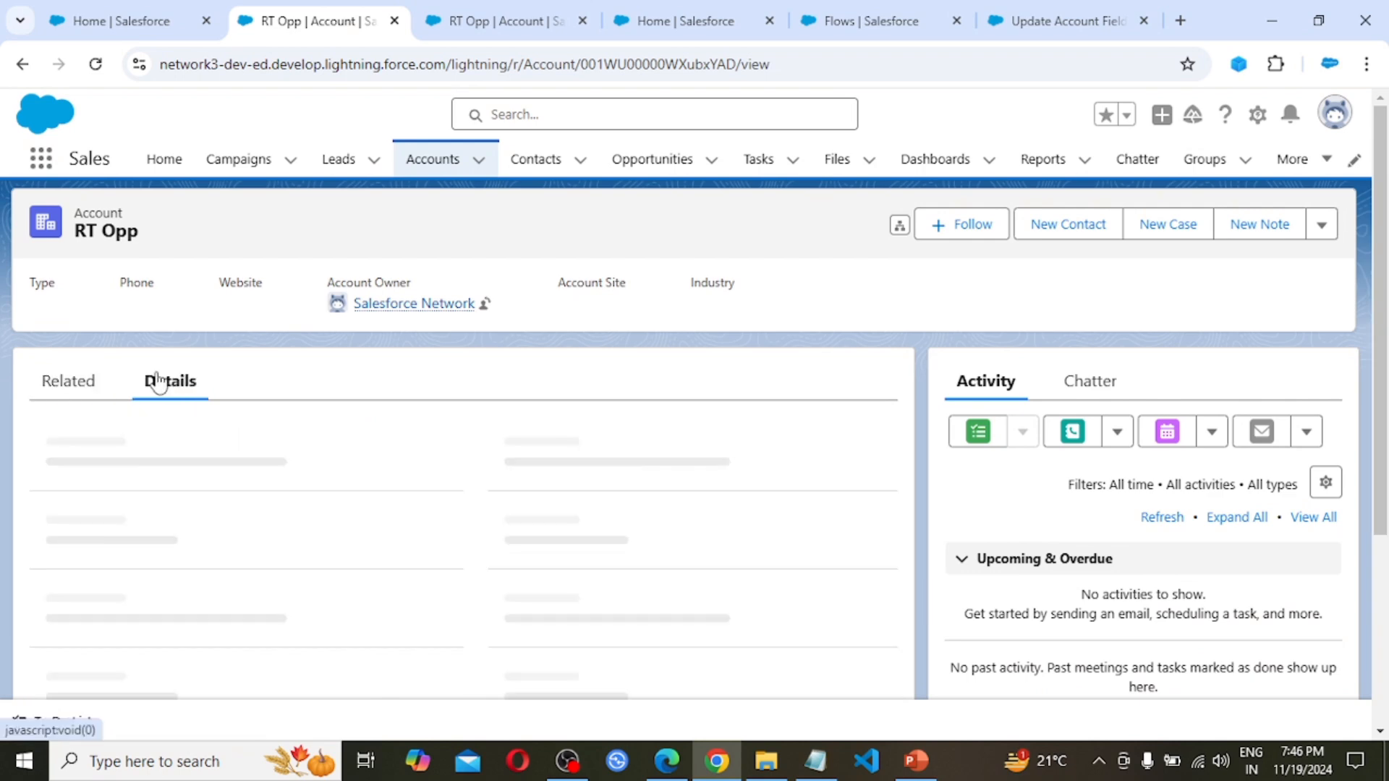
{"action": "scroll", "coordinate": [374, 464], "scroll_direction": "down", "scroll_amount": 4}
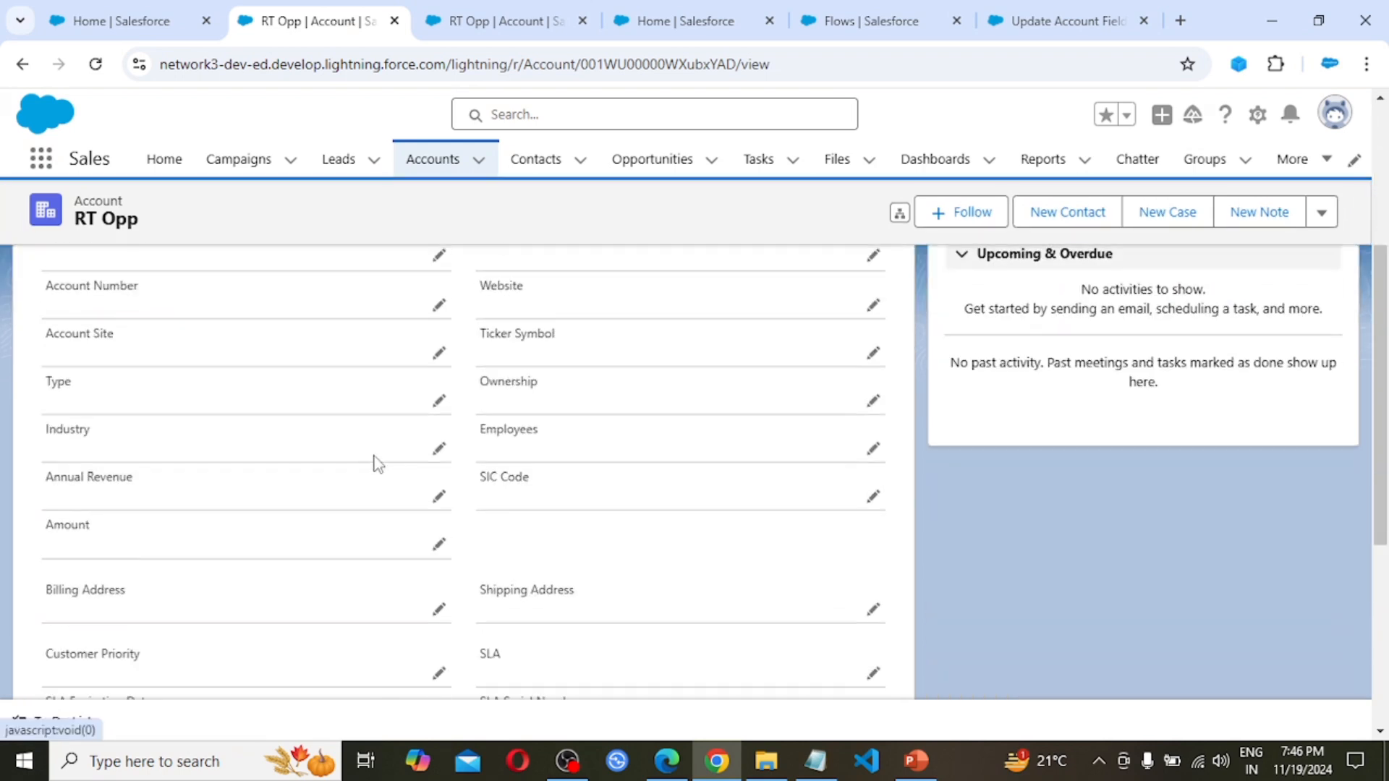
{"action": "scroll", "coordinate": [375, 464], "scroll_direction": "down", "scroll_amount": 4}
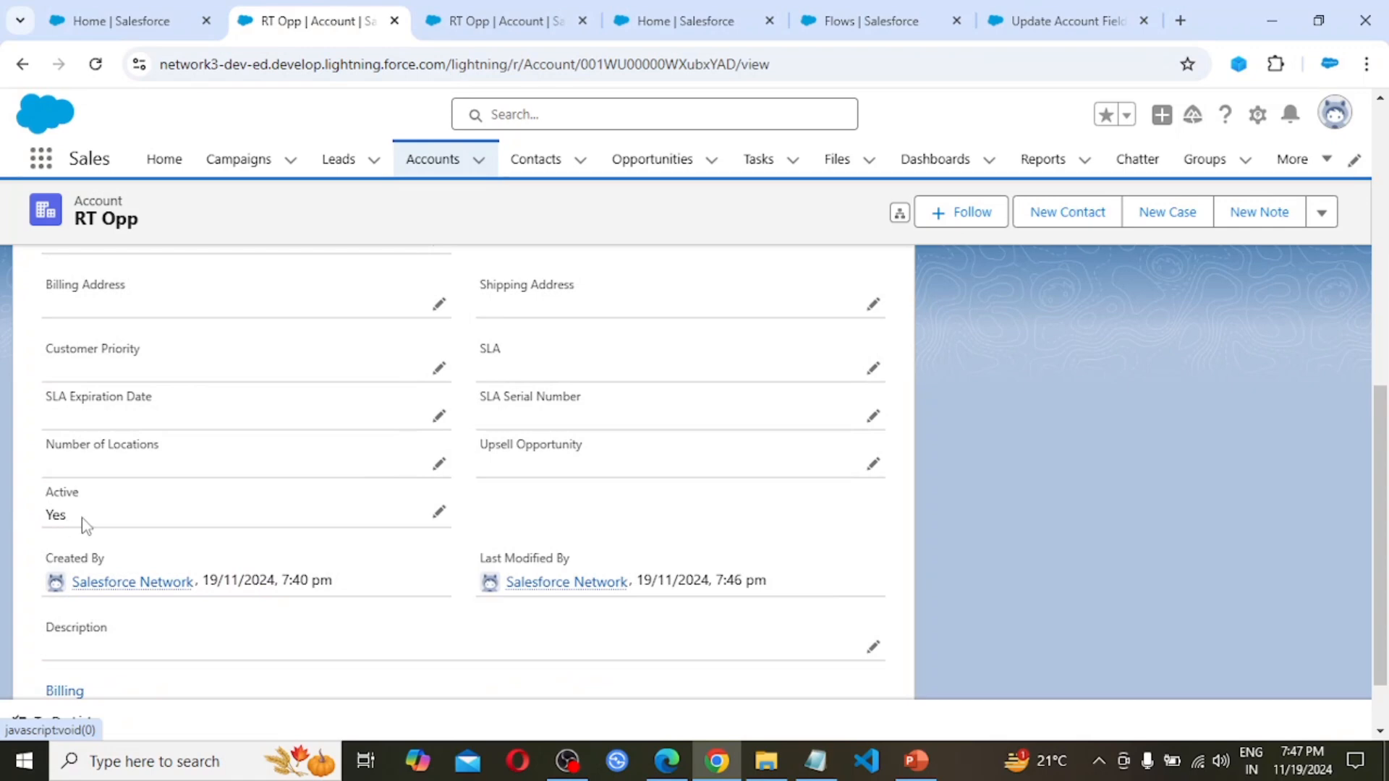
{"action": "scroll", "coordinate": [593, 547], "scroll_direction": "up", "scroll_amount": 4}
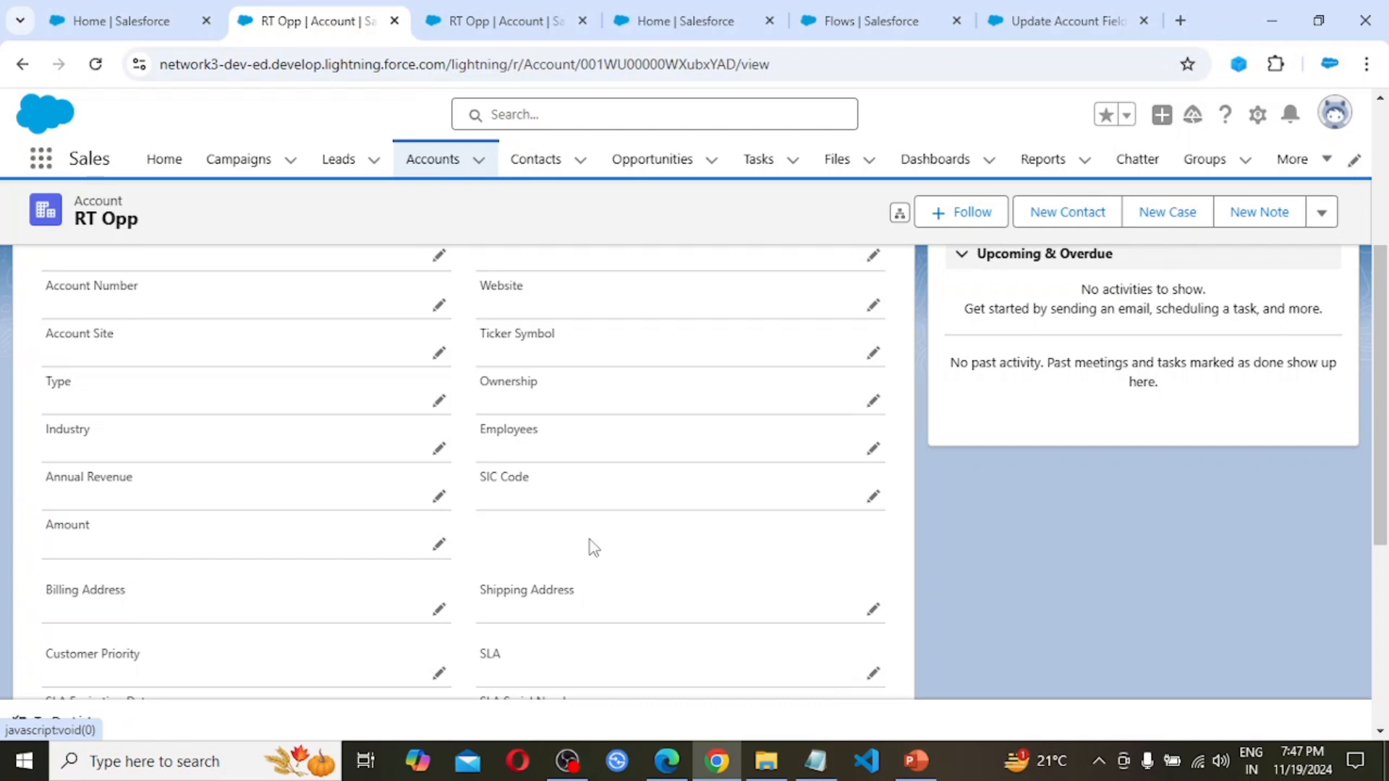
{"action": "scroll", "coordinate": [589, 539], "scroll_direction": "down", "scroll_amount": 5}
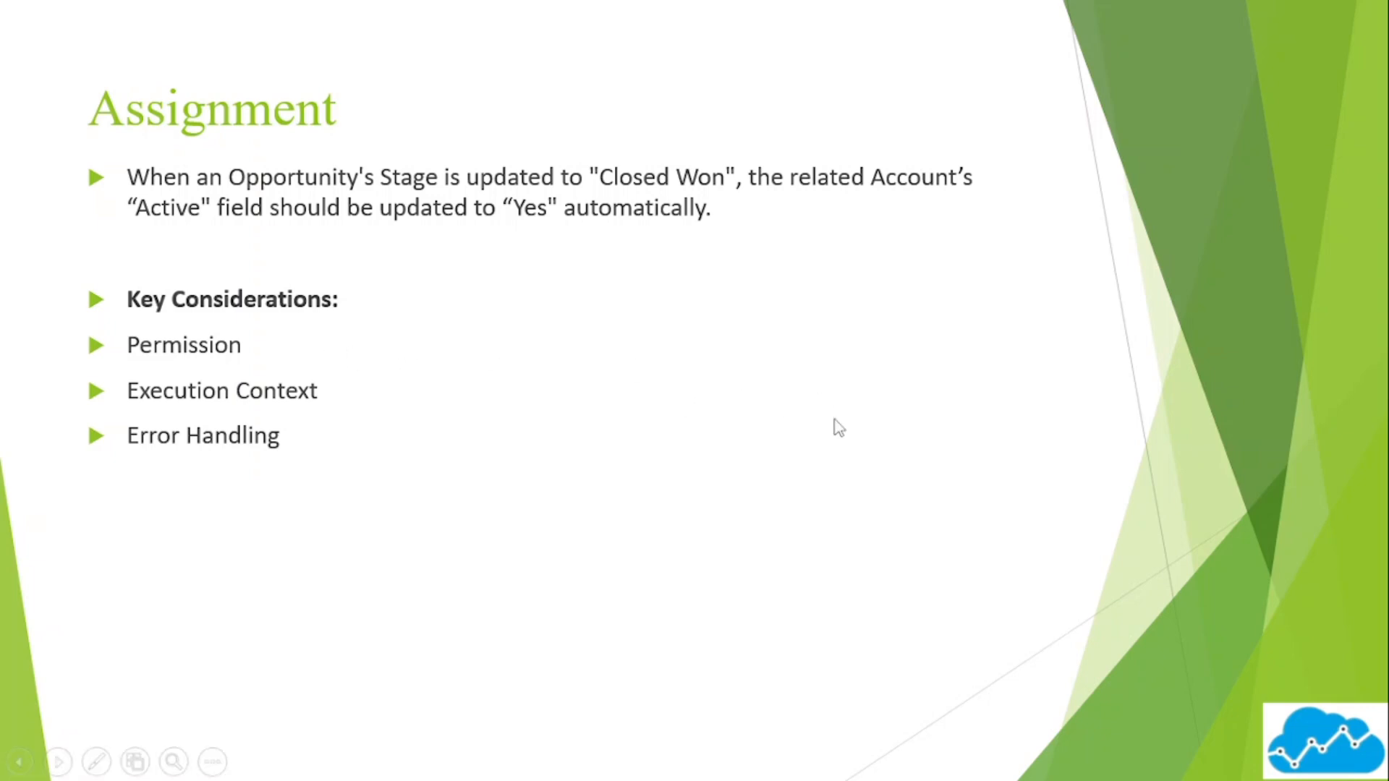
{"action": "left_click", "coordinate": [834, 420]}
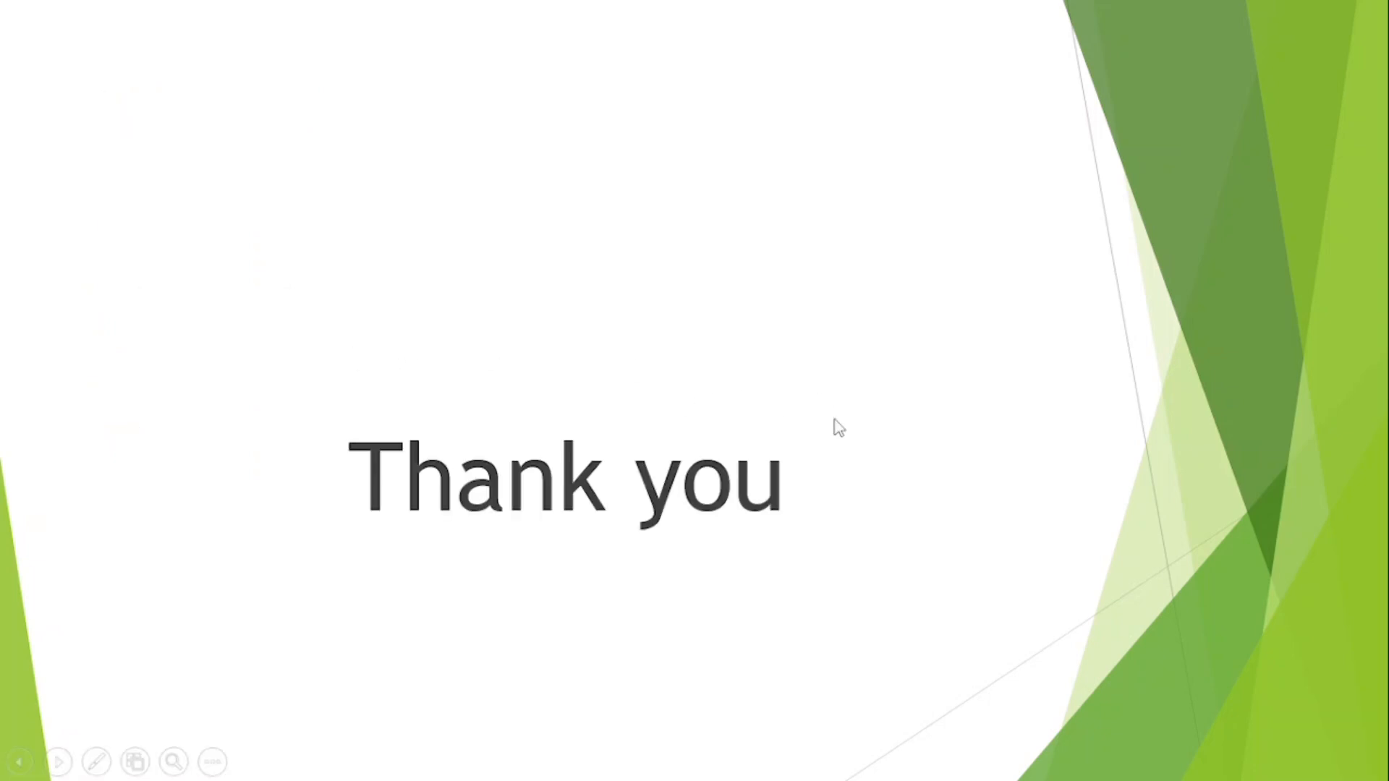